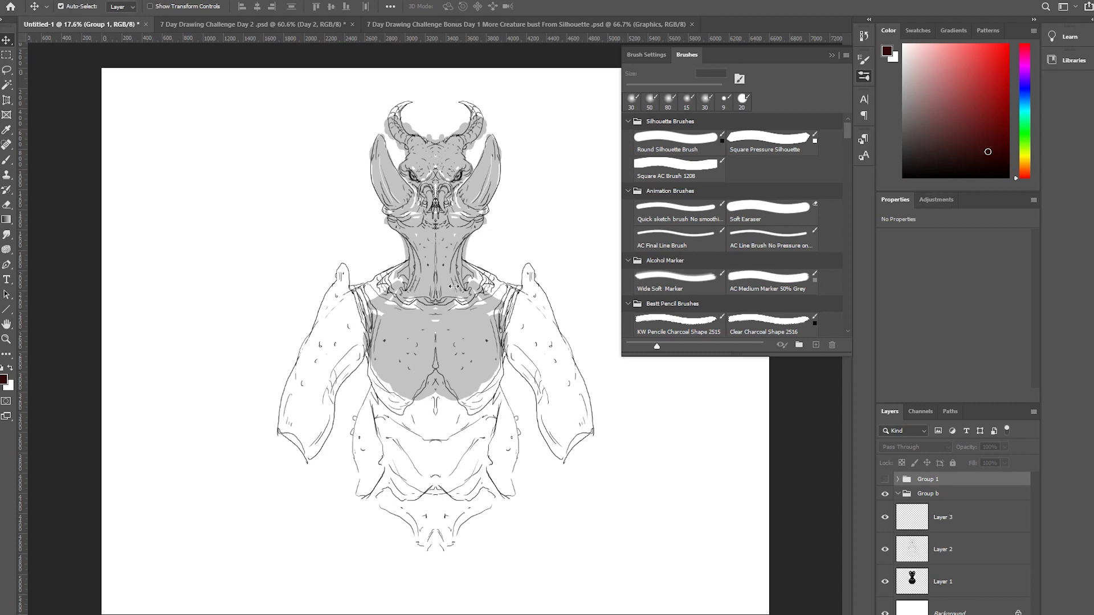
Check the document's pixel dimensions in the Canvas Size settings without changing them.
key(alt+i)
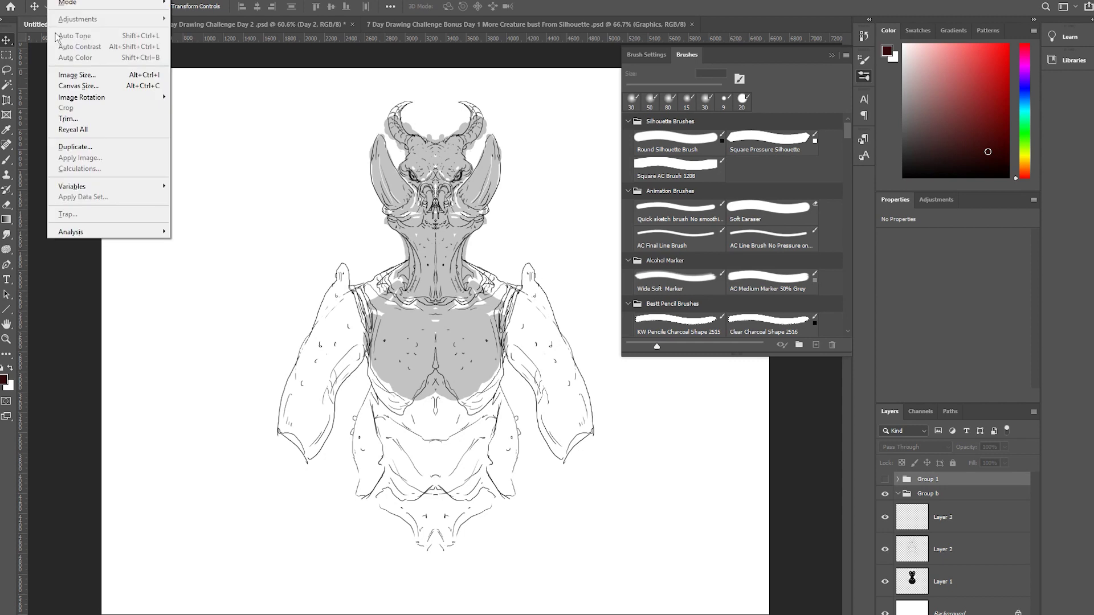
click(71, 85)
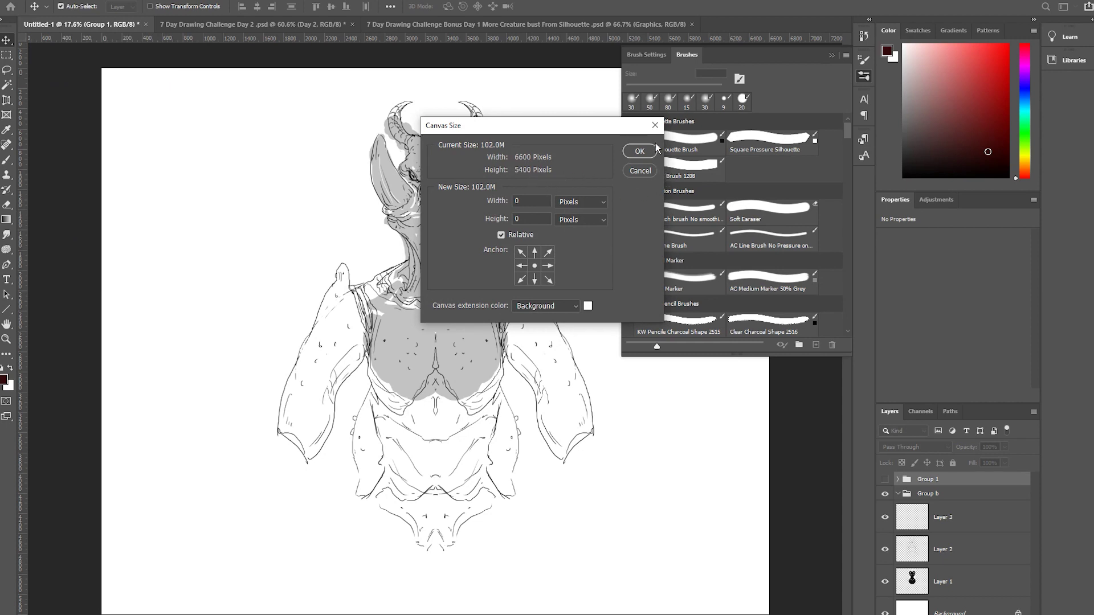
click(655, 126)
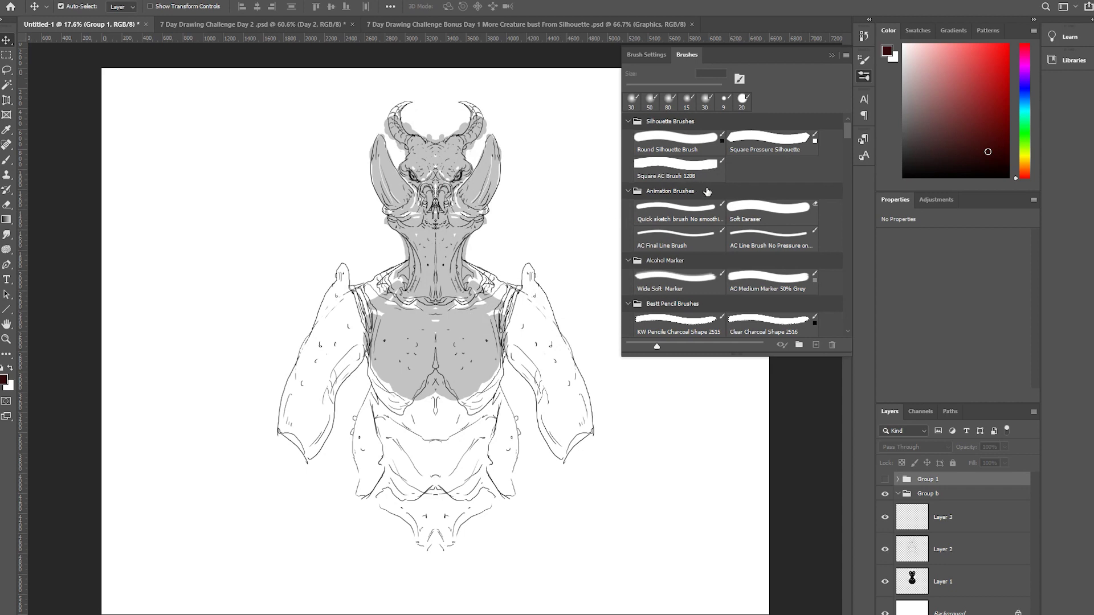
Choose the Square AC Brush 120B, set the foreground colour to black and set brush smoothing to 0%.
click(673, 168)
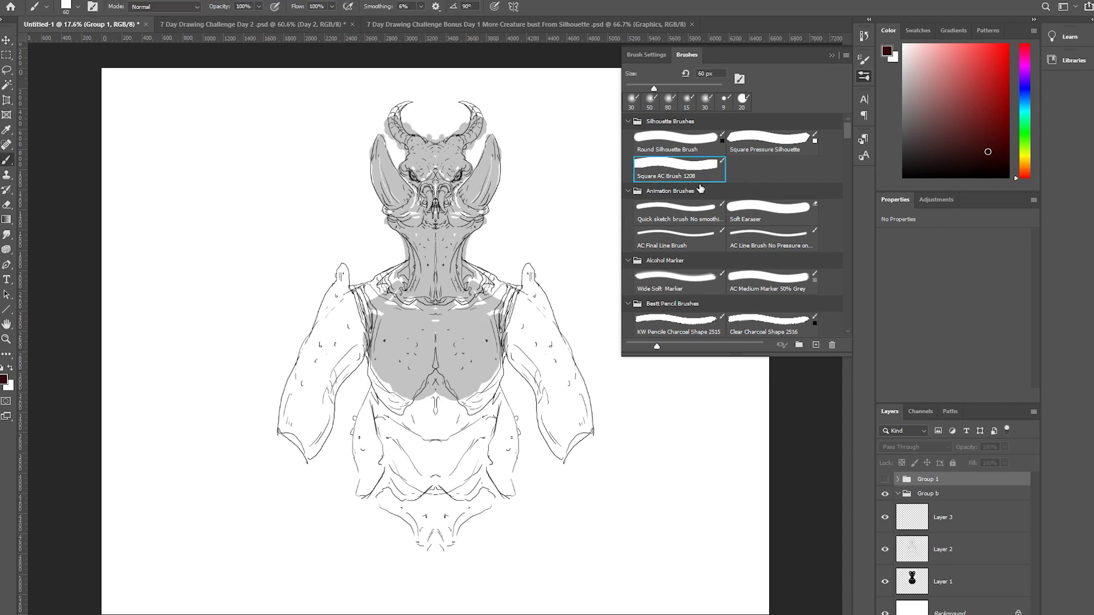
click(831, 55)
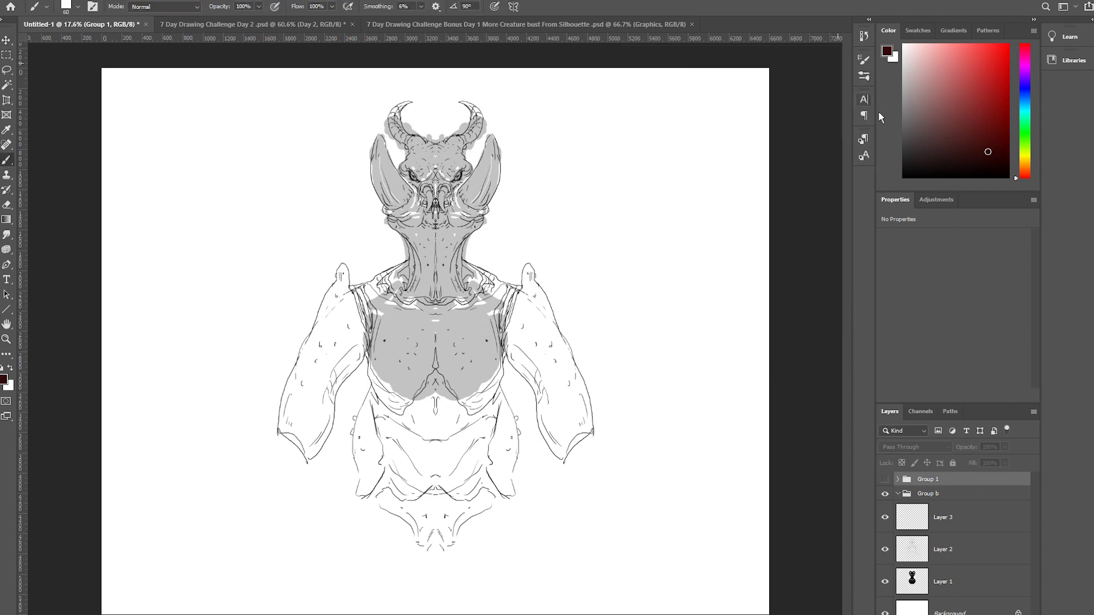
drag(921, 170, 899, 172)
drag(379, 10, 352, 17)
Turn on vertical paint symmetry down the canvas centre and hide its guide line.
click(514, 8)
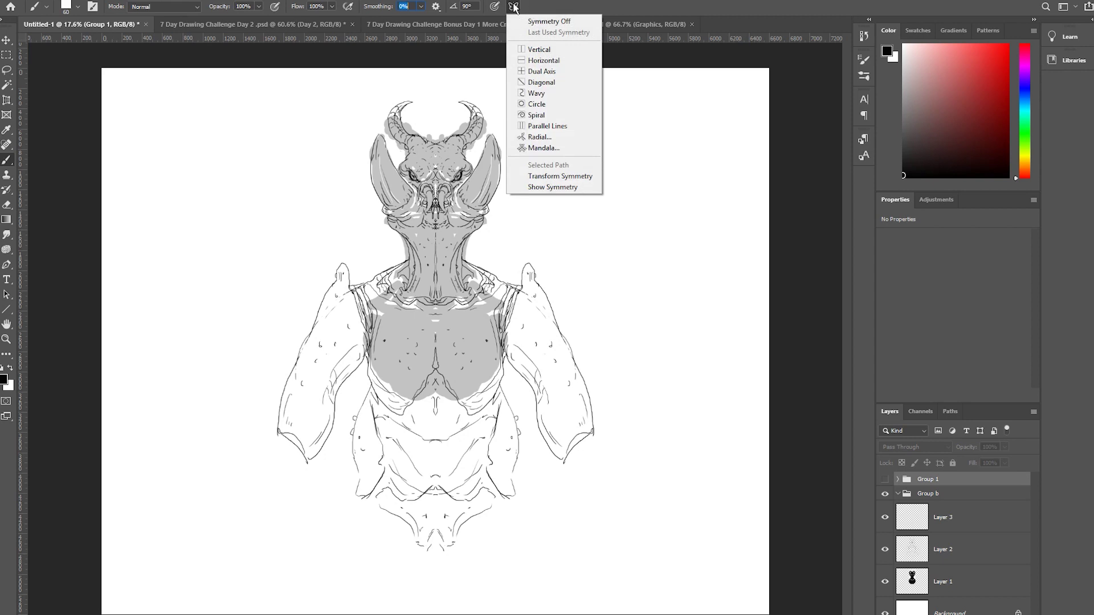
click(538, 50)
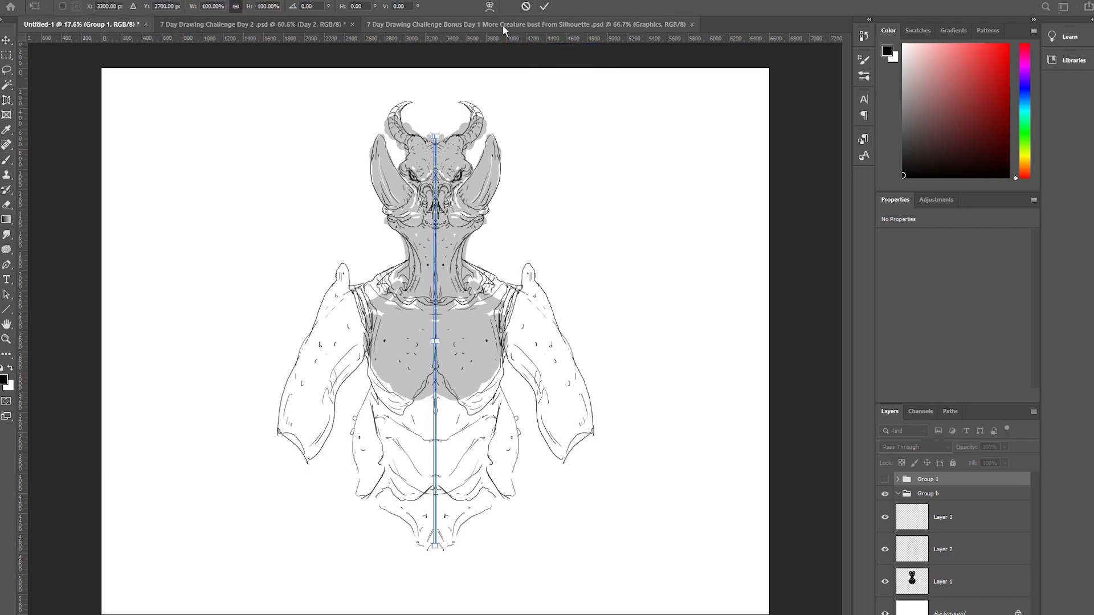
click(5, 162)
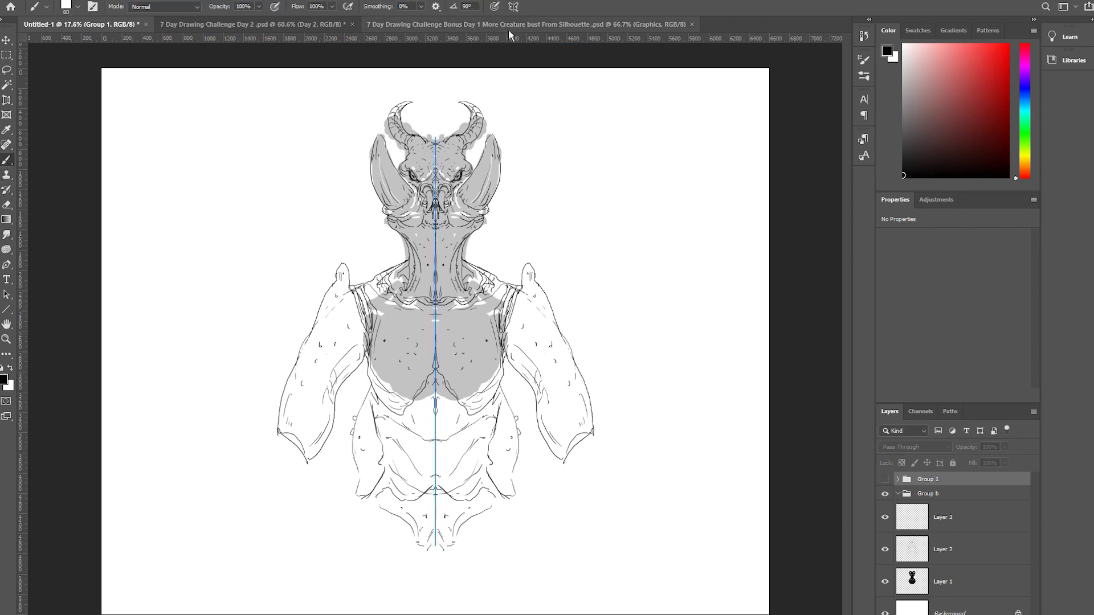
click(511, 8)
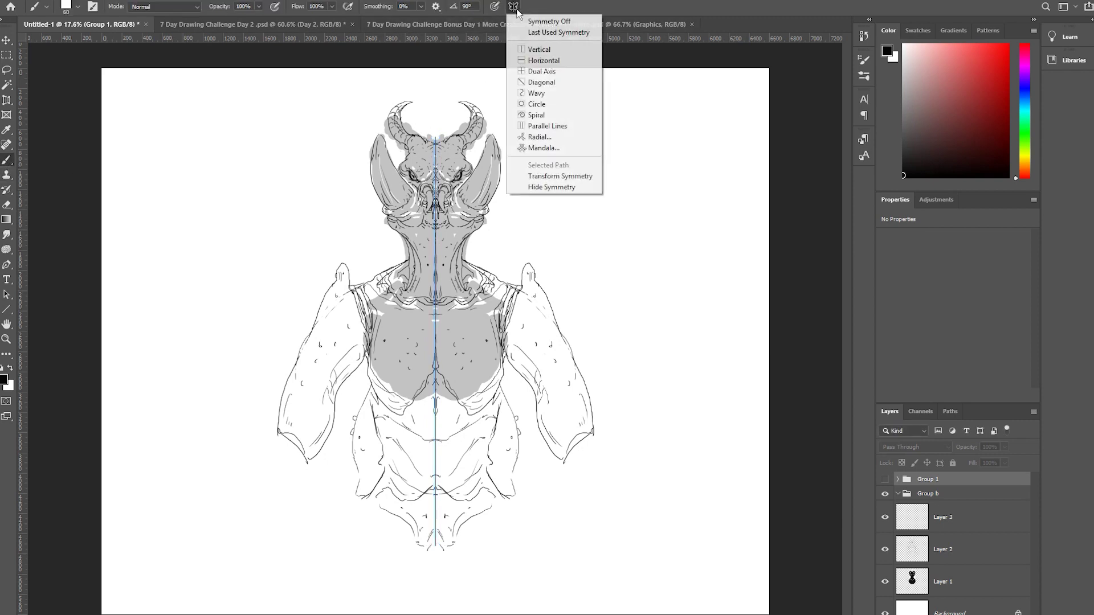
click(549, 187)
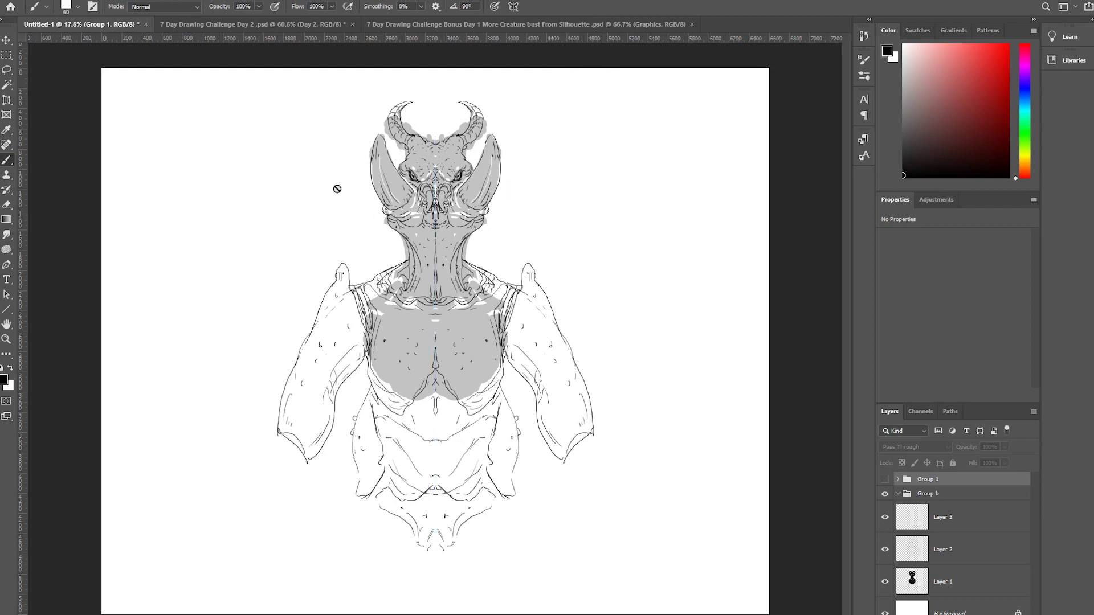
Hide Group b, show Group 1, and add a new layer inside a new group as the painting layer.
click(885, 494)
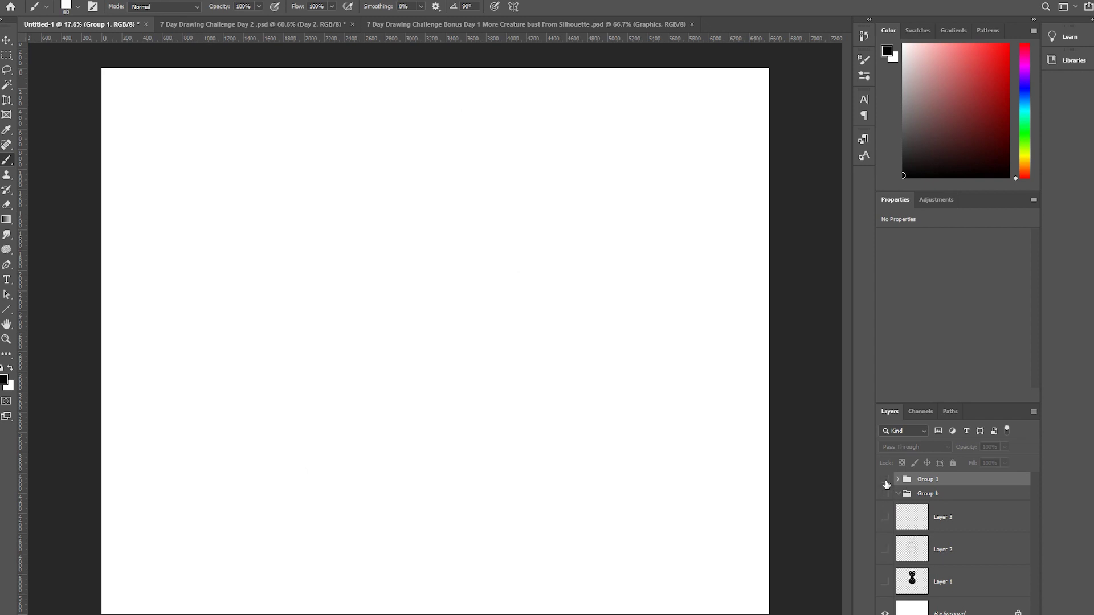
click(885, 480)
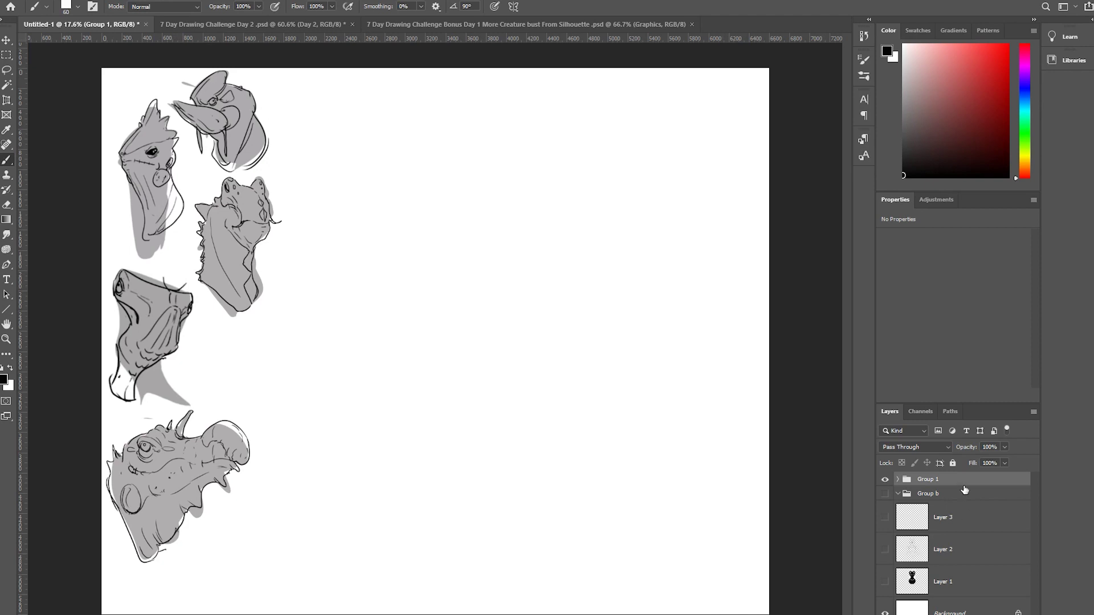
key(ctrl+shift+alt+n)
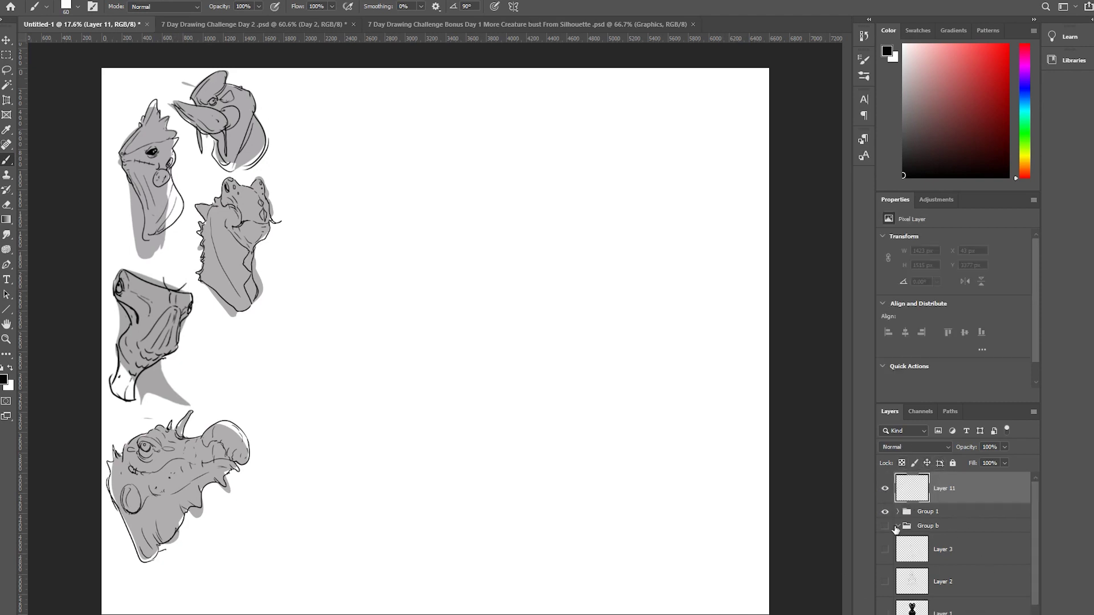
scroll(963, 587, down, 1)
key(ctrl+g)
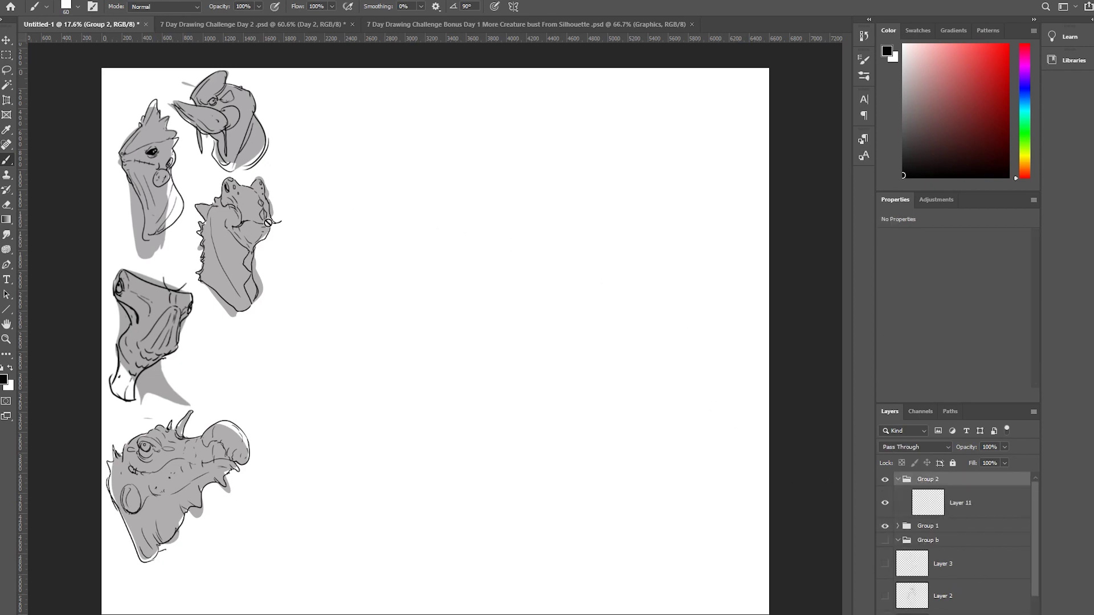
click(903, 175)
click(935, 503)
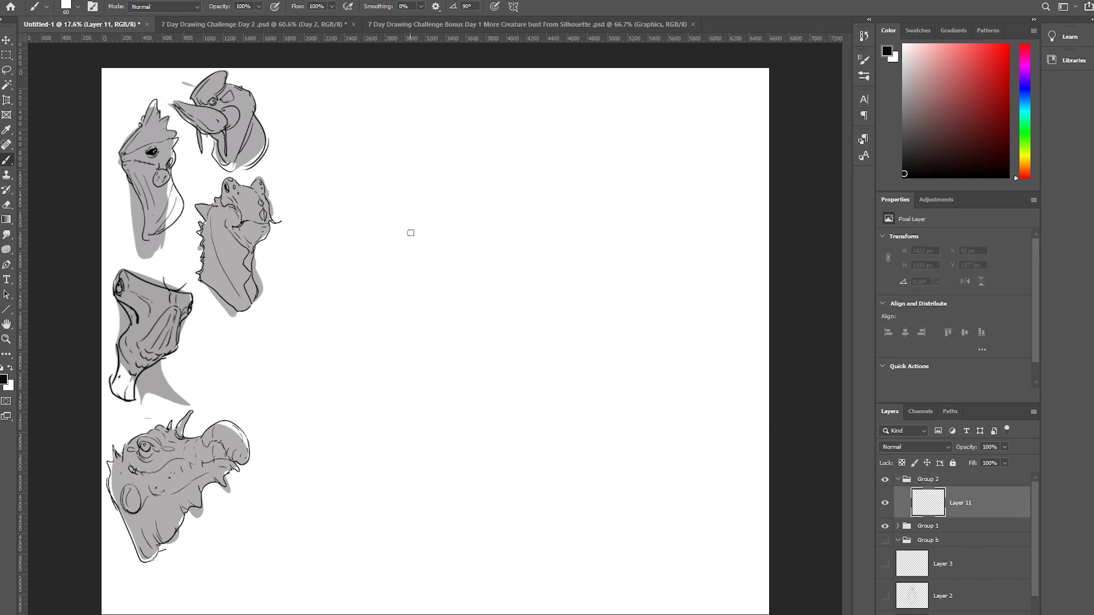
Paint the black silhouette of the creature's head, torso, shoulders and upper arms, about 1500 by 1990 px.
mouse_move(421, 223)
mouse_down()
mouse_move(402, 268)
mouse_move(372, 280)
mouse_move(410, 262)
mouse_move(394, 280)
mouse_up()
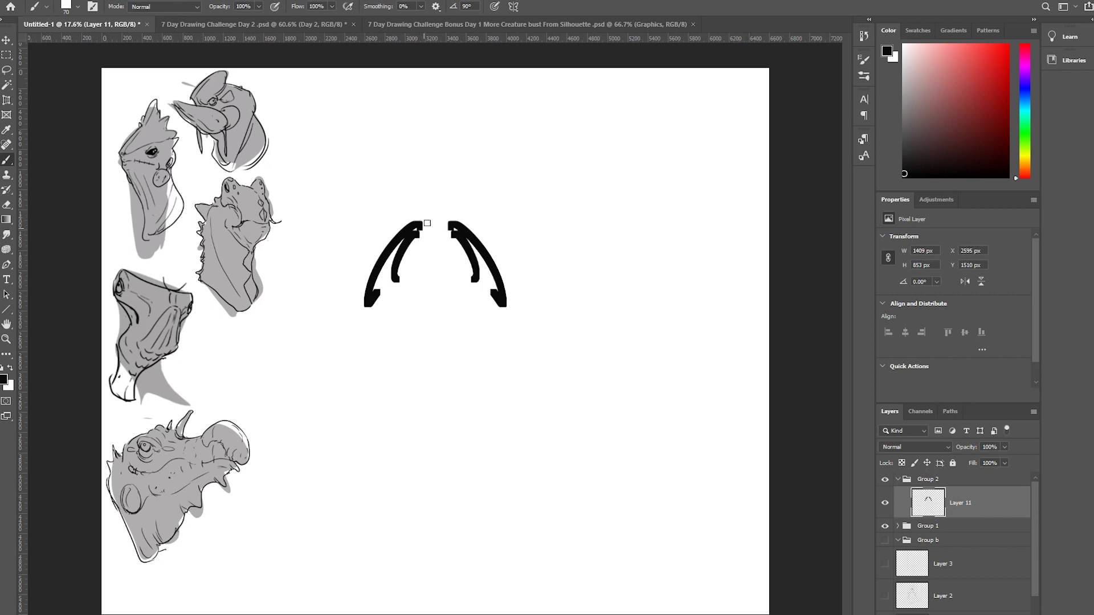
key(bracketright)
key(bracketright)
key(bracketright)
key(bracketright)
mouse_move(431, 227)
mouse_down()
mouse_move(429, 197)
mouse_move(397, 253)
mouse_move(428, 243)
mouse_move(440, 262)
mouse_move(396, 239)
mouse_move(366, 306)
mouse_move(422, 274)
mouse_move(391, 339)
mouse_move(421, 364)
mouse_move(407, 354)
mouse_move(422, 310)
mouse_move(402, 349)
mouse_move(430, 340)
mouse_move(429, 311)
mouse_move(419, 341)
mouse_move(431, 327)
mouse_move(428, 371)
mouse_move(437, 359)
mouse_move(419, 383)
mouse_move(386, 340)
mouse_move(386, 301)
mouse_move(357, 323)
mouse_move(363, 274)
mouse_move(367, 307)
mouse_move(351, 363)
mouse_move(371, 315)
mouse_up()
key(bracketleft)
key(bracketleft)
key(bracketright)
key(bracketright)
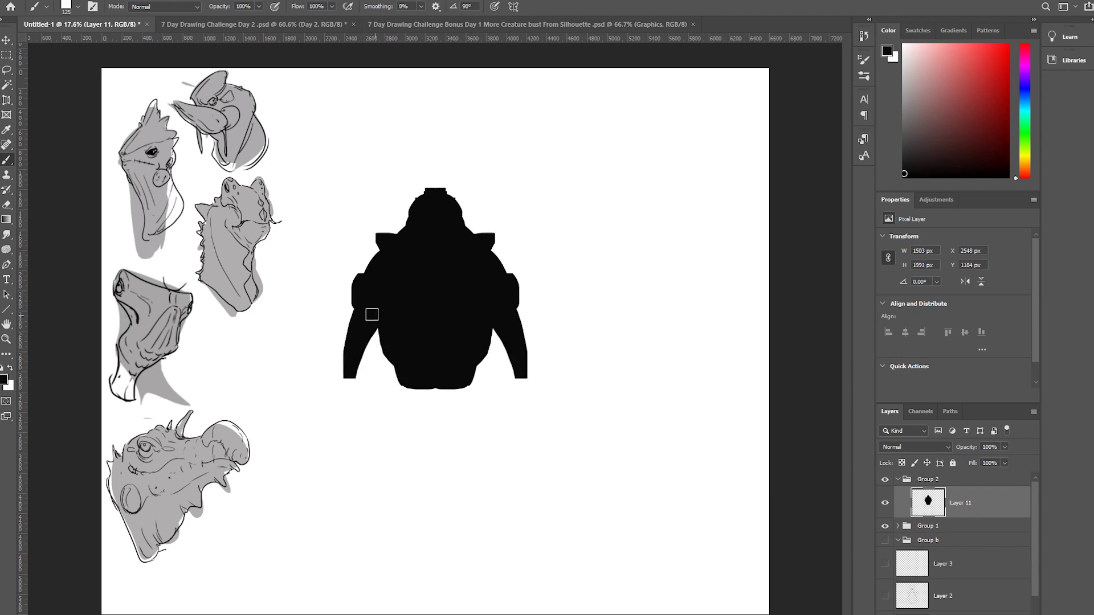
Extend the silhouette with slim forearms and hands ending in curved, claw-like fingers.
mouse_move(347, 365)
mouse_down()
mouse_move(337, 435)
mouse_move(351, 375)
mouse_move(327, 484)
mouse_move(333, 455)
mouse_move(335, 504)
mouse_up()
key(bracketleft)
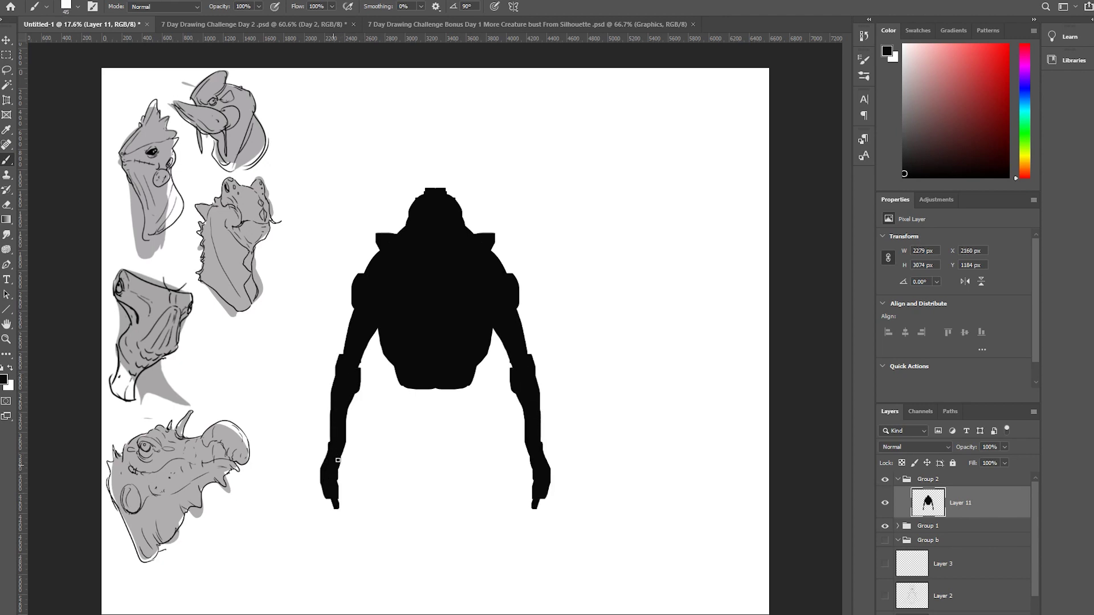
mouse_move(339, 458)
mouse_down()
mouse_move(339, 525)
mouse_move(321, 470)
mouse_move(323, 497)
mouse_up()
Reshape the shoulders with alternating black and white strokes, adding small pointed spikes on top.
key(x)
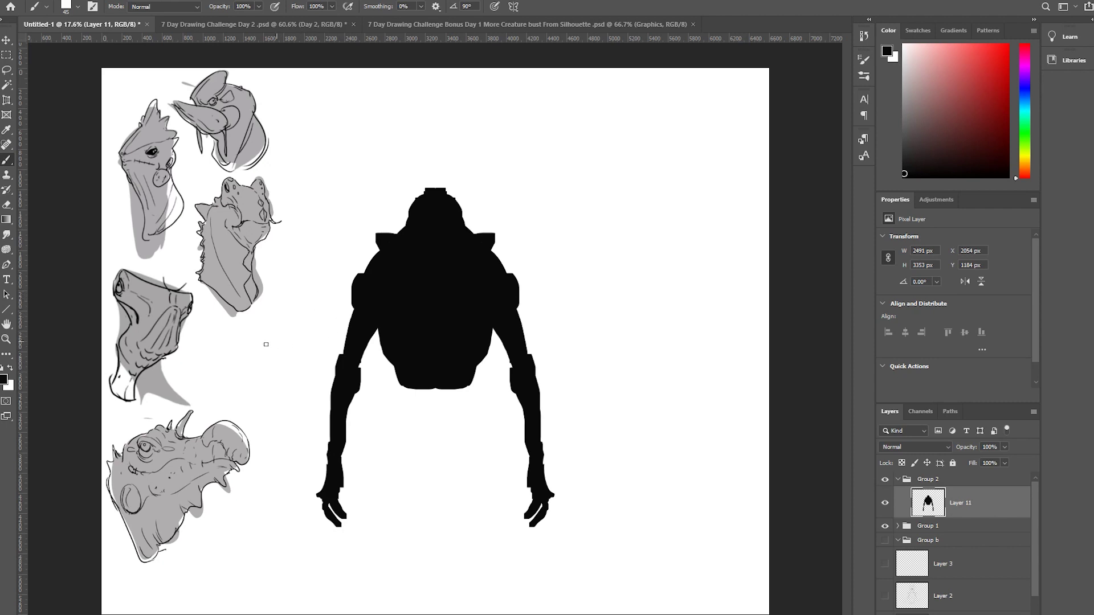
key(x)
key(x)
key(x)
key(x)
key(x)
key(x)
key(x)
key(x)
key(bracketright)
key(bracketright)
key(bracketright)
key(bracketright)
key(bracketright)
mouse_move(361, 280)
mouse_down()
mouse_move(373, 255)
mouse_move(398, 296)
mouse_move(413, 246)
mouse_move(410, 230)
mouse_move(397, 234)
mouse_move(425, 216)
mouse_move(424, 263)
mouse_move(430, 236)
mouse_move(417, 217)
mouse_move(367, 240)
mouse_move(382, 242)
mouse_move(363, 237)
mouse_move(379, 240)
mouse_move(359, 243)
mouse_move(376, 258)
mouse_move(368, 275)
mouse_move(369, 236)
mouse_up()
key(x)
key(x)
Paint the hips, thighs and lower legs below the torso with a smaller black brush.
key(bracketleft)
key(bracketleft)
key(bracketleft)
key(bracketleft)
key(bracketleft)
key(bracketright)
key(bracketright)
key(bracketright)
mouse_move(380, 331)
mouse_down()
mouse_move(412, 377)
mouse_move(395, 350)
mouse_move(396, 376)
mouse_move(415, 385)
mouse_move(394, 378)
mouse_move(429, 393)
mouse_move(398, 387)
mouse_move(422, 389)
mouse_move(395, 413)
mouse_move(401, 459)
mouse_move(422, 389)
mouse_move(429, 399)
mouse_move(387, 477)
mouse_move(397, 515)
mouse_move(394, 490)
mouse_move(376, 563)
mouse_move(398, 472)
mouse_move(376, 566)
mouse_move(338, 598)
mouse_move(368, 595)
mouse_move(376, 579)
mouse_move(366, 586)
mouse_move(380, 596)
mouse_move(398, 518)
mouse_move(381, 573)
mouse_move(385, 504)
mouse_move(362, 577)
mouse_move(340, 595)
mouse_move(357, 587)
mouse_move(373, 536)
mouse_up()
Carve the gap between the legs up to the crotch with white strokes.
key(bracketright)
key(bracketright)
key(bracketright)
key(bracketright)
key(bracketright)
key(bracketright)
key(bracketright)
key(bracketleft)
key(bracketleft)
key(bracketleft)
key(bracketleft)
key(bracketleft)
key(bracketleft)
key(x)
mouse_move(383, 487)
mouse_down()
mouse_move(370, 584)
mouse_move(395, 477)
mouse_move(396, 518)
mouse_move(421, 428)
mouse_up()
key(x)
Touch up the torso sides and paint curved horns and thin spikes onto the head.
key(bracketright)
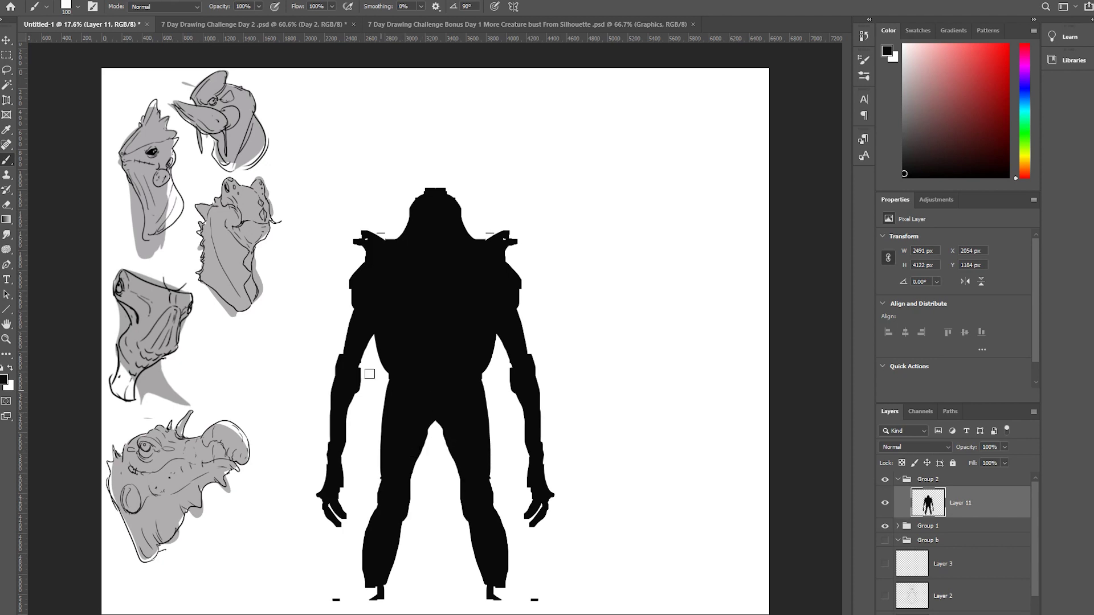
drag(367, 371, 378, 313)
key(bracketleft)
key(bracketleft)
key(bracketleft)
mouse_move(406, 215)
mouse_down()
mouse_move(389, 200)
mouse_move(421, 187)
mouse_move(401, 171)
mouse_move(413, 202)
mouse_up()
key(bracketright)
key(bracketright)
key(bracketright)
Paint broad flanges on the sides of the head and curved tubes linking them to the shoulders.
key(bracketright)
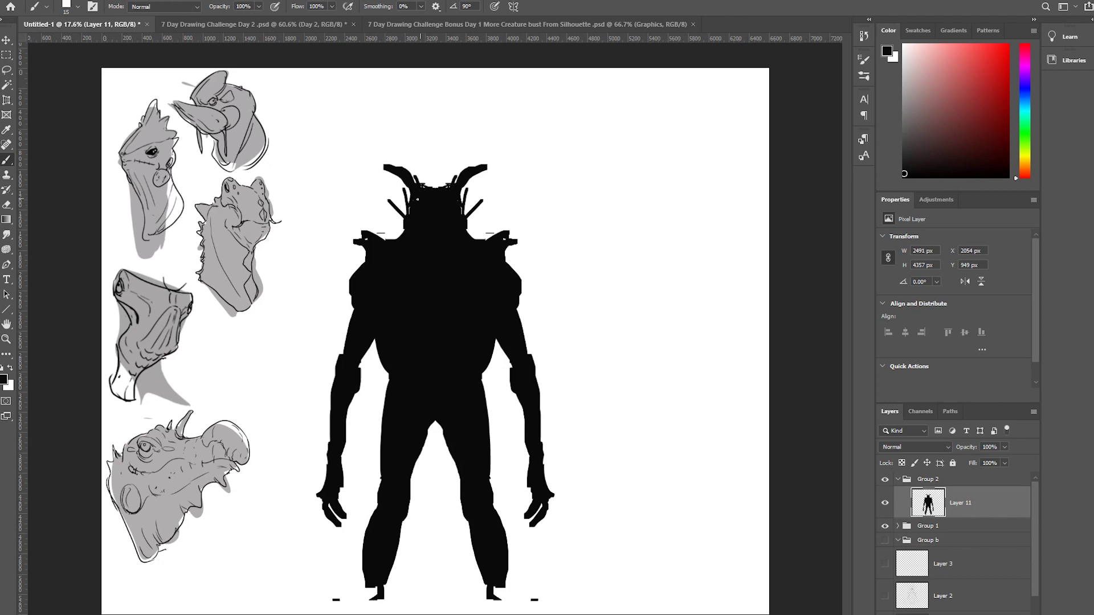
key(x)
mouse_move(407, 212)
mouse_down()
mouse_move(399, 198)
mouse_move(387, 212)
mouse_move(407, 238)
mouse_move(392, 220)
mouse_move(350, 296)
mouse_up()
key(x)
key(bracketright)
key(bracketright)
key(x)
key(x)
Paint the ankles at the ends of the legs with a 70 px black brush.
key(bracketleft)
key(bracketleft)
key(bracketleft)
key(bracketleft)
key(bracketleft)
key(bracketright)
key(bracketright)
key(bracketright)
drag(372, 583, 370, 592)
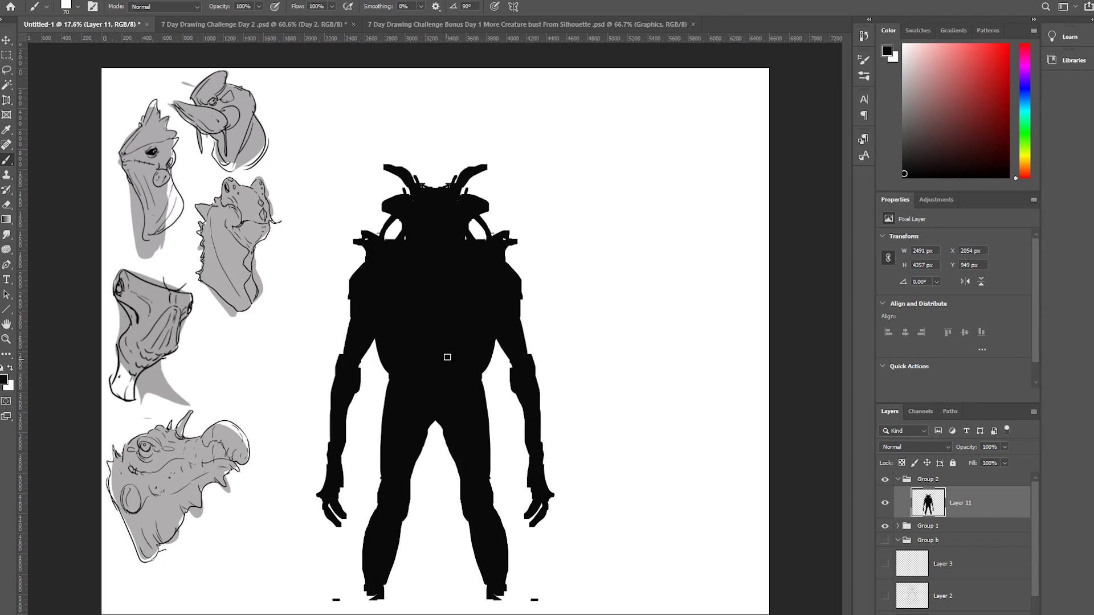
Move the whole silhouette straight up by about 500 px to make room for the feet.
click(7, 39)
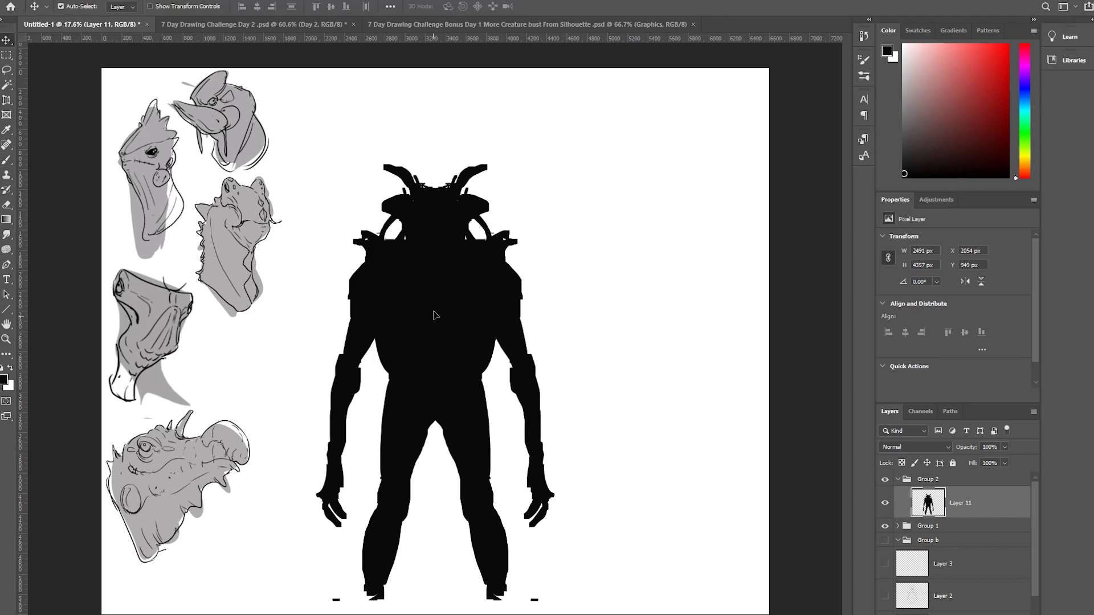
drag(435, 315, 435, 291)
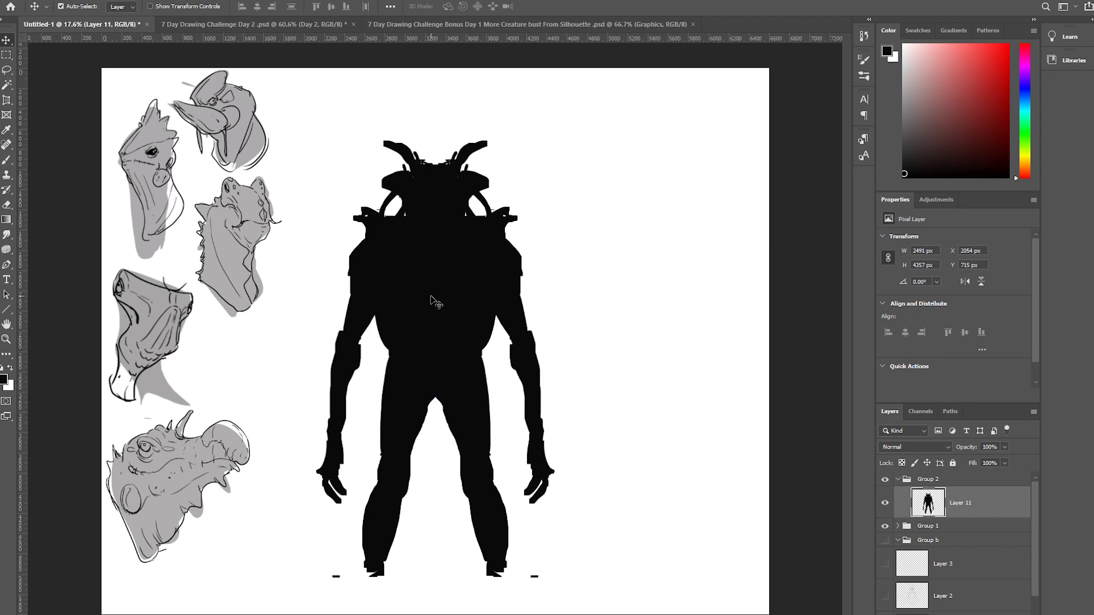
mouse_move(430, 295)
mouse_down()
mouse_move(429, 247)
mouse_move(427, 274)
mouse_up()
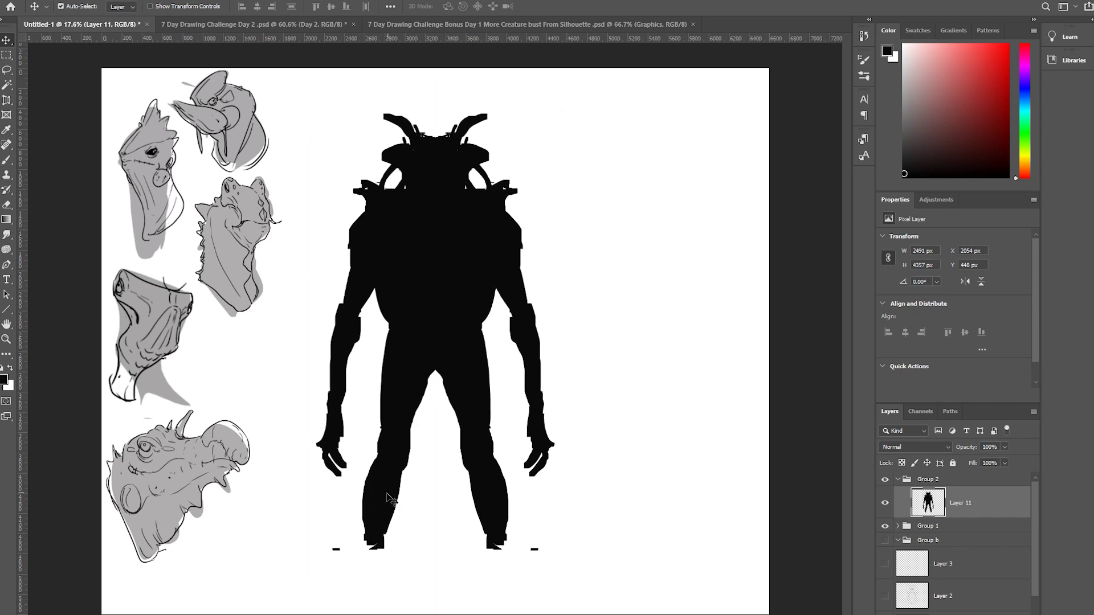
Paint solid feet, slim down the shins with white and widen the thighs with black strokes.
key(b)
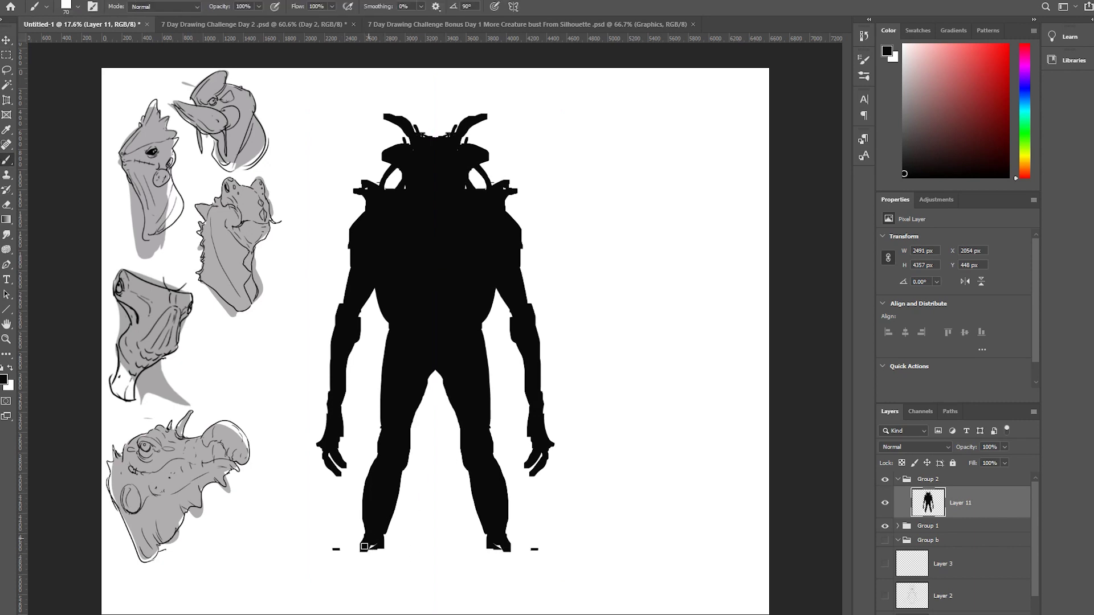
mouse_move(364, 547)
mouse_down()
mouse_move(356, 556)
mouse_move(376, 564)
mouse_move(387, 521)
mouse_move(386, 563)
mouse_move(350, 571)
mouse_move(364, 522)
mouse_move(358, 535)
mouse_move(355, 472)
mouse_move(362, 532)
mouse_move(374, 456)
mouse_move(372, 487)
mouse_up()
key(x)
key(x)
key(x)
key(x)
key(x)
key(x)
key(x)
key(x)
mouse_move(387, 331)
mouse_down()
mouse_move(378, 442)
mouse_move(380, 464)
mouse_move(400, 469)
mouse_move(392, 520)
mouse_up()
Trim the inner calves with white and paint over the stray marks beside the lower legs.
key(x)
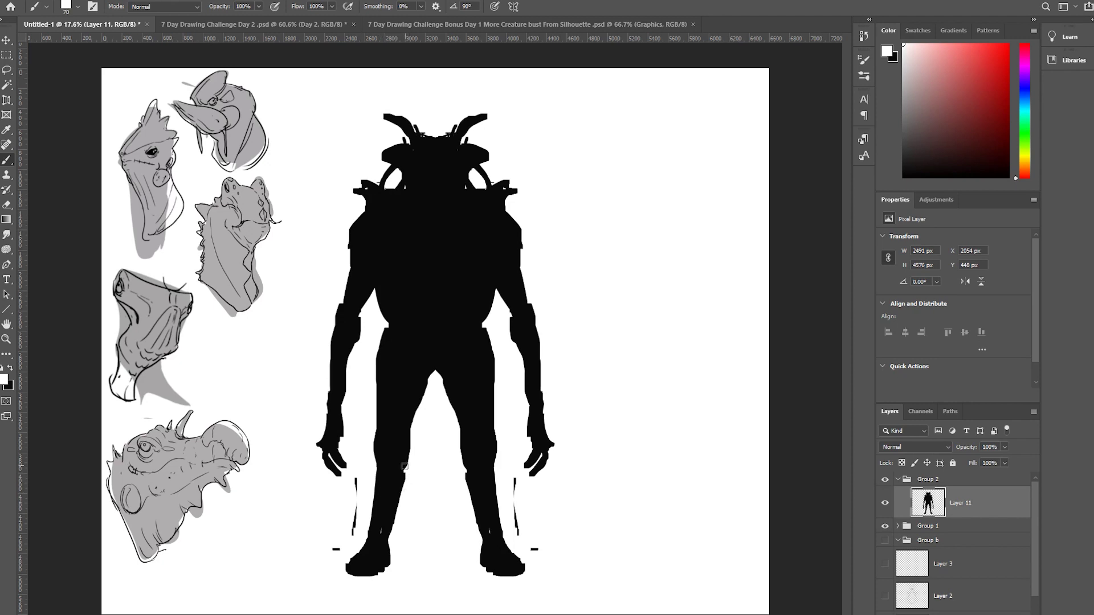
drag(403, 466, 396, 511)
key(x)
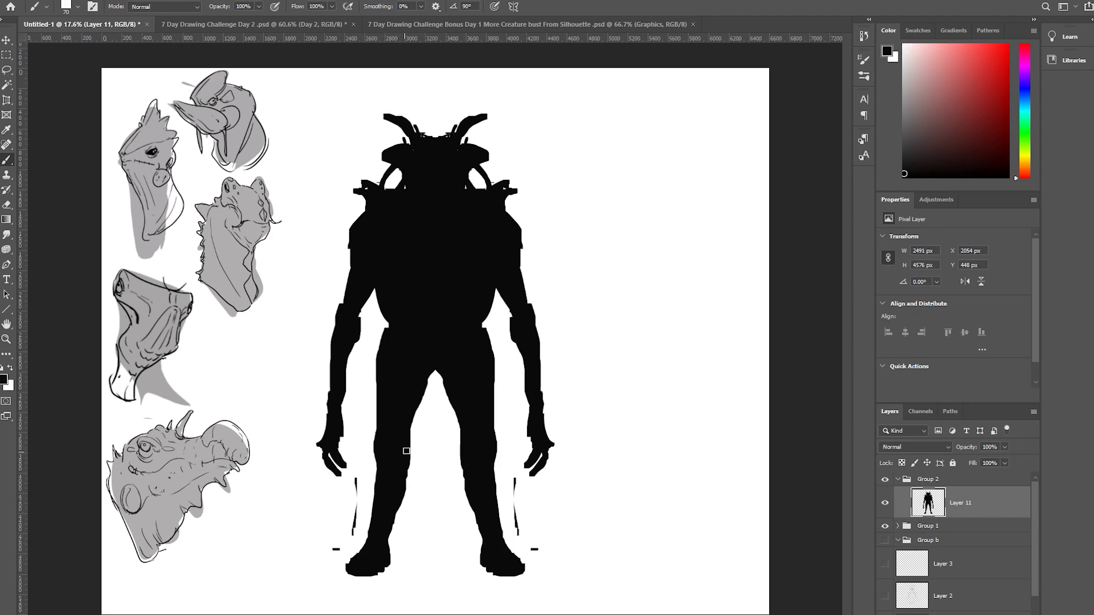
key(x)
drag(516, 482, 528, 548)
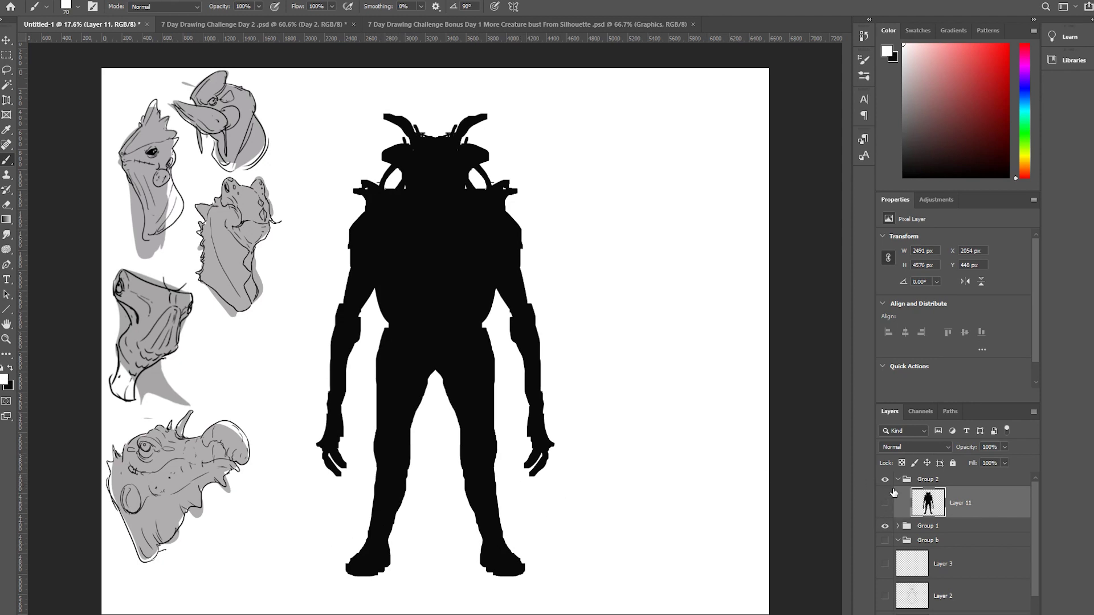
Hide the finished silhouette and, on a new layer, paint a small blocky black body shape of about 880 by 1160 px.
click(886, 500)
key(ctrl+alt+shift+n)
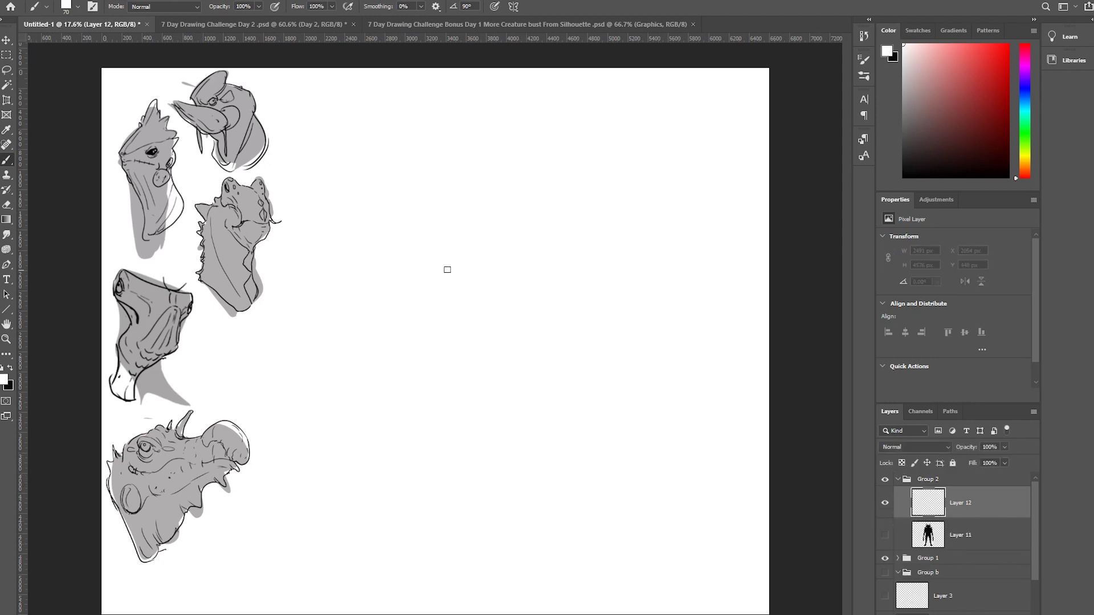
key(x)
key(bracketleft)
key(bracketleft)
mouse_move(398, 235)
mouse_down()
mouse_move(418, 221)
mouse_move(413, 229)
mouse_move(435, 241)
mouse_move(411, 238)
mouse_move(427, 273)
mouse_move(434, 247)
mouse_move(429, 262)
mouse_move(408, 238)
mouse_move(405, 261)
mouse_move(395, 253)
mouse_move(421, 283)
mouse_move(411, 268)
mouse_move(417, 298)
mouse_move(425, 275)
mouse_move(426, 309)
mouse_move(408, 304)
mouse_move(431, 311)
mouse_up()
key(bracketright)
key(bracketright)
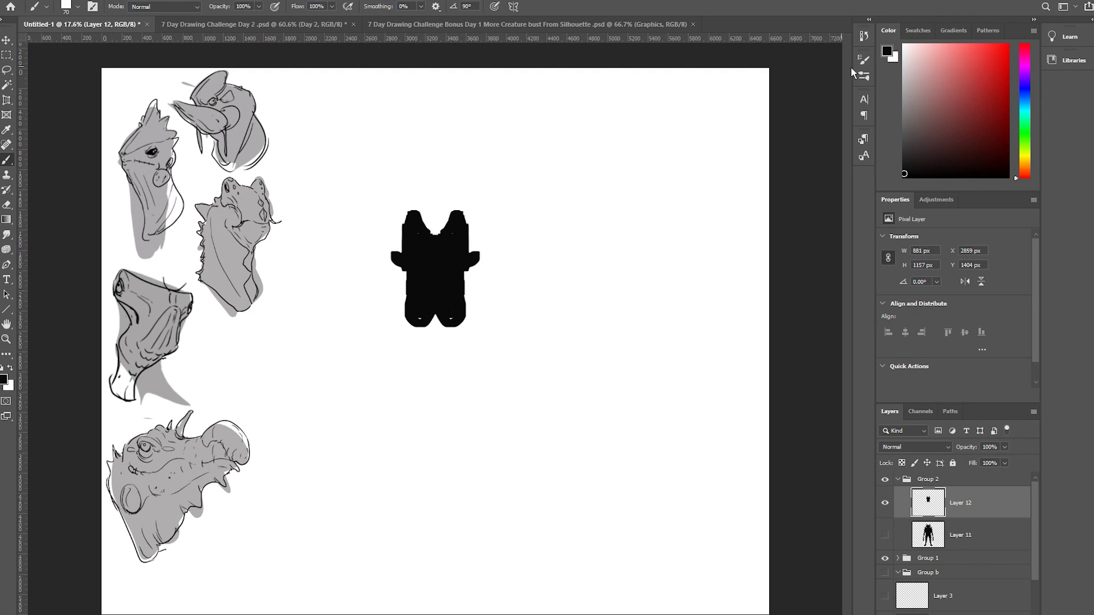
Enable Shape Dynamics for the square brush and choose a control for its size jitter.
click(864, 76)
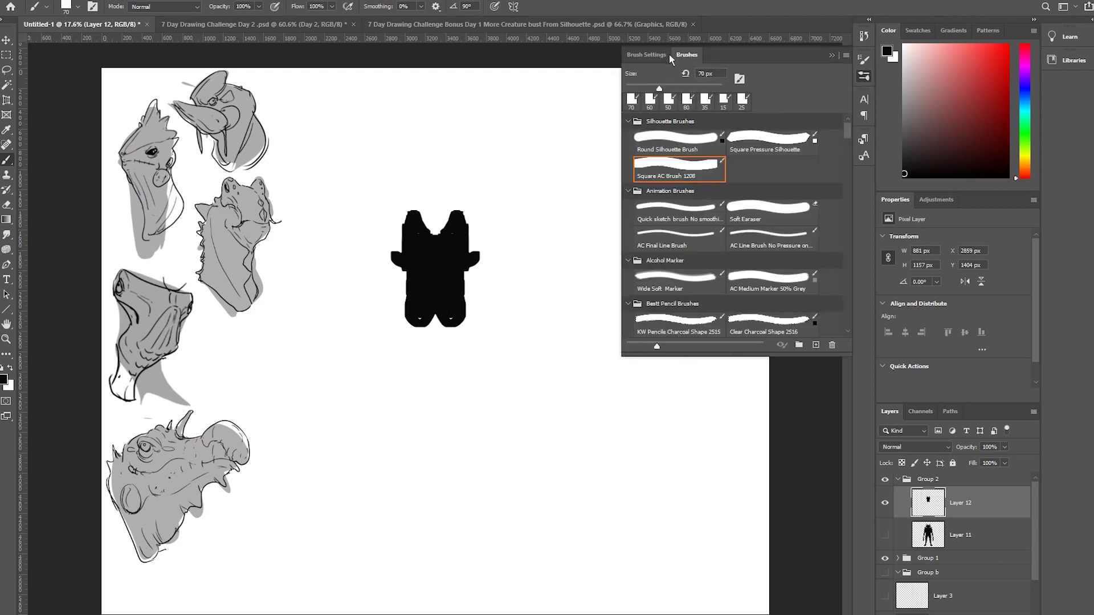
click(647, 55)
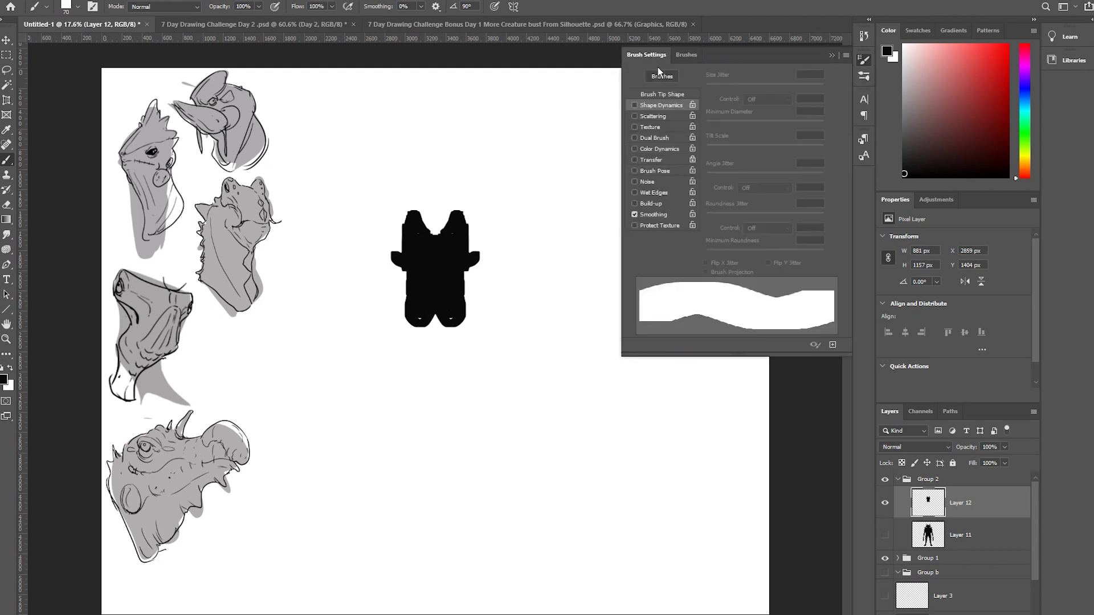
click(635, 105)
click(770, 100)
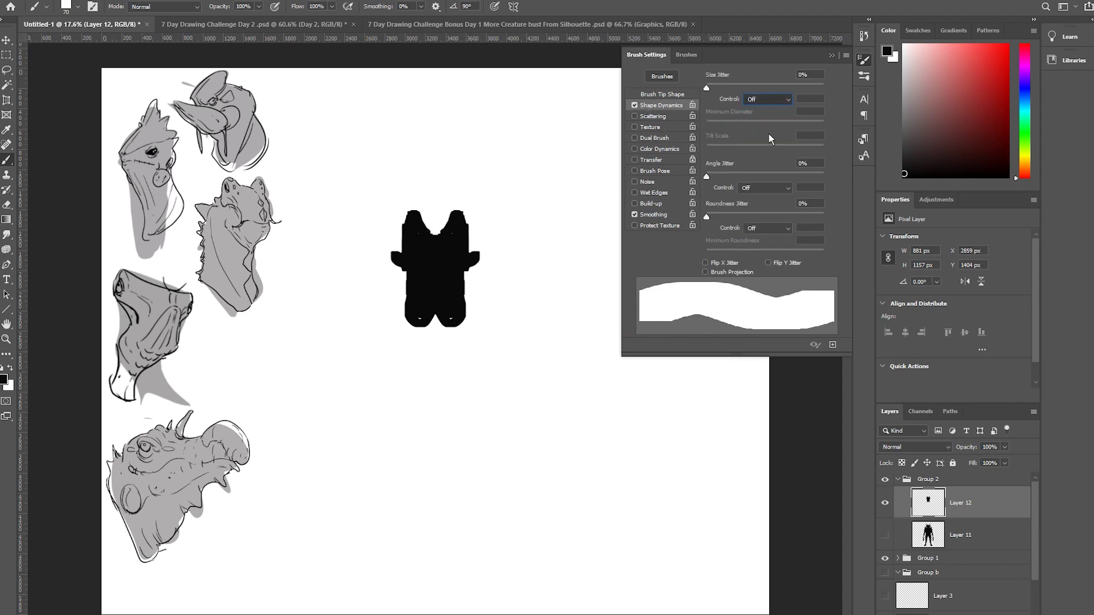
click(769, 135)
click(831, 55)
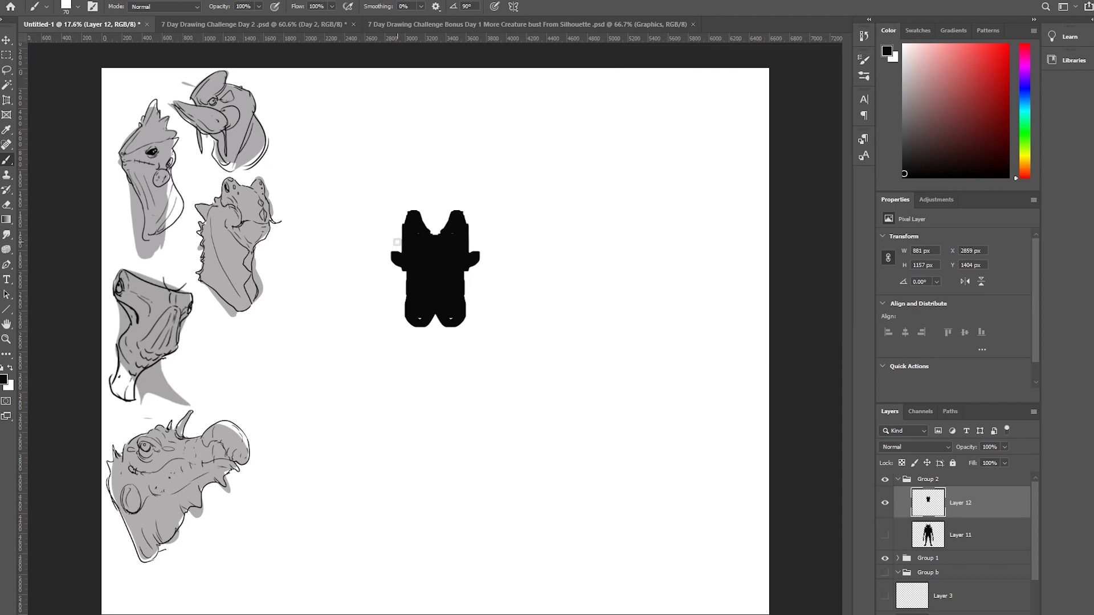
Enlarge the brush and widen the body with broad black shoulders and taller pointed horns, to about 1073 by 1281 px.
key(bracketright)
key(bracketright)
mouse_move(408, 224)
mouse_down()
mouse_move(408, 259)
mouse_move(412, 203)
mouse_move(431, 237)
mouse_move(419, 220)
mouse_move(415, 255)
mouse_move(405, 223)
mouse_move(408, 270)
mouse_move(385, 246)
mouse_move(400, 255)
mouse_move(392, 247)
mouse_move(412, 286)
mouse_move(405, 315)
mouse_up()
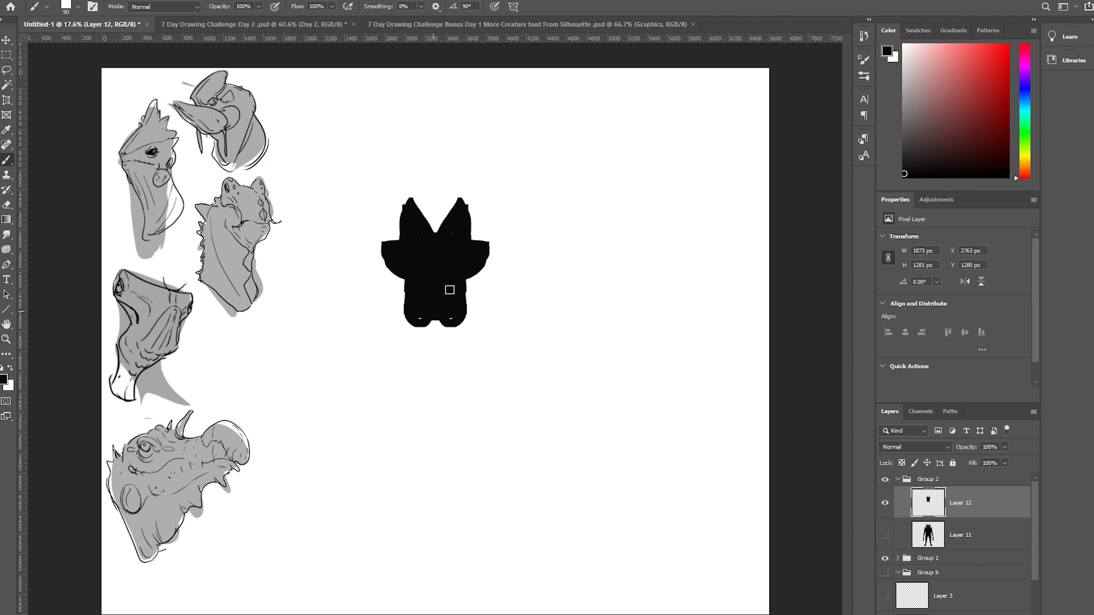
Lengthen the torso with black strokes and carve the shoulders and sides with white, to about 1181 by 1651 px.
mouse_move(420, 224)
mouse_down()
mouse_move(433, 230)
mouse_move(400, 232)
mouse_move(405, 208)
mouse_move(422, 241)
mouse_move(392, 272)
mouse_move(401, 251)
mouse_move(389, 323)
mouse_up()
key(x)
key(x)
key(x)
key(x)
drag(399, 275, 401, 349)
key(x)
key(bracketright)
key(bracketright)
key(bracketright)
key(bracketright)
key(bracketright)
mouse_move(393, 279)
mouse_down()
mouse_move(391, 342)
mouse_move(406, 275)
mouse_move(397, 350)
mouse_up()
key(x)
key(bracketright)
mouse_move(422, 312)
mouse_down()
mouse_move(439, 329)
mouse_move(419, 345)
mouse_up()
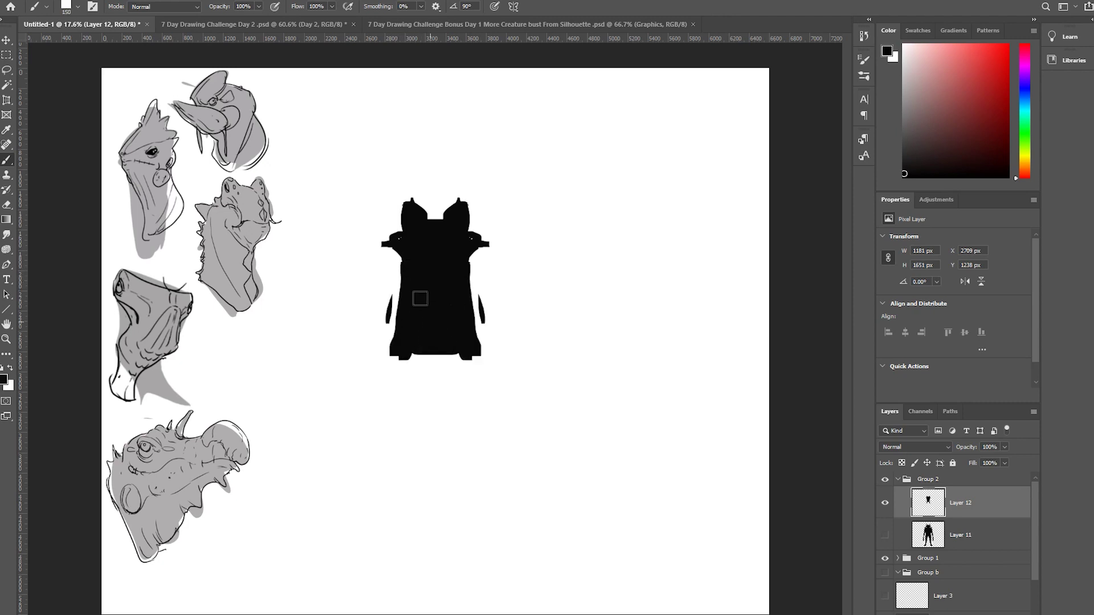
Trim the loose side pieces with white and extend the body downward in black with side spikes, to about 1241 by 3018 px.
key(x)
drag(397, 297, 386, 337)
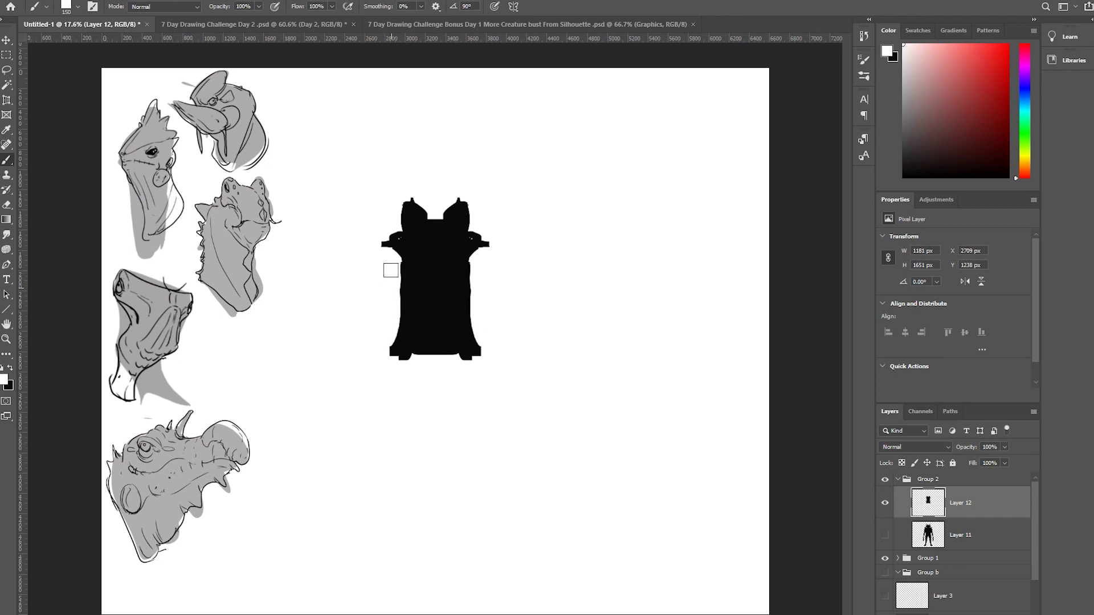
mouse_move(392, 271)
mouse_down()
mouse_move(387, 239)
mouse_move(391, 251)
mouse_move(402, 236)
mouse_move(394, 239)
mouse_move(410, 259)
mouse_move(396, 246)
mouse_move(408, 286)
mouse_move(384, 258)
mouse_move(407, 292)
mouse_move(396, 297)
mouse_move(410, 361)
mouse_move(419, 349)
mouse_move(401, 371)
mouse_move(388, 365)
mouse_move(383, 384)
mouse_move(379, 355)
mouse_move(395, 378)
mouse_move(422, 358)
mouse_move(437, 386)
mouse_move(416, 371)
mouse_move(438, 376)
mouse_move(418, 402)
mouse_move(433, 394)
mouse_move(424, 483)
mouse_move(405, 389)
mouse_move(410, 436)
mouse_up()
key(bracketleft)
key(bracketleft)
key(bracketleft)
key(bracketleft)
key(bracketleft)
key(bracketleft)
key(bracketleft)
key(x)
key(bracketright)
key(bracketright)
key(bracketright)
key(bracketright)
key(bracketleft)
key(bracketleft)
key(bracketleft)
key(bracketright)
key(bracketright)
key(bracketright)
key(bracketright)
key(bracketright)
key(bracketright)
key(bracketright)
key(bracketright)
key(bracketright)
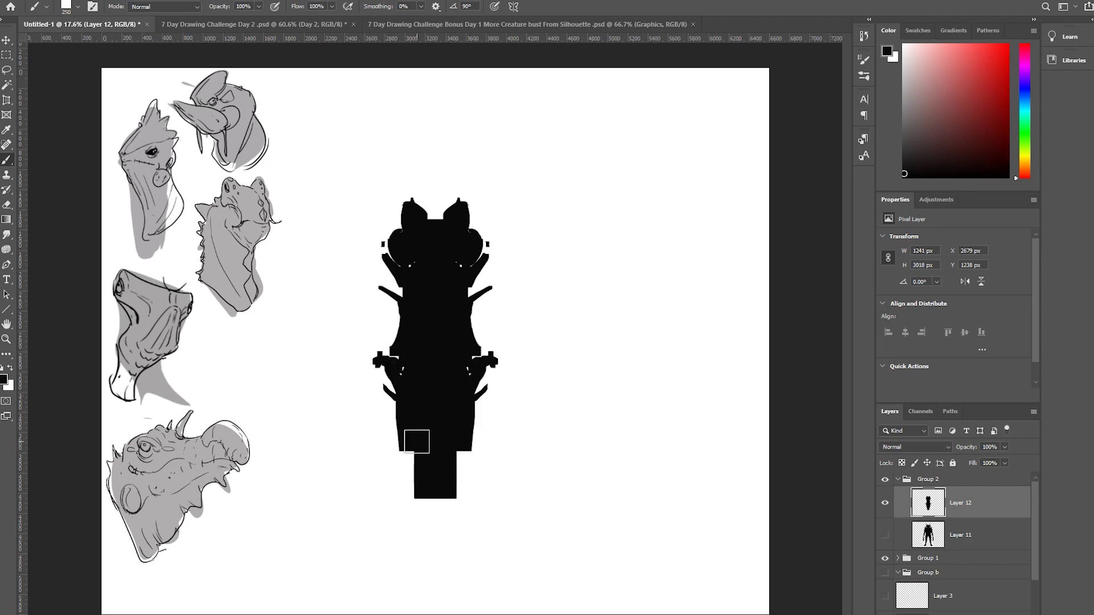
Scale the silhouette to 86.37% and move it up toward the top of the canvas.
key(ctrl+t)
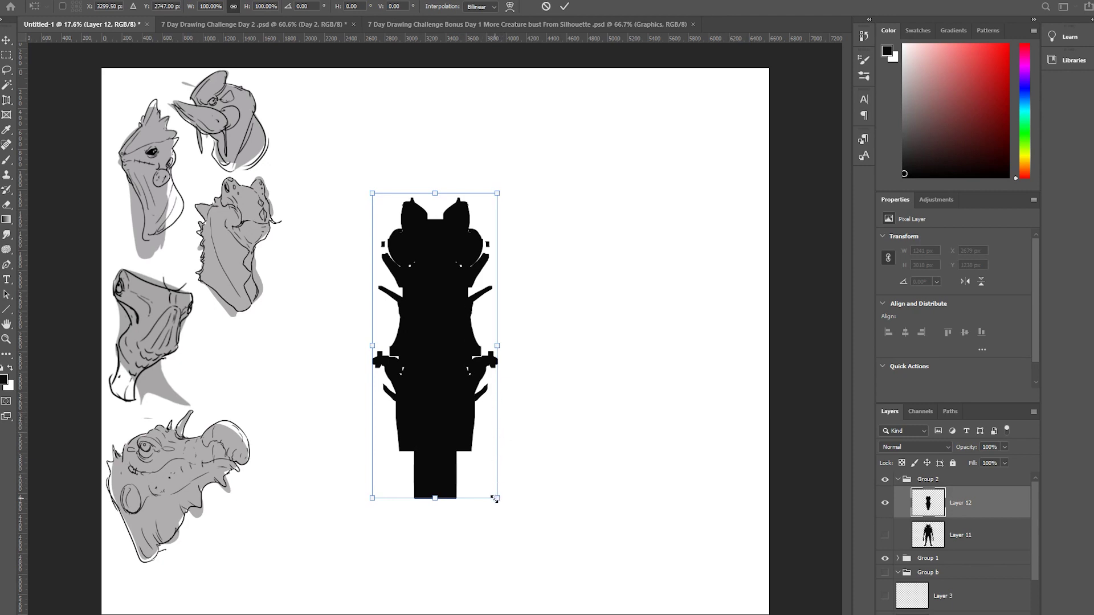
mouse_move(494, 499)
mouse_down()
mouse_move(477, 451)
mouse_move(504, 498)
mouse_move(489, 478)
mouse_up()
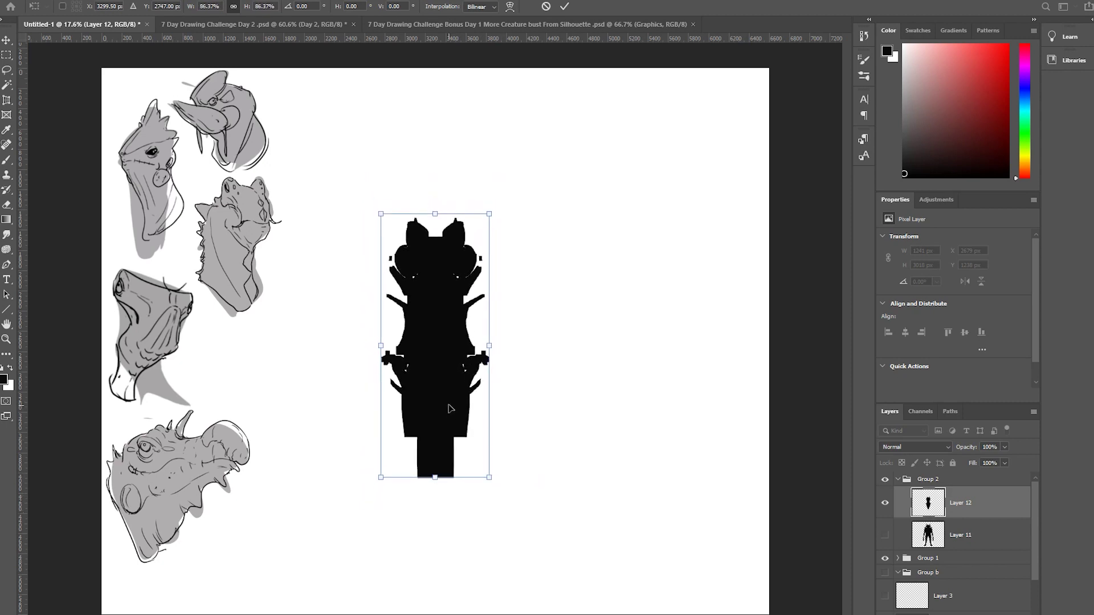
drag(452, 408, 444, 320)
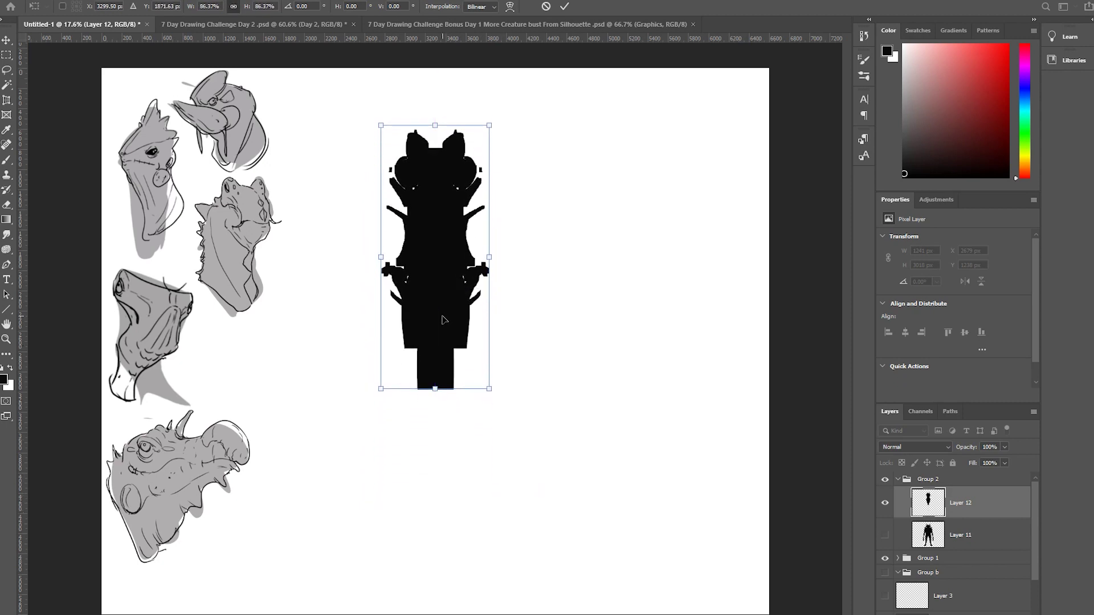
key(b)
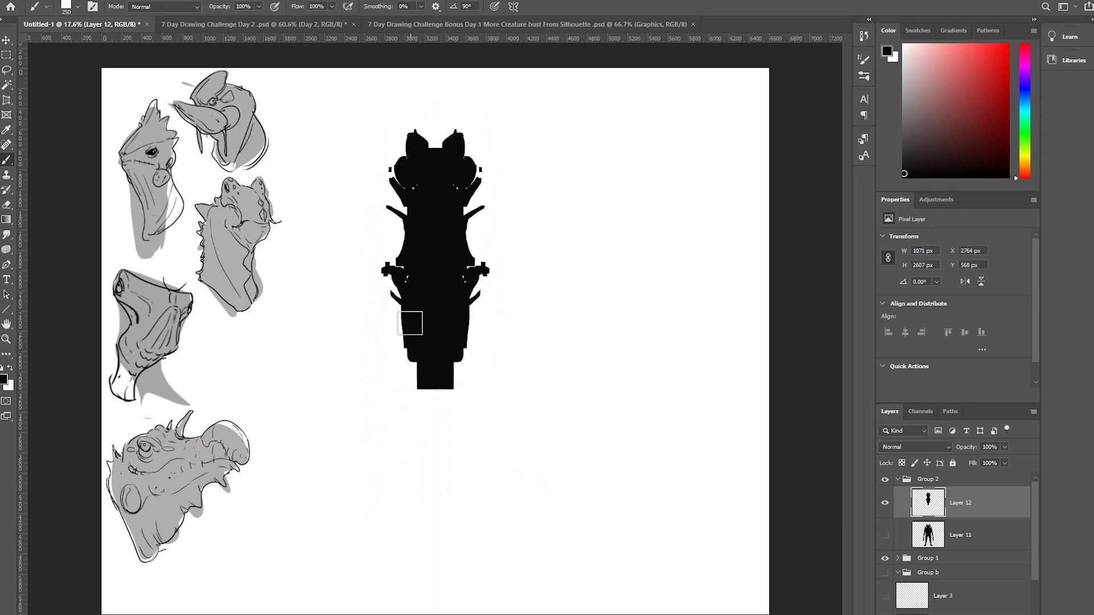
Round the lower torso and paint a pair of bent black arms reaching outward from its sides.
mouse_move(405, 310)
mouse_down()
mouse_move(410, 343)
mouse_move(395, 288)
mouse_move(347, 331)
mouse_move(388, 291)
mouse_up()
key(bracketleft)
key(bracketleft)
key(bracketleft)
key(bracketleft)
key(bracketleft)
key(bracketleft)
key(bracketleft)
key(bracketleft)
key(bracketleft)
key(bracketleft)
key(bracketright)
key(bracketright)
key(bracketright)
key(bracketright)
key(bracketright)
Paint the raised forearms and give them thin, long-fingered hands using a smaller brush.
mouse_move(320, 268)
mouse_down()
mouse_move(339, 329)
mouse_move(322, 276)
mouse_up()
key(bracketleft)
key(bracketleft)
key(bracketleft)
key(bracketleft)
key(bracketleft)
key(bracketleft)
mouse_move(311, 234)
mouse_down()
mouse_move(335, 324)
mouse_move(326, 340)
mouse_move(335, 319)
mouse_move(334, 331)
mouse_move(375, 314)
mouse_move(338, 342)
mouse_move(376, 309)
mouse_move(346, 342)
mouse_move(377, 313)
mouse_up()
key(x)
key(x)
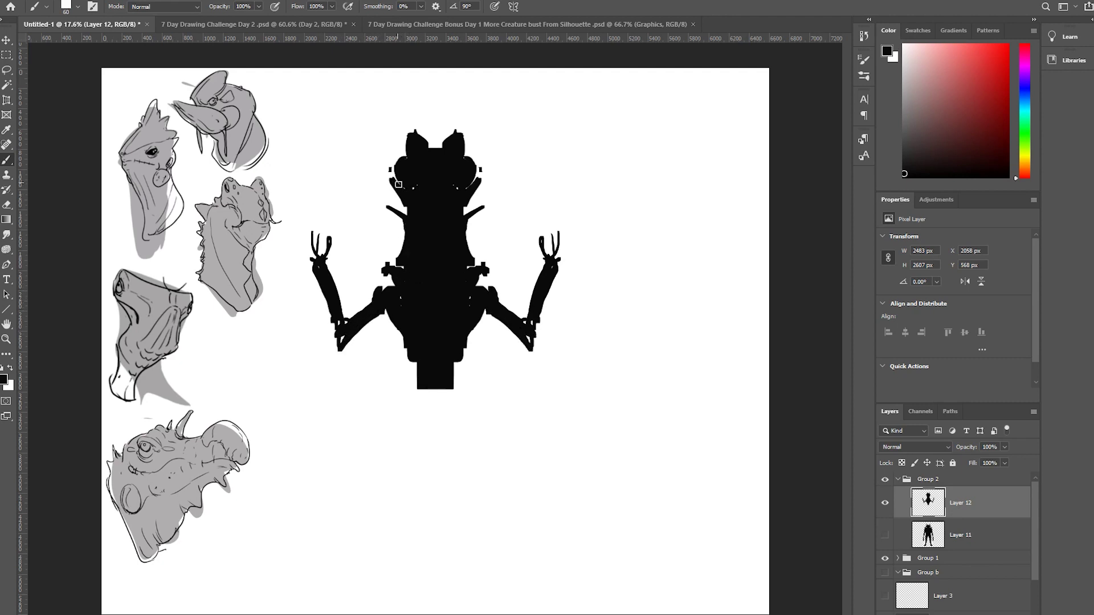
Carve the sides of the head and neck with white to leave rows of narrow spikes.
key(x)
mouse_move(398, 155)
mouse_down()
mouse_move(405, 183)
mouse_move(403, 158)
mouse_move(389, 171)
mouse_move(401, 233)
mouse_up()
key(x)
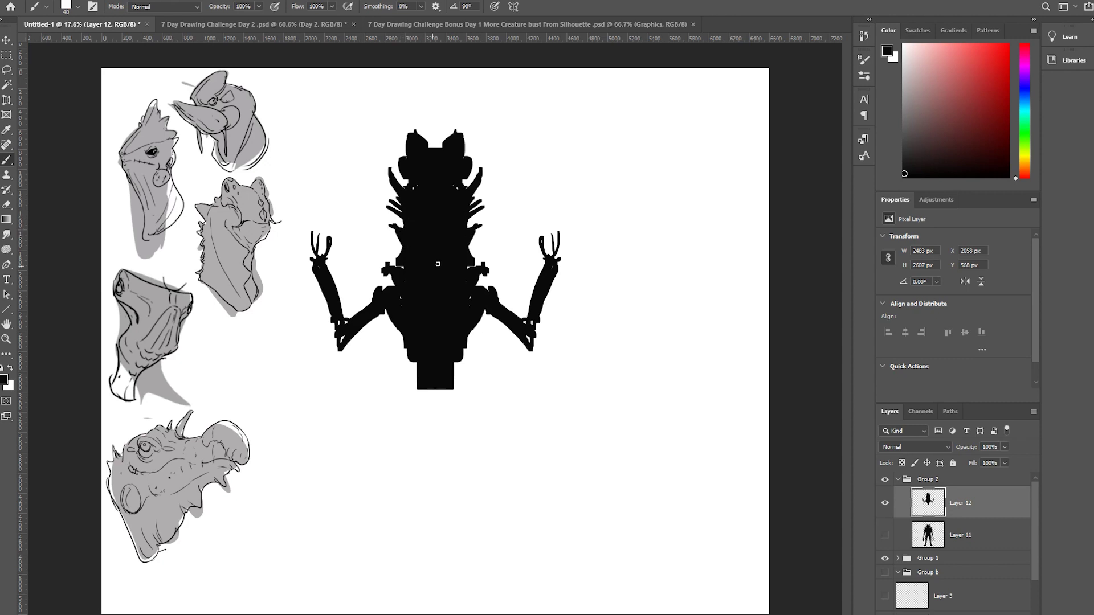
Paint a wide rounded abdomen with a large brush and add a second pair of tapering limbs at its sides.
key(bracketright)
key(bracketright)
key(bracketright)
key(bracketright)
key(bracketright)
key(bracketright)
key(bracketright)
key(bracketright)
key(bracketright)
key(bracketright)
mouse_move(403, 361)
mouse_down()
mouse_move(393, 328)
mouse_move(407, 394)
mouse_move(410, 358)
mouse_move(416, 385)
mouse_move(432, 358)
mouse_move(444, 365)
mouse_move(425, 393)
mouse_move(403, 375)
mouse_move(439, 398)
mouse_move(404, 399)
mouse_move(380, 359)
mouse_move(385, 374)
mouse_move(377, 363)
mouse_move(330, 396)
mouse_move(376, 366)
mouse_move(358, 380)
mouse_up()
Notch the joints of the second limb pair with white and paint their hanging forearms with clawed hands.
key(bracketleft)
key(bracketleft)
key(bracketleft)
key(bracketleft)
key(bracketleft)
key(bracketleft)
key(bracketleft)
key(x)
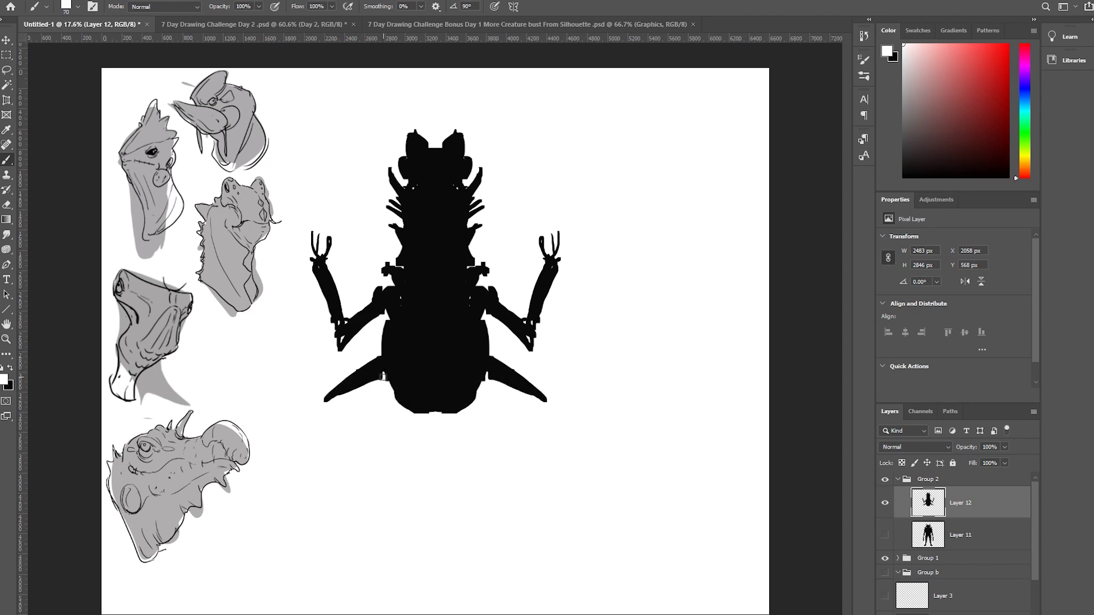
click(380, 362)
click(326, 397)
key(x)
mouse_move(327, 394)
mouse_down()
mouse_move(310, 470)
mouse_move(322, 405)
mouse_move(313, 469)
mouse_move(293, 516)
mouse_move(318, 484)
mouse_up()
Paint thick thighs below the abdomen, followed by slim lower legs and clawed feet.
key(bracketright)
key(bracketright)
key(bracketright)
mouse_move(398, 396)
mouse_down()
mouse_move(390, 428)
mouse_move(402, 484)
mouse_move(393, 407)
mouse_move(410, 411)
mouse_move(393, 473)
mouse_up()
mouse_move(410, 433)
mouse_down()
mouse_move(422, 401)
mouse_move(415, 423)
mouse_move(388, 383)
mouse_move(420, 529)
mouse_move(415, 586)
mouse_up()
key(x)
key(x)
key(bracketleft)
key(bracketleft)
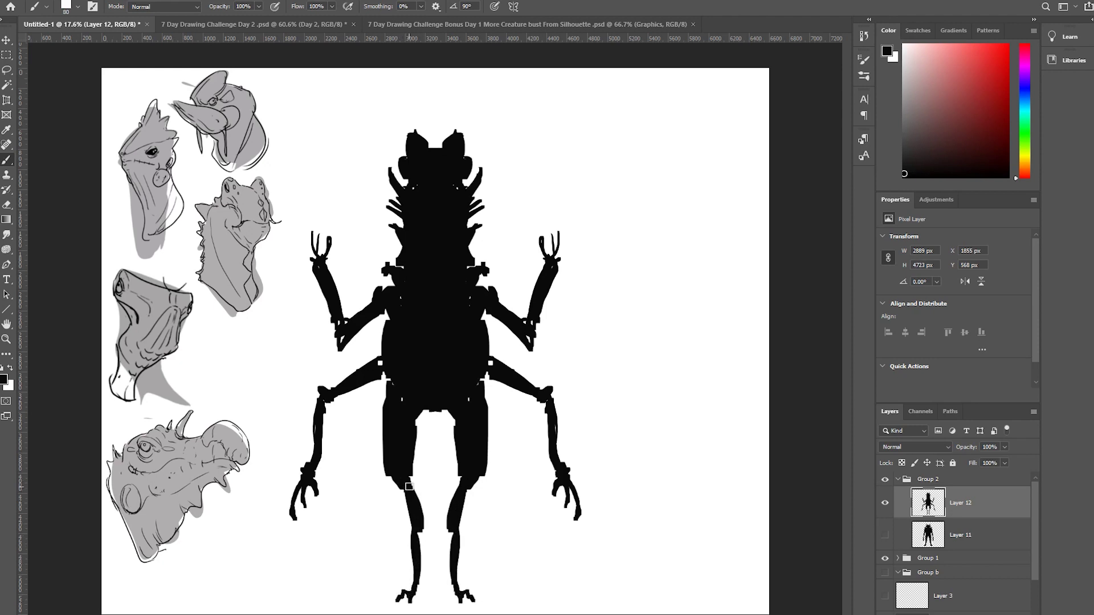
Trim the knees and the lower ends of the thighs with white strokes.
key(x)
drag(409, 486, 412, 481)
click(390, 474)
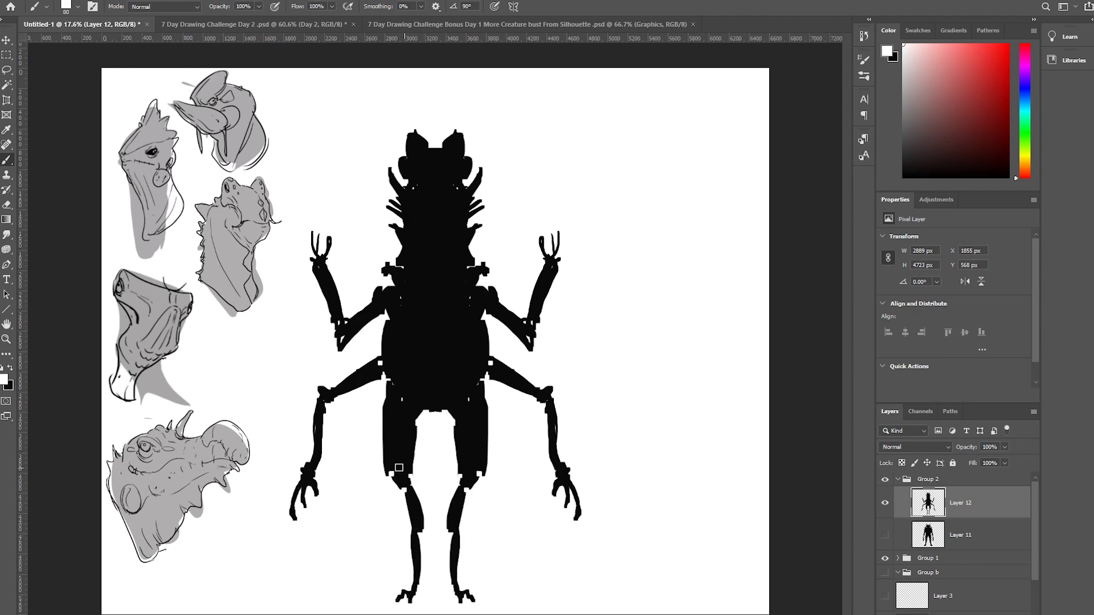
key(x)
key(x)
Draw thin white detail lines at the base of the abdomen, on the upper arms and along the inner thighs.
drag(480, 384, 458, 406)
drag(392, 388, 410, 410)
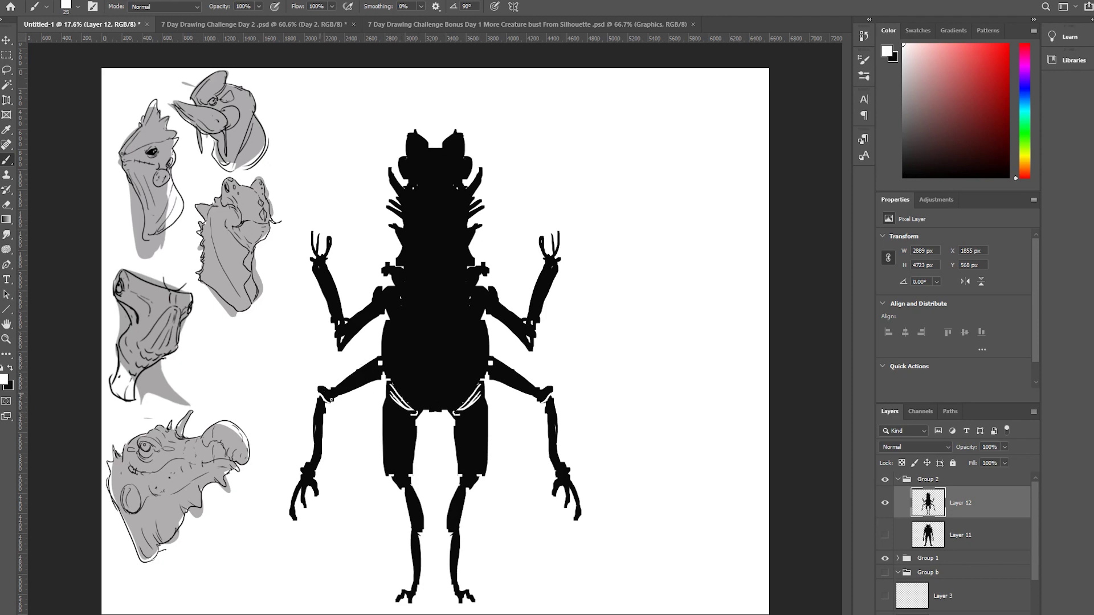
drag(343, 323, 340, 351)
drag(387, 289, 381, 312)
drag(407, 429, 407, 461)
drag(463, 429, 464, 462)
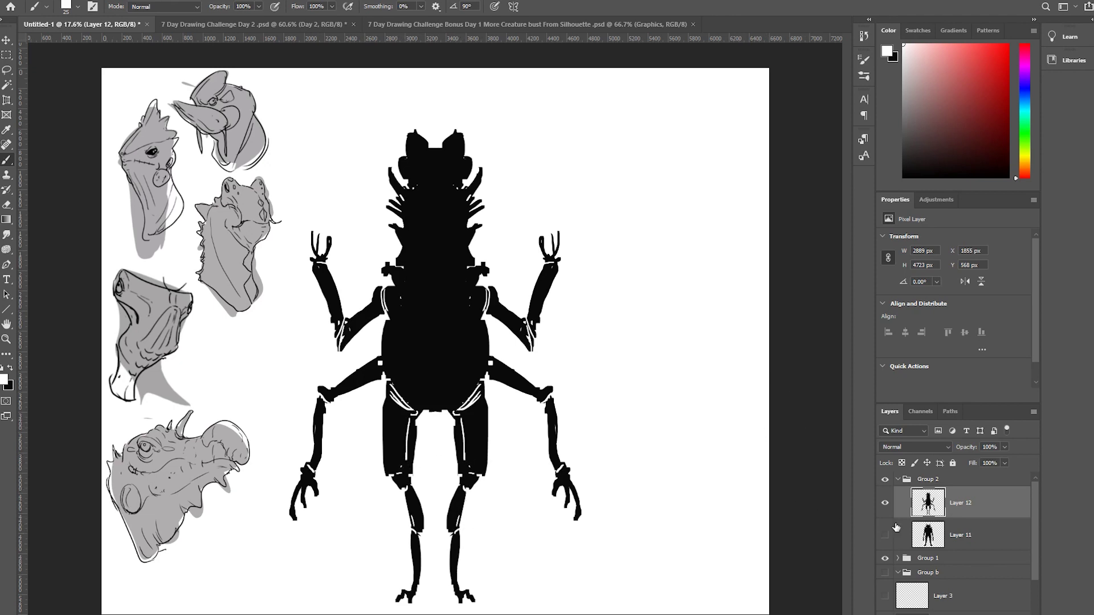
Hide the insect-like silhouette and, on a new layer, paint a slim horned head and torso of about 507 by 1497 px.
click(884, 504)
key(ctrl+shift+alt+n)
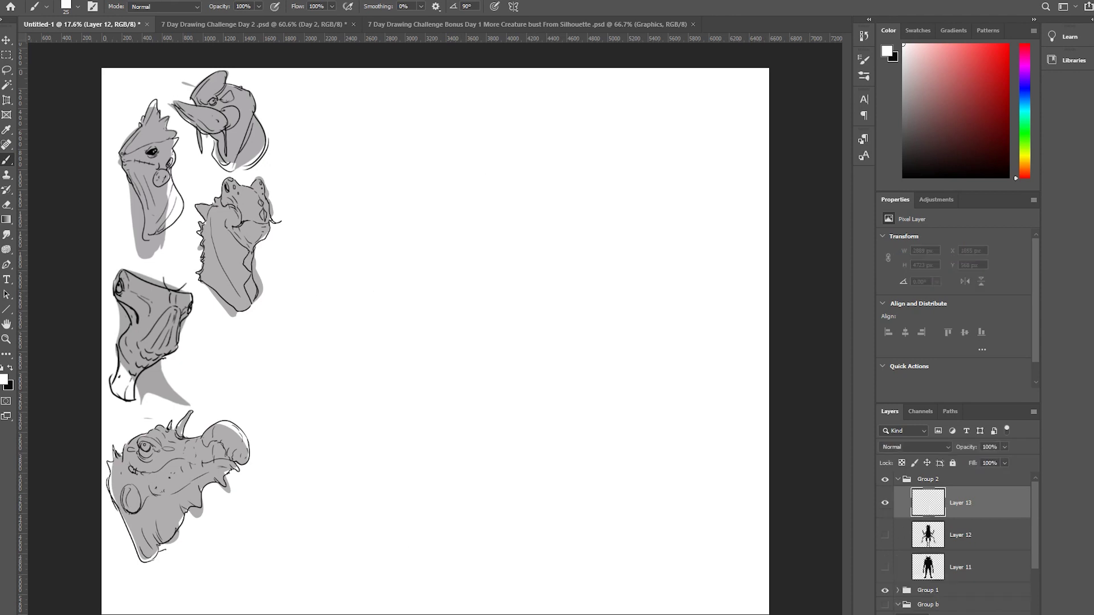
key(x)
key(bracketright)
key(bracketright)
key(bracketright)
key(bracketright)
key(bracketright)
mouse_move(434, 151)
mouse_down()
mouse_move(435, 183)
mouse_move(435, 159)
mouse_up()
key(bracketright)
key(bracketright)
key(bracketright)
mouse_move(432, 196)
mouse_down()
mouse_move(415, 181)
mouse_move(424, 204)
mouse_move(415, 219)
mouse_move(434, 255)
mouse_up()
mouse_move(428, 211)
mouse_down()
mouse_move(439, 242)
mouse_move(419, 228)
mouse_move(435, 227)
mouse_move(421, 247)
mouse_move(426, 299)
mouse_move(422, 251)
mouse_move(423, 285)
mouse_up()
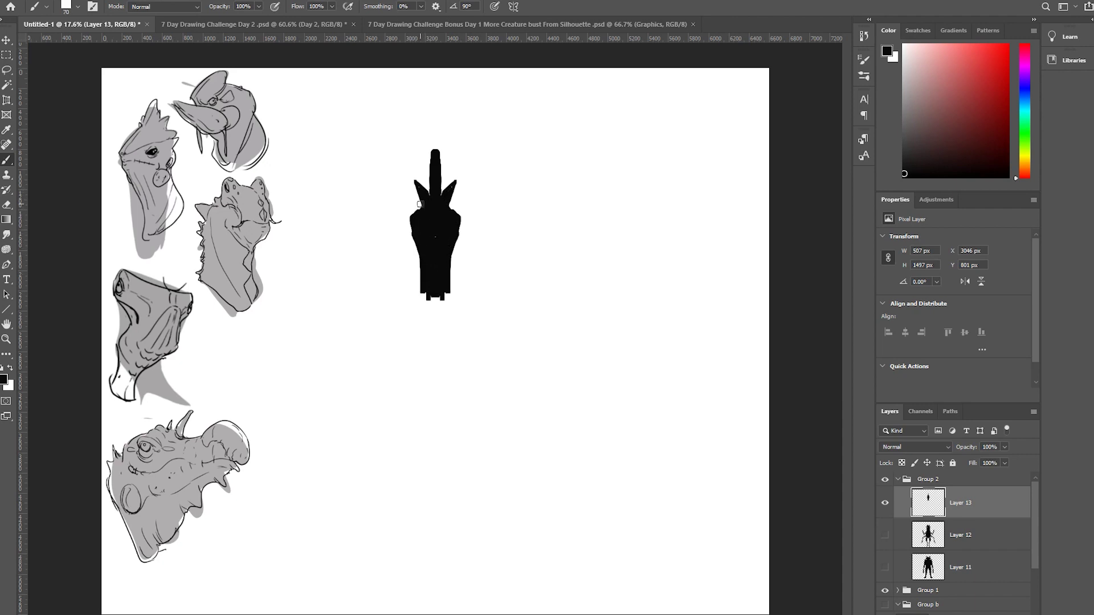
Round out the head and paint a wide torso tapering to the waist, bringing the silhouette to about 1039 by 2052 px.
key(bracketleft)
key(bracketleft)
key(bracketleft)
mouse_move(420, 204)
mouse_down()
mouse_move(409, 221)
mouse_move(423, 258)
mouse_up()
drag(411, 241, 413, 239)
mouse_move(421, 277)
mouse_down()
mouse_move(404, 253)
mouse_move(390, 262)
mouse_move(406, 253)
mouse_move(415, 284)
mouse_move(419, 269)
mouse_move(397, 270)
mouse_move(399, 295)
mouse_move(426, 337)
mouse_move(434, 296)
mouse_move(408, 294)
mouse_move(397, 307)
mouse_move(433, 350)
mouse_up()
key(bracketright)
key(bracketright)
key(bracketright)
key(bracketright)
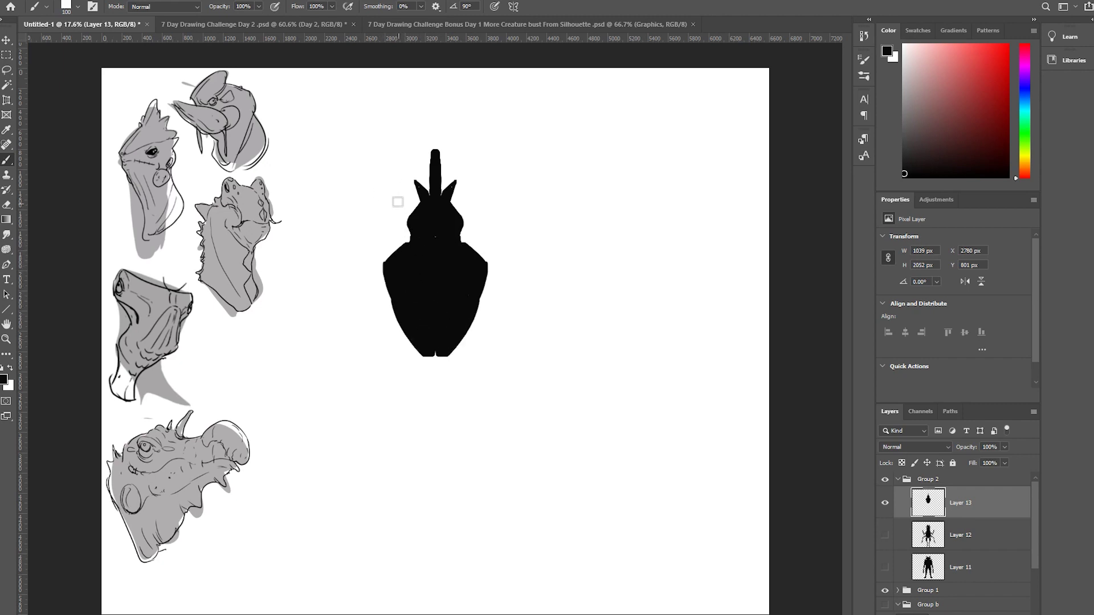
Replace the horned top with a wide hammer-shaped head, erasing the horns and narrowing the neck with white.
mouse_move(397, 202)
mouse_down()
mouse_move(423, 218)
mouse_move(389, 203)
mouse_move(418, 215)
mouse_move(396, 201)
mouse_move(433, 202)
mouse_move(400, 200)
mouse_move(423, 188)
mouse_move(408, 186)
mouse_move(452, 190)
mouse_move(456, 176)
mouse_move(441, 148)
mouse_up()
key(x)
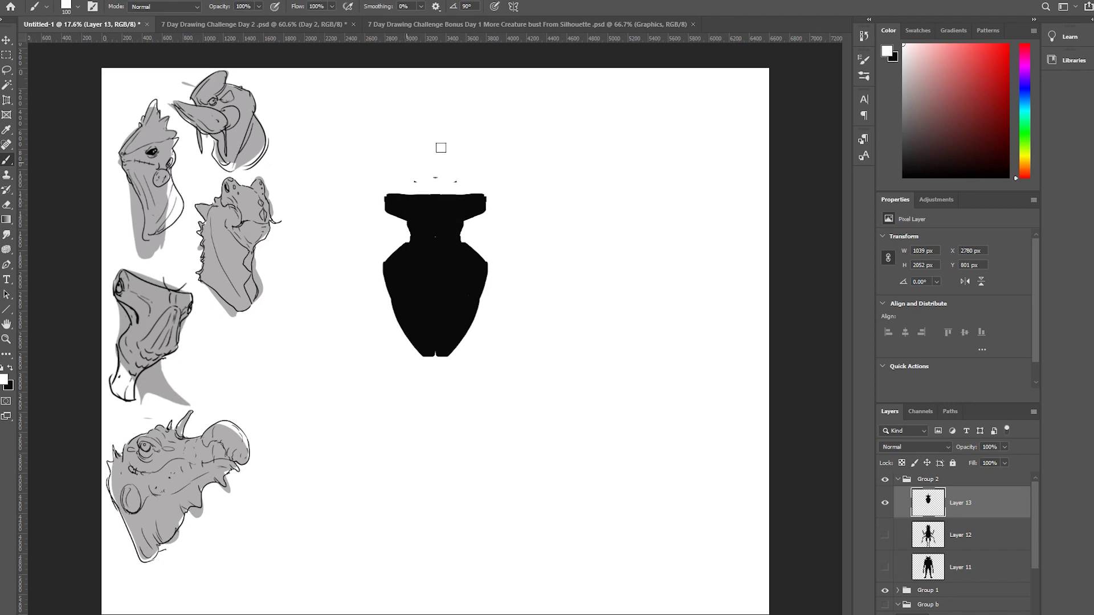
mouse_move(422, 195)
mouse_down()
mouse_move(386, 188)
mouse_move(449, 197)
mouse_move(460, 187)
mouse_move(399, 194)
mouse_move(473, 197)
mouse_move(395, 191)
mouse_move(389, 203)
mouse_move(411, 219)
mouse_move(406, 231)
mouse_move(396, 219)
mouse_move(410, 237)
mouse_move(390, 221)
mouse_move(409, 236)
mouse_move(395, 266)
mouse_move(399, 257)
mouse_move(371, 279)
mouse_up()
key(x)
click(391, 183)
Carve a shallow dip into the top of the hammer-shaped head, round its ends and curve its underside into the neck.
key(x)
key(x)
key(x)
key(x)
key(x)
key(x)
Paint thin bent arms in black folding outward and down from both shoulders.
mouse_move(417, 251)
mouse_down()
mouse_move(404, 255)
mouse_move(433, 253)
mouse_move(384, 289)
mouse_move(401, 253)
mouse_up()
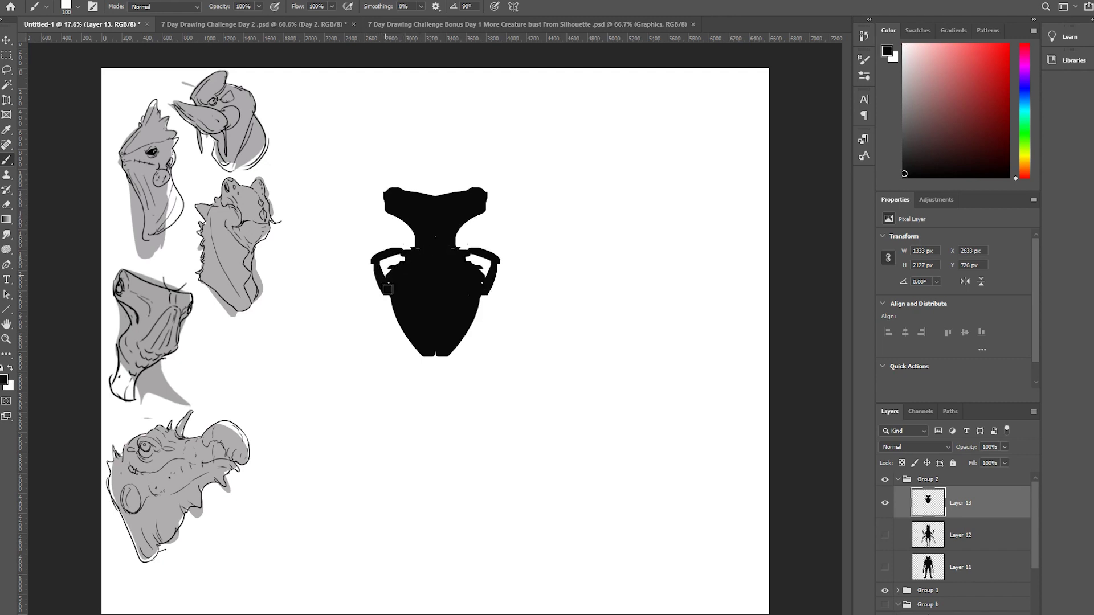
click(384, 295)
key(bracketright)
key(bracketright)
key(bracketright)
key(bracketleft)
key(bracketleft)
key(bracketleft)
key(bracketleft)
key(bracketleft)
key(x)
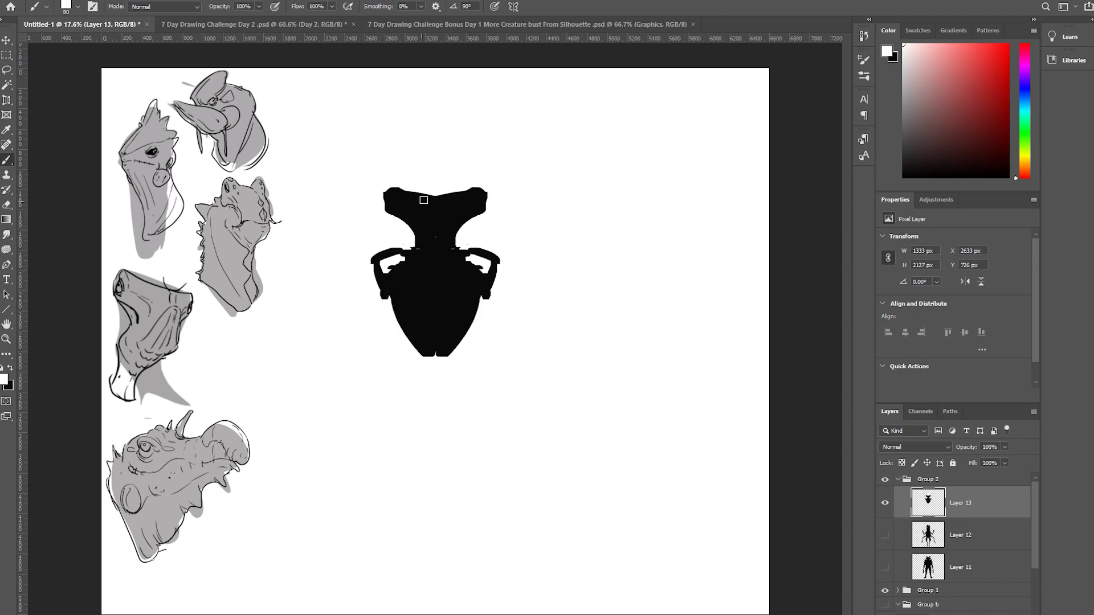
Cover the thin arms with white using a 200 px brush, trimming the torso's upper sides.
key(x)
key(bracketright)
key(bracketright)
key(bracketright)
key(bracketright)
key(bracketright)
key(bracketright)
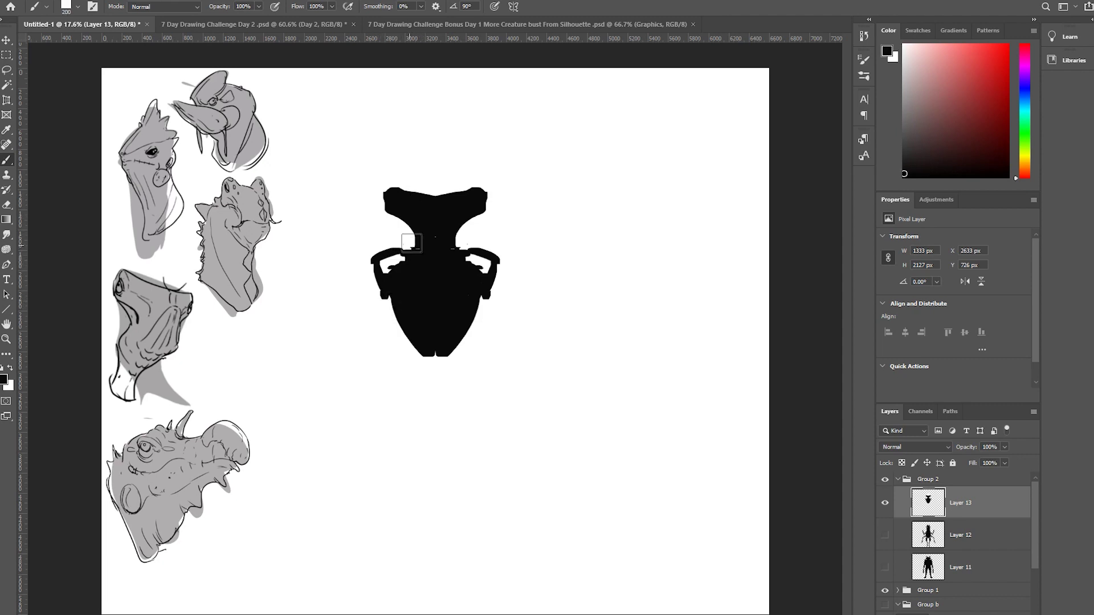
mouse_move(398, 244)
mouse_down()
mouse_move(373, 288)
mouse_move(370, 267)
mouse_up()
key(x)
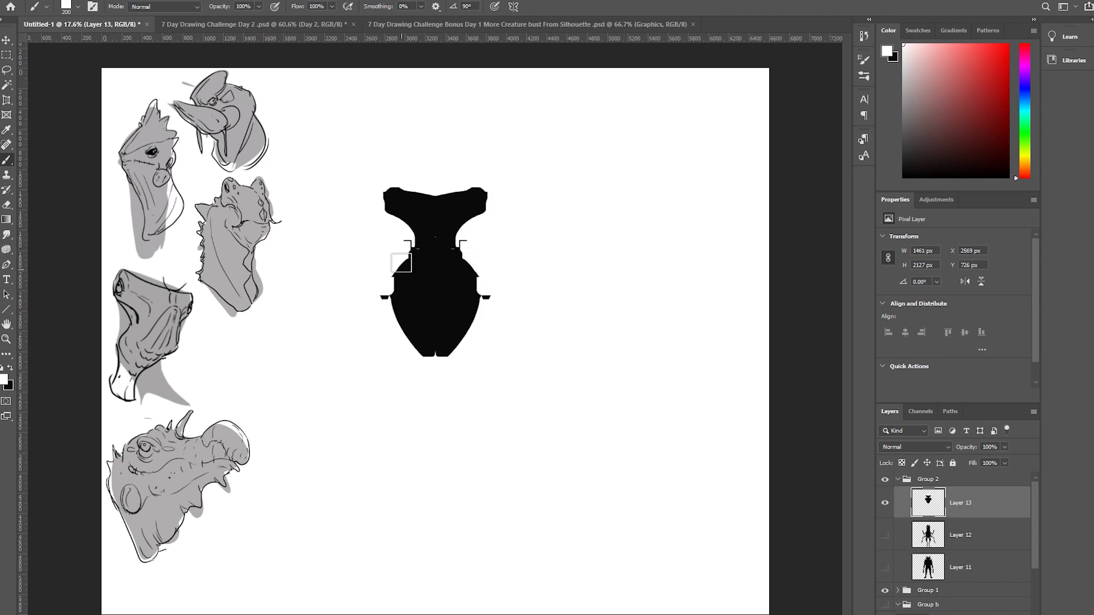
Extend the head's side lobes upward and outward in black, trimming their outline with white.
key(x)
mouse_move(385, 176)
mouse_down()
mouse_move(430, 183)
mouse_move(405, 196)
mouse_move(399, 225)
mouse_move(379, 215)
mouse_move(393, 234)
mouse_move(382, 209)
mouse_move(397, 222)
mouse_up()
key(x)
mouse_move(397, 222)
mouse_down()
mouse_move(381, 207)
mouse_move(381, 180)
mouse_up()
Draw thin white eye shapes at both ends of the head and contour lines running down to the neck.
key([)
key([)
key([)
key([)
key([)
key([)
key([)
key(x)
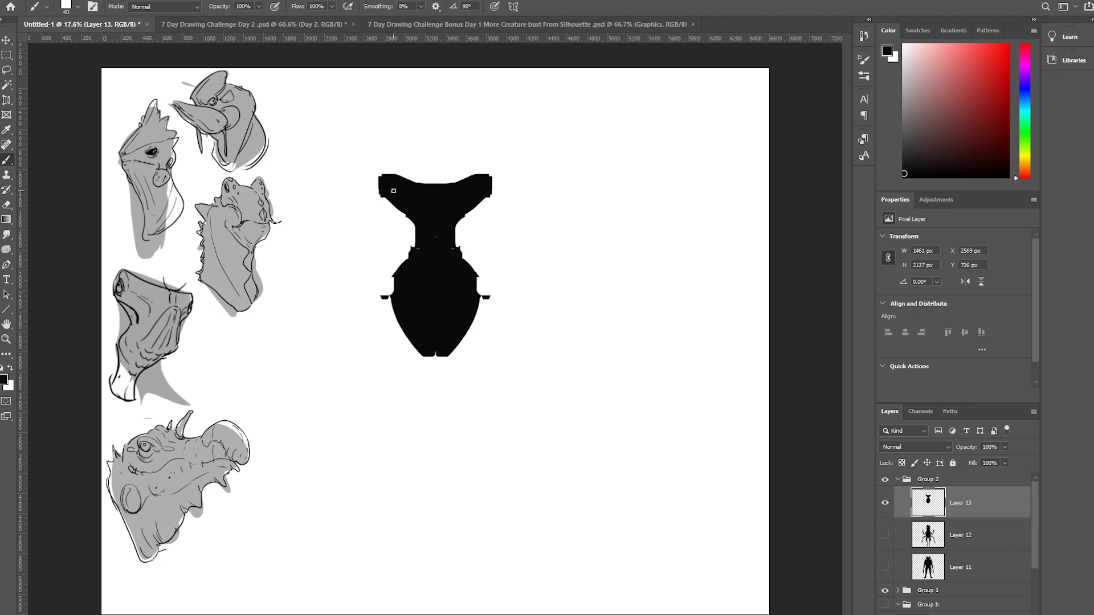
key(x)
key([)
key([)
key([)
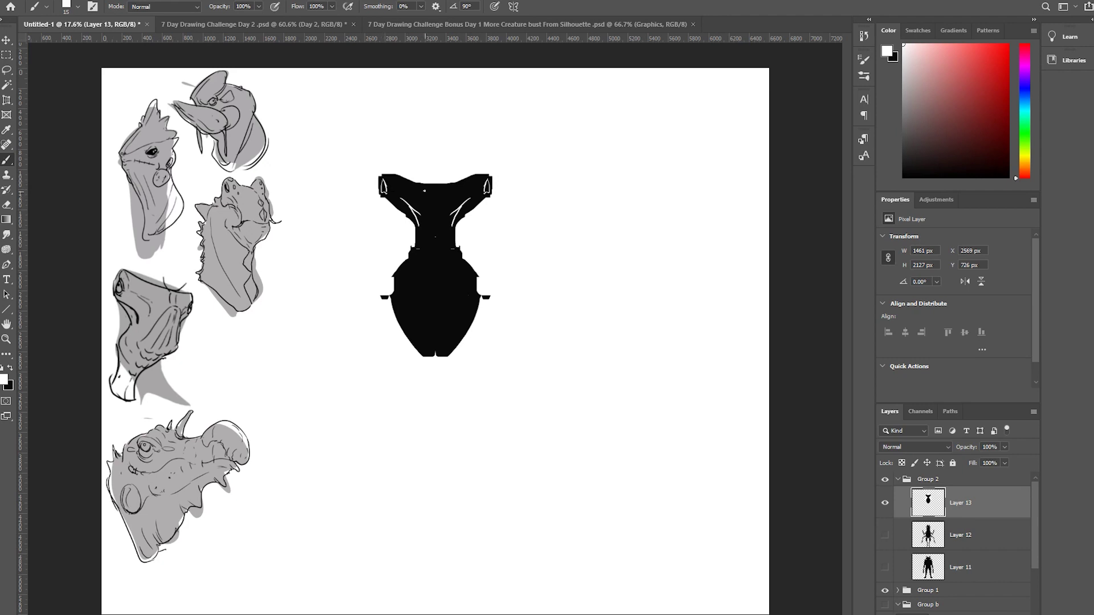
Add thin curved antennae on top of the head and flare the sides of the neck toward the shoulders.
key(x)
drag(425, 184, 418, 170)
key(x)
key(x)
drag(410, 222, 399, 268)
Widen and lengthen the torso in black, and add white lines around the snout and a white arch at the torso's base.
key(bracketright)
key(bracketright)
key(bracketright)
mouse_move(414, 224)
mouse_down()
mouse_move(404, 266)
mouse_move(445, 268)
mouse_move(392, 288)
mouse_move(393, 305)
mouse_move(377, 293)
mouse_move(390, 342)
mouse_move(380, 280)
mouse_move(415, 344)
mouse_move(408, 368)
mouse_move(443, 368)
mouse_move(436, 362)
mouse_up()
key(x)
key(bracketright)
key(x)
key(bracketright)
key(bracketright)
key(bracketright)
key(bracketright)
key(bracketright)
key(x)
key(bracketleft)
key(bracketleft)
key(bracketleft)
key(bracketleft)
key(bracketleft)
key(bracketleft)
key(bracketleft)
key(bracketleft)
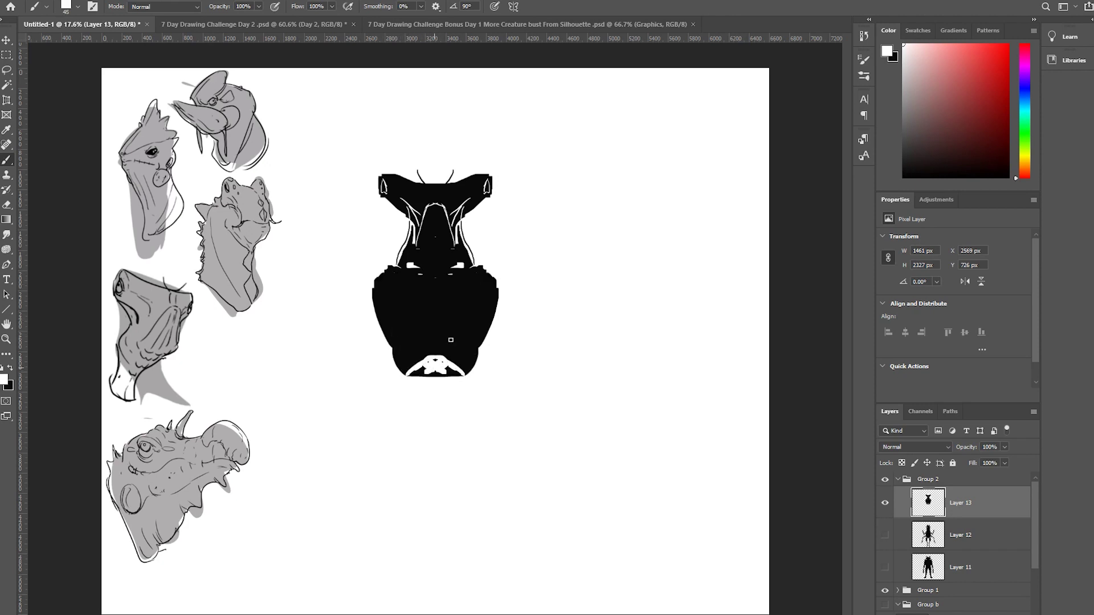
Paint thick shoulders and short upper arms on both sides, bringing the silhouette to about 1743 px wide.
key(x)
mouse_move(367, 288)
mouse_down()
mouse_move(370, 329)
mouse_move(360, 286)
mouse_move(355, 293)
mouse_move(367, 323)
mouse_move(350, 323)
mouse_move(384, 266)
mouse_move(352, 279)
mouse_move(383, 270)
mouse_move(363, 282)
mouse_move(367, 273)
mouse_move(373, 286)
mouse_move(387, 262)
mouse_up()
key(x)
key(bracketright)
key(bracketright)
key(bracketright)
click(363, 291)
key(x)
key(bracketright)
key(bracketright)
key(x)
key(x)
key(x)
key(x)
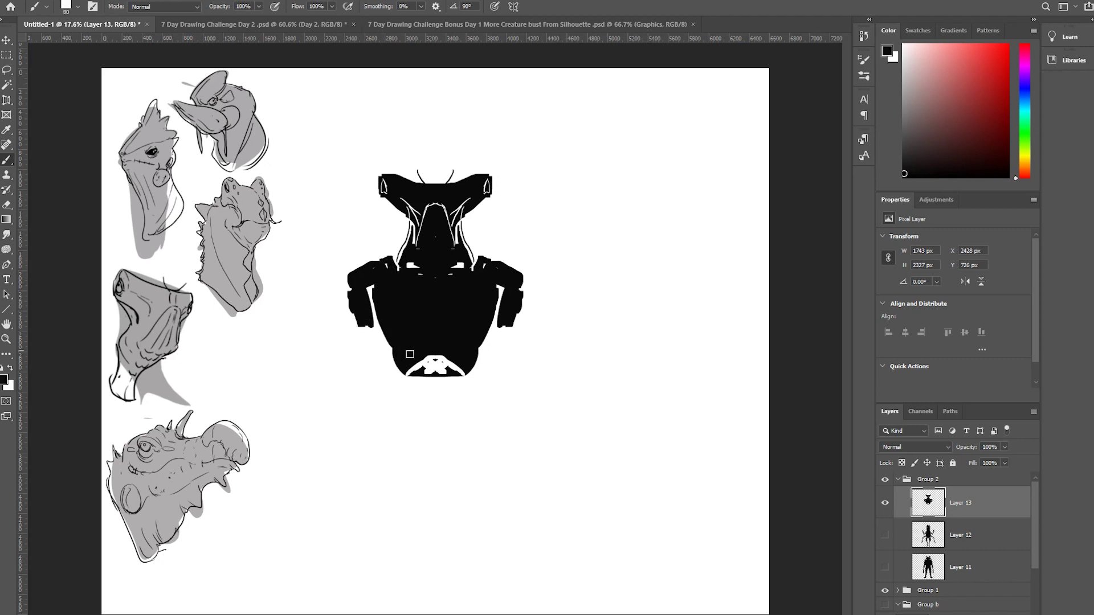
Paint a broad pelvis with a central stub below the torso, bringing the silhouette to about 2895 px tall.
mouse_move(388, 347)
mouse_down()
mouse_move(408, 379)
mouse_move(389, 379)
mouse_move(387, 362)
mouse_move(397, 381)
mouse_move(464, 378)
mouse_move(453, 393)
mouse_move(397, 373)
mouse_move(432, 397)
mouse_move(390, 376)
mouse_move(394, 413)
mouse_move(435, 425)
mouse_move(412, 410)
mouse_up()
key(bracketright)
key(bracketright)
key(bracketright)
key(bracketright)
key(bracketright)
key(bracketright)
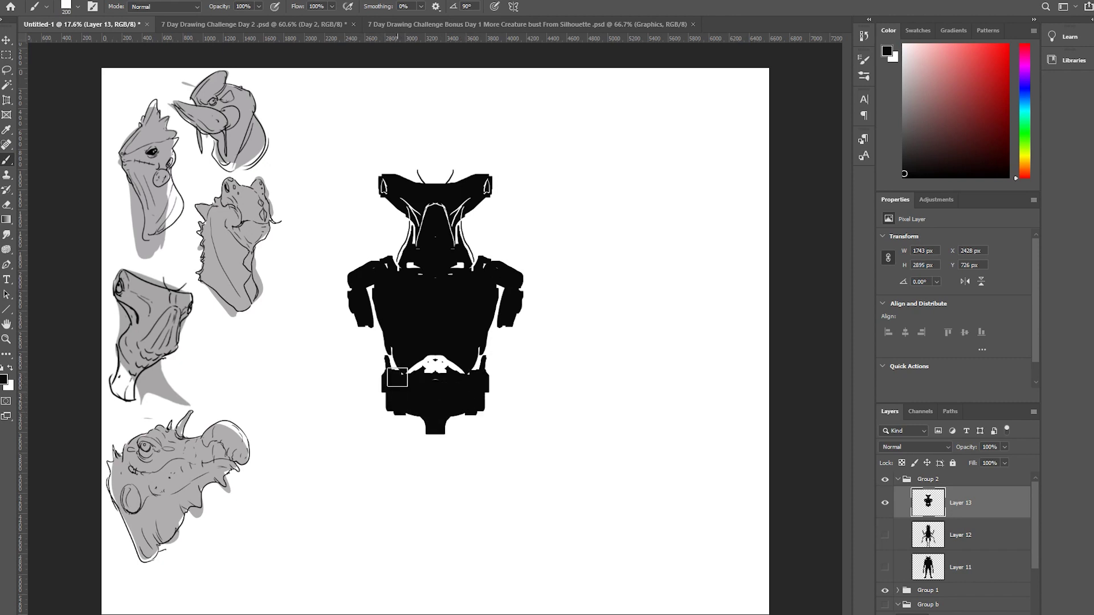
Trim the flared neck sides with white and paint black sloping muscles between the neck and shoulders.
key(bracketleft)
key(bracketleft)
key(bracketleft)
key(bracketleft)
key(bracketleft)
key(x)
mouse_move(404, 245)
mouse_down()
mouse_move(406, 236)
mouse_move(412, 262)
mouse_move(402, 266)
mouse_move(400, 245)
mouse_up()
key(x)
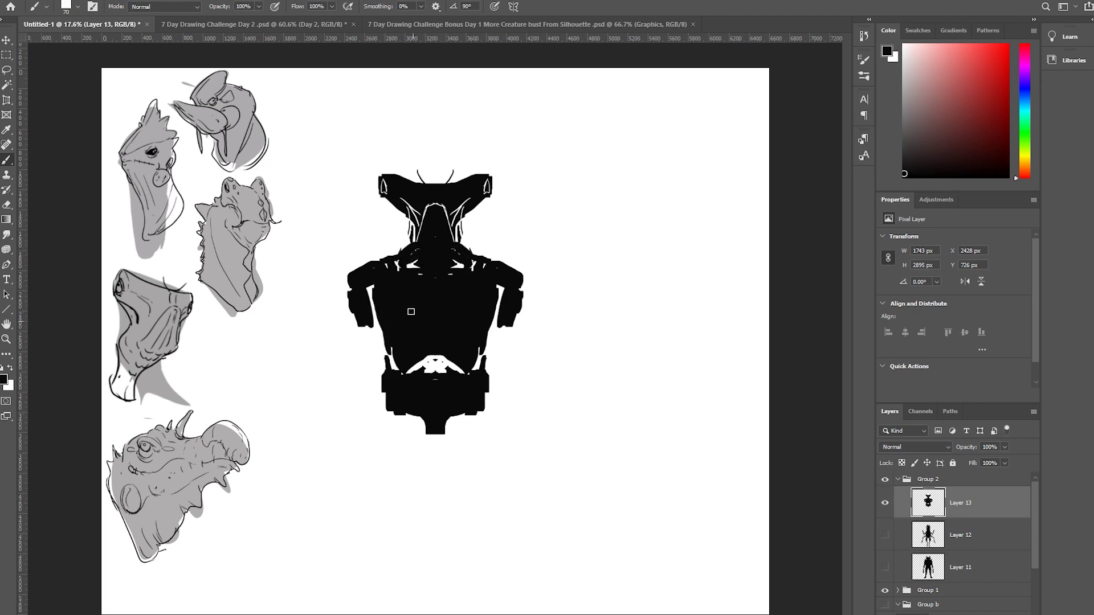
key(bracketright)
key(bracketright)
Select the head and neck with a rectangular marquee, move them up away from the torso, and deselect.
key(m)
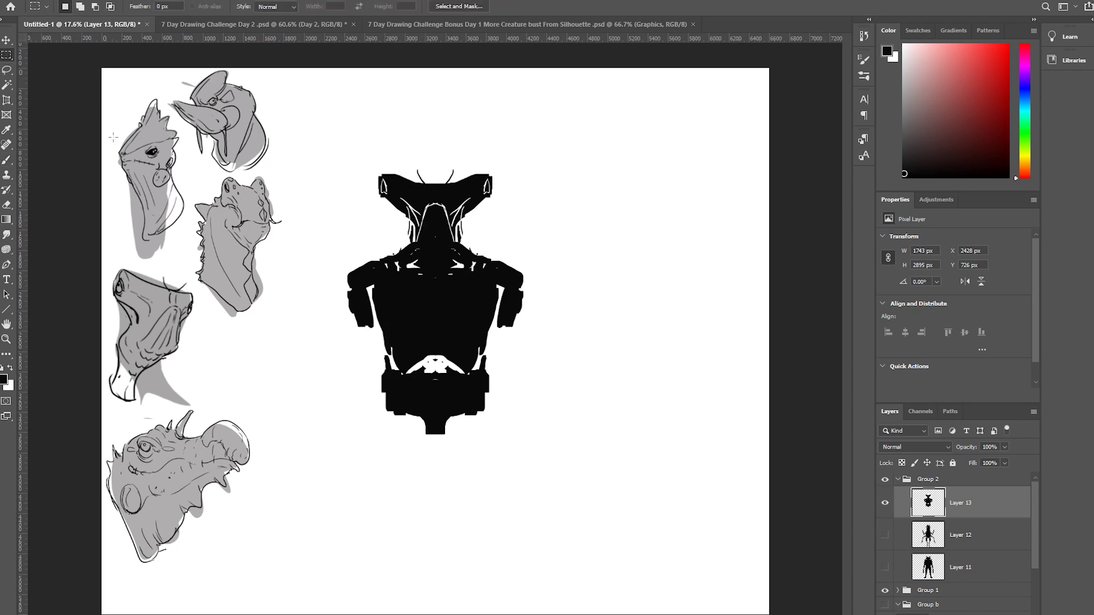
drag(360, 157, 510, 253)
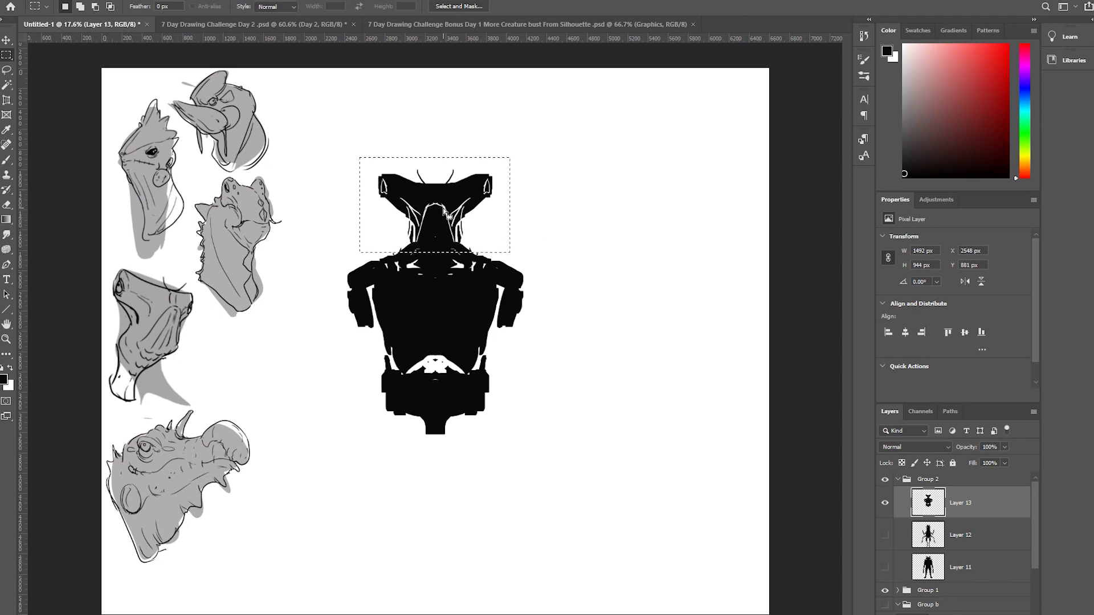
key(v)
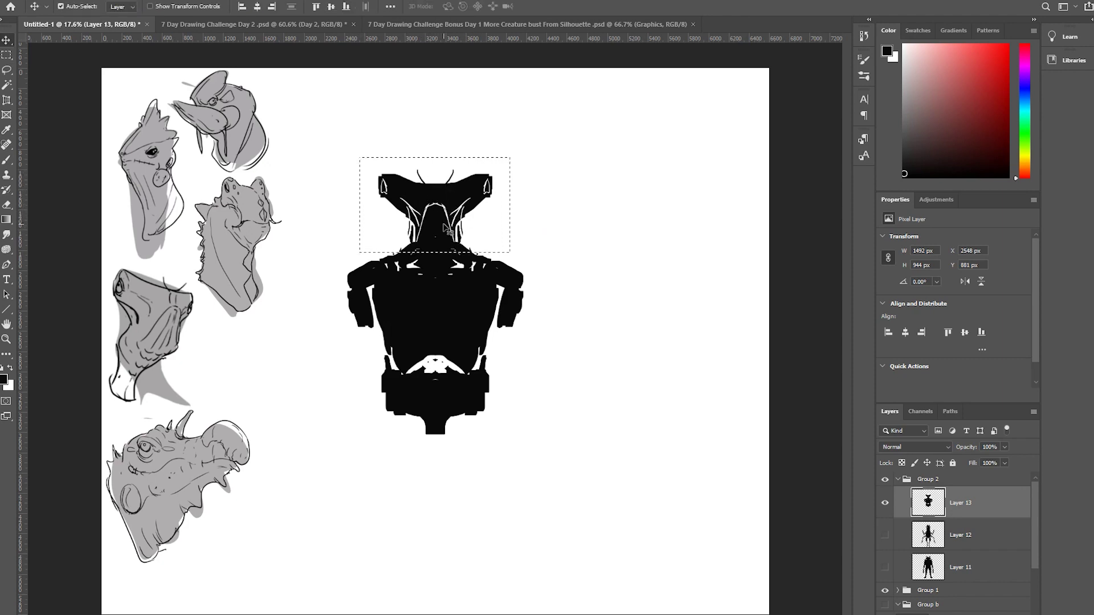
mouse_move(445, 229)
mouse_down()
mouse_move(441, 201)
mouse_move(436, 233)
mouse_up()
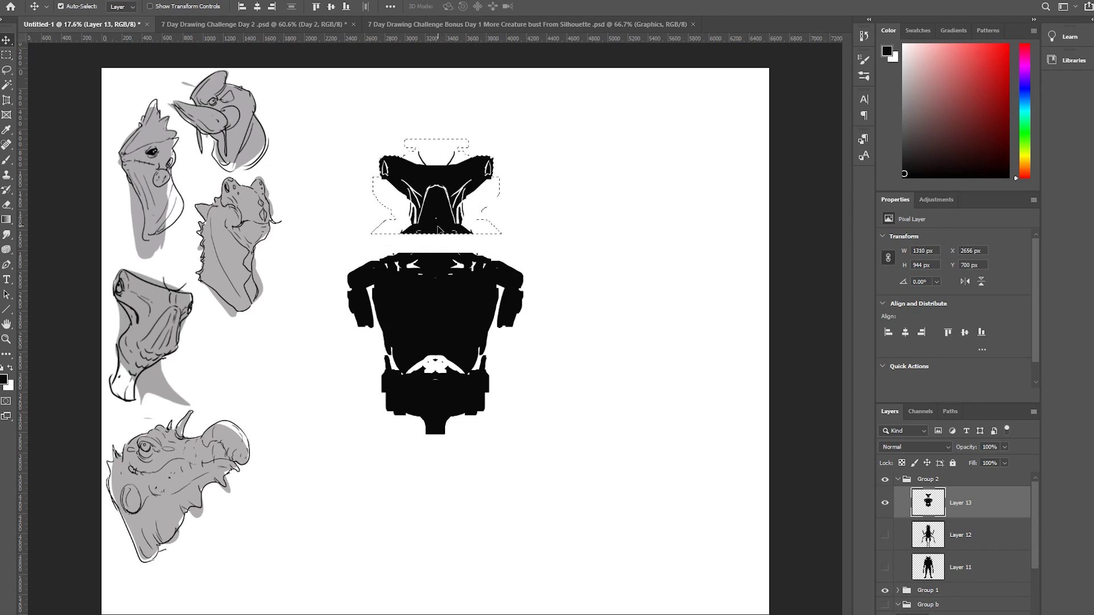
key(ctrl+d)
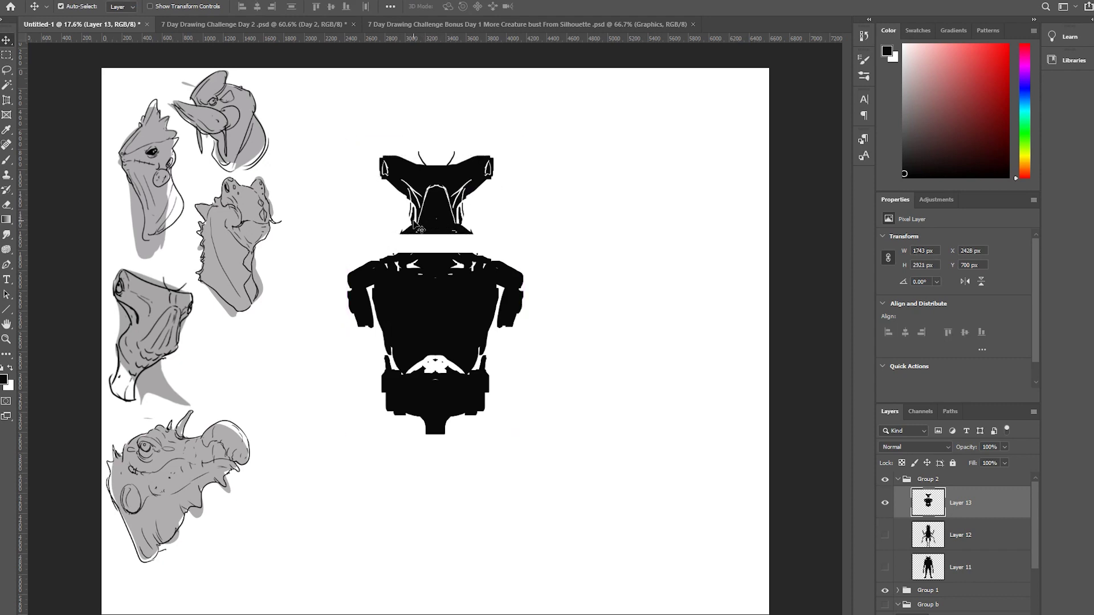
Bridge the gap between head and torso with a black neck and sloping shoulders, trimming the excess with white.
key(b)
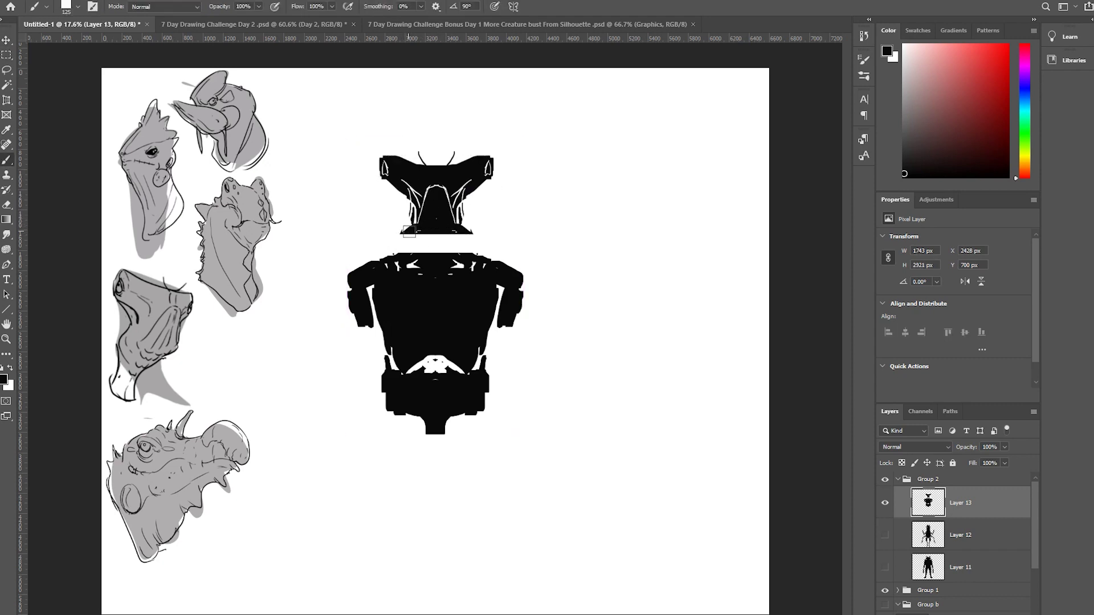
mouse_move(423, 238)
mouse_down()
mouse_move(449, 242)
mouse_move(424, 251)
mouse_move(439, 248)
mouse_up()
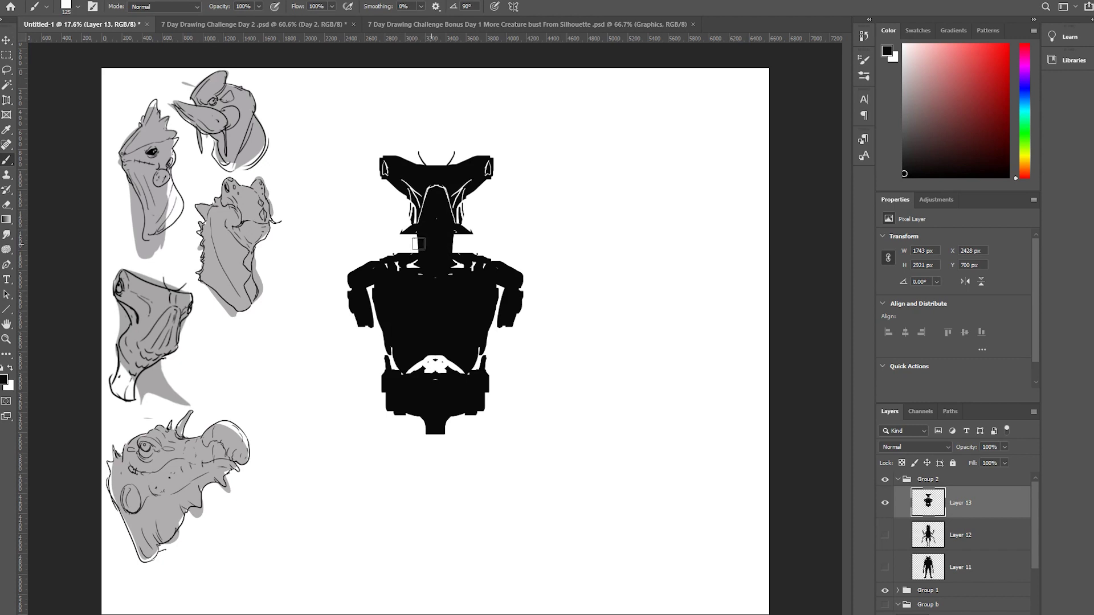
key(x)
mouse_move(405, 214)
mouse_down()
mouse_move(413, 251)
mouse_move(395, 262)
mouse_move(410, 260)
mouse_up()
key(x)
key(x)
drag(385, 190, 396, 197)
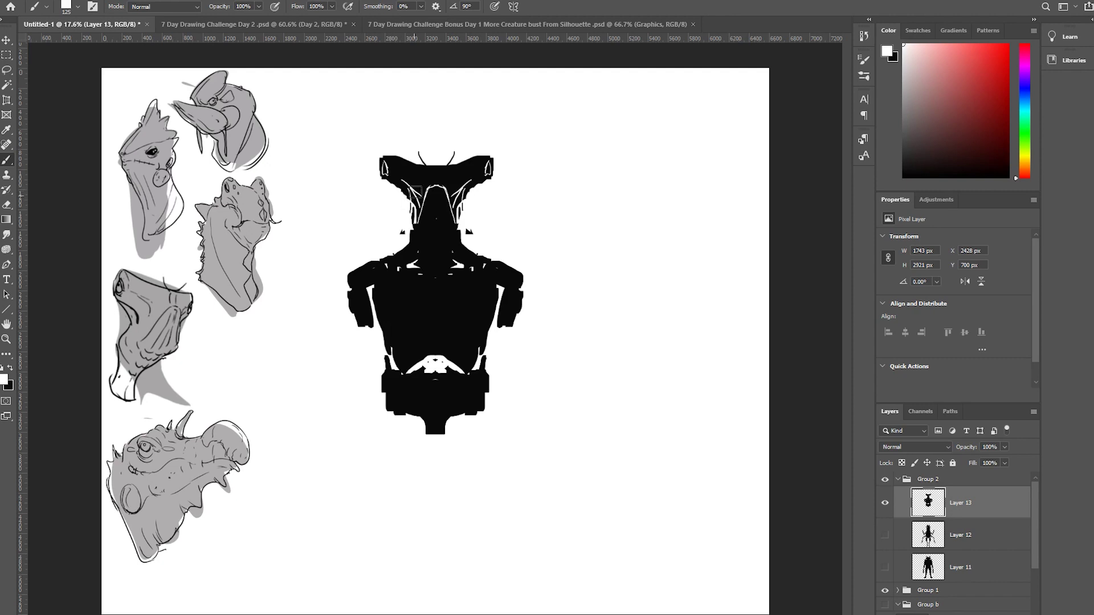
Draw fine white lines for the long snout, nostrils, mouth and chin, and clean up the sides of the jaw.
key(x)
key(bracketleft)
key(bracketleft)
key(x)
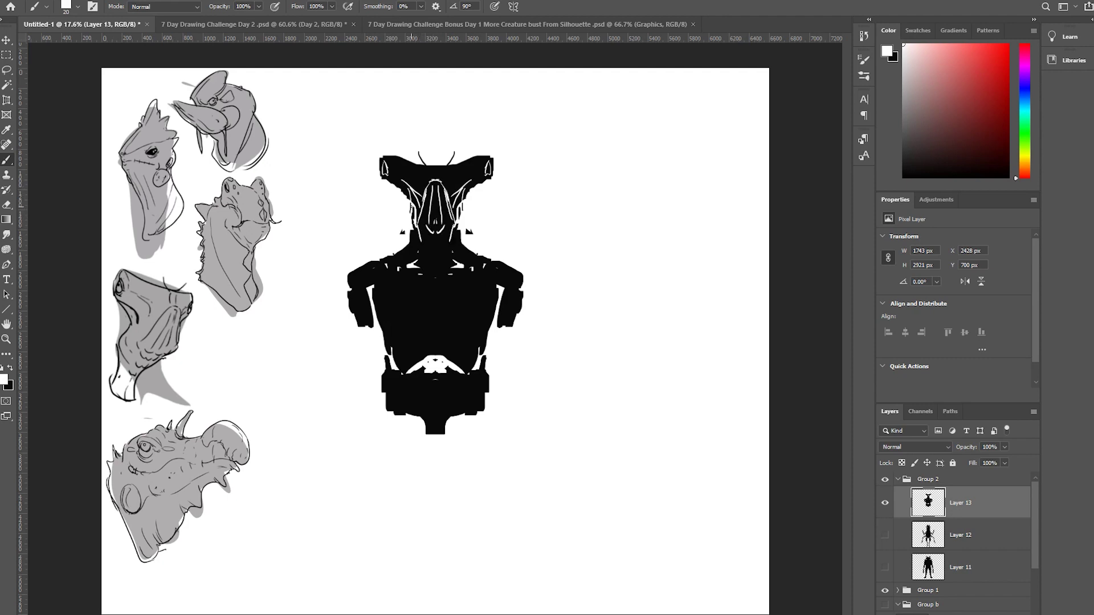
key(x)
key(x)
drag(411, 231, 410, 239)
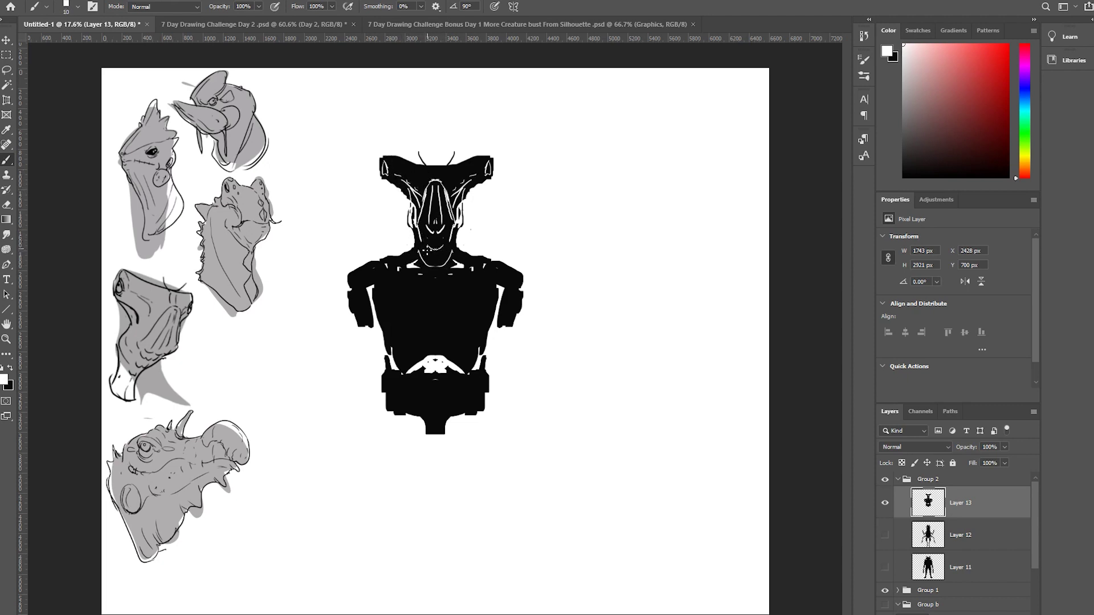
Draw paired white vertical lines down the middle of the chest and white ornamental details on the pelvis.
key(x)
key(bracketright)
key(bracketright)
key(x)
key(bracketright)
drag(432, 296, 431, 336)
mouse_move(348, 306)
mouse_down()
mouse_move(337, 333)
mouse_move(345, 293)
mouse_move(330, 389)
mouse_move(359, 328)
mouse_move(342, 354)
mouse_move(345, 323)
mouse_move(354, 319)
mouse_move(328, 384)
mouse_move(328, 359)
mouse_move(319, 407)
mouse_move(329, 401)
mouse_move(318, 397)
mouse_move(317, 411)
mouse_move(317, 395)
mouse_move(333, 404)
mouse_move(330, 470)
mouse_move(329, 387)
mouse_move(325, 481)
mouse_move(316, 431)
mouse_move(320, 479)
mouse_move(337, 363)
mouse_move(373, 315)
mouse_move(405, 378)
mouse_move(388, 415)
mouse_move(397, 409)
mouse_move(418, 425)
mouse_move(392, 374)
mouse_move(436, 457)
mouse_move(402, 427)
mouse_move(398, 440)
mouse_move(431, 448)
mouse_move(394, 419)
mouse_move(399, 450)
mouse_move(475, 423)
mouse_move(432, 395)
mouse_up()
Paint long arms hanging past the hips and a tapered lower pelvis, bringing the silhouette to about 2435 by 3486 px.
key(x)
key(bracketright)
key(bracketright)
key(bracketright)
key(bracketright)
key(x)
key(x)
key(bracketleft)
key(bracketleft)
key(bracketleft)
key(bracketleft)
key(bracketleft)
key(bracketleft)
key(bracketleft)
key(bracketleft)
key(bracketleft)
key(x)
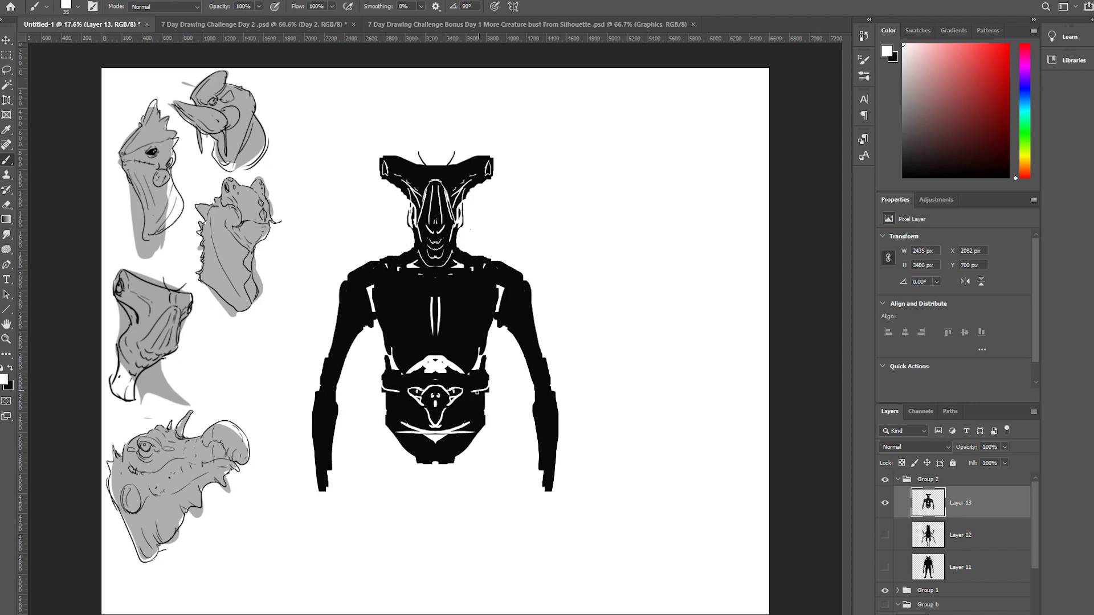
Add white curves on the pelvis and white cuts at the elbows, and reshape the black forearms to swell and taper towards the wrists.
drag(395, 417, 424, 425)
mouse_move(325, 362)
mouse_down()
mouse_move(335, 394)
mouse_move(317, 399)
mouse_move(318, 423)
mouse_up()
key(x)
key(bracketright)
key(bracketright)
key(bracketright)
key(bracketright)
key(bracketright)
key(bracketright)
key(bracketright)
key(bracketright)
mouse_move(315, 383)
mouse_down()
mouse_move(318, 477)
mouse_move(337, 467)
mouse_move(328, 482)
mouse_move(340, 482)
mouse_move(332, 465)
mouse_move(327, 491)
mouse_up()
key(bracketleft)
key(bracketleft)
key(bracketleft)
key(bracketleft)
key(bracketleft)
key(bracketleft)
key(x)
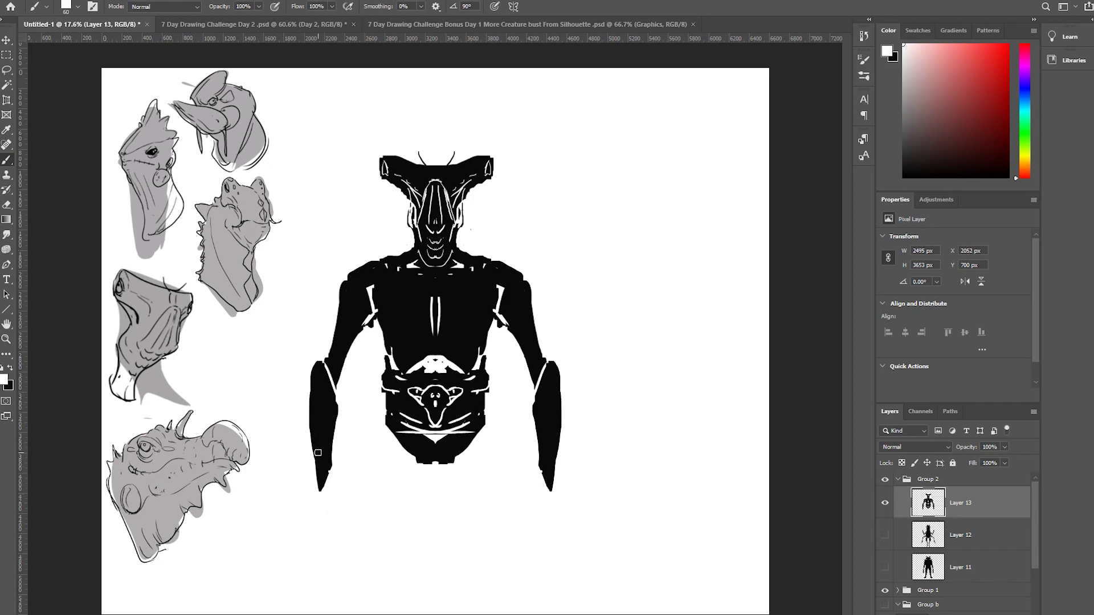
Paint slim black hands with long thin fingers below the wrists.
key(x)
mouse_move(331, 484)
mouse_down()
mouse_move(326, 532)
mouse_move(327, 493)
mouse_move(333, 528)
mouse_move(329, 493)
mouse_up()
key(bracketleft)
key(bracketleft)
key(bracketleft)
key(bracketleft)
key(bracketleft)
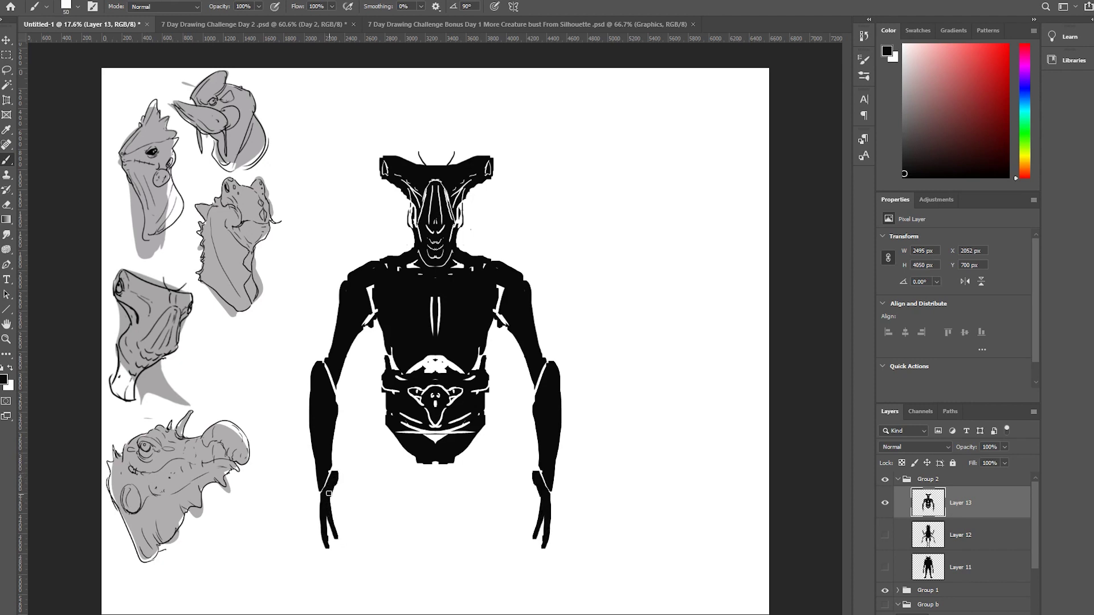
Rework the hands into bulkier black shapes with long straight outward-slanting extensions, bringing the silhouette to about 2641 by 4478 px.
key(x)
key(bracketright)
key(bracketright)
key(bracketright)
key(bracketright)
key(bracketright)
key(bracketright)
key(bracketright)
key(bracketright)
mouse_move(327, 537)
mouse_down()
mouse_move(316, 512)
mouse_move(334, 480)
mouse_move(315, 561)
mouse_move(335, 483)
mouse_move(318, 529)
mouse_up()
key(x)
key(bracketleft)
key(bracketleft)
key(bracketleft)
key(bracketleft)
key(bracketleft)
mouse_move(331, 482)
mouse_down()
mouse_move(341, 500)
mouse_move(308, 576)
mouse_move(333, 508)
mouse_up()
mouse_move(308, 570)
mouse_down()
mouse_move(333, 508)
mouse_move(315, 575)
mouse_up()
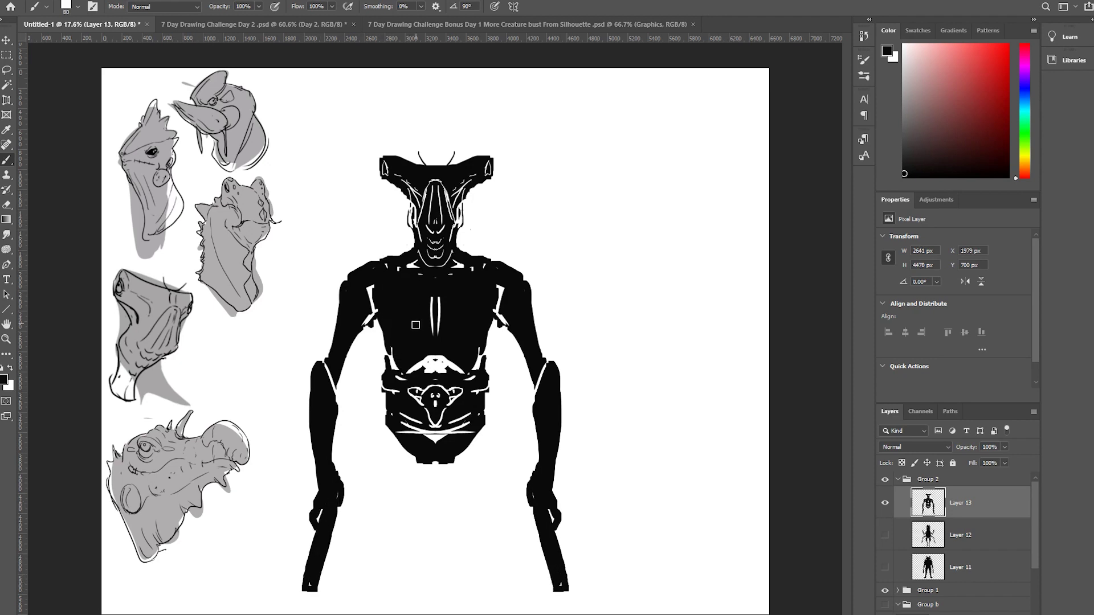
Scale the whole figure to about 82% and move it higher on the canvas to make room for the legs.
key(ctrl+t)
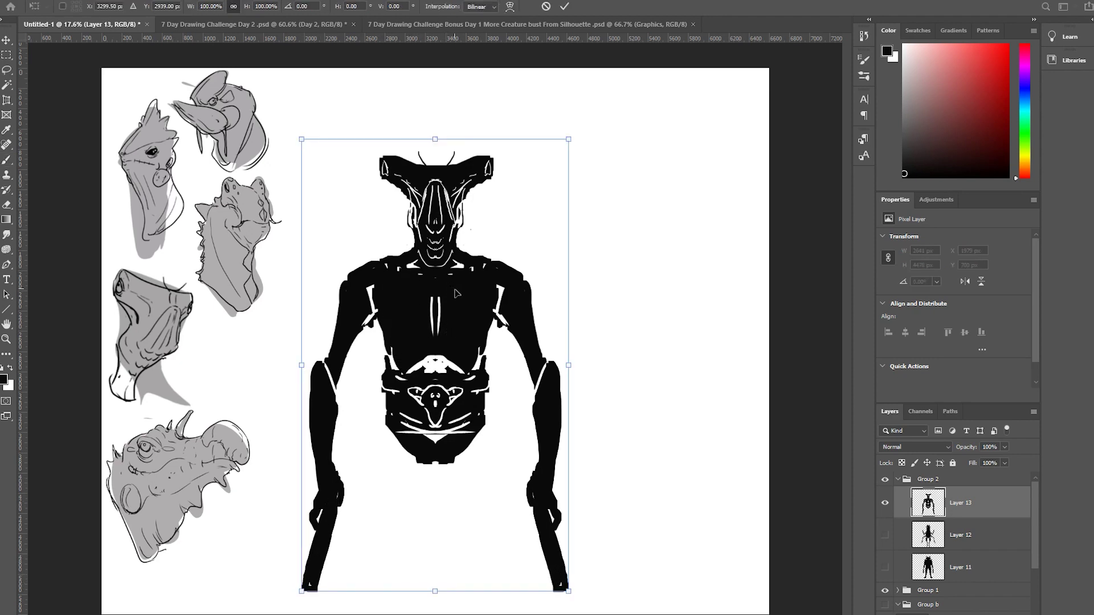
drag(464, 313, 464, 261)
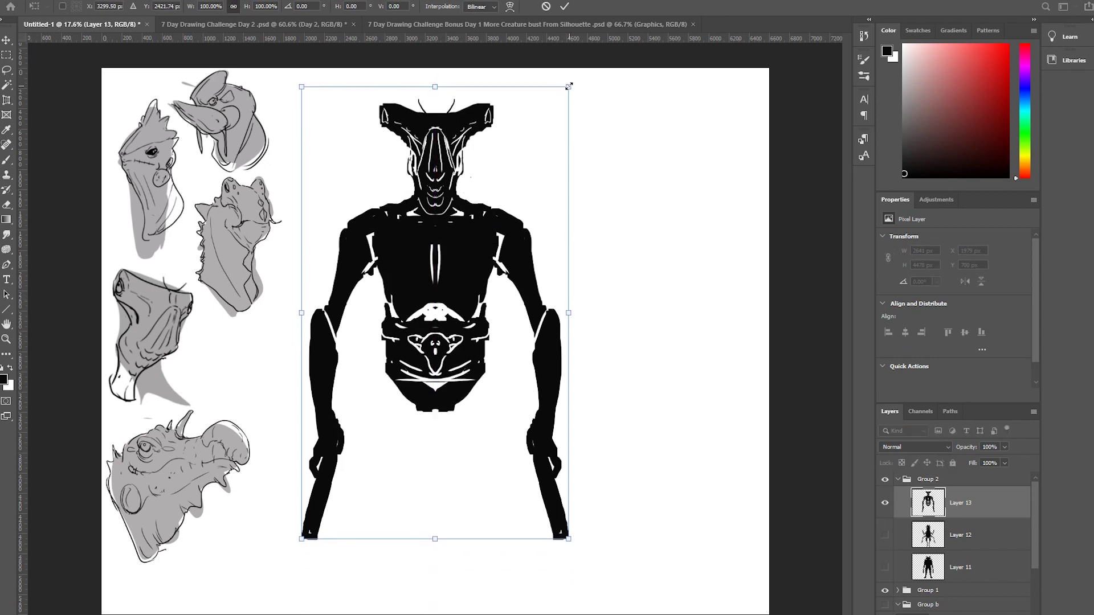
drag(568, 87, 544, 127)
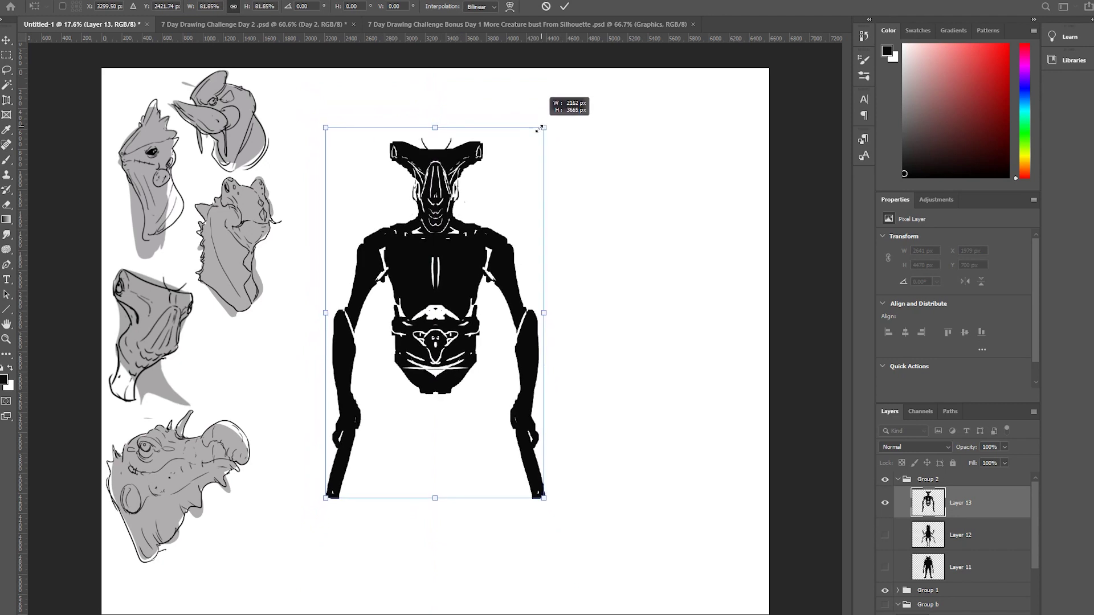
drag(493, 221, 493, 214)
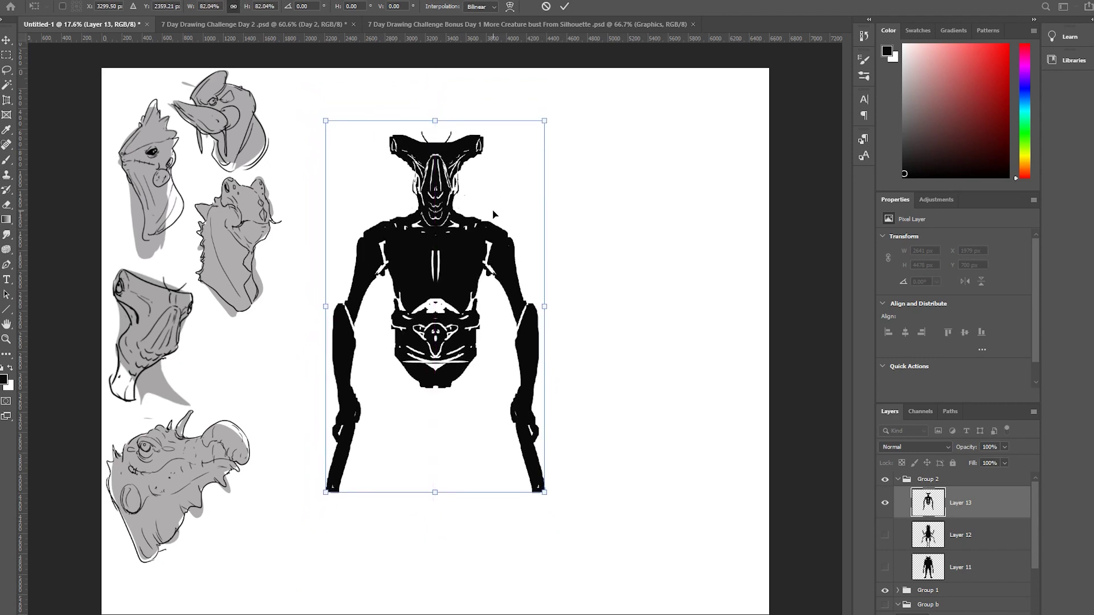
key(b)
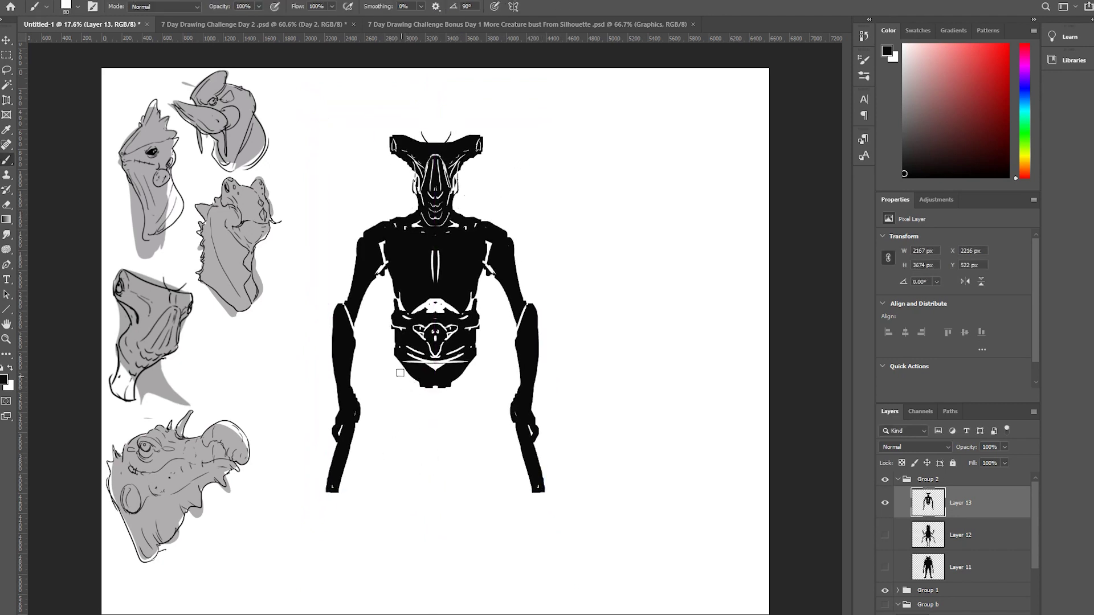
Outline a symmetrical pair of tapering thighs in black beneath the pelvis.
mouse_move(395, 366)
mouse_down()
mouse_move(405, 382)
mouse_move(393, 383)
mouse_move(400, 462)
mouse_move(385, 414)
mouse_move(410, 450)
mouse_move(406, 392)
mouse_move(384, 447)
mouse_up()
key(x)
key(bracketright)
key(bracketright)
key(bracketright)
key(bracketright)
key(bracketright)
key(bracketright)
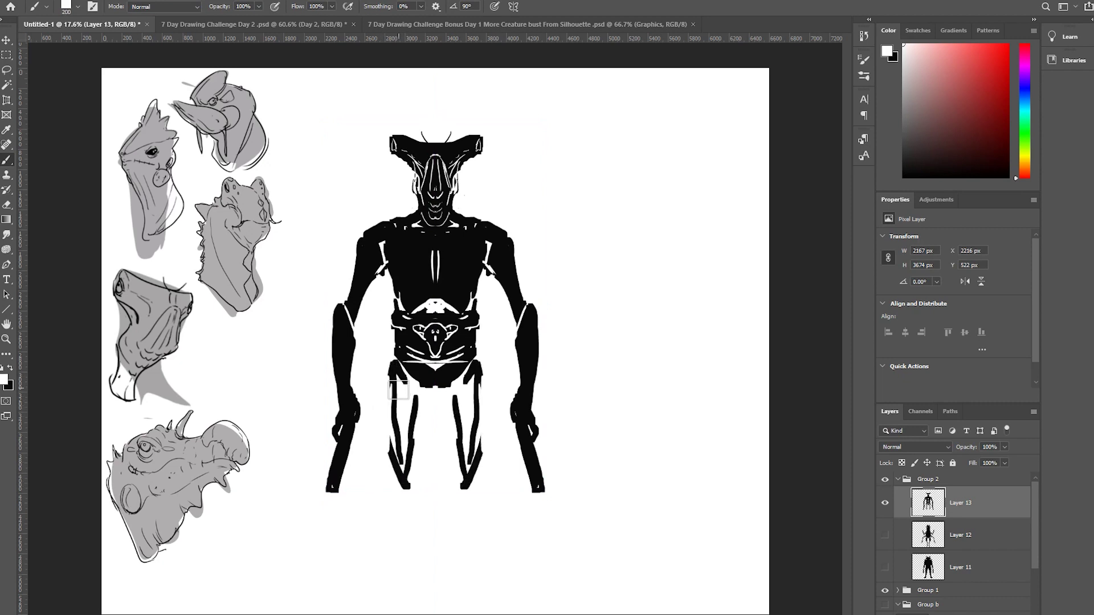
Fill the thighs with solid black down to the knees, leaving a thin white contour around the lower pelvis.
key(x)
mouse_move(405, 400)
mouse_down()
mouse_move(401, 479)
mouse_move(401, 401)
mouse_move(406, 391)
mouse_move(402, 469)
mouse_move(419, 399)
mouse_move(401, 483)
mouse_up()
key(bracketleft)
key(bracketleft)
key(bracketleft)
key(bracketleft)
key(bracketleft)
key(bracketleft)
key(x)
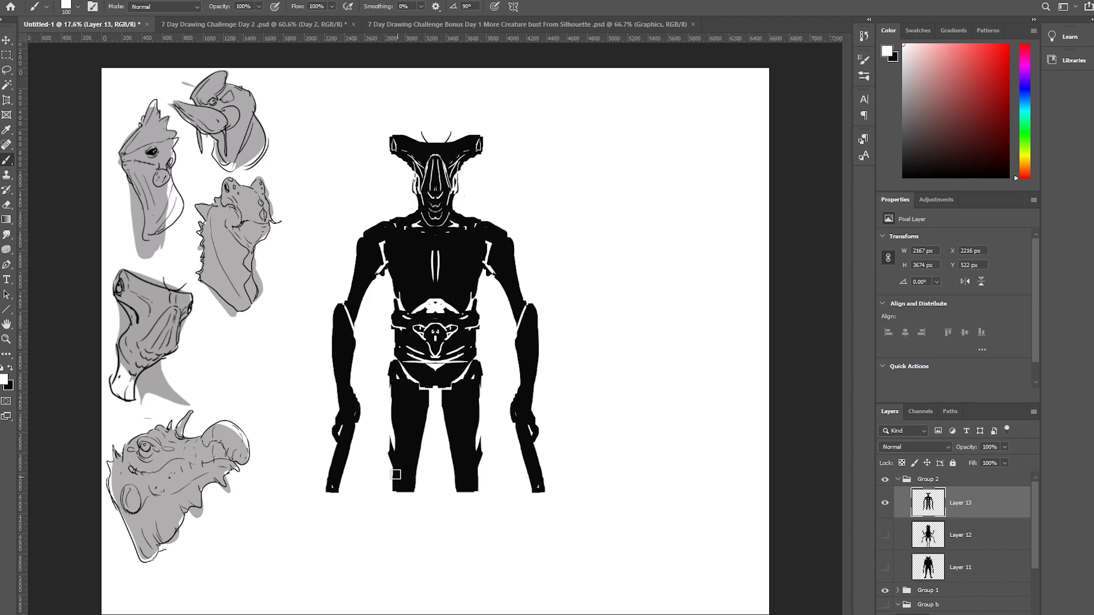
Paint black knees, lower legs and feet, extending the silhouette to about 4732 px high.
mouse_move(386, 446)
mouse_down()
mouse_move(395, 480)
mouse_move(411, 476)
mouse_move(400, 468)
mouse_move(412, 476)
mouse_move(397, 490)
mouse_move(396, 502)
mouse_move(401, 480)
mouse_move(402, 558)
mouse_move(395, 492)
mouse_move(390, 584)
mouse_up()
key(x)
key(bracketright)
key(bracketright)
key(bracketright)
key(bracketright)
key(bracketleft)
key(bracketleft)
key(bracketleft)
key(bracketleft)
key(bracketleft)
key(x)
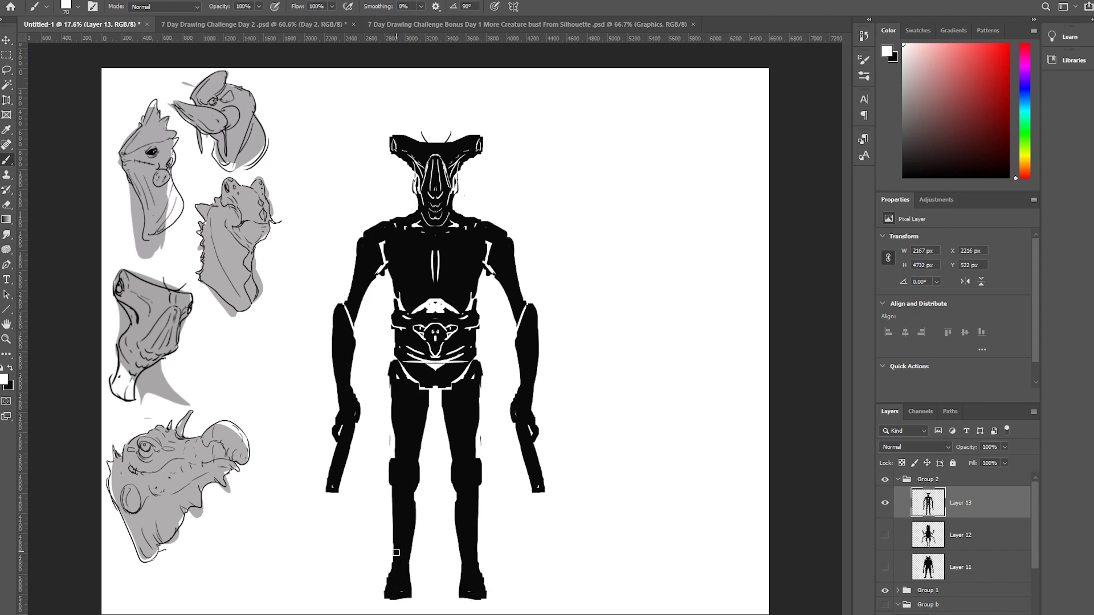
Separate the knees from the shins with white, draw short horizontal white lines across the shins, and shape the calves and boots.
key(bracketleft)
drag(394, 539, 413, 538)
mouse_move(393, 526)
mouse_down()
mouse_move(419, 505)
mouse_move(405, 512)
mouse_move(390, 501)
mouse_move(410, 500)
mouse_move(388, 514)
mouse_move(400, 549)
mouse_move(420, 505)
mouse_move(408, 601)
mouse_up()
key(x)
key(bracketright)
key(bracketright)
key(bracketright)
key(bracketright)
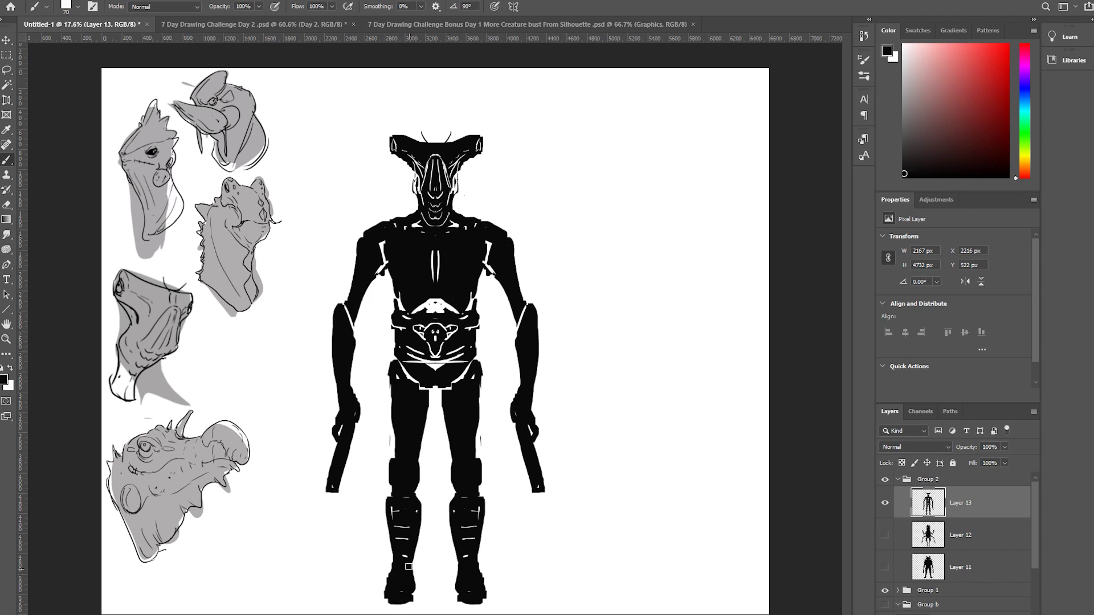
Refine the ankles and enlarge the boots in black and white, bringing the silhouette to about 4782 px high.
key(x)
mouse_move(415, 563)
mouse_down()
mouse_move(405, 601)
mouse_move(391, 598)
mouse_move(406, 595)
mouse_move(389, 562)
mouse_move(369, 601)
mouse_up()
key(x)
key(x)
key(x)
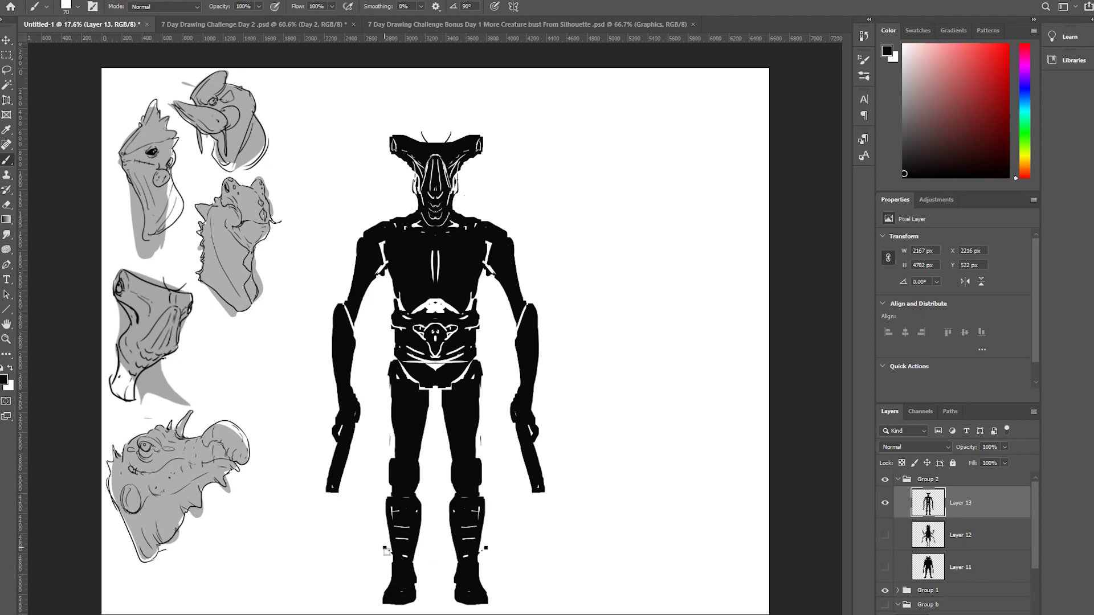
drag(387, 552, 389, 573)
key(x)
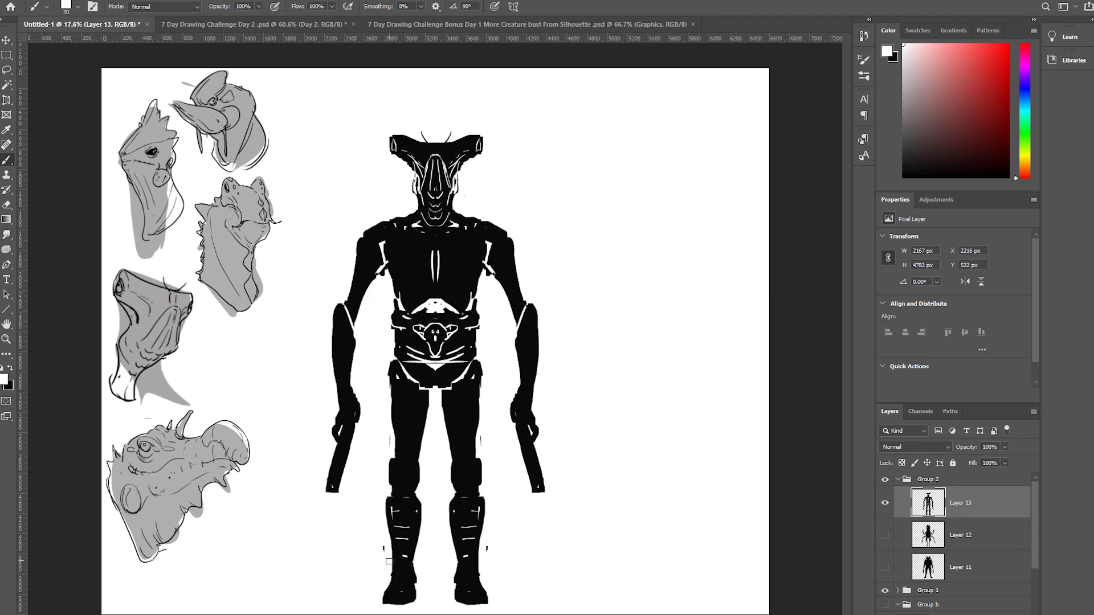
Thicken the thighs in black along their outer and inner edges, leaving a narrow gap at the crotch.
key(x)
drag(392, 383, 396, 463)
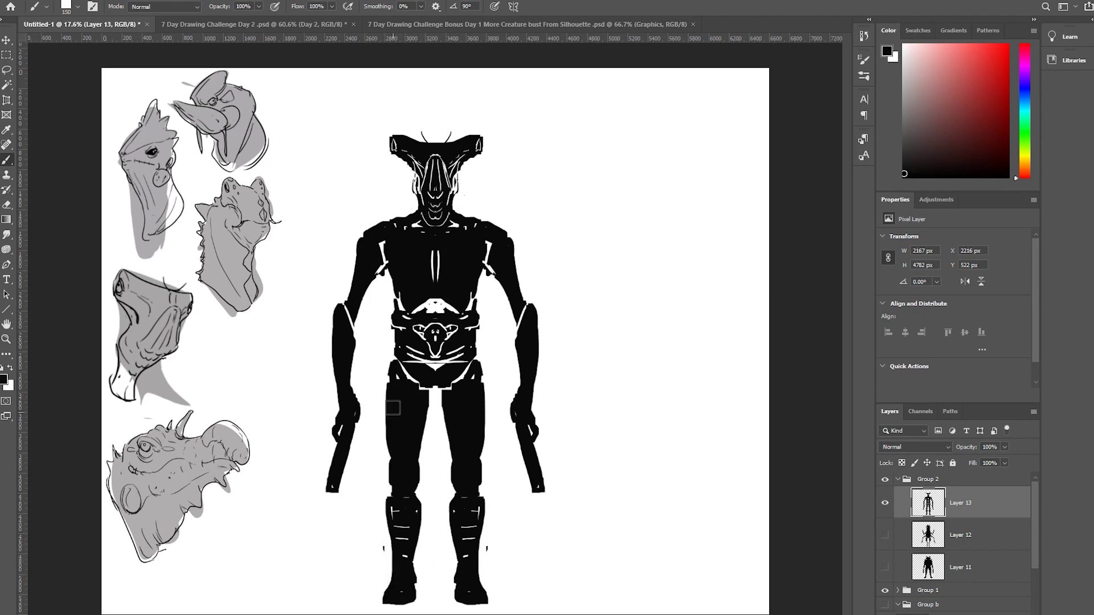
key(bracketright)
key(bracketright)
key(bracketright)
key(bracketright)
key(bracketright)
drag(427, 392, 422, 427)
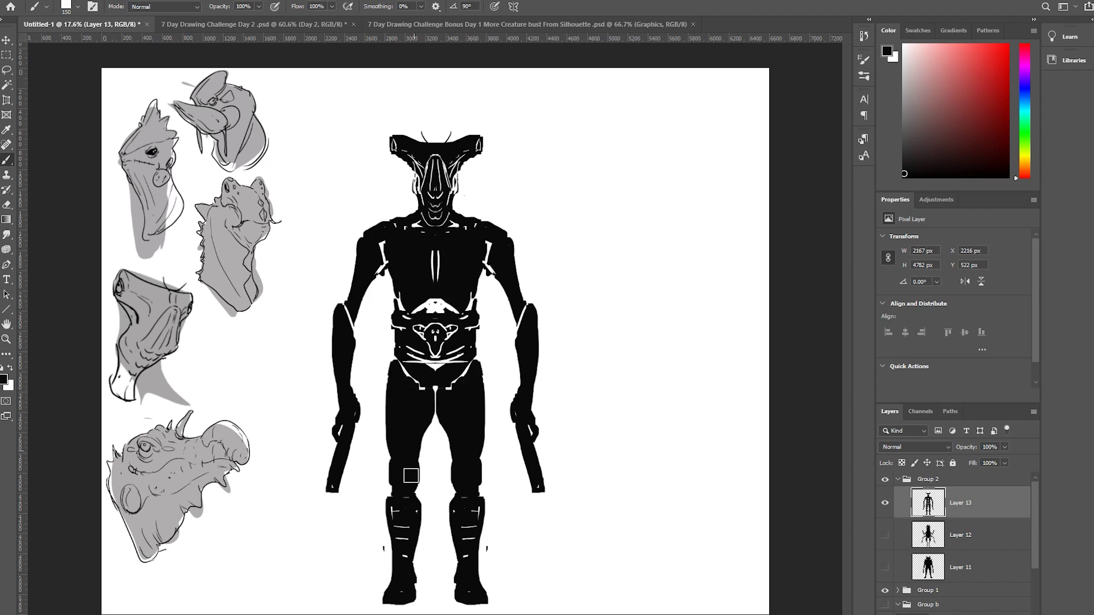
Bulk out the shoulders into rounded black caps and draw fine white lines down the upper arms and beside the chest.
mouse_move(398, 319)
mouse_down()
mouse_move(389, 286)
mouse_move(361, 314)
mouse_move(368, 349)
mouse_move(356, 228)
mouse_move(354, 253)
mouse_move(367, 227)
mouse_move(358, 268)
mouse_up()
key(bracketleft)
key(bracketleft)
key(bracketleft)
key(bracketleft)
key(bracketleft)
key(bracketleft)
key(bracketleft)
key(bracketleft)
key(bracketleft)
key(bracketleft)
key(bracketleft)
key(x)
key(bracketright)
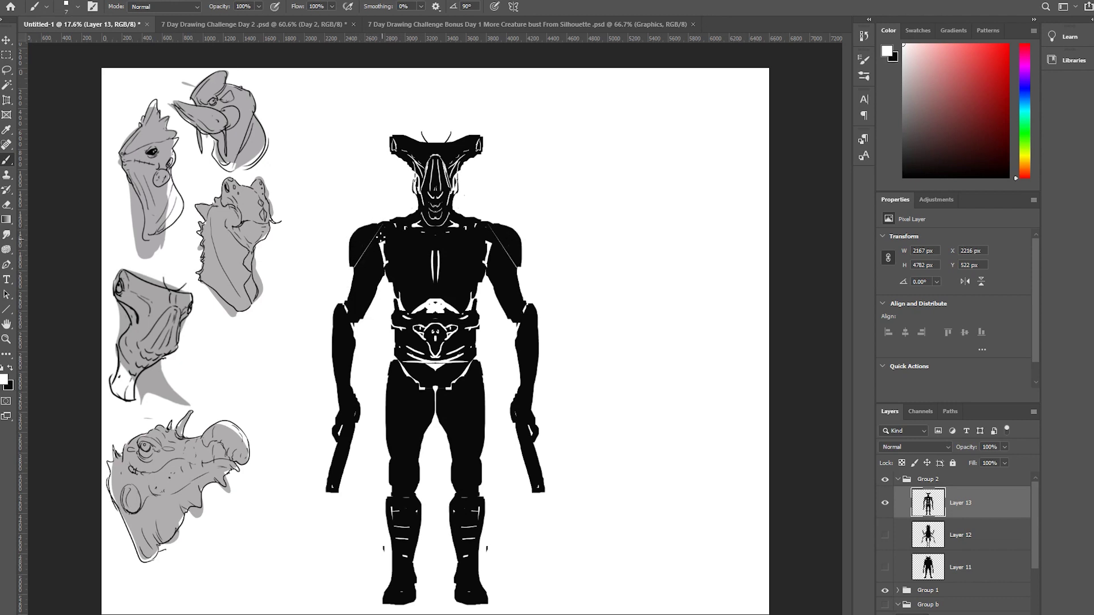
drag(383, 229, 359, 272)
drag(385, 227, 388, 260)
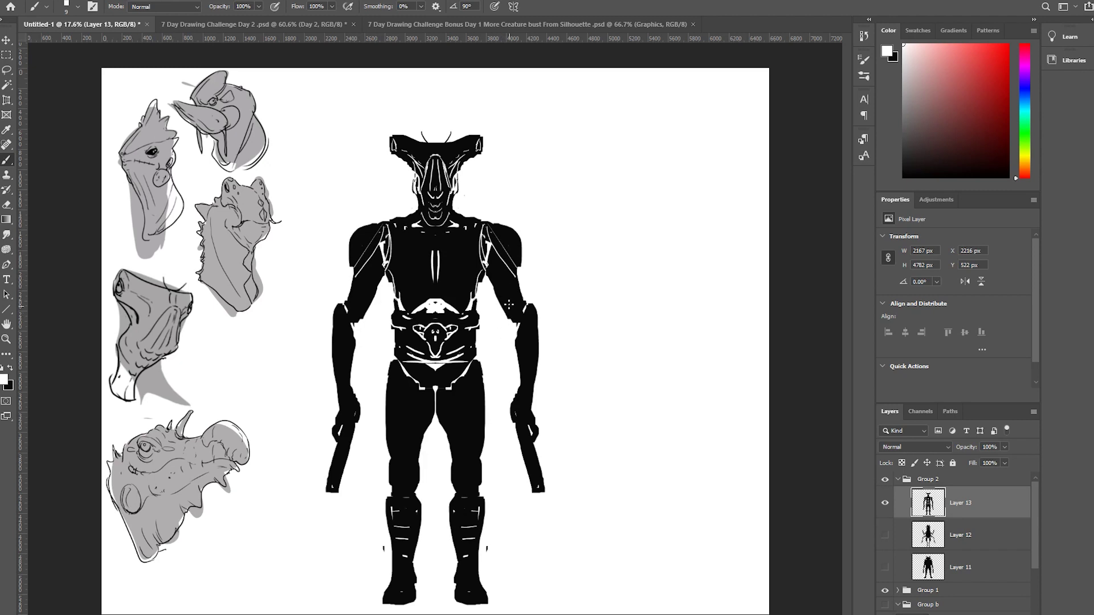
Hide the finished figure and, on a new layer, paint a hunched black creature with a sloping top, long arms and short bent legs.
click(886, 513)
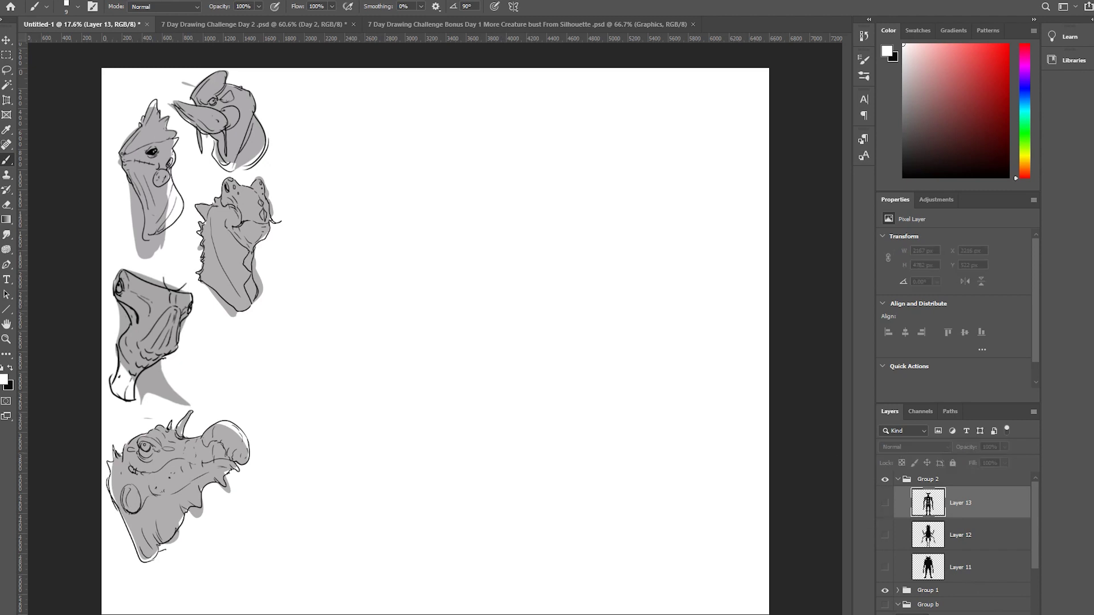
key(ctrl+shift+alt+n)
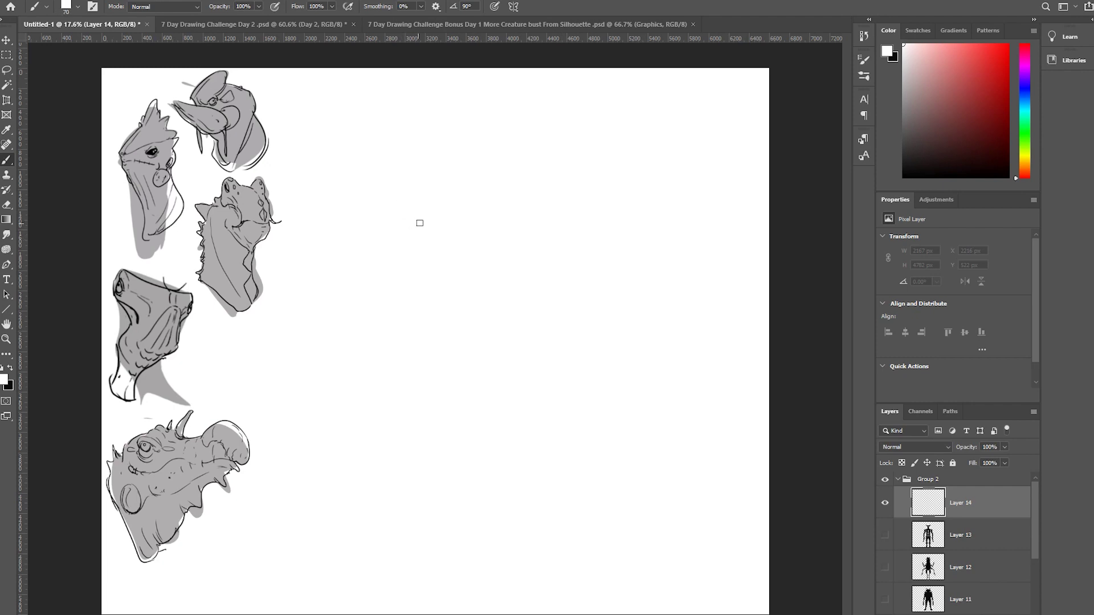
mouse_move(413, 183)
mouse_down()
mouse_move(453, 162)
mouse_move(408, 208)
mouse_move(423, 163)
mouse_move(411, 167)
mouse_move(395, 193)
mouse_move(451, 181)
mouse_move(397, 236)
mouse_move(404, 195)
mouse_move(368, 247)
mouse_move(411, 239)
mouse_move(417, 255)
mouse_move(415, 238)
mouse_move(428, 238)
mouse_move(416, 220)
mouse_move(409, 256)
mouse_move(406, 225)
mouse_move(396, 251)
mouse_move(416, 270)
mouse_move(376, 283)
mouse_move(372, 259)
mouse_move(352, 325)
mouse_move(372, 246)
mouse_move(355, 288)
mouse_move(347, 412)
mouse_move(339, 395)
mouse_move(352, 346)
mouse_move(350, 461)
mouse_up()
key(x)
key(bracketright)
key(bracketright)
key(bracketright)
key(bracketright)
key(bracketright)
key(bracketright)
key(bracketright)
key(bracketleft)
key(bracketleft)
key(bracketleft)
key(bracketleft)
key(bracketleft)
key(bracketleft)
key(bracketright)
key(bracketright)
key(bracketright)
key(bracketright)
key(bracketright)
Fill in the waist and hips above the short legs in black, bringing the silhouette to about 2029 by 3094 px.
mouse_move(404, 302)
mouse_down()
mouse_move(430, 311)
mouse_move(401, 288)
mouse_move(447, 285)
mouse_move(398, 274)
mouse_move(403, 397)
mouse_move(382, 298)
mouse_move(387, 325)
mouse_move(399, 304)
mouse_move(397, 391)
mouse_move(414, 312)
mouse_move(396, 364)
mouse_move(407, 386)
mouse_move(386, 365)
mouse_move(402, 403)
mouse_move(415, 402)
mouse_move(388, 452)
mouse_move(409, 454)
mouse_move(392, 461)
mouse_move(407, 458)
mouse_move(390, 450)
mouse_move(404, 454)
mouse_move(401, 398)
mouse_move(403, 437)
mouse_move(430, 313)
mouse_up()
key(bracketleft)
key(bracketleft)
key(bracketleft)
key(bracketleft)
key(bracketleft)
key(bracketleft)
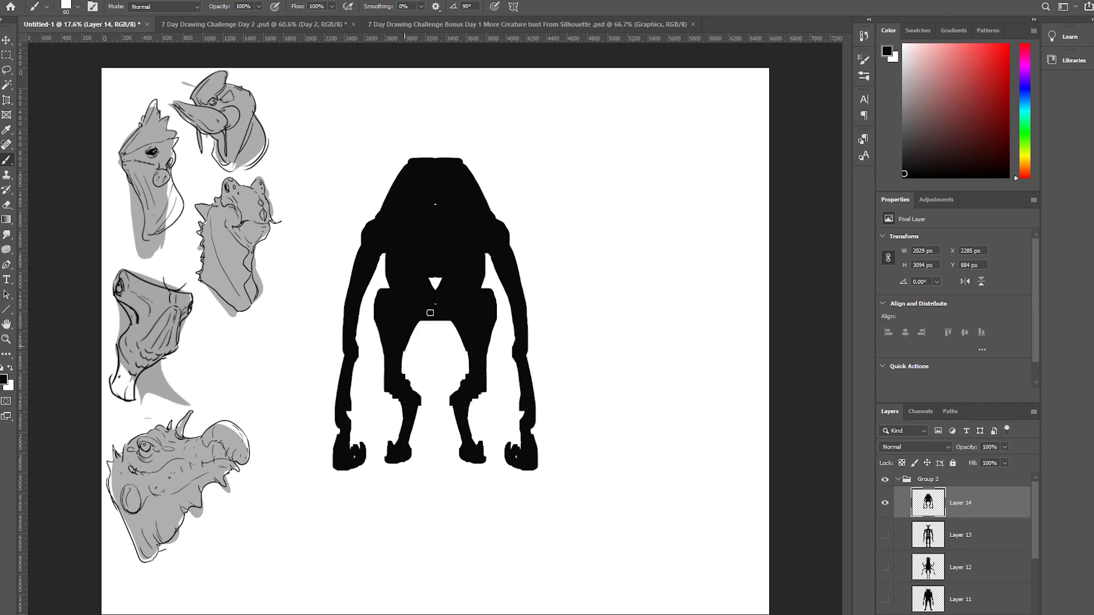
Raise and broaden the shoulders in black, close the gap at the waist, and thicken the upper arms and forearms.
mouse_move(384, 204)
mouse_down()
mouse_move(420, 165)
mouse_move(438, 190)
mouse_up()
mouse_move(431, 277)
mouse_down()
mouse_move(378, 249)
mouse_move(391, 275)
mouse_up()
key(bracketright)
key(bracketright)
key(bracketright)
key(bracketright)
mouse_move(370, 221)
mouse_down()
mouse_move(356, 245)
mouse_move(371, 214)
mouse_move(358, 349)
mouse_move(339, 399)
mouse_move(355, 404)
mouse_move(344, 279)
mouse_move(346, 290)
mouse_move(353, 262)
mouse_move(372, 254)
mouse_move(353, 240)
mouse_move(357, 220)
mouse_move(379, 213)
mouse_up()
key(bracketleft)
key(bracketleft)
key(x)
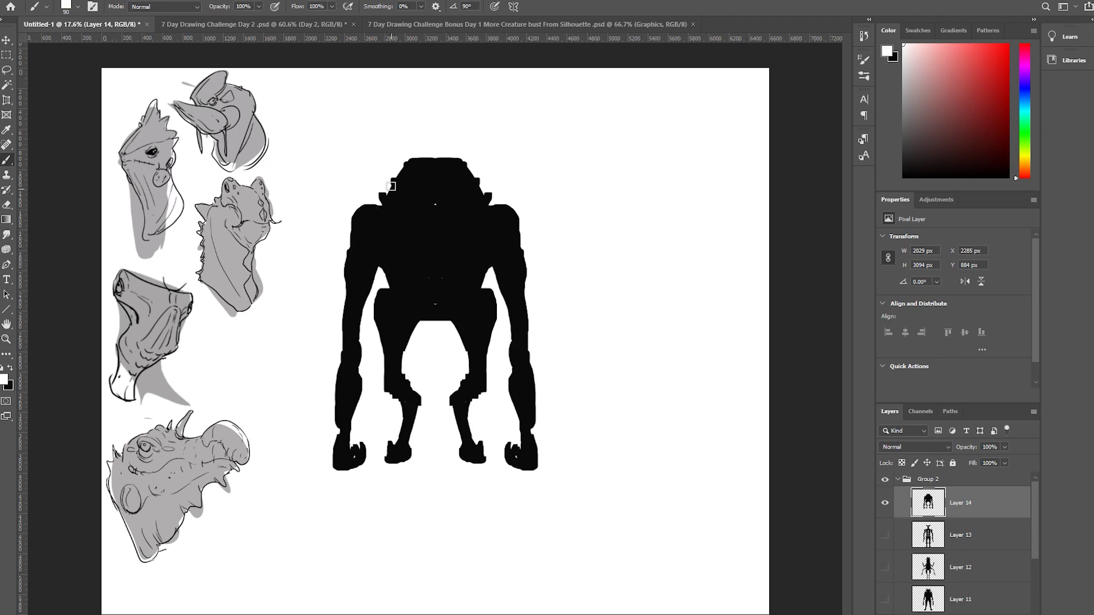
Carve notches and narrow gaps into the hips and thighs in white, and rework the outer hip shapes in black.
mouse_move(404, 342)
mouse_down()
mouse_move(394, 376)
mouse_move(413, 328)
mouse_move(399, 365)
mouse_up()
key(x)
key(x)
drag(377, 289, 373, 333)
key(x)
key(x)
key(x)
drag(378, 286, 377, 336)
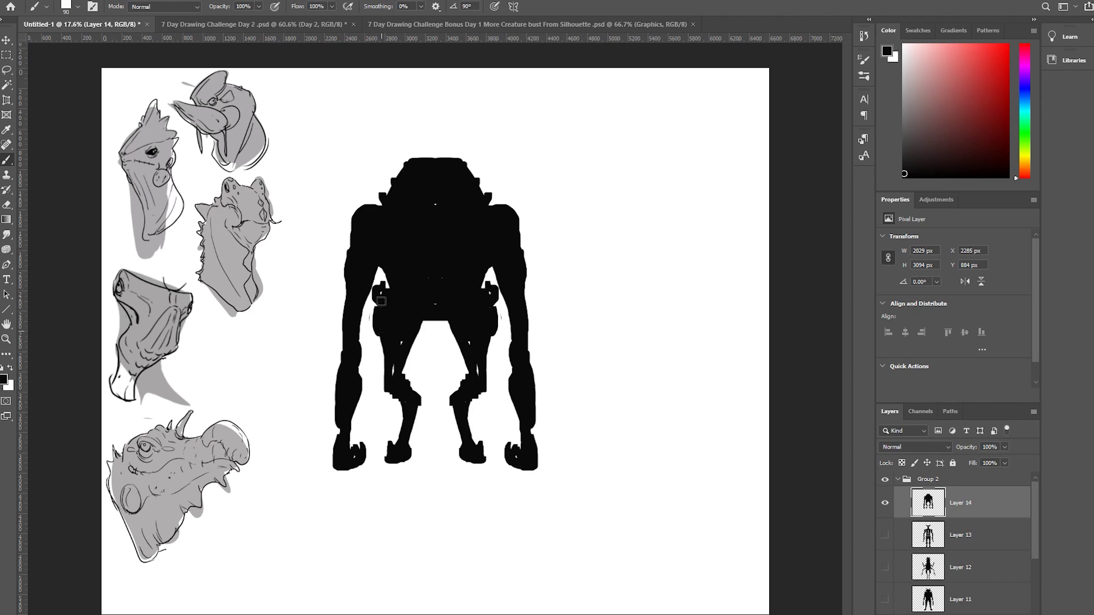
key(bracketright)
Review the earlier silhouettes on Layers 13, 12 and 11 one at a time, ending on Layer 14.
click(890, 501)
click(885, 537)
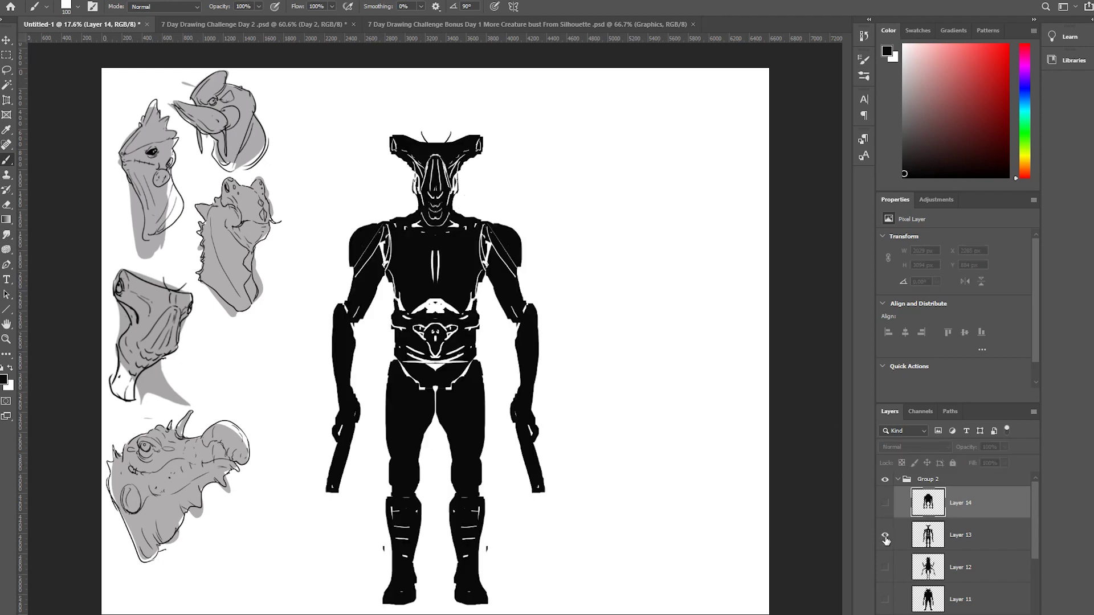
click(885, 569)
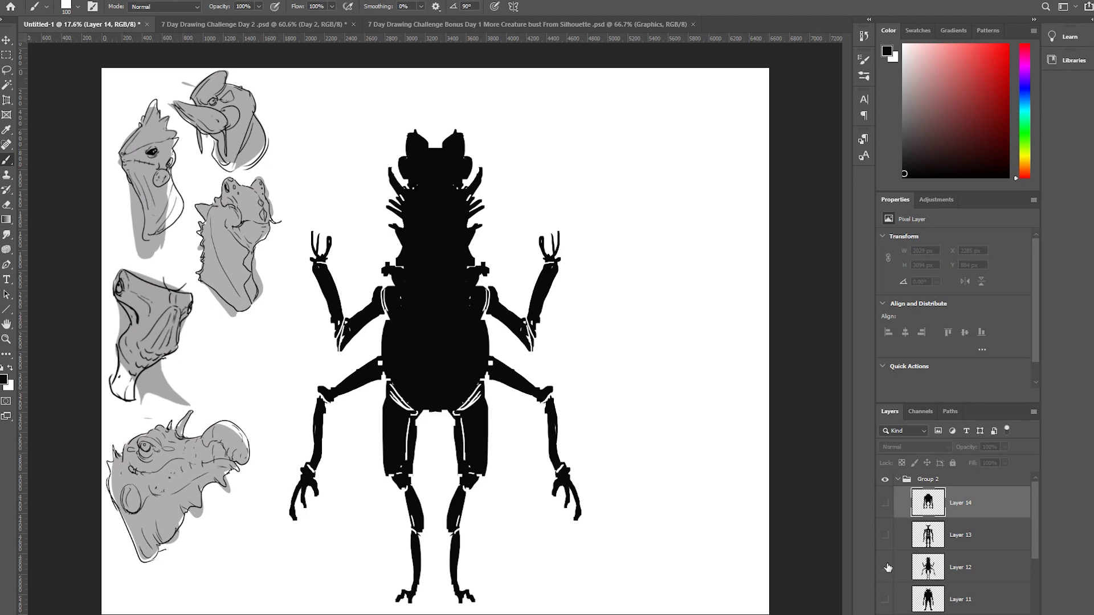
click(887, 567)
click(886, 598)
click(886, 597)
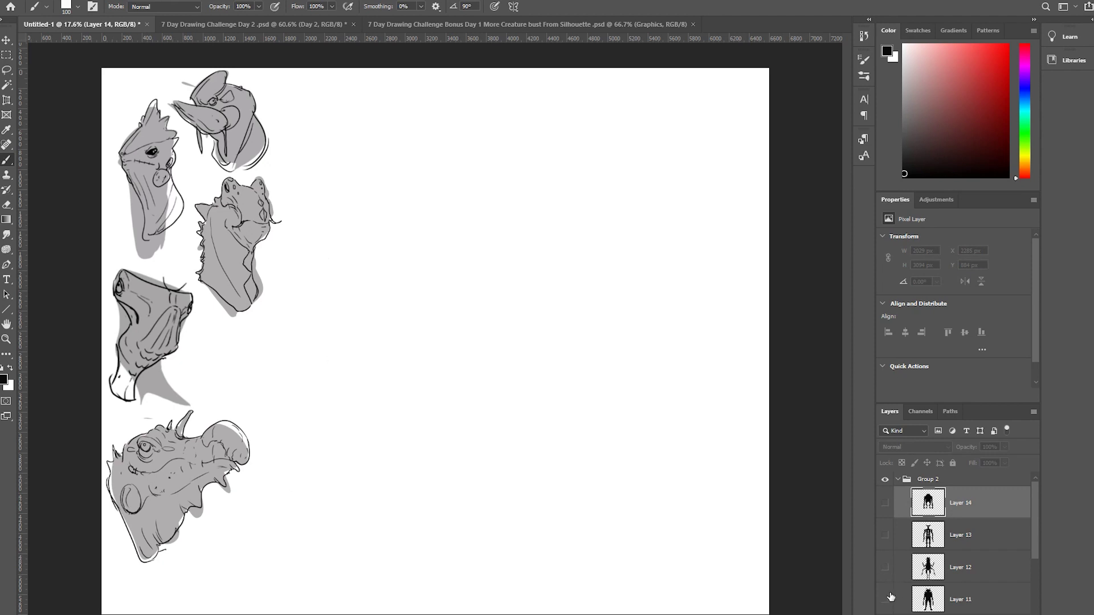
click(886, 597)
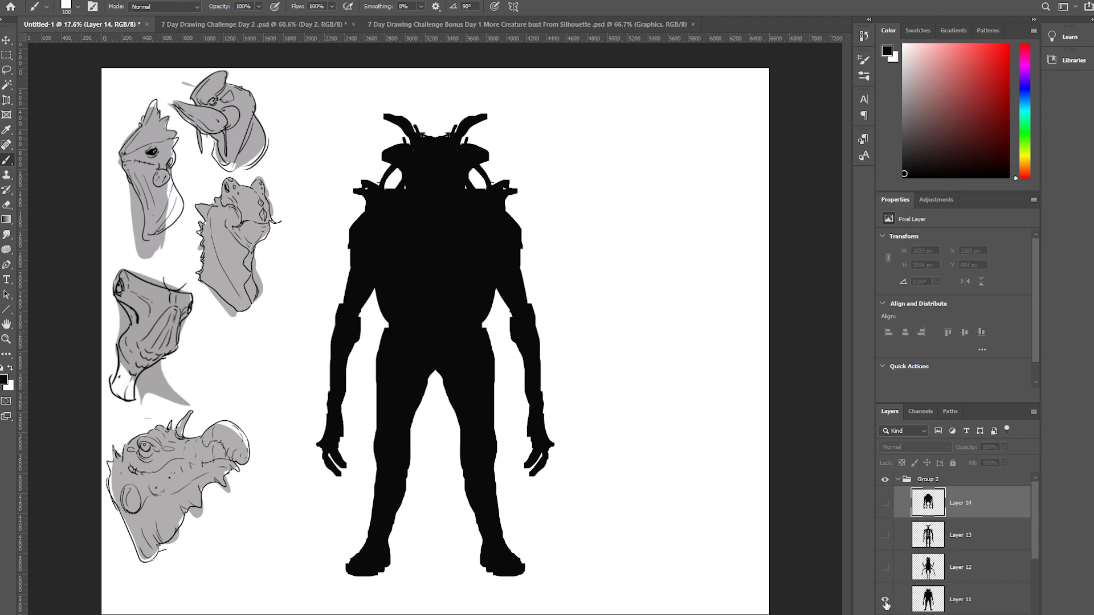
click(886, 536)
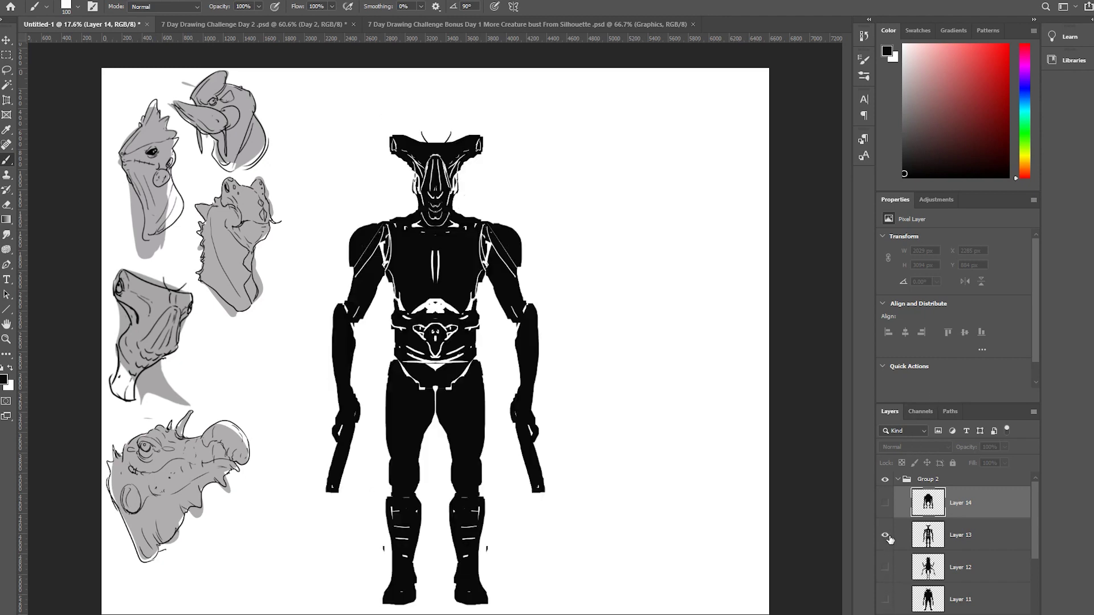
click(886, 536)
click(885, 504)
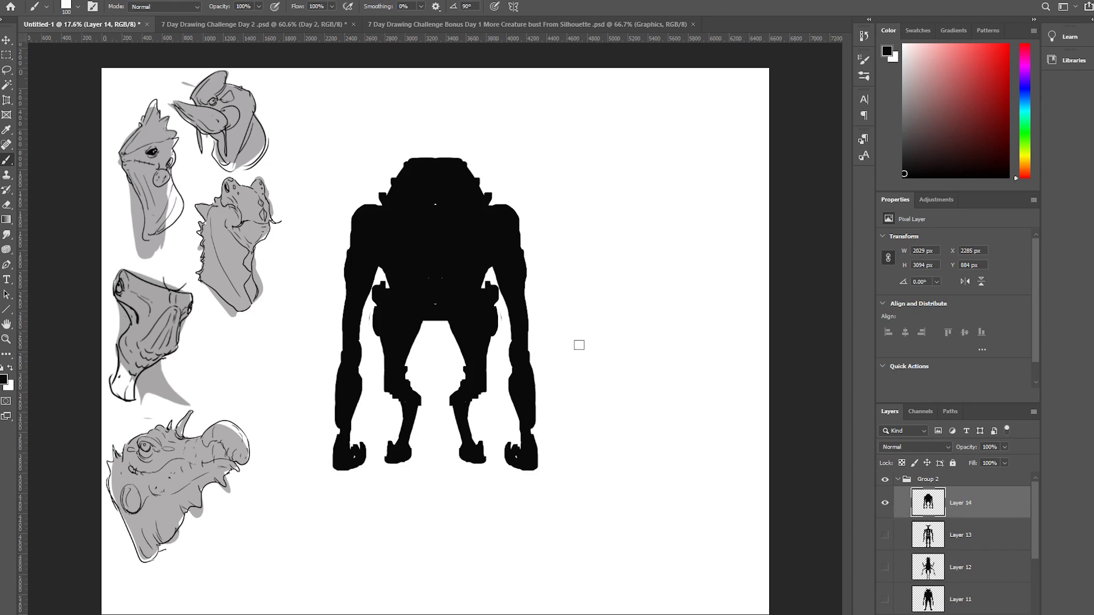
Stretch the Layer 14 silhouette downward to 128.66% height, keeping its width.
key(ctrl+t)
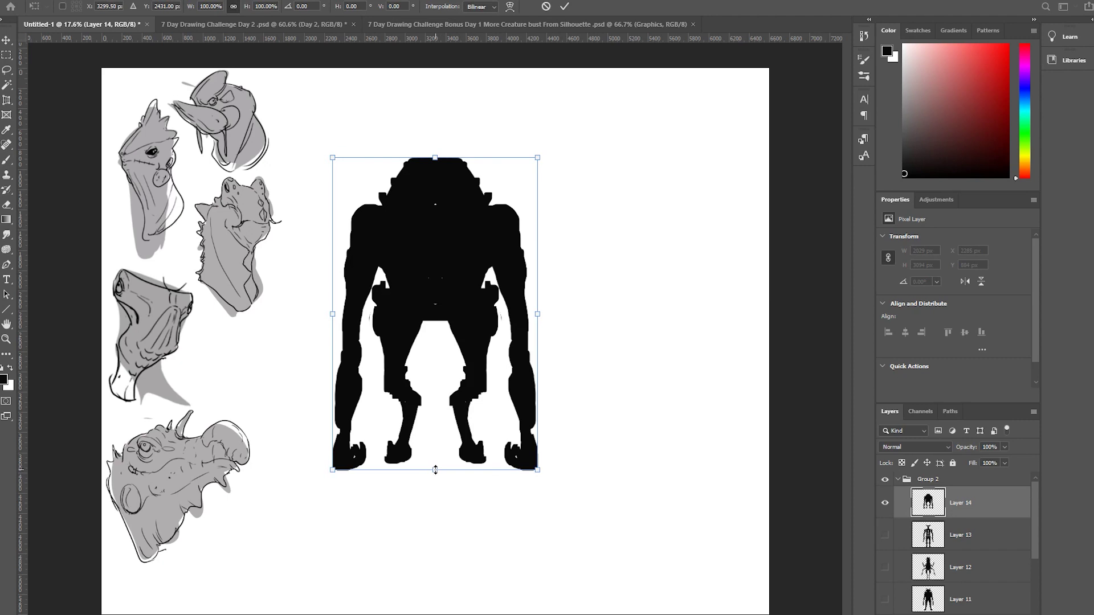
drag(435, 471, 448, 562)
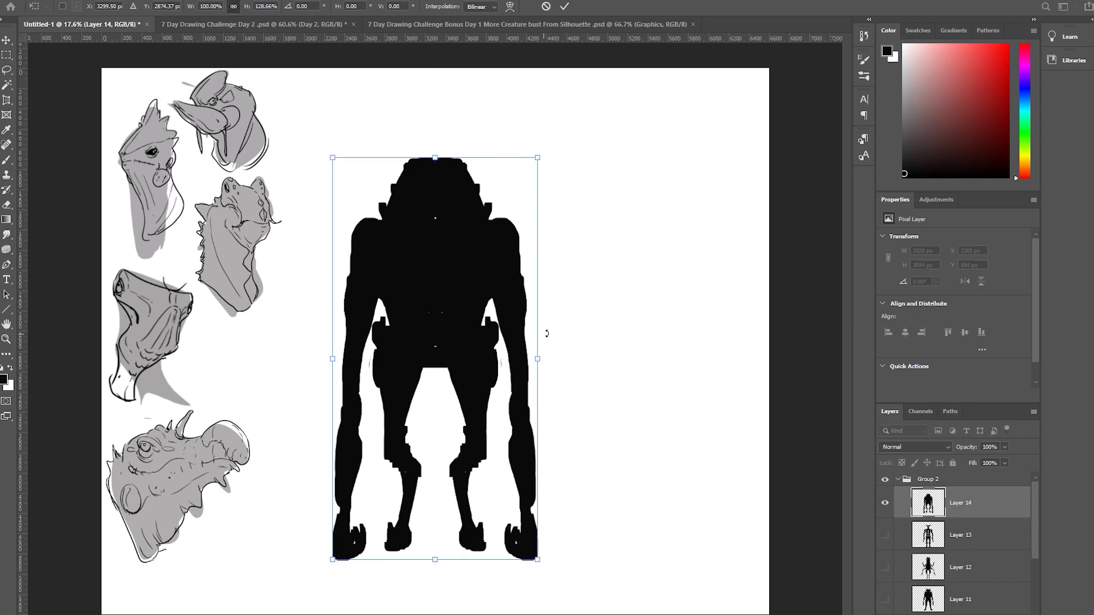
key(Return)
key(b)
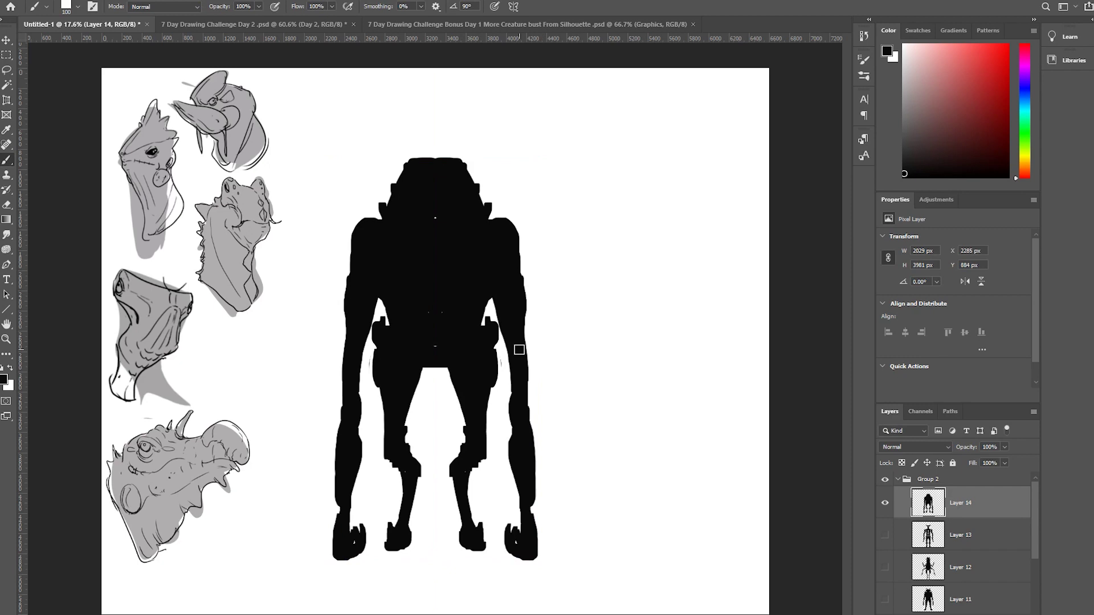
Compare the stretched Layer 14 silhouette with the armoured figure on Layer 13 by showing them alternately.
click(885, 503)
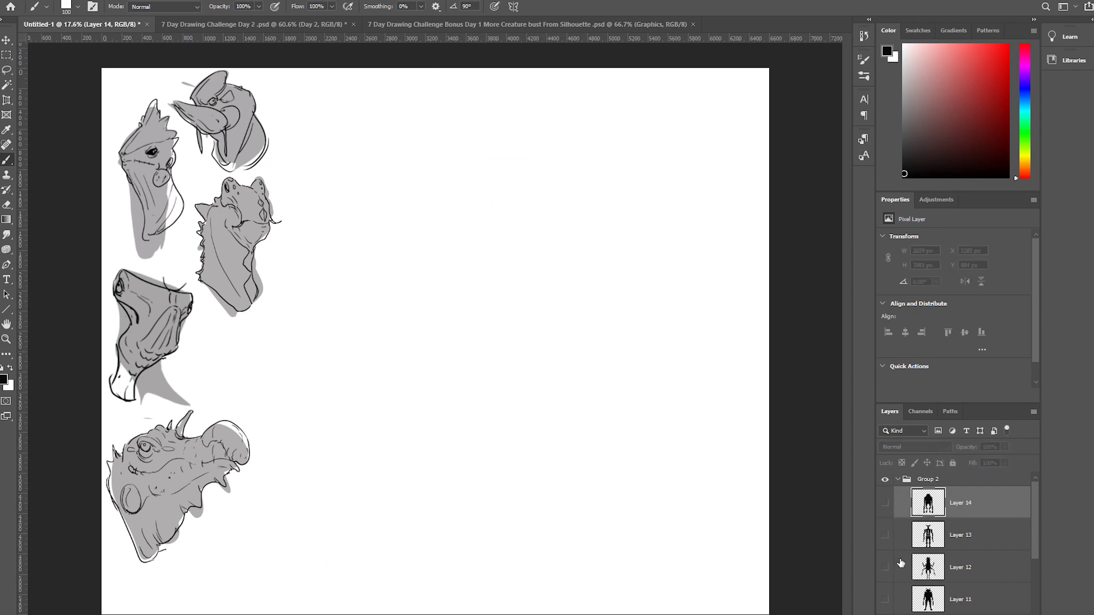
click(886, 512)
click(887, 514)
click(889, 516)
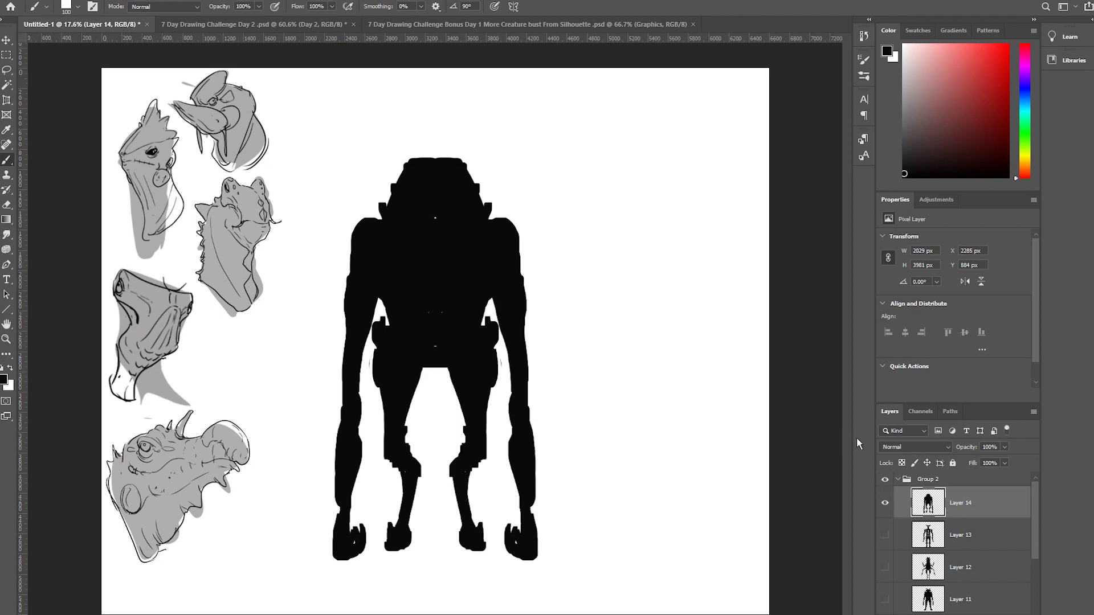
click(886, 506)
click(886, 524)
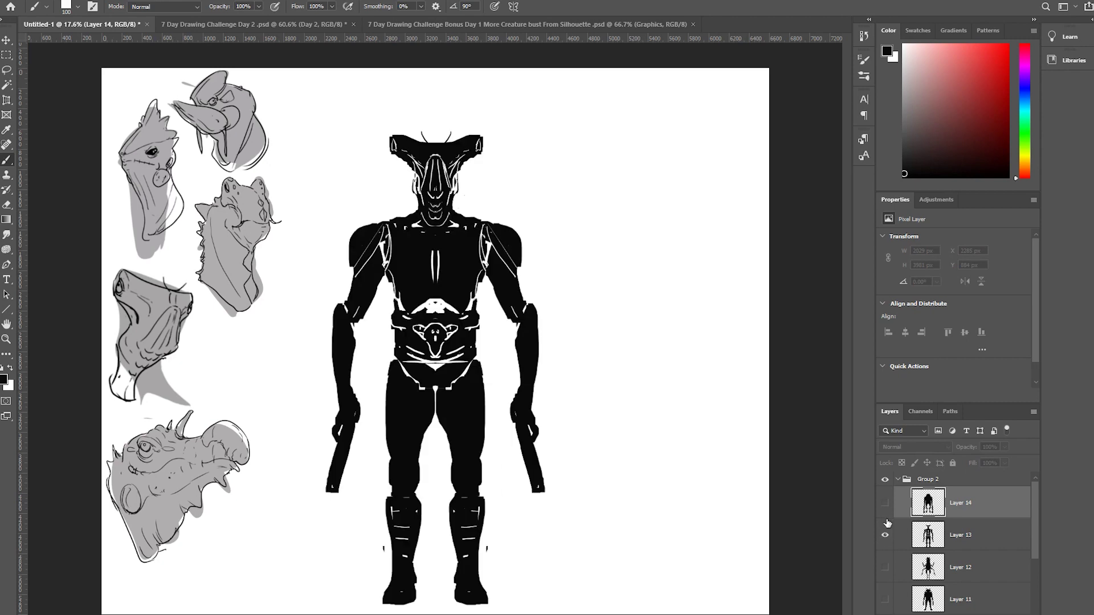
click(886, 535)
click(886, 535)
click(886, 504)
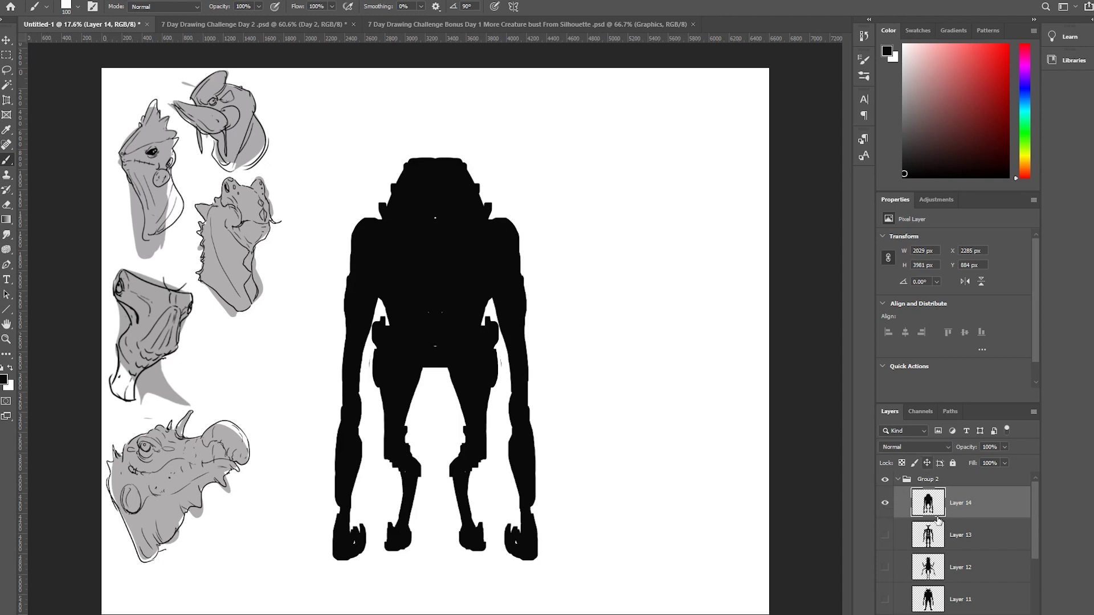
Overlay Layer 14 with the silhouettes on Layers 13, 12 and 11 in different combinations, leaving only Layers 14 and 13 shown together.
click(886, 535)
click(886, 535)
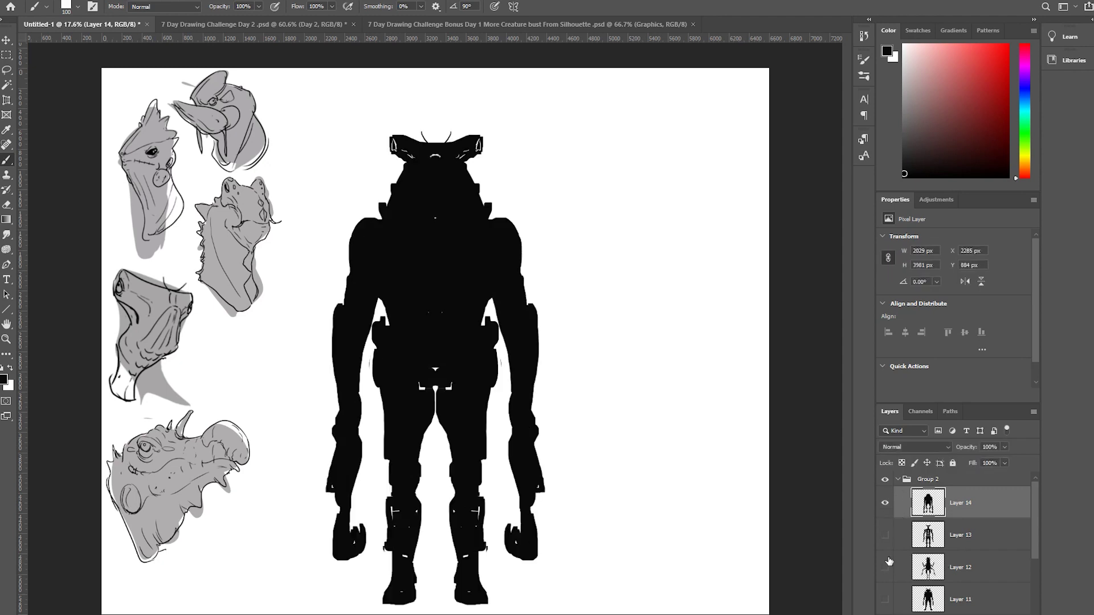
click(887, 600)
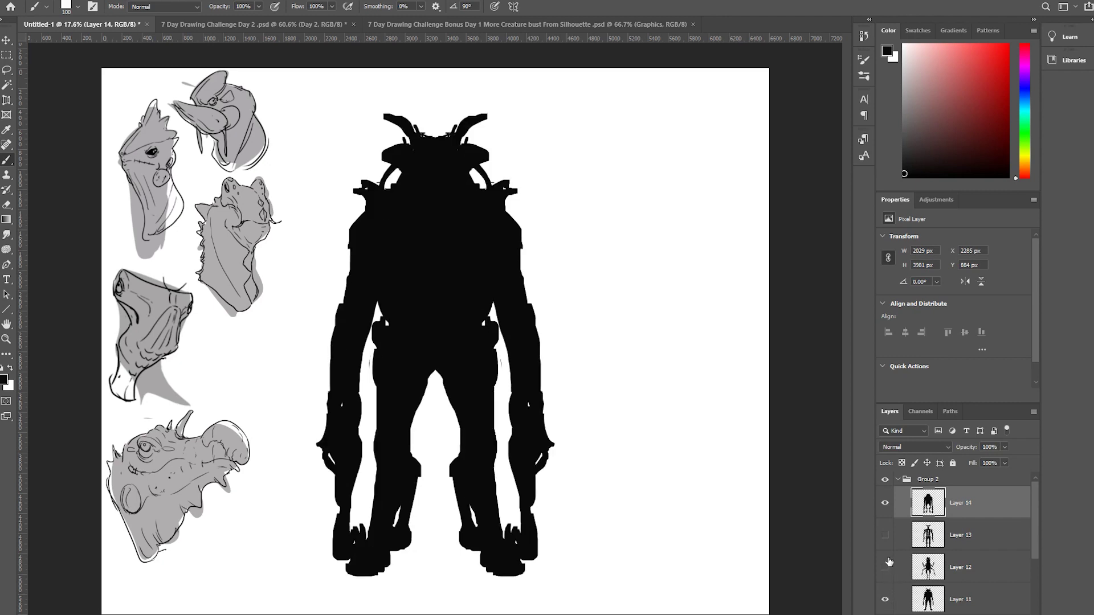
click(886, 567)
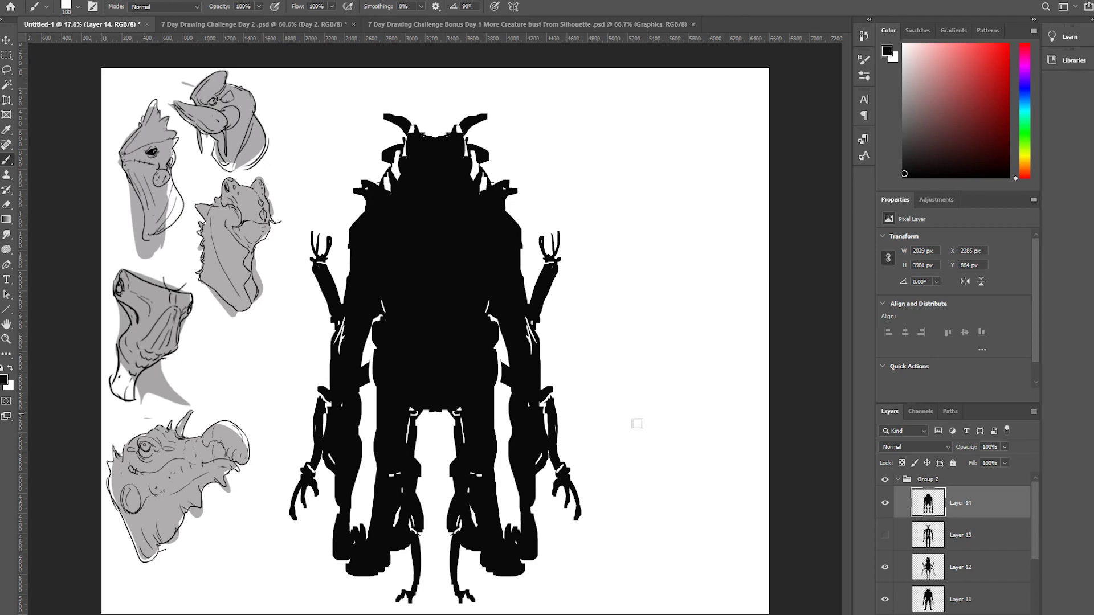
click(886, 568)
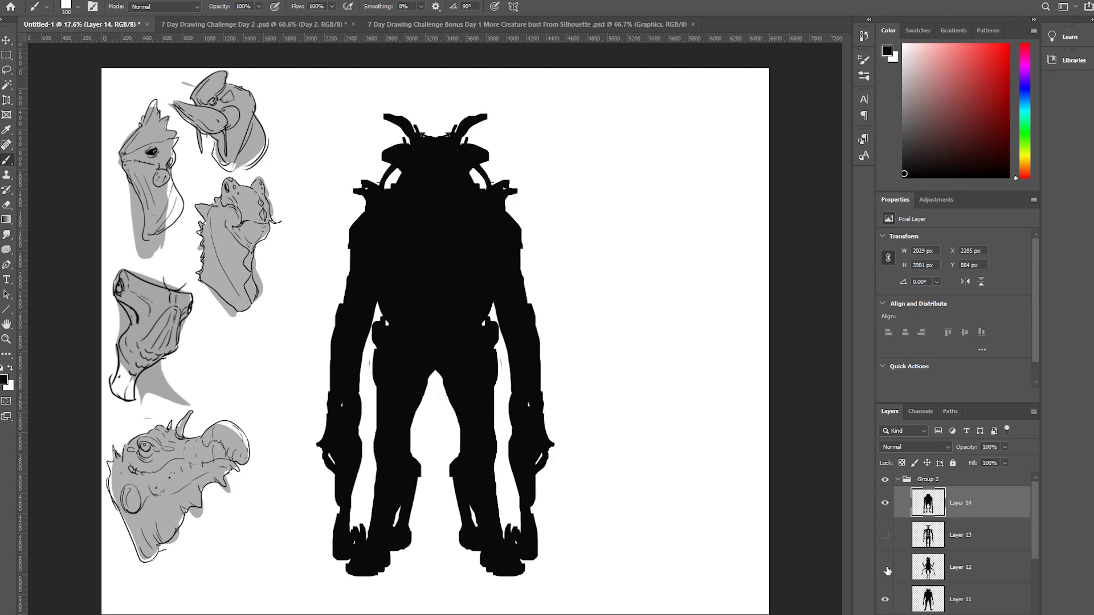
click(885, 568)
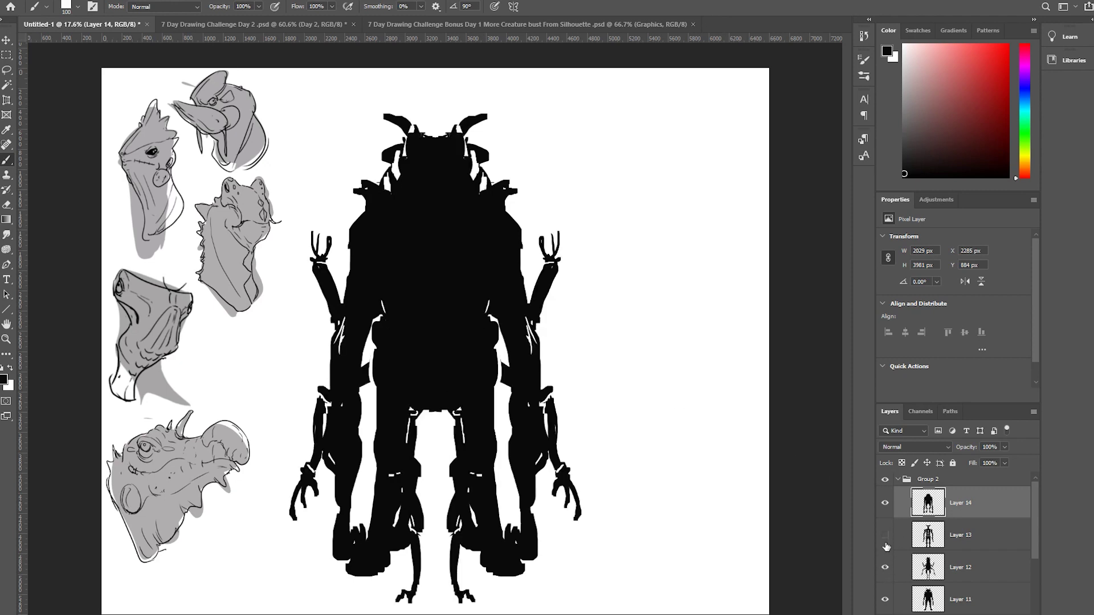
click(886, 599)
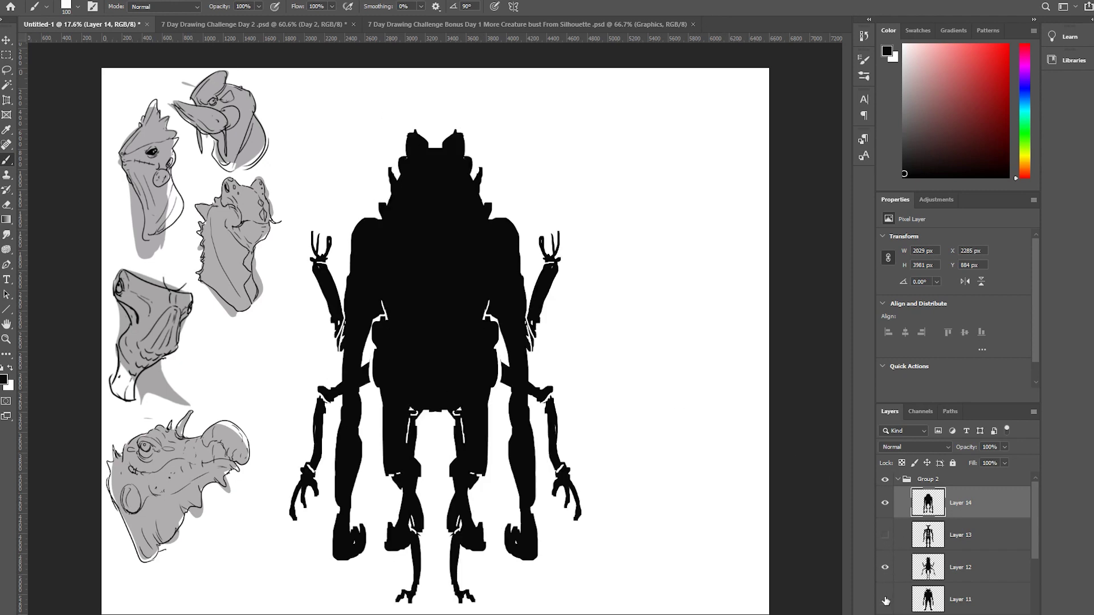
click(885, 535)
click(887, 568)
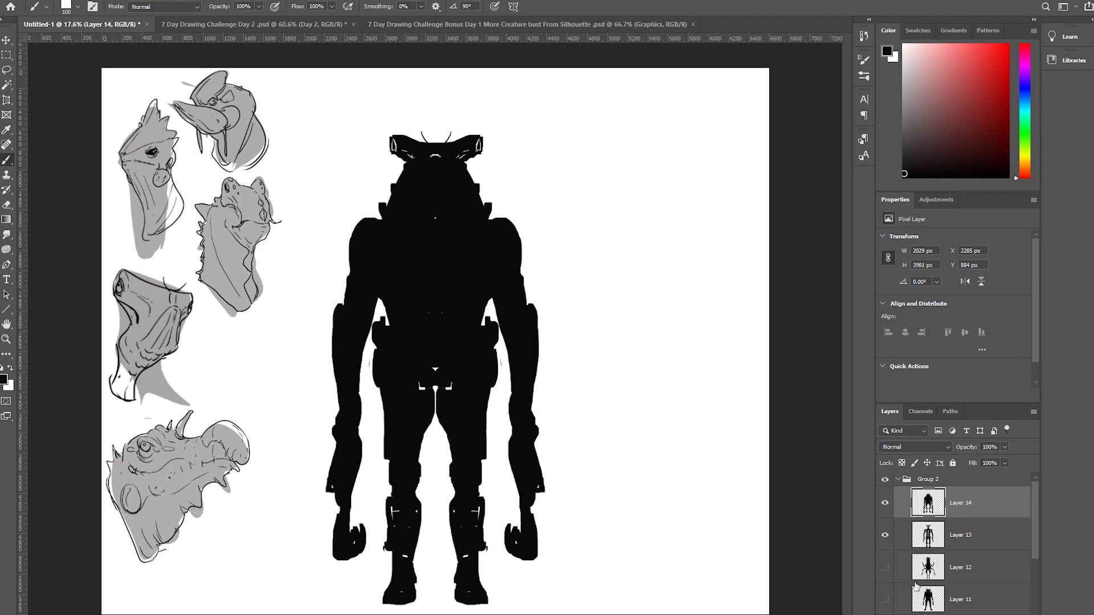
Duplicate Layers 14 and 13, merge the copies into one combined silhouette, and hide the two originals.
shift+click(968, 536)
drag(987, 537, 1000, 612)
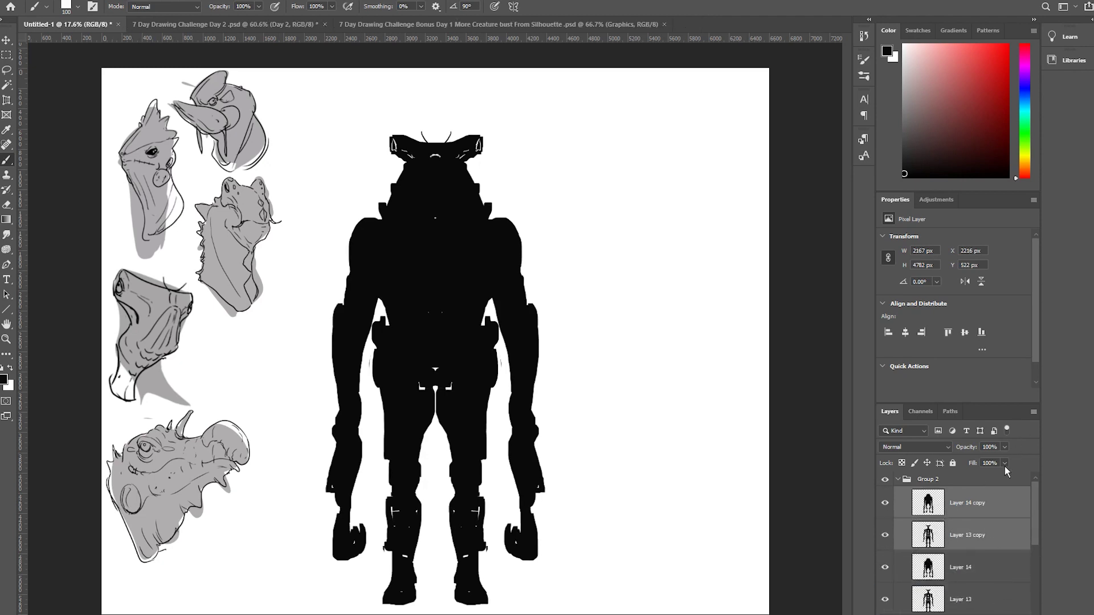
right_click(962, 541)
click(972, 392)
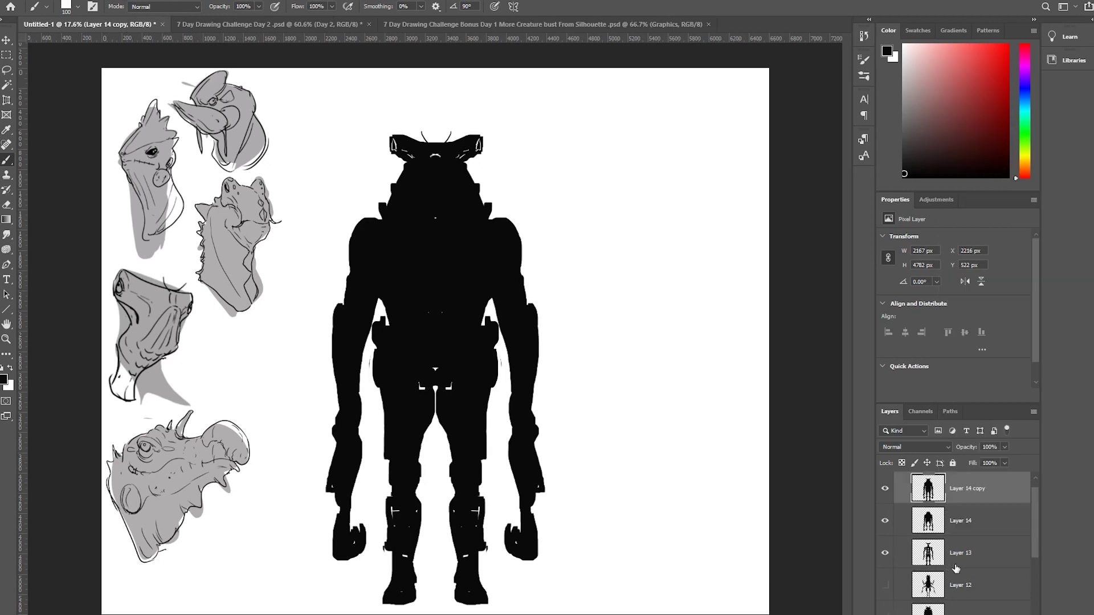
click(884, 552)
click(885, 522)
Add curved black spikes to the outer upper arms and small bumps on the shoulders of the combined silhouette with a smaller brush.
key(bracketleft)
key(bracketleft)
key(bracketleft)
key(bracketleft)
key(bracketleft)
key(bracketleft)
drag(342, 256, 344, 292)
drag(350, 239, 389, 206)
key(x)
key(x)
key(x)
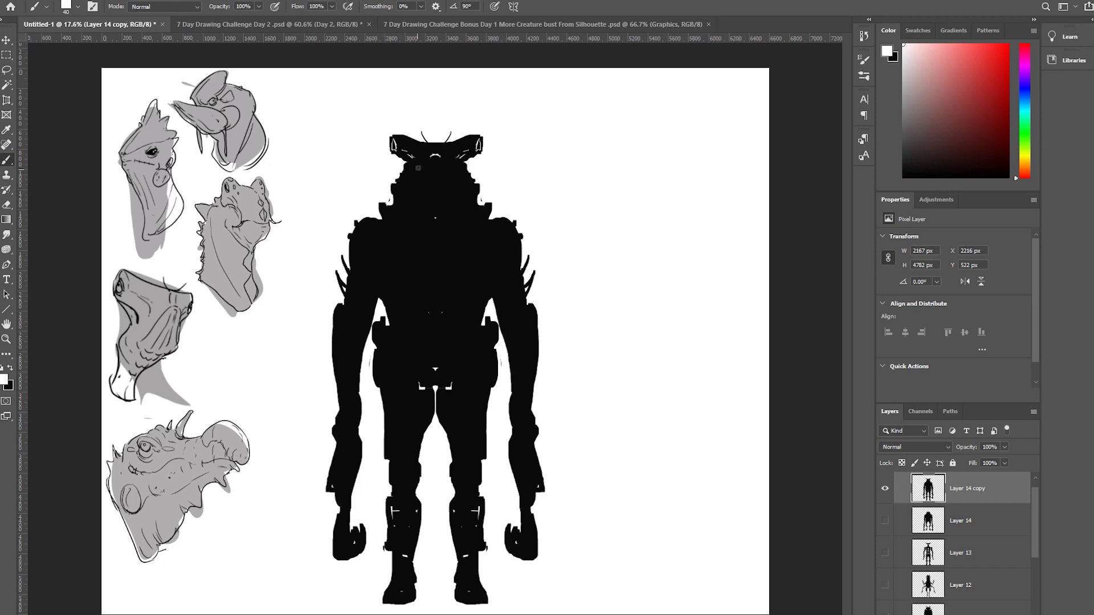
Reshape the flat head crest into rounded black knobs and clean up the gaps around the head in white.
key(x)
key(x)
key(bracketright)
key(bracketright)
key(bracketright)
click(392, 135)
key(x)
mouse_move(392, 135)
mouse_down()
mouse_move(428, 133)
mouse_move(445, 158)
mouse_move(418, 169)
mouse_move(437, 163)
mouse_move(435, 180)
mouse_move(397, 187)
mouse_move(418, 213)
mouse_move(399, 195)
mouse_move(391, 208)
mouse_move(470, 205)
mouse_move(377, 227)
mouse_move(382, 278)
mouse_move(358, 311)
mouse_move(342, 308)
mouse_move(361, 357)
mouse_up()
key(x)
key(x)
key(x)
Draw fine white lines with a 10 px brush on the face, collar, chest sides, upper forearms and across the abdomen.
key(bracketleft)
key(bracketleft)
key(bracketleft)
click(435, 164)
drag(335, 330, 336, 349)
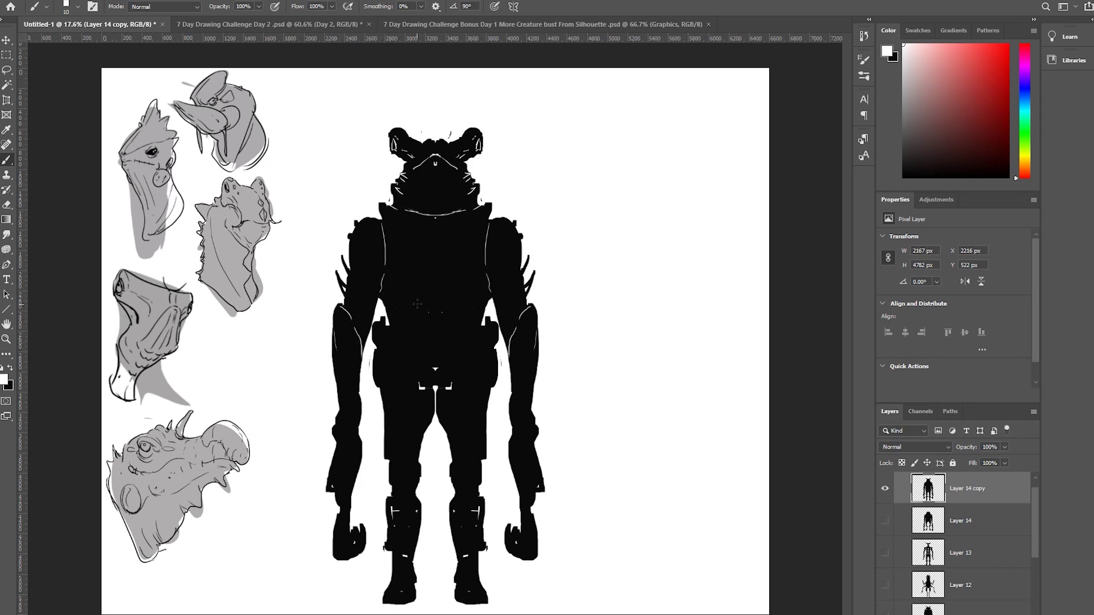
drag(382, 312, 438, 297)
mouse_move(425, 219)
mouse_down()
mouse_move(437, 223)
mouse_move(384, 288)
mouse_up()
drag(378, 227, 381, 283)
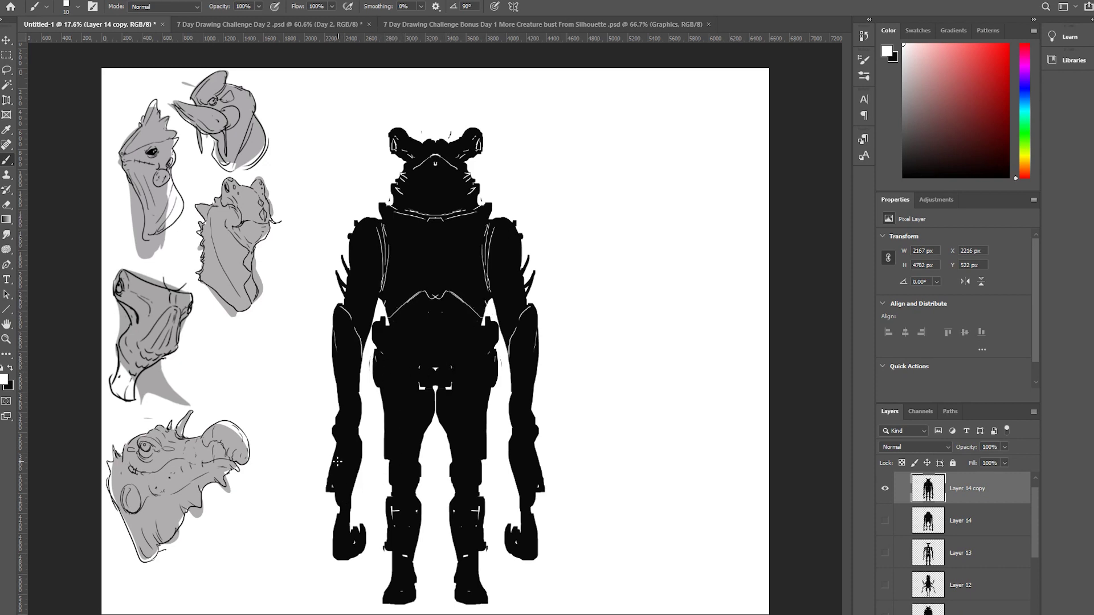
Trim the protruding shapes off the lower forearms in white and touch up the wrists and hands in black.
mouse_move(332, 467)
mouse_down()
mouse_move(326, 503)
mouse_move(326, 468)
mouse_move(337, 511)
mouse_move(338, 456)
mouse_move(337, 518)
mouse_move(333, 479)
mouse_up()
key(x)
key(bracketright)
key(bracketright)
key(bracketright)
key(bracketright)
key(bracketright)
key(bracketright)
key(bracketright)
key(bracketright)
key(bracketright)
key(x)
key(bracketleft)
key(bracketleft)
key(bracketleft)
key(x)
drag(342, 400, 336, 422)
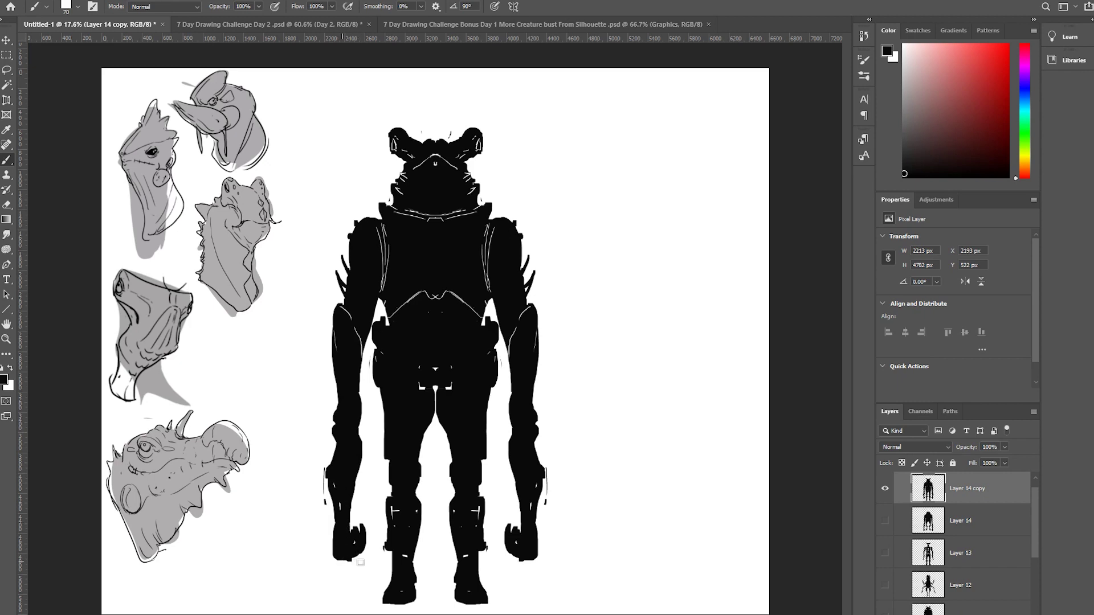
mouse_move(355, 564)
mouse_down()
mouse_move(373, 544)
mouse_move(354, 556)
mouse_up()
key(bracketleft)
key(bracketright)
drag(548, 497, 547, 503)
Hide the combined figure and review the silhouettes on Layers 14 and 13 one at a time.
click(885, 490)
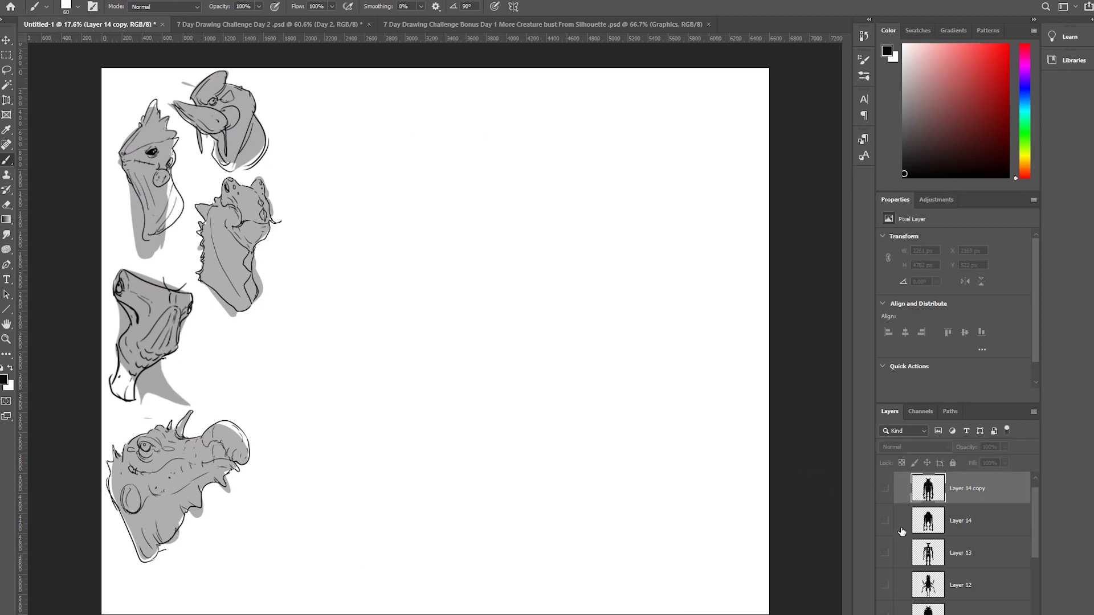
click(885, 520)
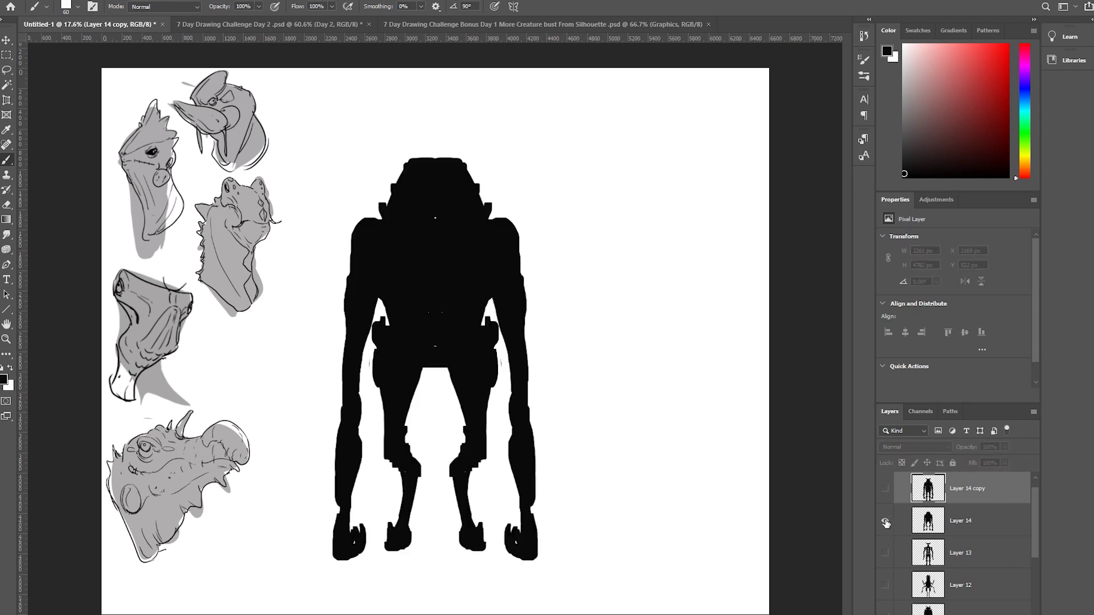
click(885, 521)
click(884, 553)
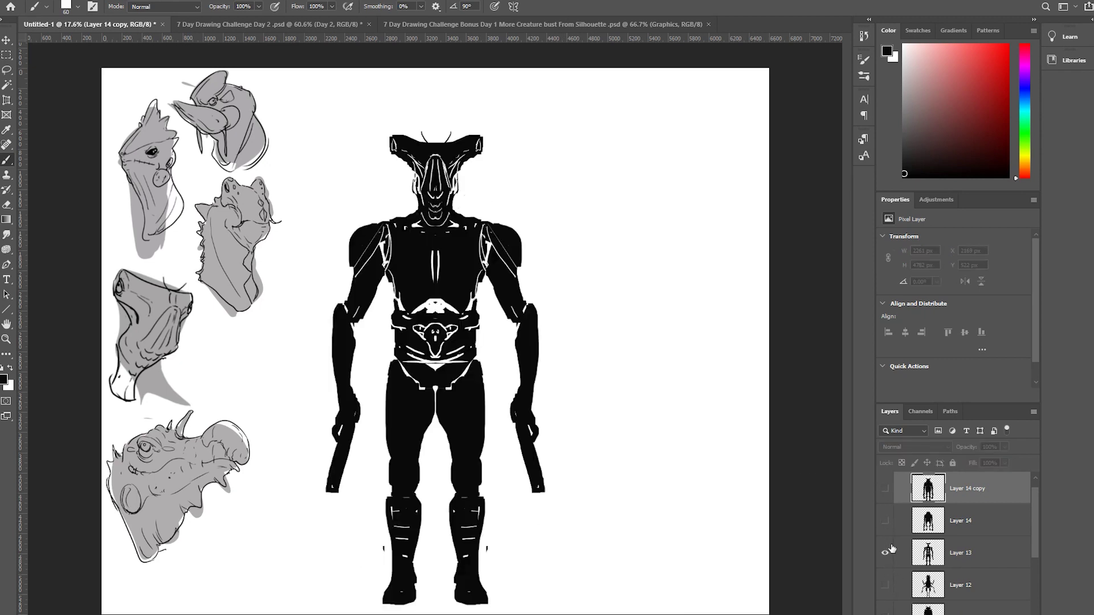
click(885, 552)
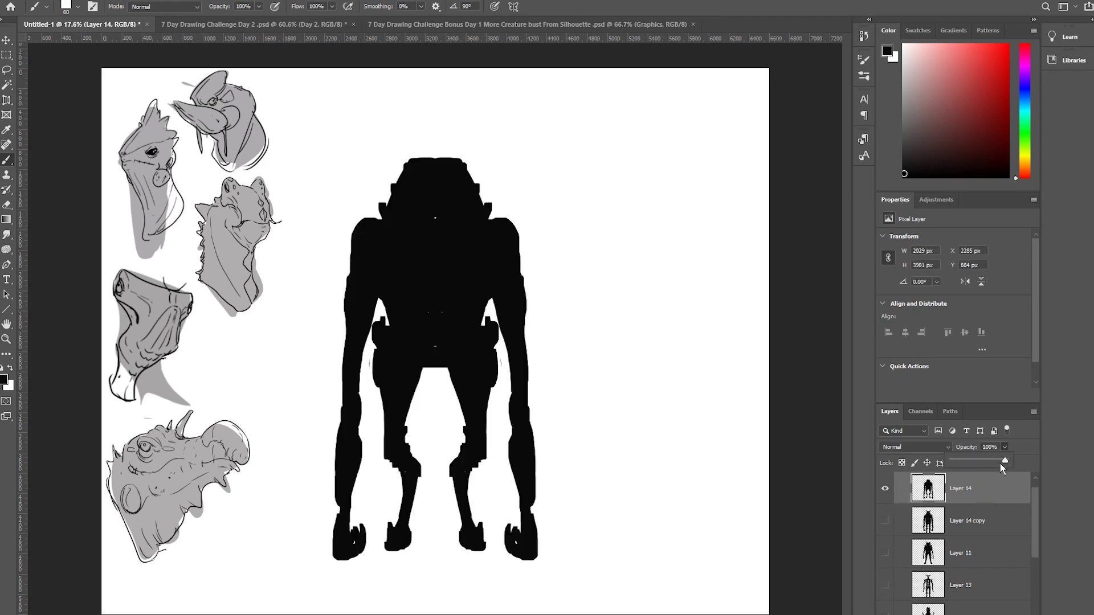
Fade the tall silhouette on Layer 14 to 34% opacity and set up a new empty layer with a 30 px brush.
drag(1003, 460, 971, 466)
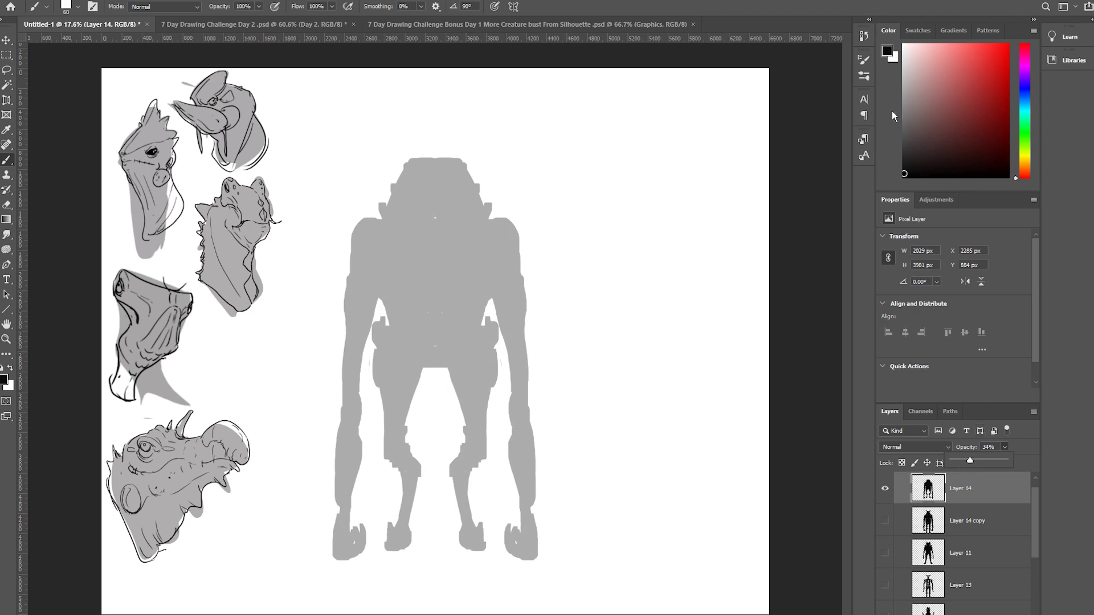
click(858, 60)
click(864, 75)
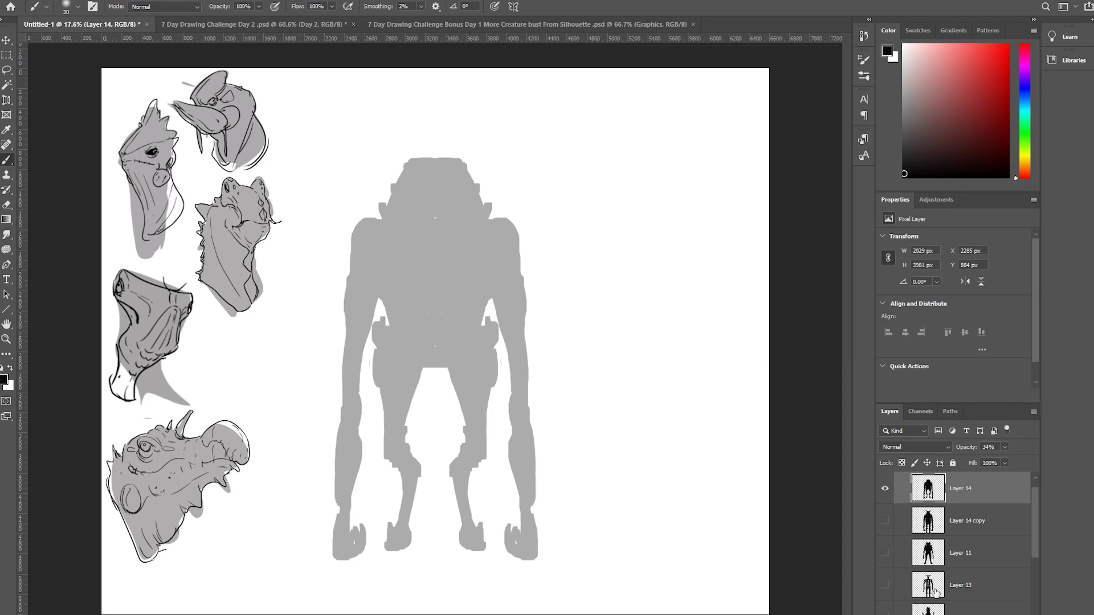
key(ctrl+shift+alt+n)
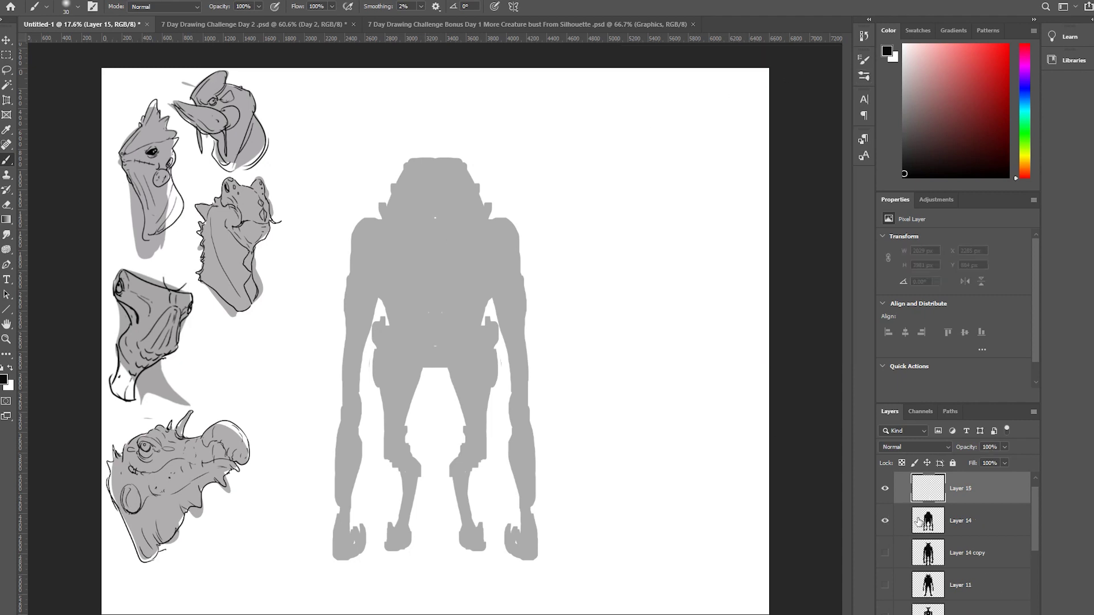
key(ctrl+z)
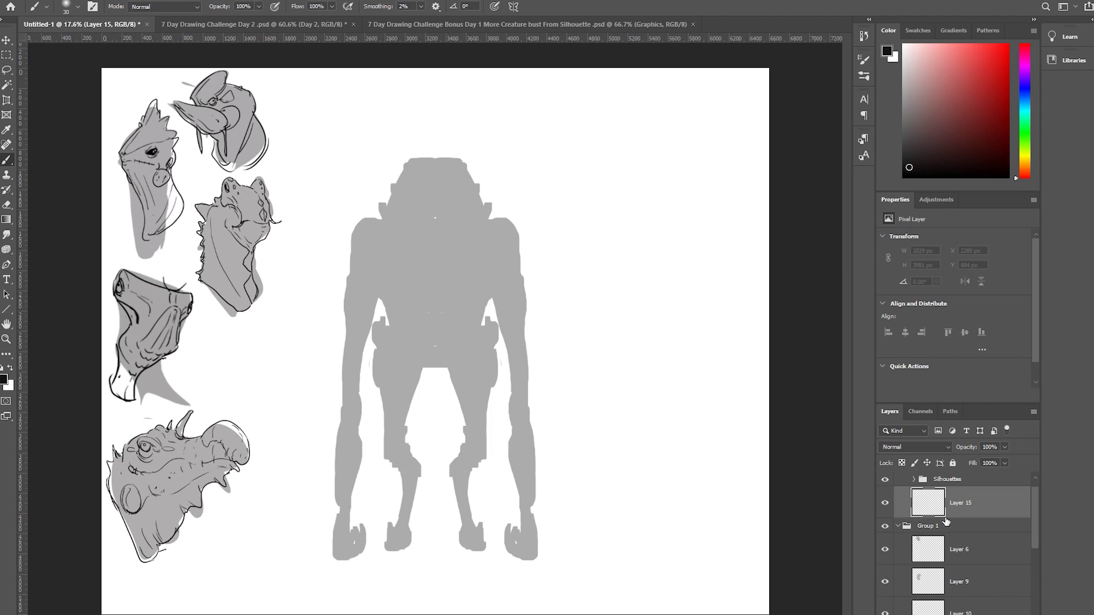
Rename the empty layer as creature 1 and set the brush flow to 60%, clearing the test strokes from the silhouette.
double_click(962, 502)
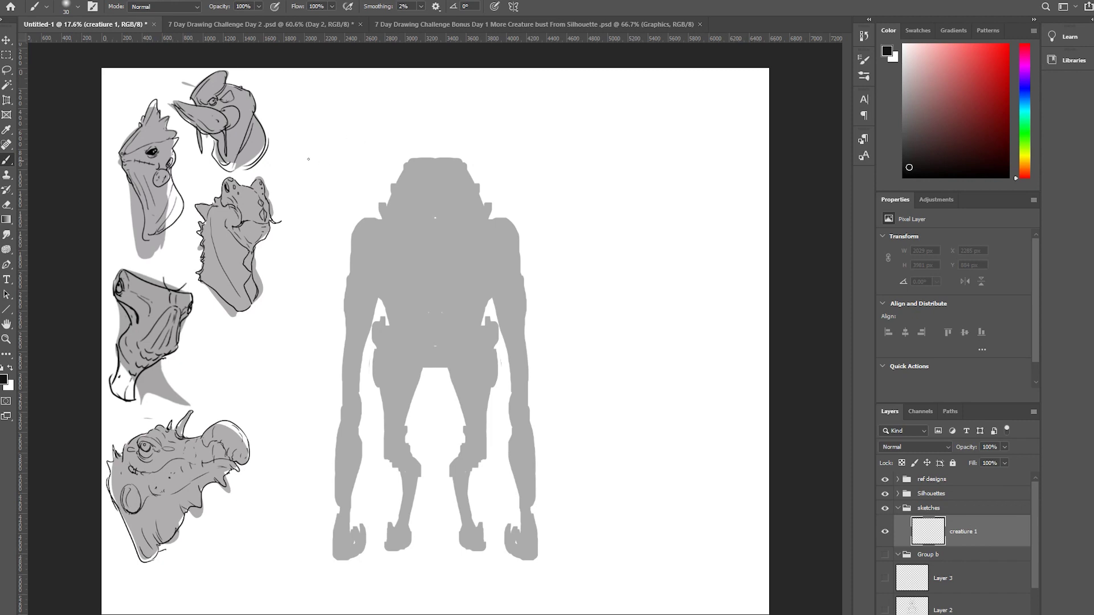
drag(395, 192, 402, 241)
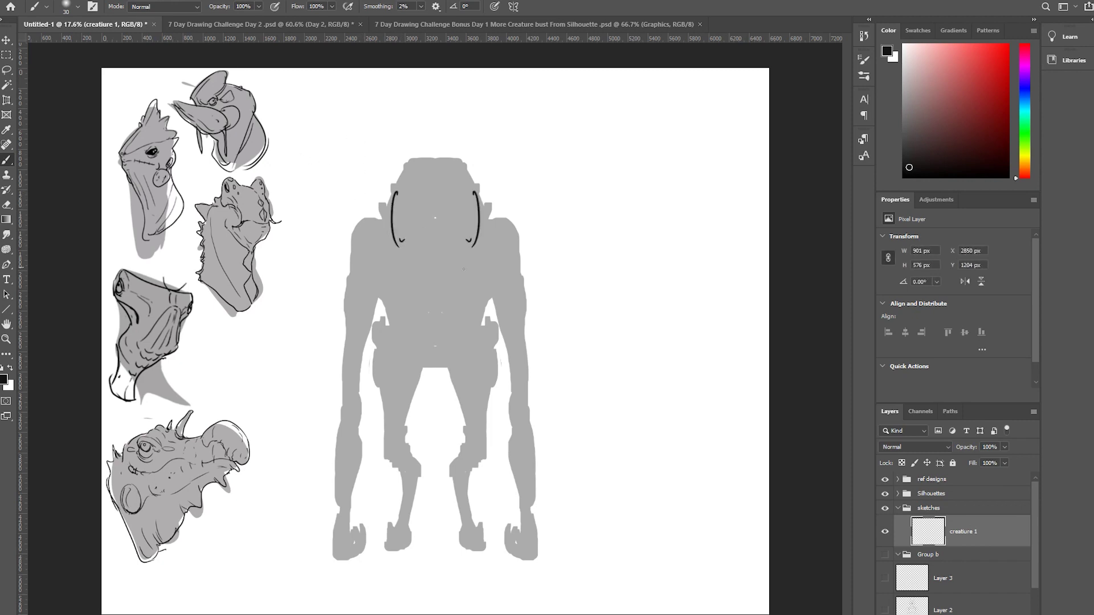
key(ctrl+z)
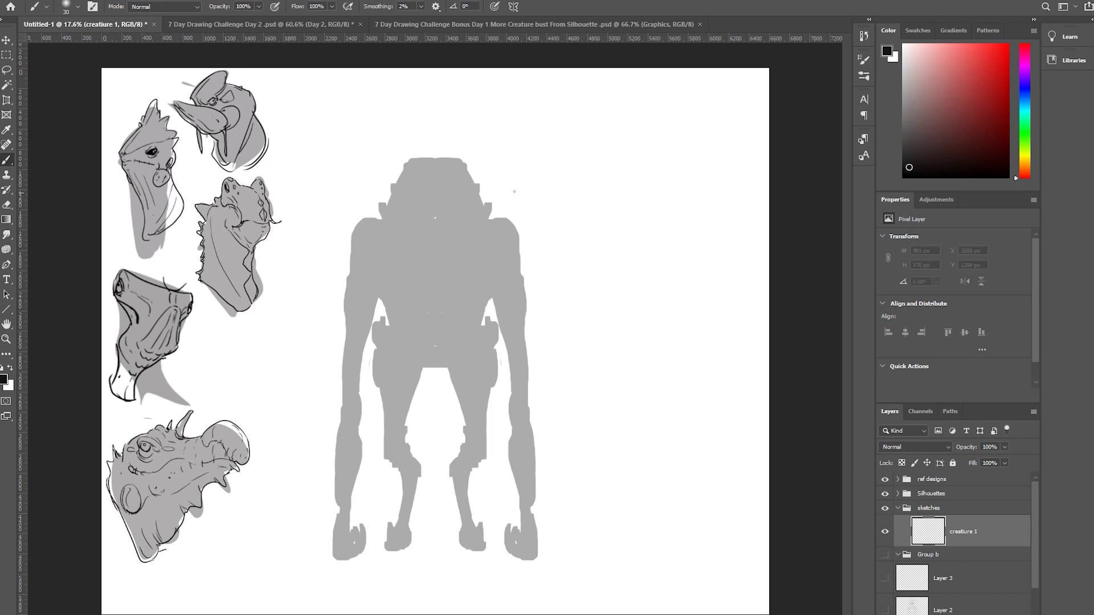
click(331, 6)
drag(333, 19, 310, 19)
drag(397, 210, 397, 279)
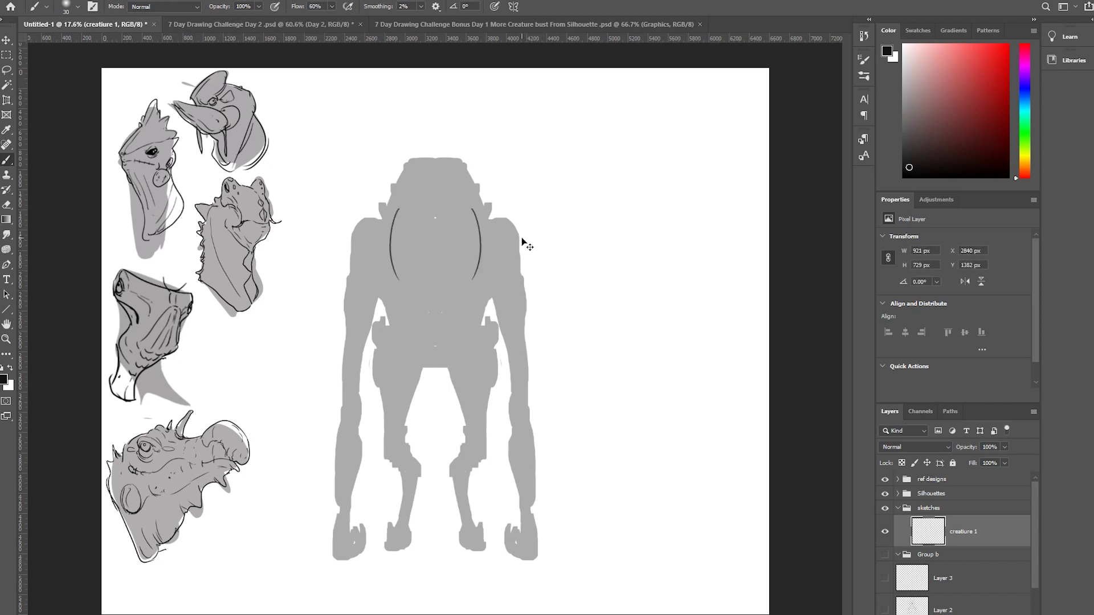
key(ctrl+z)
Sketch mirrored brows, eyes, cheeks, snout and chin on the silhouette's upper chest with a 15 px black brush.
scroll(476, 259, up, 2)
scroll(482, 288, down, 1)
scroll(481, 288, left, 1)
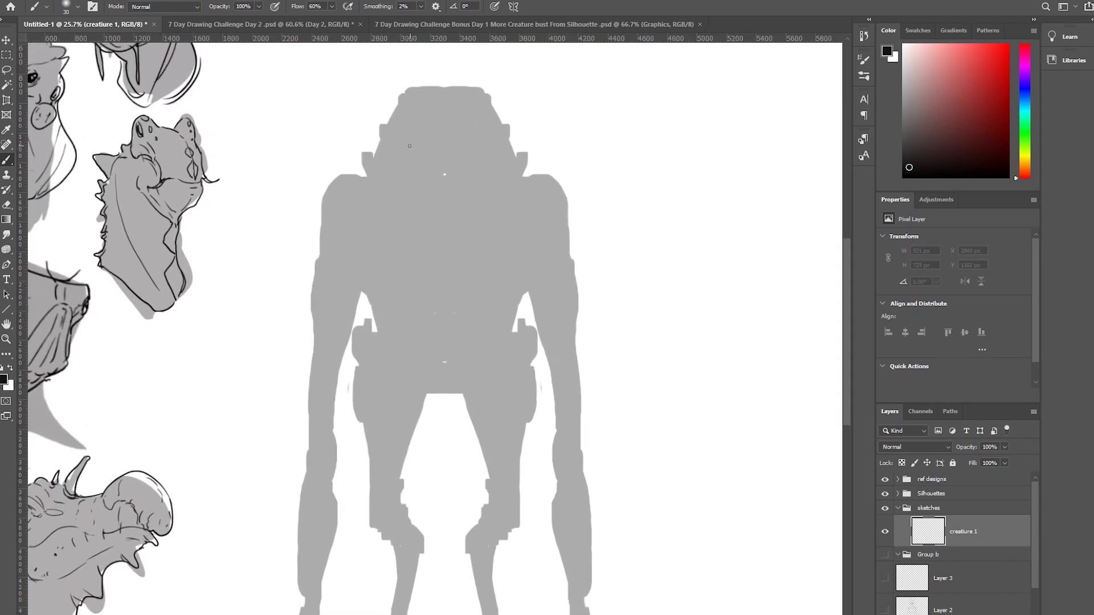
drag(411, 150, 430, 170)
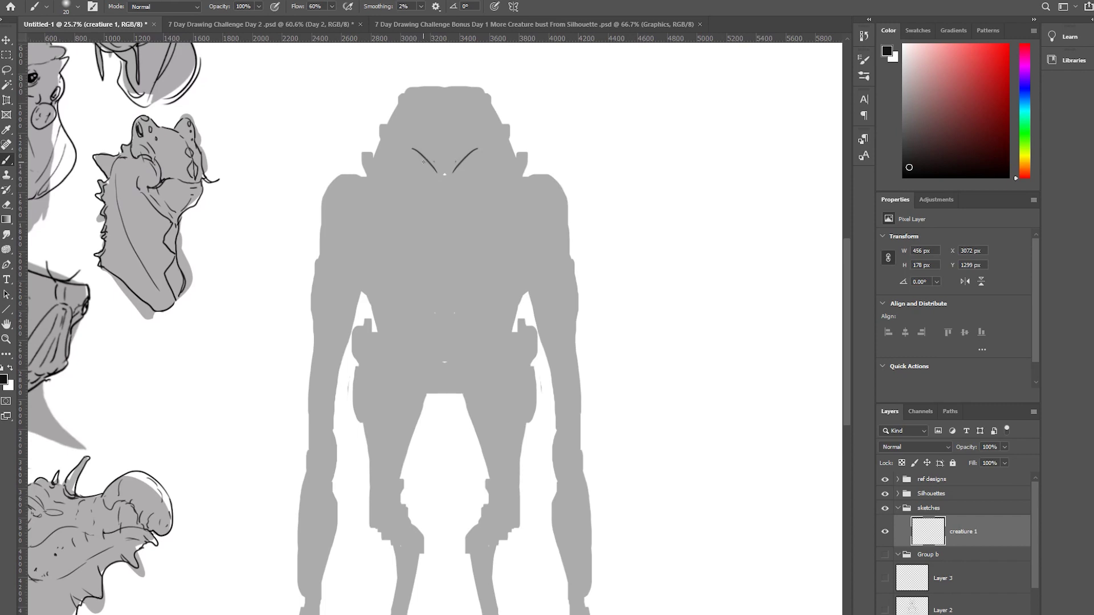
key(bracketleft)
key(ctrl+z)
mouse_move(412, 143)
mouse_down()
mouse_move(435, 166)
mouse_move(403, 180)
mouse_move(412, 204)
mouse_move(394, 201)
mouse_up()
drag(399, 209, 412, 213)
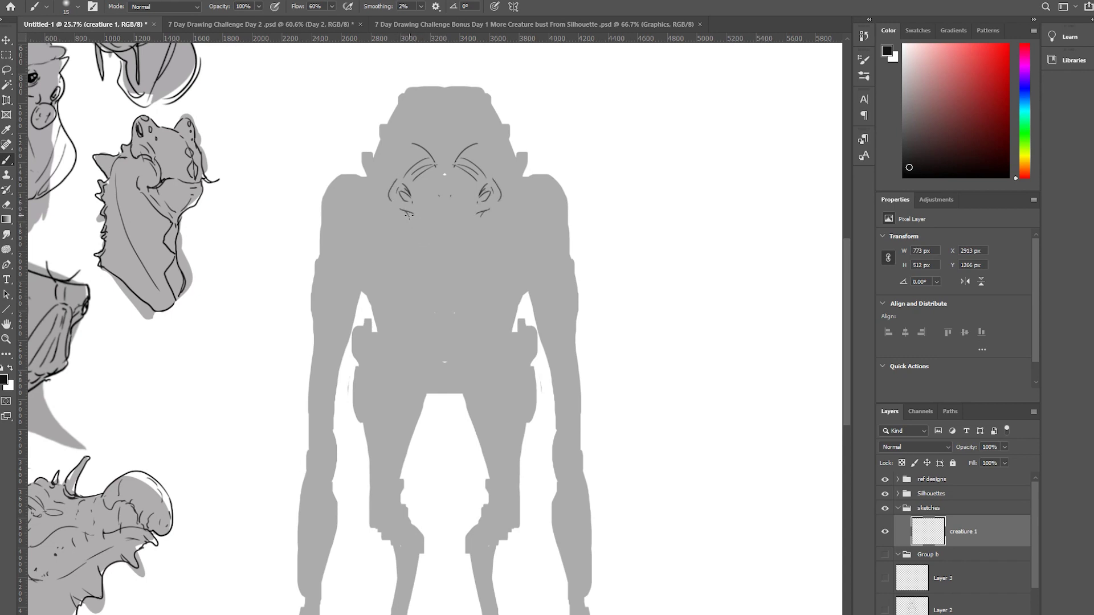
mouse_move(435, 220)
mouse_down()
mouse_move(415, 235)
mouse_move(451, 250)
mouse_move(410, 222)
mouse_move(415, 252)
mouse_up()
drag(429, 263, 444, 270)
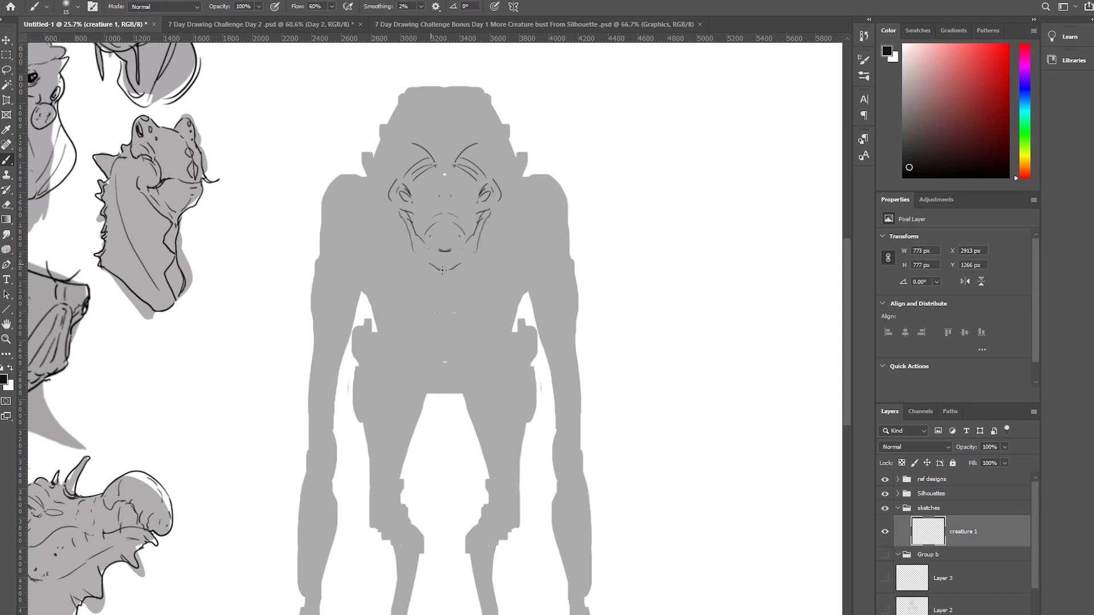
Outline the crown, shoulders, outer upper arms and chest, and add teeth and eye details to the face.
mouse_move(388, 175)
mouse_down()
mouse_move(409, 150)
mouse_move(379, 176)
mouse_move(407, 139)
mouse_move(453, 122)
mouse_move(411, 132)
mouse_move(346, 186)
mouse_move(315, 256)
mouse_up()
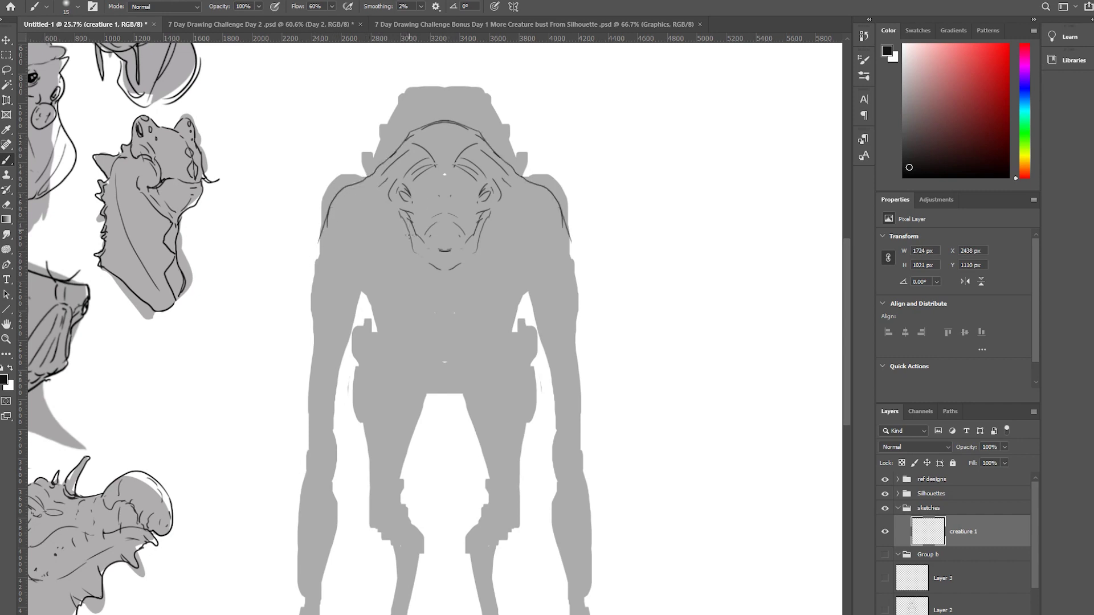
mouse_move(407, 234)
mouse_down()
mouse_move(431, 265)
mouse_move(431, 249)
mouse_up()
drag(405, 189, 411, 197)
drag(316, 243, 315, 311)
drag(344, 246, 367, 281)
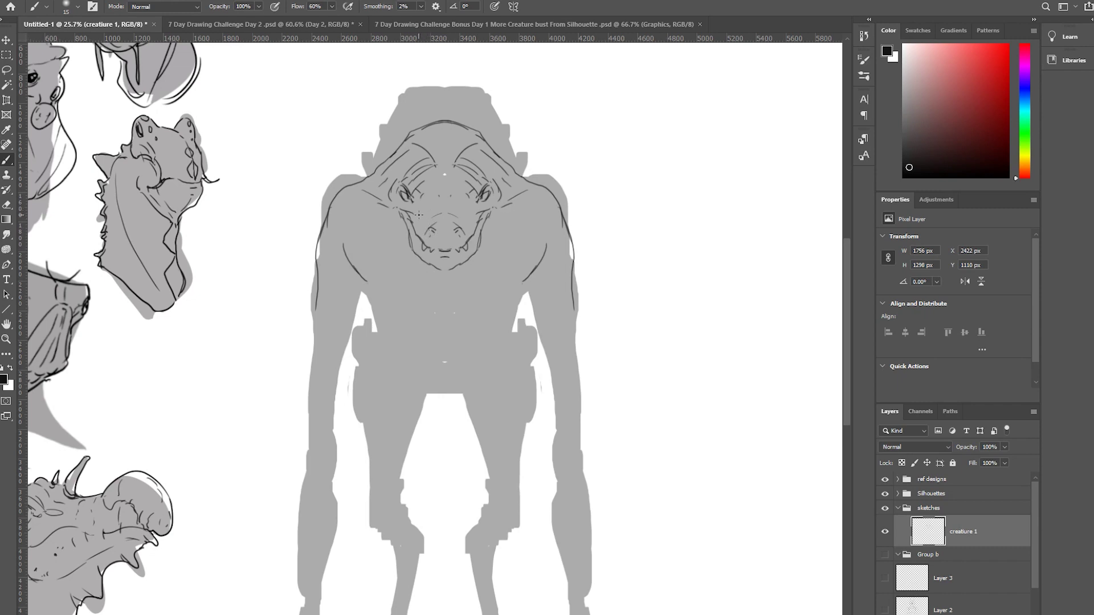
Erase both eyes with a 100 px eraser and redraw them as larger ovals with surrounding face lines.
key(e)
key(bracketright)
key(bracketright)
key(bracketright)
key(bracketright)
key(bracketright)
key(bracketright)
key(bracketright)
key(bracketright)
key(bracketright)
key(bracketright)
key(bracketright)
key(bracketright)
key(bracketright)
key(bracketright)
key(bracketright)
key(bracketright)
key(bracketright)
key(bracketright)
key(bracketright)
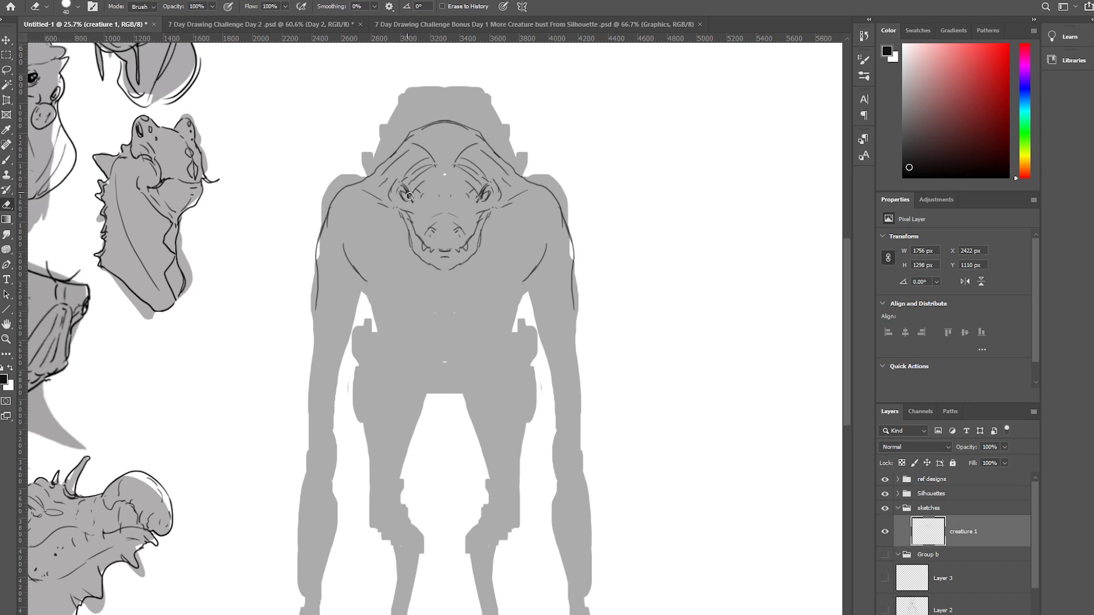
drag(482, 191, 412, 193)
key(x)
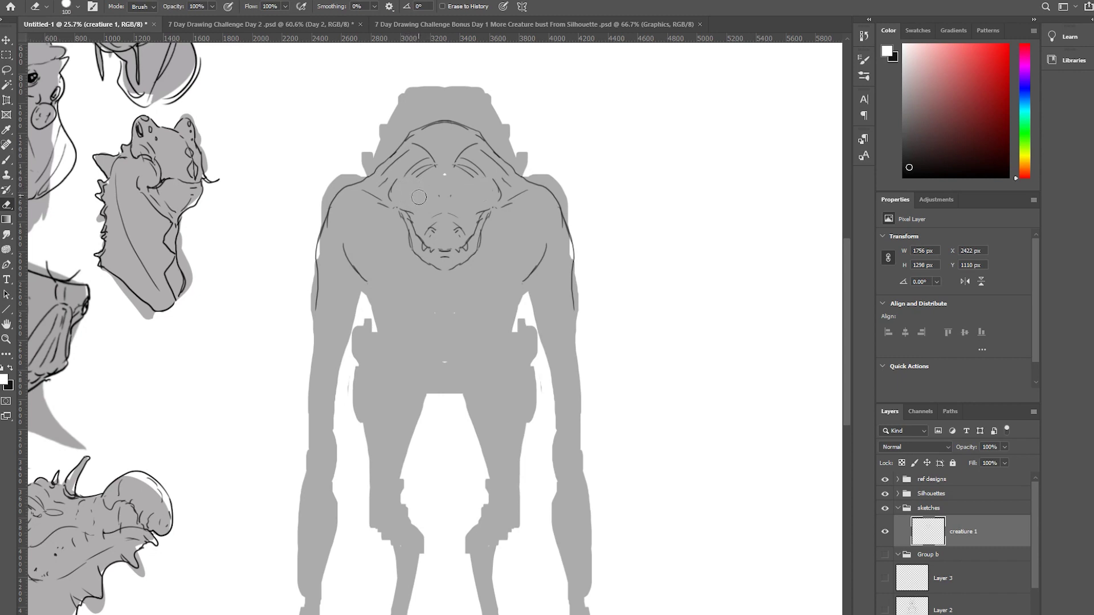
key(bracketleft)
key(bracketleft)
key(bracketleft)
key(x)
key(b)
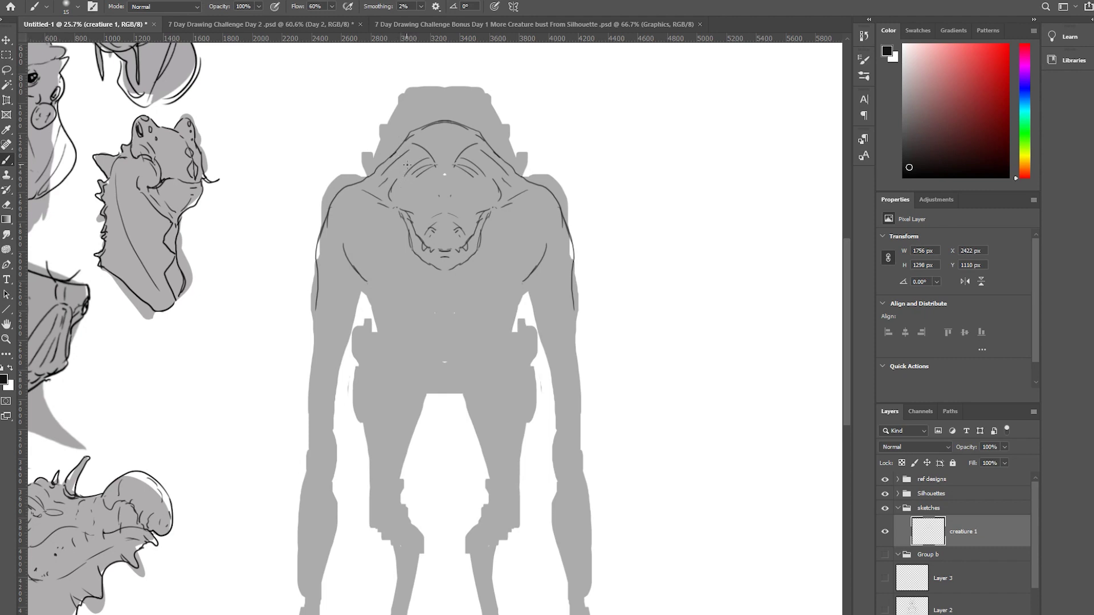
mouse_move(418, 180)
mouse_down()
mouse_move(400, 186)
mouse_move(416, 201)
mouse_move(410, 179)
mouse_move(416, 212)
mouse_move(422, 199)
mouse_move(401, 234)
mouse_up()
Draw the chest line, waist, hips, crotch and thigh contours down to the knees with mirrored black strokes.
key(bracketleft)
key(bracketleft)
key(bracketright)
key(bracketright)
mouse_move(363, 278)
mouse_down()
mouse_move(428, 281)
mouse_move(373, 300)
mouse_move(384, 328)
mouse_move(363, 357)
mouse_move(360, 407)
mouse_up()
key(bracketleft)
mouse_move(416, 373)
mouse_down()
mouse_move(429, 392)
mouse_move(449, 390)
mouse_move(425, 411)
mouse_move(406, 489)
mouse_up()
drag(362, 397, 371, 519)
mouse_move(404, 476)
mouse_down()
mouse_move(398, 505)
mouse_move(371, 508)
mouse_move(384, 526)
mouse_up()
drag(405, 487, 401, 475)
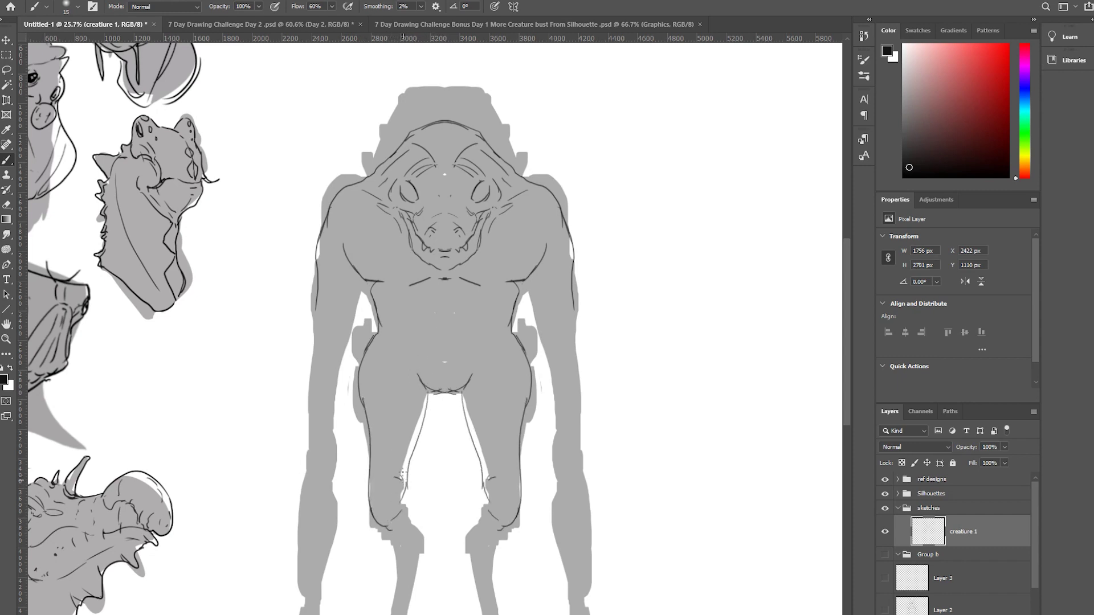
mouse_move(408, 384)
mouse_down()
mouse_move(415, 435)
mouse_move(403, 463)
mouse_up()
Outline both long arms from the armpits through the elbows and forearms down to the rounded hands.
drag(367, 279, 330, 411)
drag(317, 304, 299, 458)
scroll(356, 353, down, 5)
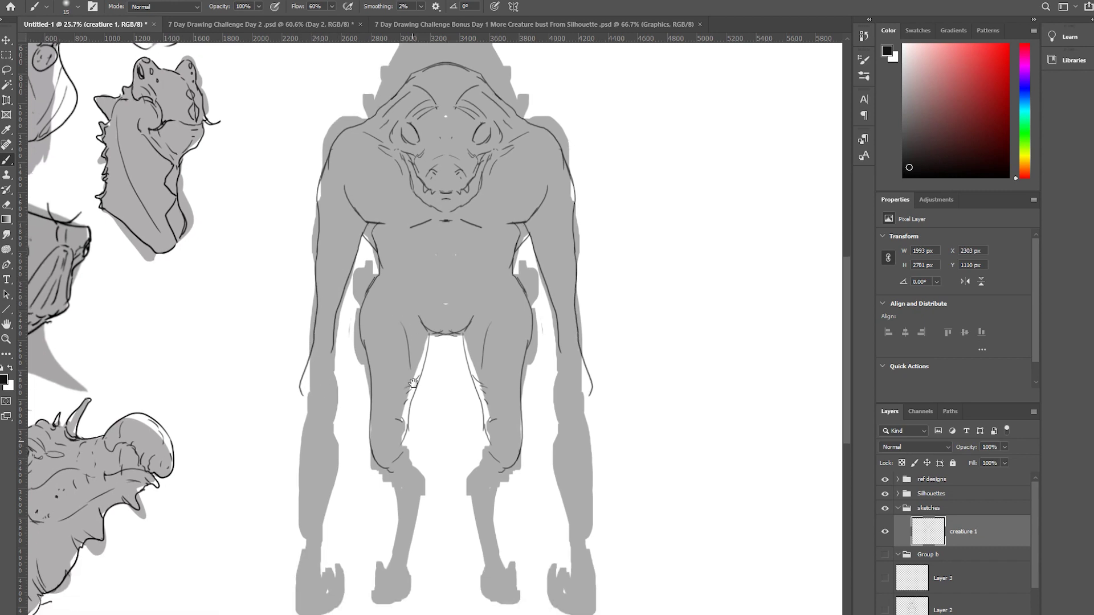
mouse_move(318, 353)
mouse_down()
mouse_move(326, 381)
mouse_move(328, 357)
mouse_move(336, 418)
mouse_move(326, 487)
mouse_up()
mouse_move(297, 394)
mouse_down()
mouse_move(307, 452)
mouse_move(292, 614)
mouse_move(320, 595)
mouse_up()
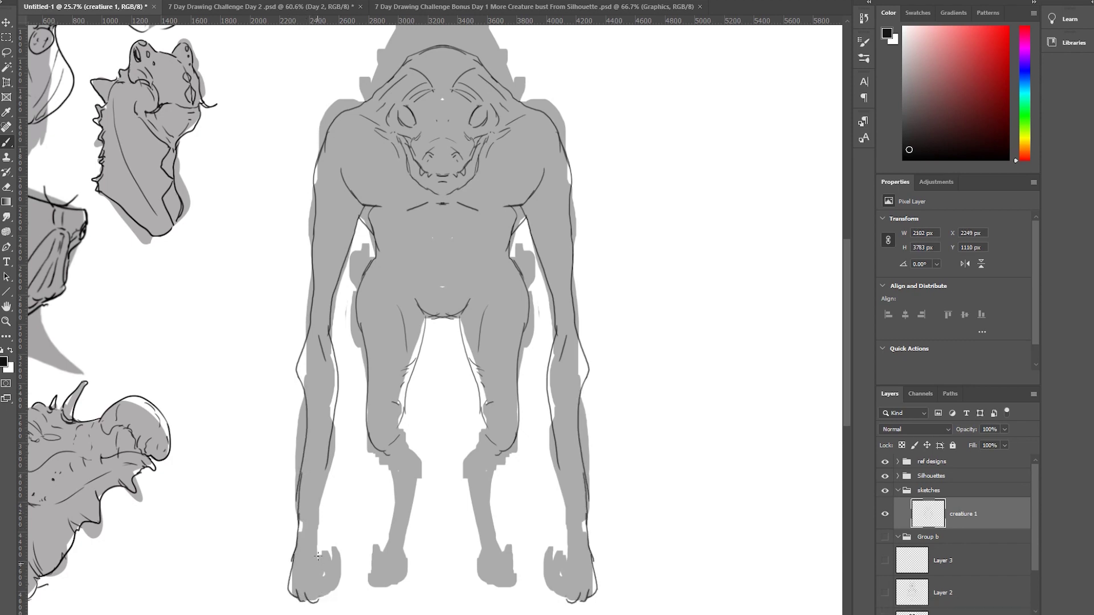
Draw curled clawed fingers and thumbs on both hands and refine the wrist, palm and knuckle contours.
mouse_move(318, 556)
mouse_down()
mouse_move(331, 591)
mouse_move(328, 579)
mouse_move(351, 587)
mouse_move(326, 588)
mouse_up()
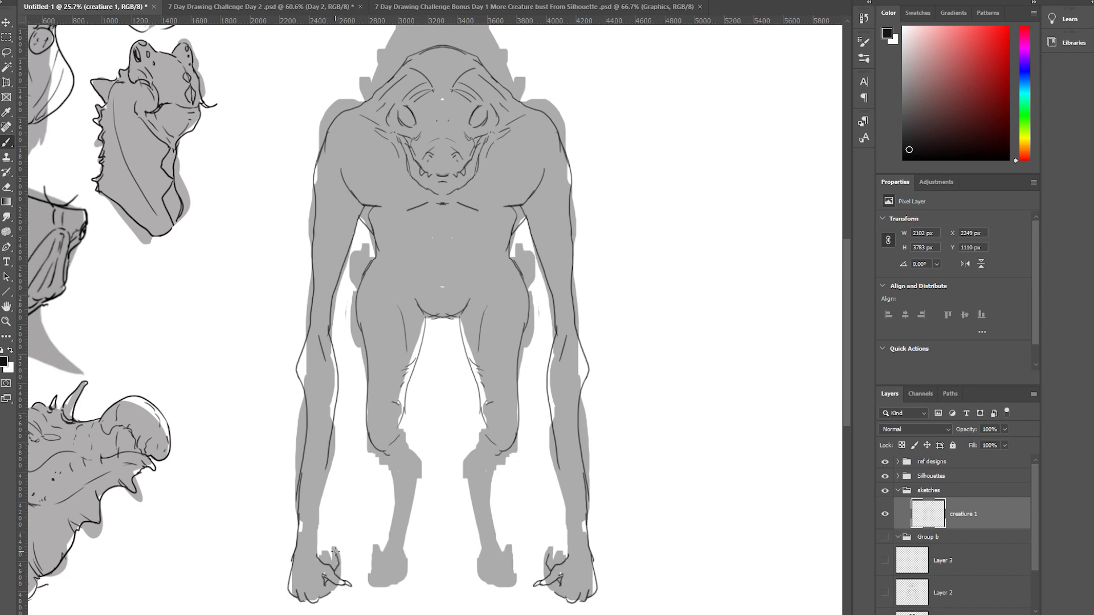
mouse_move(340, 548)
mouse_down()
mouse_move(346, 578)
mouse_move(341, 541)
mouse_move(337, 557)
mouse_up()
mouse_move(549, 558)
mouse_down()
mouse_move(554, 544)
mouse_move(553, 593)
mouse_up()
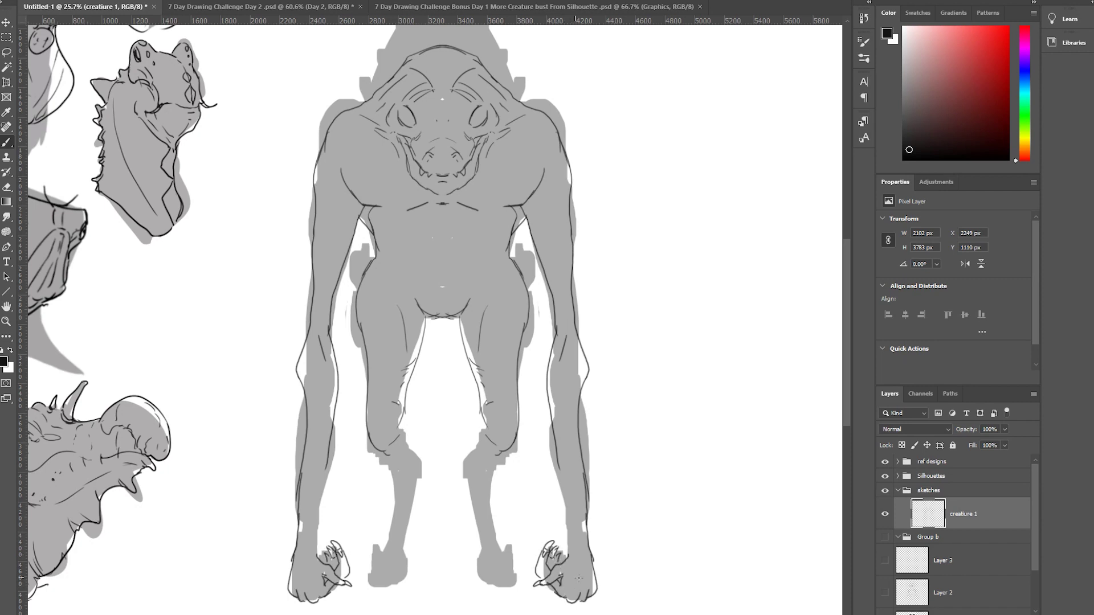
key(x)
mouse_move(578, 585)
mouse_down()
mouse_move(592, 608)
mouse_move(565, 597)
mouse_move(579, 611)
mouse_move(582, 592)
mouse_move(577, 570)
mouse_up()
key(x)
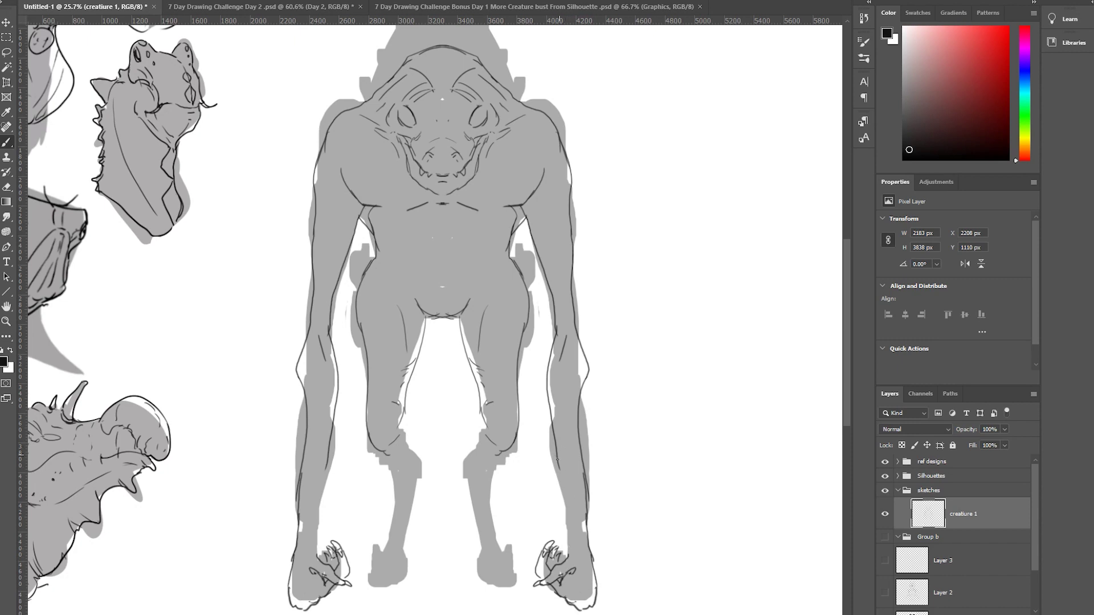
drag(559, 466, 569, 559)
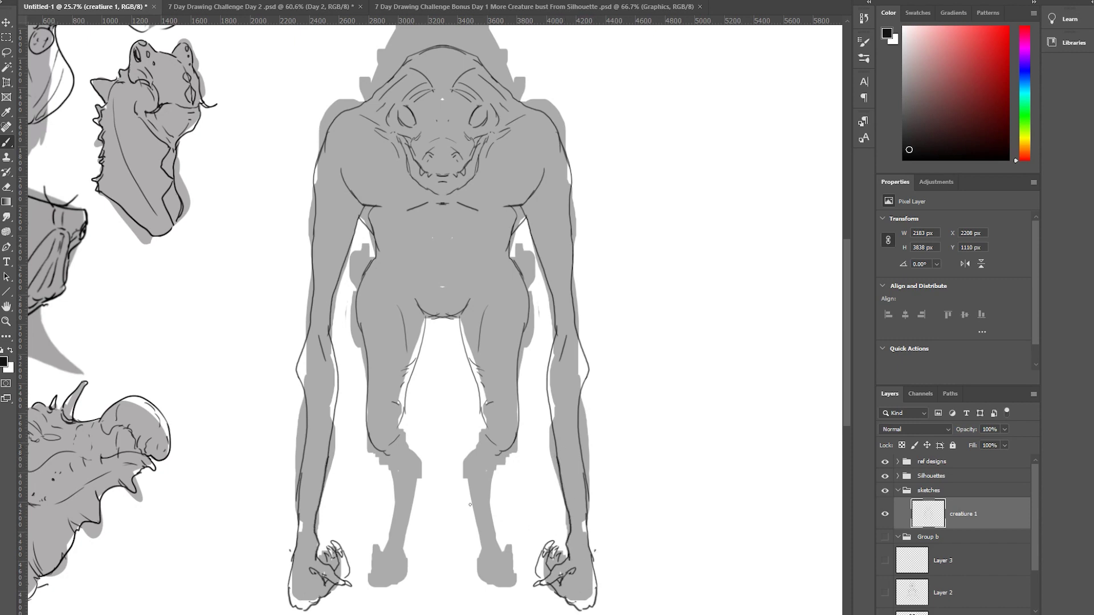
mouse_move(291, 581)
mouse_down()
mouse_move(303, 574)
mouse_move(323, 580)
mouse_move(313, 576)
mouse_move(308, 602)
mouse_up()
key(x)
key(x)
Outline the lower legs from the knees to the ankles and draw clawed toes on both feet.
mouse_move(400, 438)
mouse_down()
mouse_move(421, 456)
mouse_move(420, 479)
mouse_move(423, 467)
mouse_move(406, 541)
mouse_up()
mouse_move(382, 459)
mouse_down()
mouse_move(404, 478)
mouse_move(413, 470)
mouse_move(371, 560)
mouse_move(386, 594)
mouse_up()
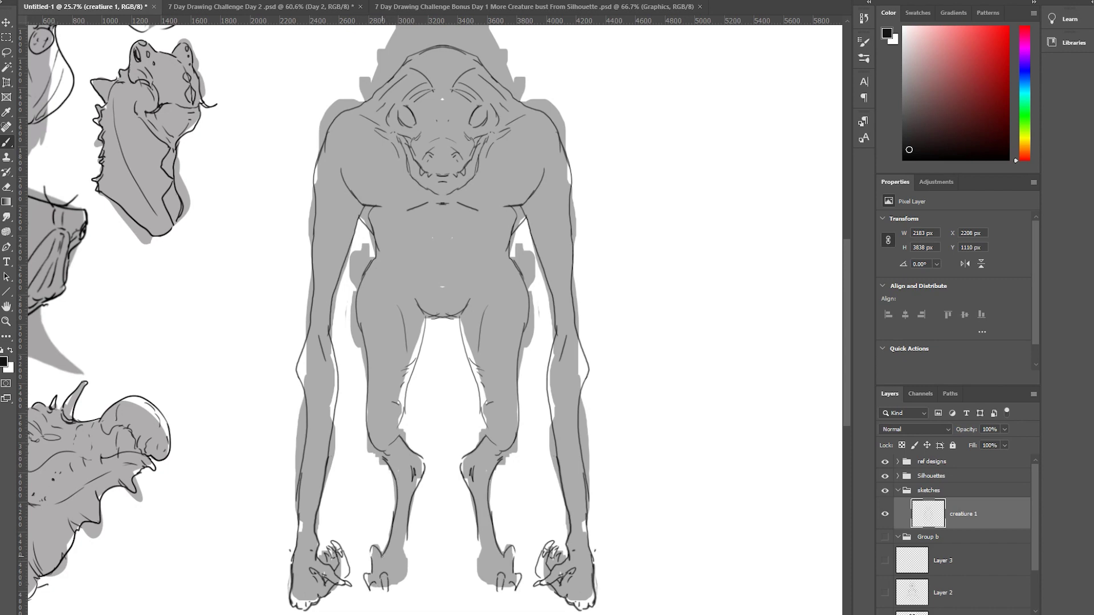
drag(382, 556, 390, 558)
mouse_move(382, 556)
mouse_down()
mouse_move(397, 572)
mouse_move(405, 556)
mouse_move(421, 574)
mouse_move(394, 583)
mouse_up()
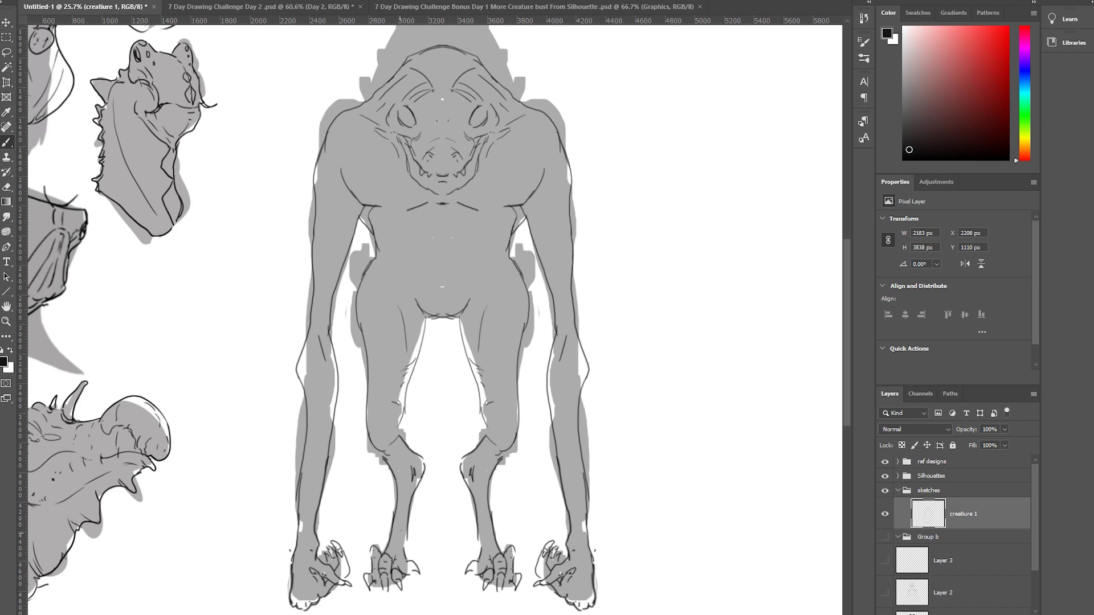
Refine the knee contours, add hip creases and a short sternum mark, and clear the navel mark on the belly.
drag(370, 436, 381, 458)
drag(404, 416, 399, 433)
drag(389, 267, 408, 298)
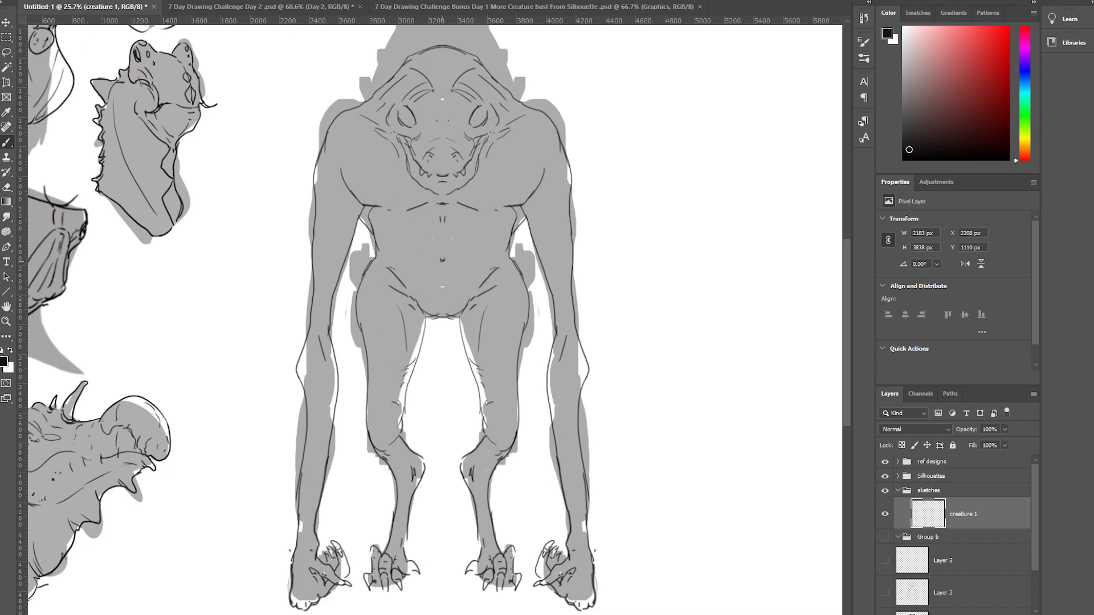
key(x)
drag(442, 262, 443, 260)
key(x)
Detail the head with slit pupils, brow folds, forehead bumps, small side spikes, a reworked jaw and a throat mark.
drag(406, 105, 420, 129)
drag(372, 101, 373, 91)
drag(435, 69, 434, 127)
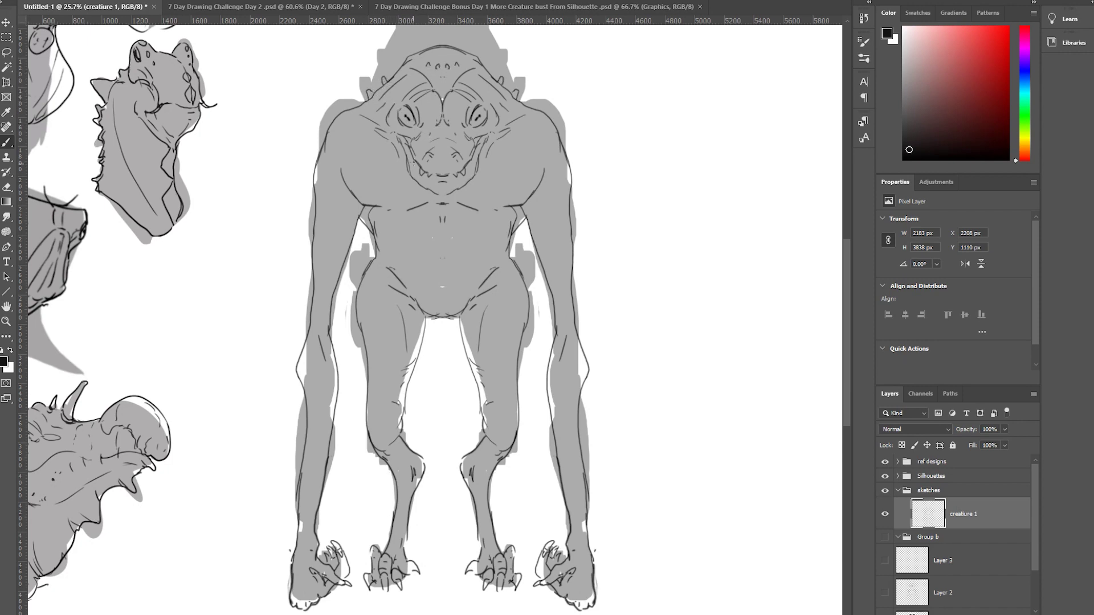
key(x)
mouse_move(414, 165)
mouse_down()
mouse_move(413, 181)
mouse_move(407, 169)
mouse_move(445, 192)
mouse_move(422, 181)
mouse_move(438, 207)
mouse_move(447, 197)
mouse_move(442, 219)
mouse_up()
key(x)
key(x)
key(x)
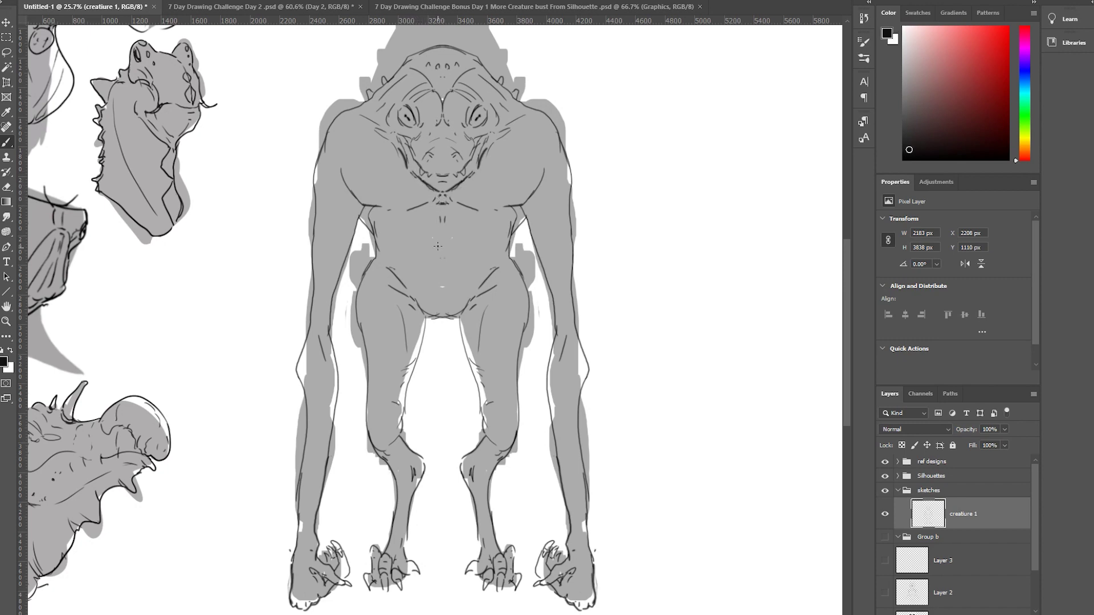
Add muscle lines, wrinkles and small spots to the torso sides, shoulders, upper arms and forearms.
mouse_move(374, 217)
mouse_down()
mouse_move(336, 207)
mouse_move(333, 268)
mouse_up()
drag(328, 199, 335, 183)
drag(366, 123, 361, 129)
key(x)
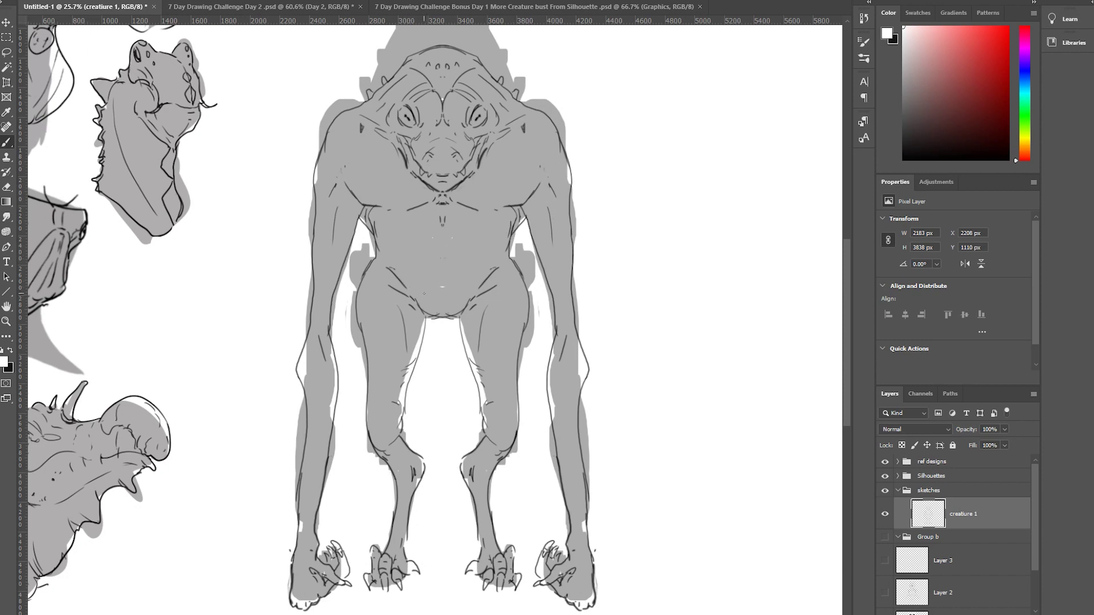
key(x)
mouse_move(310, 420)
mouse_down()
mouse_move(304, 430)
mouse_move(334, 433)
mouse_move(319, 438)
mouse_up()
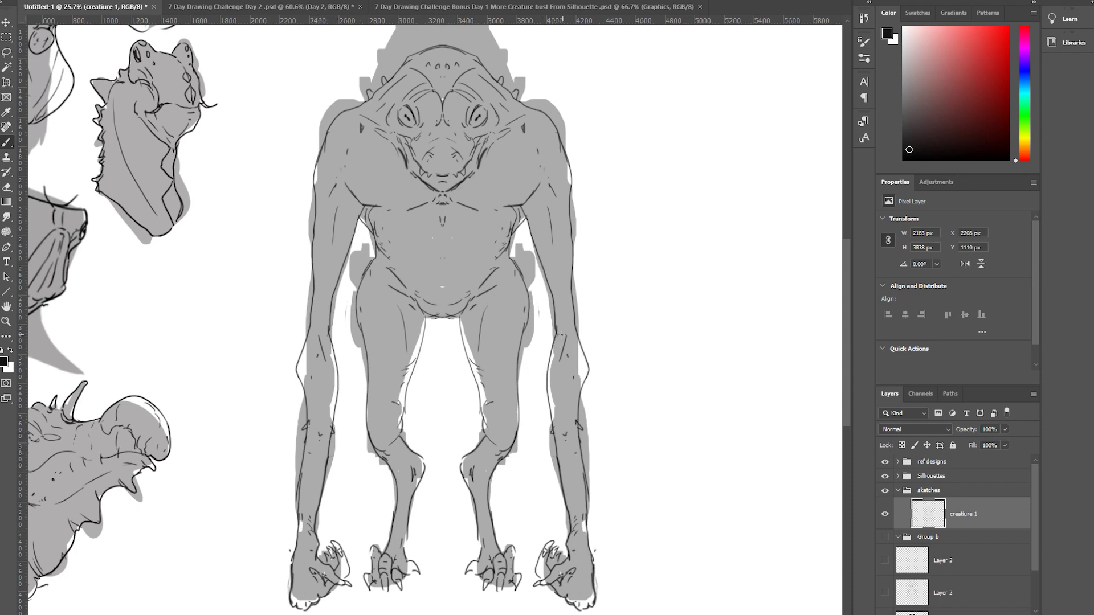
Rework the outer contours of the upper arms and strengthen the elbow and armpit lines.
drag(562, 332, 558, 340)
drag(573, 207, 570, 248)
key(x)
drag(314, 203, 315, 220)
key(x)
drag(316, 196, 312, 245)
key(x)
key(x)
drag(313, 210, 320, 237)
drag(363, 207, 356, 232)
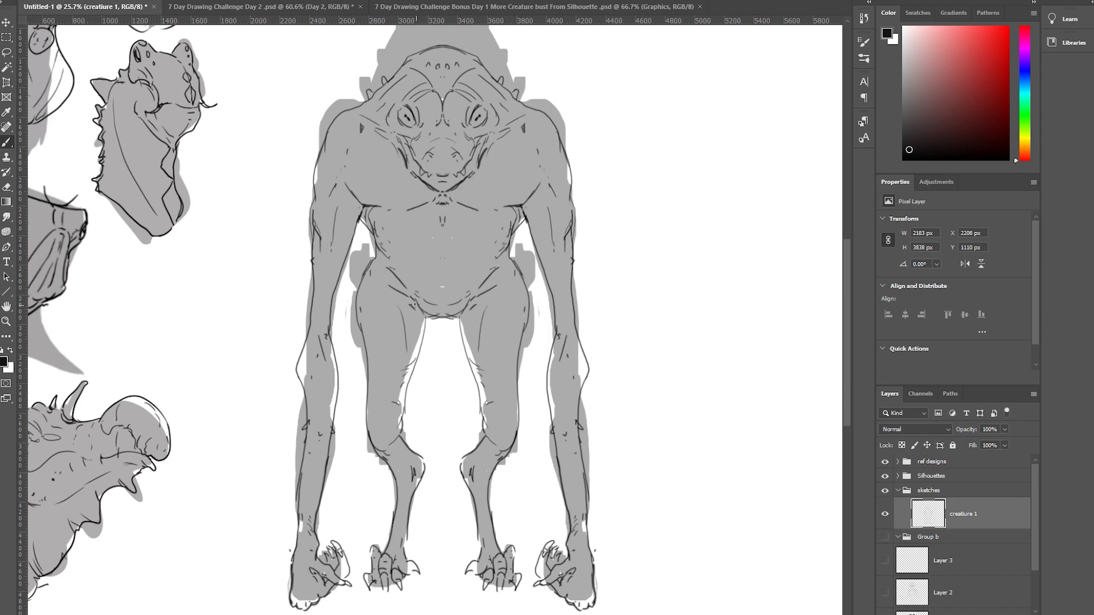
Strengthen the inner thigh, knee and shin contours of both legs with extra black lines.
drag(414, 304, 427, 343)
drag(401, 434, 391, 445)
drag(468, 466, 461, 483)
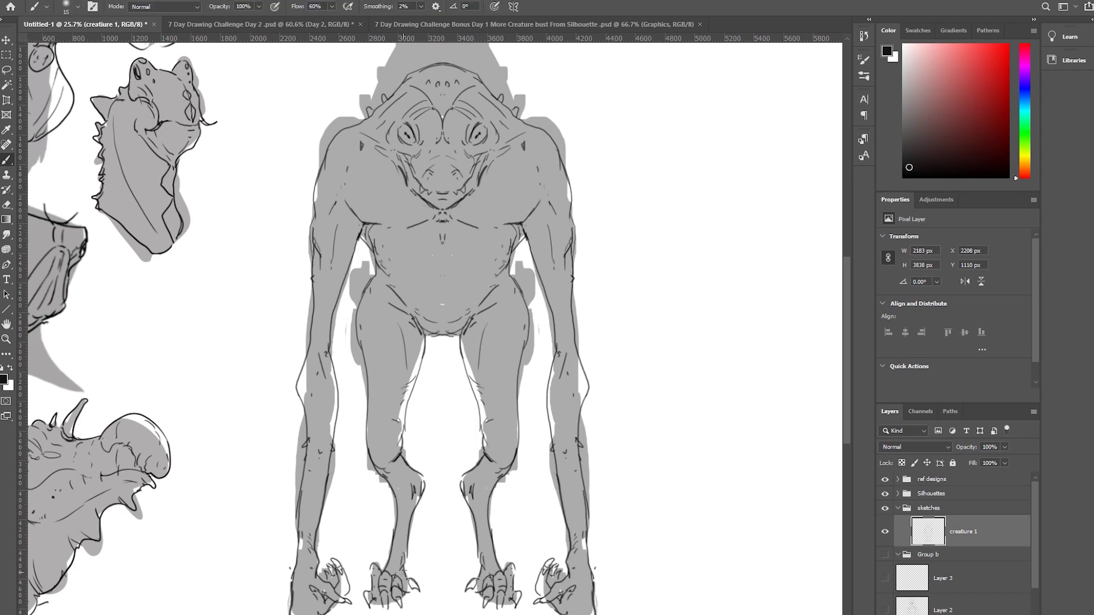
drag(409, 499, 402, 552)
Hide the creature 1 sketch and the Layer 14 silhouette, and show the horned silhouette on Layer 14 copy.
scroll(484, 406, down, 3)
scroll(507, 418, up, 2)
scroll(506, 418, down, 1)
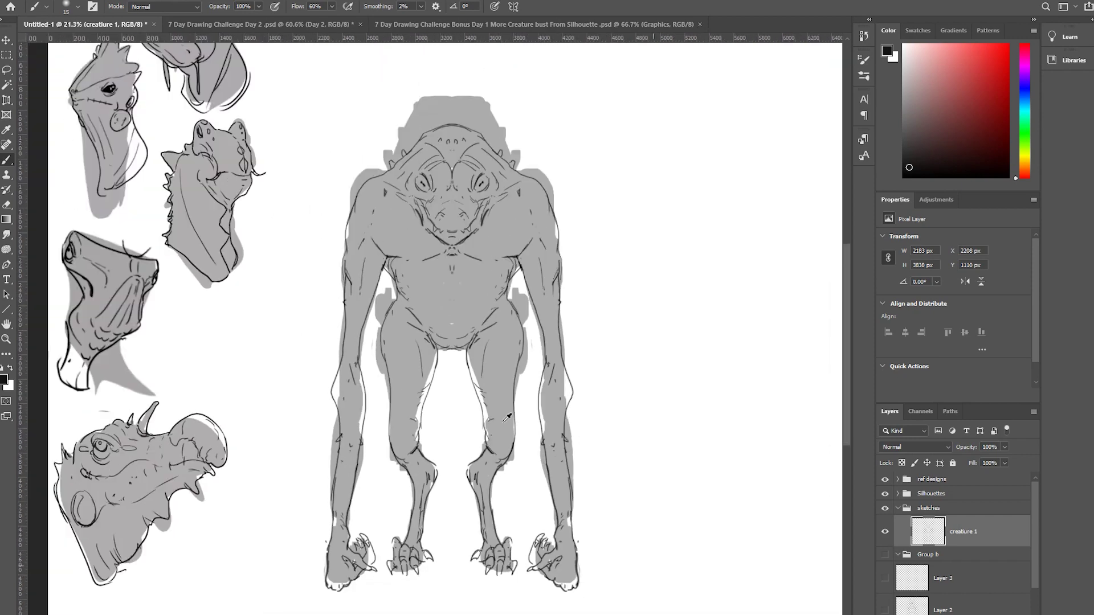
scroll(617, 417, up, 1)
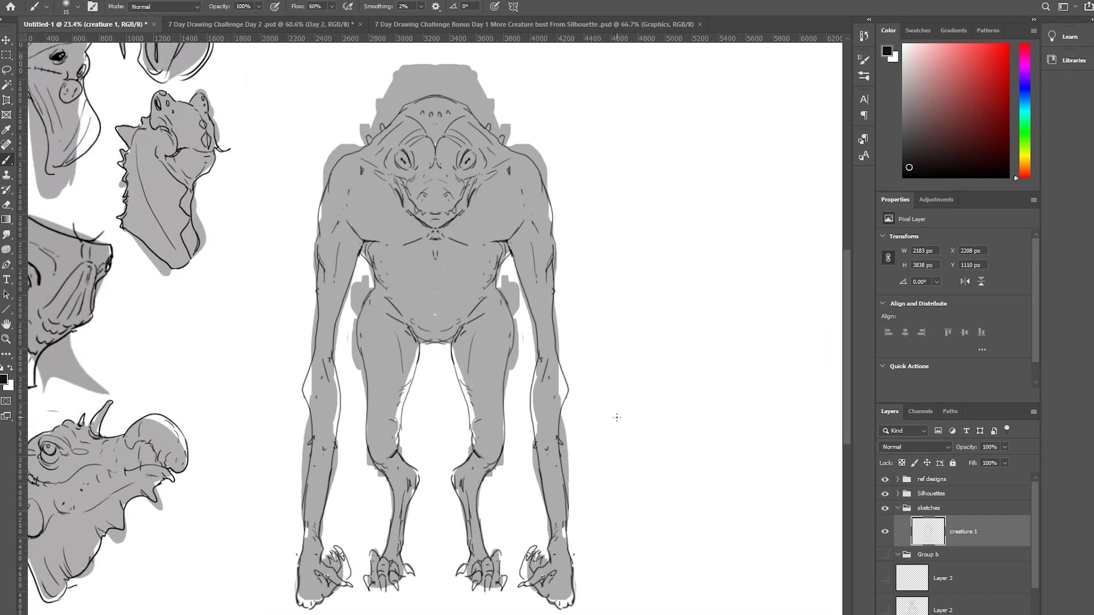
click(885, 531)
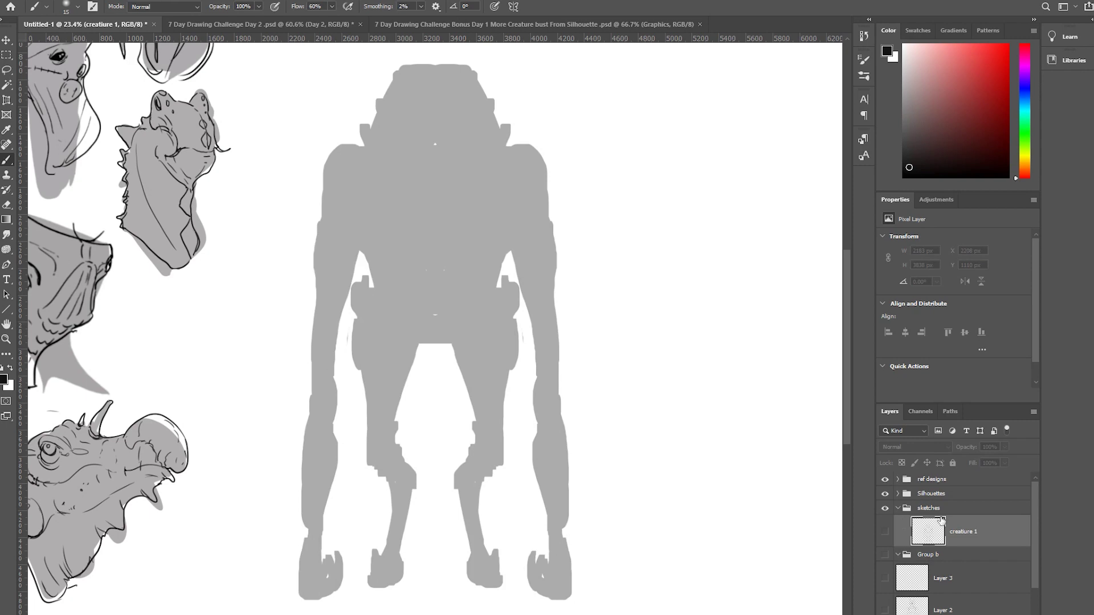
click(899, 494)
click(885, 516)
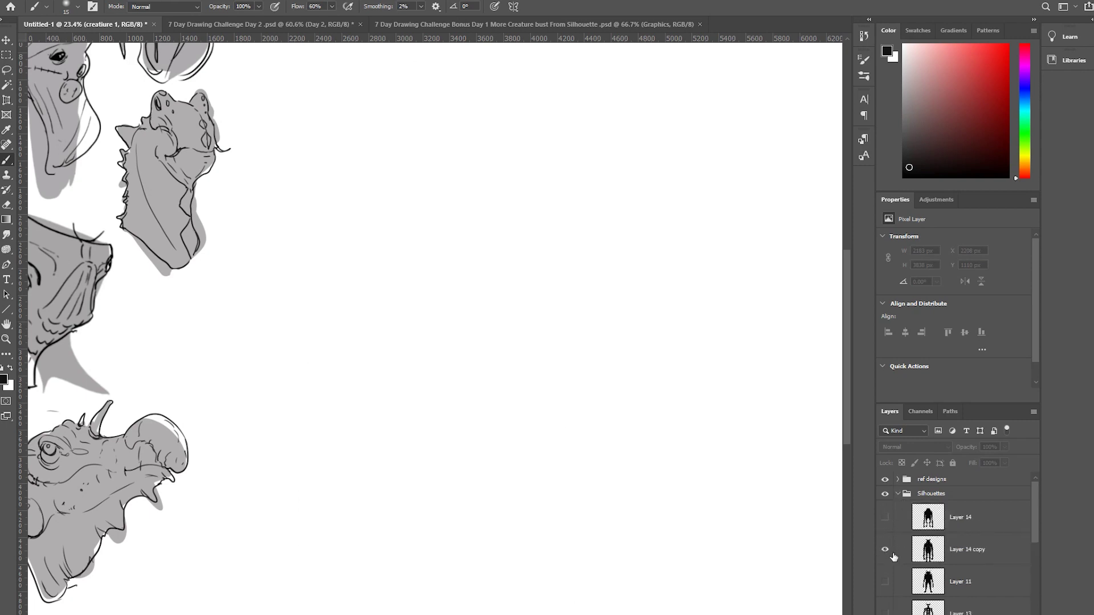
click(885, 549)
scroll(680, 367, down, 3)
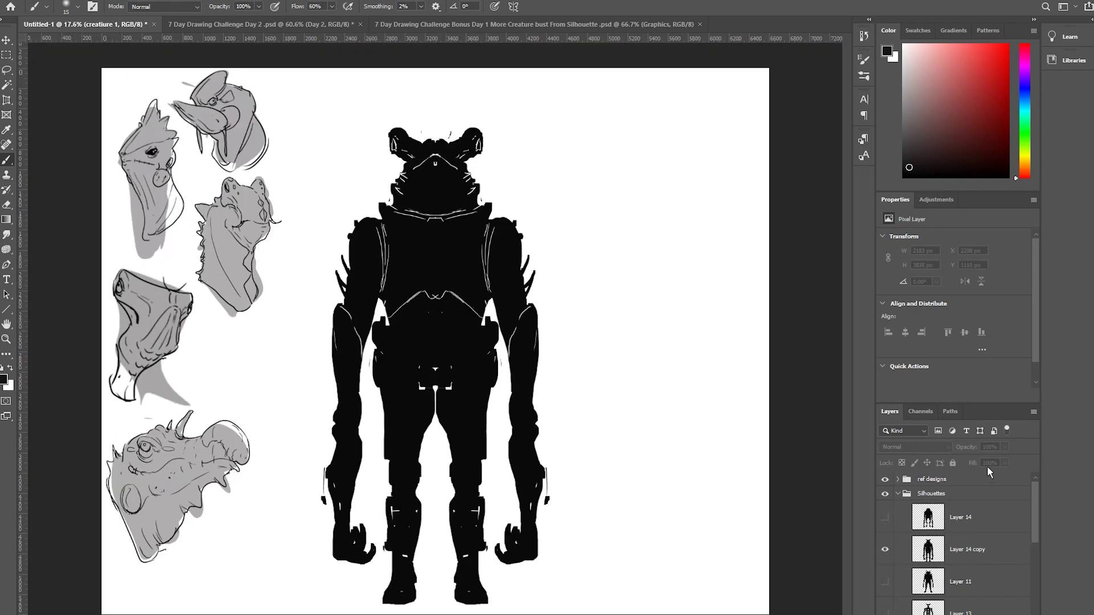
Lower the opacity of Layer 14 copy to a pale grey and add a layer named sketch above it.
click(938, 548)
click(1004, 447)
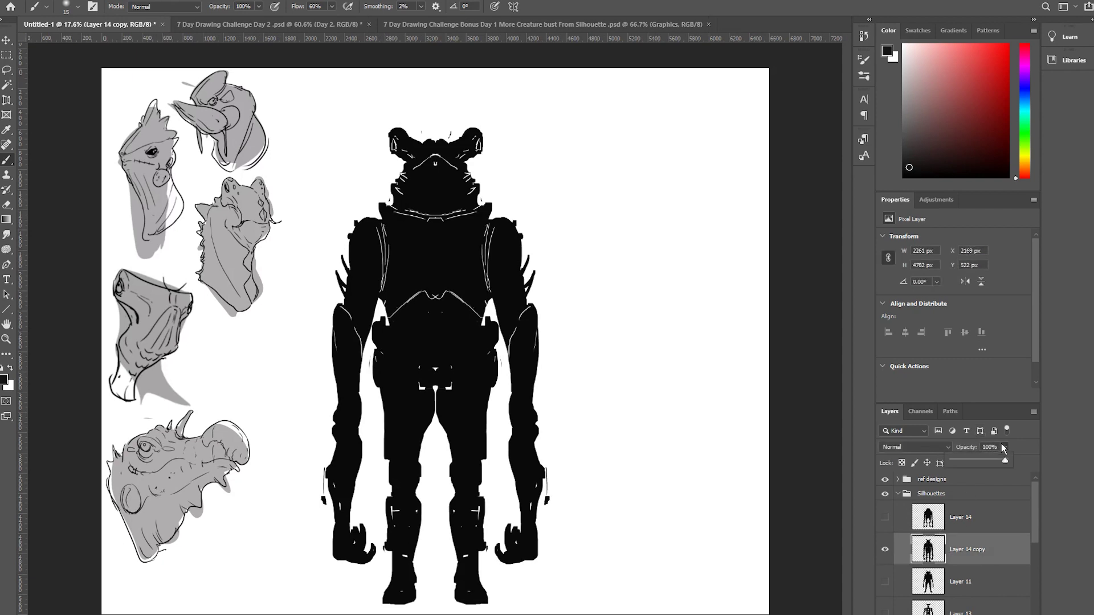
drag(1003, 460, 966, 461)
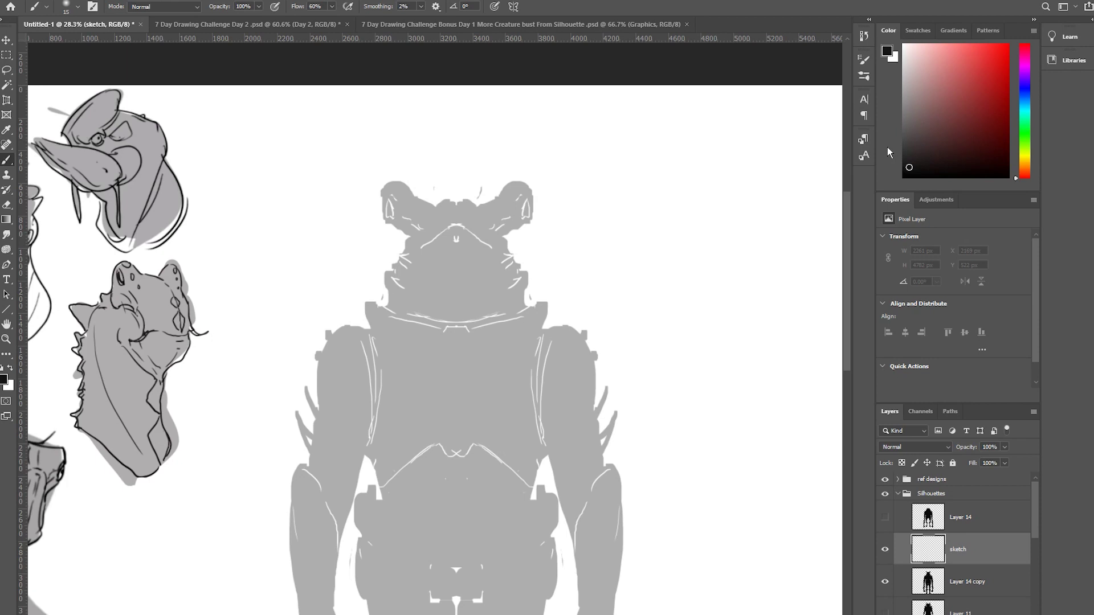
Outline the two eye stalks, the brow ridge and the jagged sides of the creature's head with mirrored black lines.
scroll(595, 244, down, 4)
drag(441, 352, 369, 295)
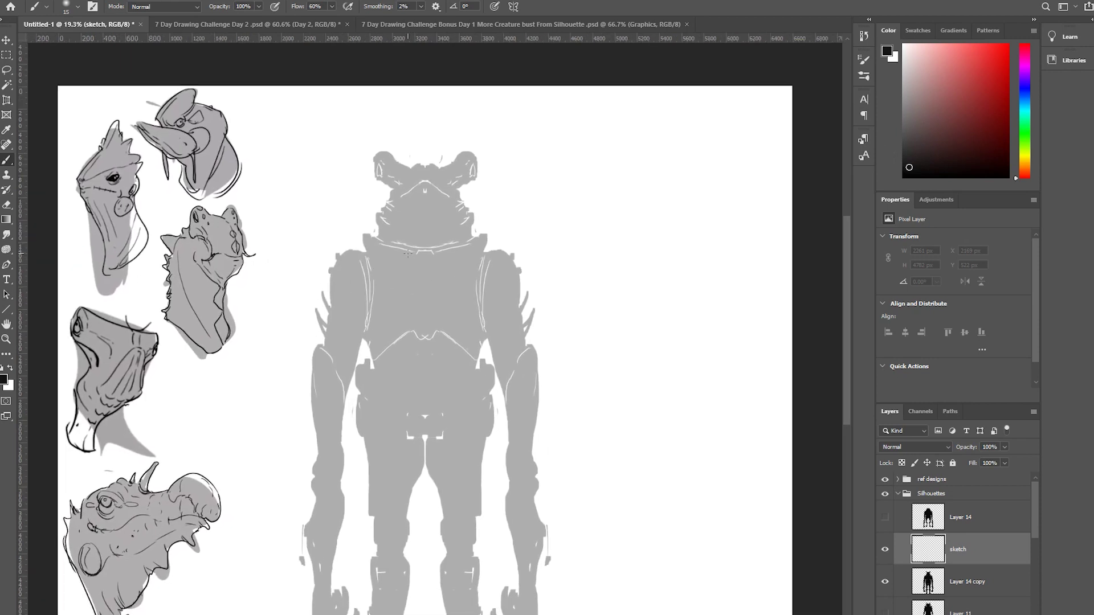
scroll(427, 213, up, 3)
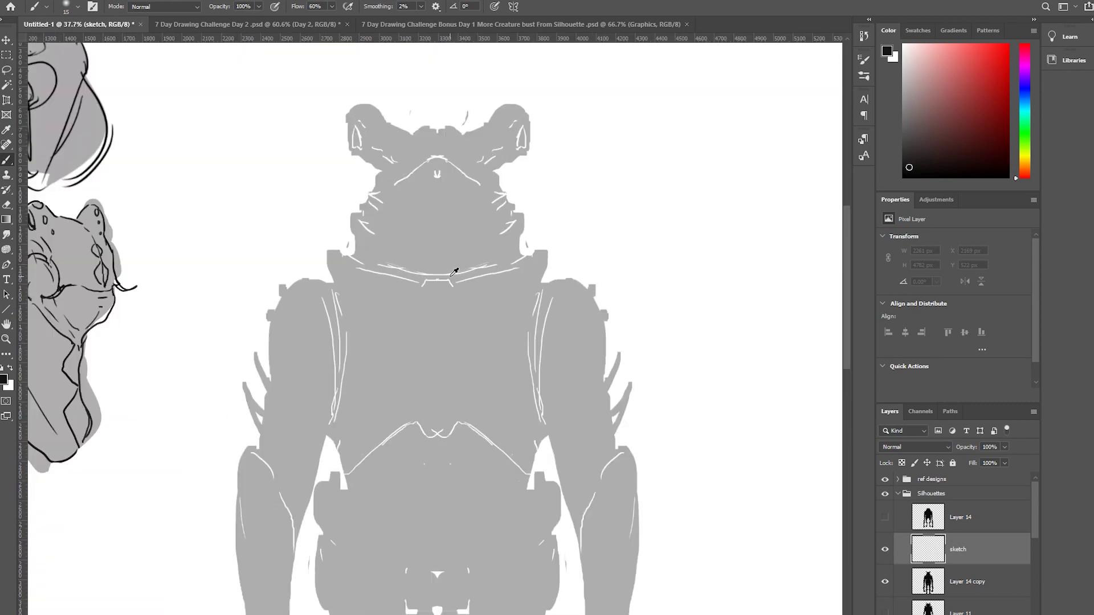
scroll(457, 268, up, 1)
drag(478, 305, 468, 349)
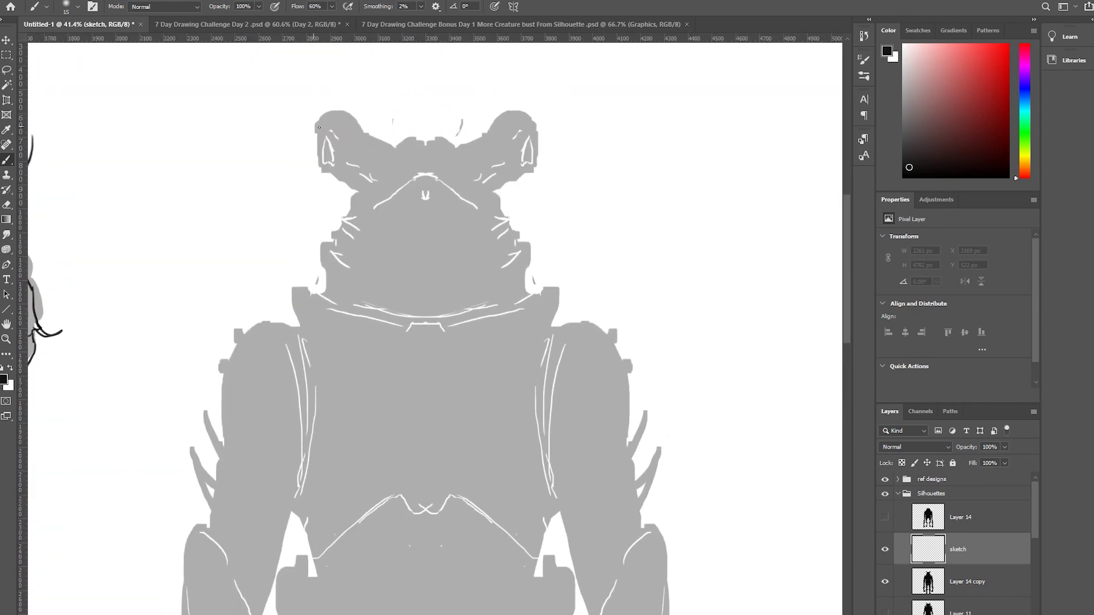
mouse_move(322, 112)
mouse_down()
mouse_move(316, 154)
mouse_move(333, 140)
mouse_move(325, 127)
mouse_move(324, 175)
mouse_move(342, 144)
mouse_move(336, 120)
mouse_up()
mouse_move(347, 144)
mouse_down()
mouse_move(379, 194)
mouse_move(341, 182)
mouse_move(361, 195)
mouse_up()
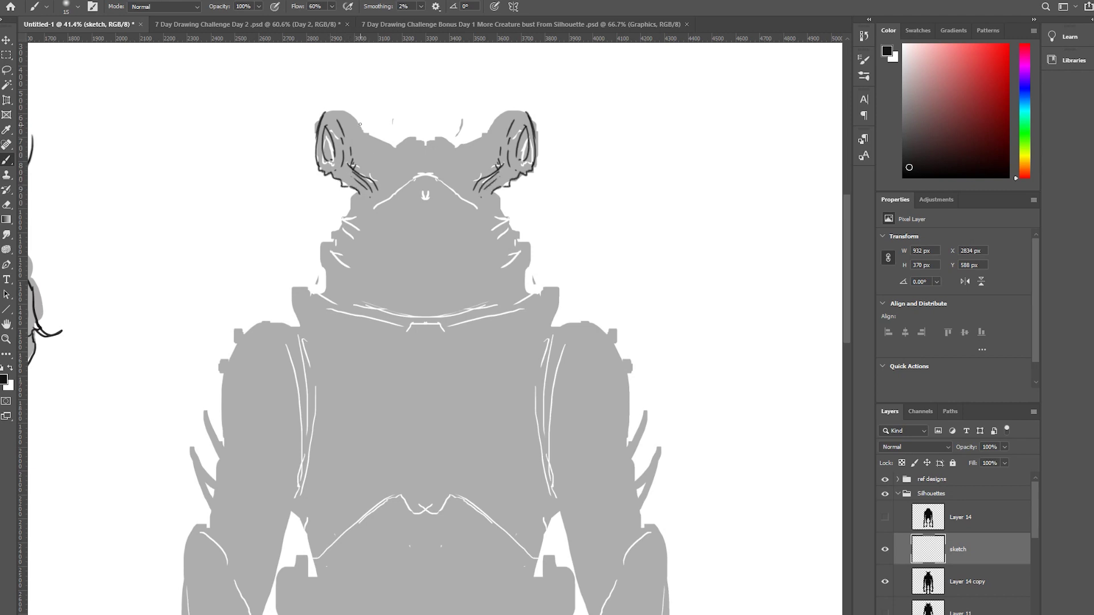
mouse_move(325, 114)
mouse_down()
mouse_move(392, 156)
mouse_move(390, 144)
mouse_move(412, 137)
mouse_move(419, 154)
mouse_move(441, 141)
mouse_move(407, 184)
mouse_move(425, 174)
mouse_move(372, 215)
mouse_move(373, 201)
mouse_move(351, 194)
mouse_move(333, 242)
mouse_up()
Draw vertical grooves down the creature's face, a small mouth mark beneath them and a rounded jaw line.
drag(428, 197, 426, 259)
mouse_move(409, 218)
mouse_down()
mouse_move(408, 266)
mouse_move(389, 262)
mouse_up()
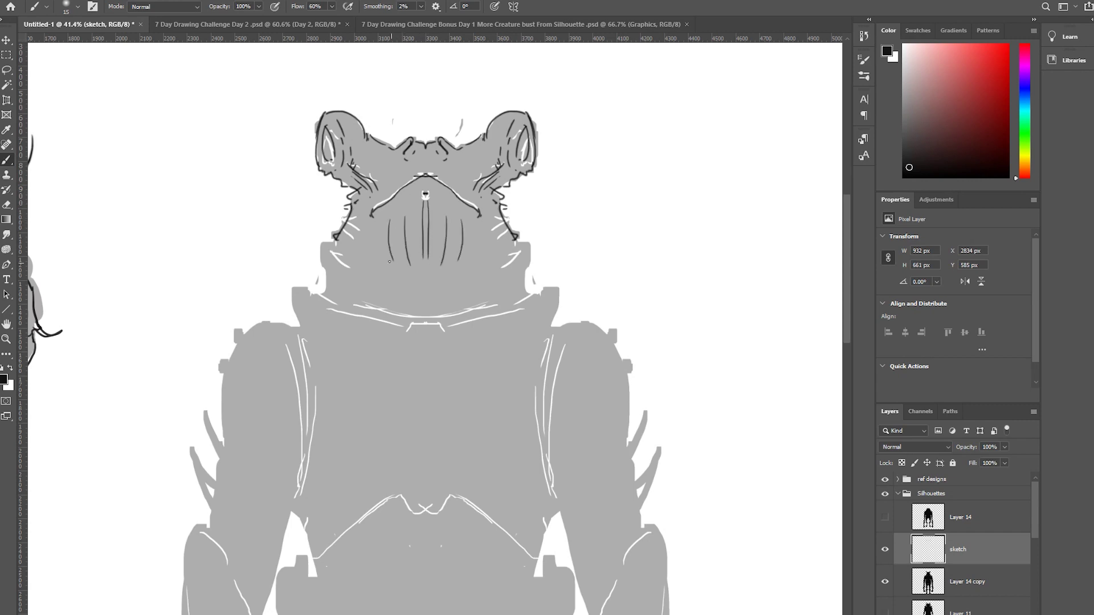
mouse_move(369, 221)
mouse_down()
mouse_move(367, 245)
mouse_move(394, 278)
mouse_move(426, 283)
mouse_up()
drag(338, 252, 422, 300)
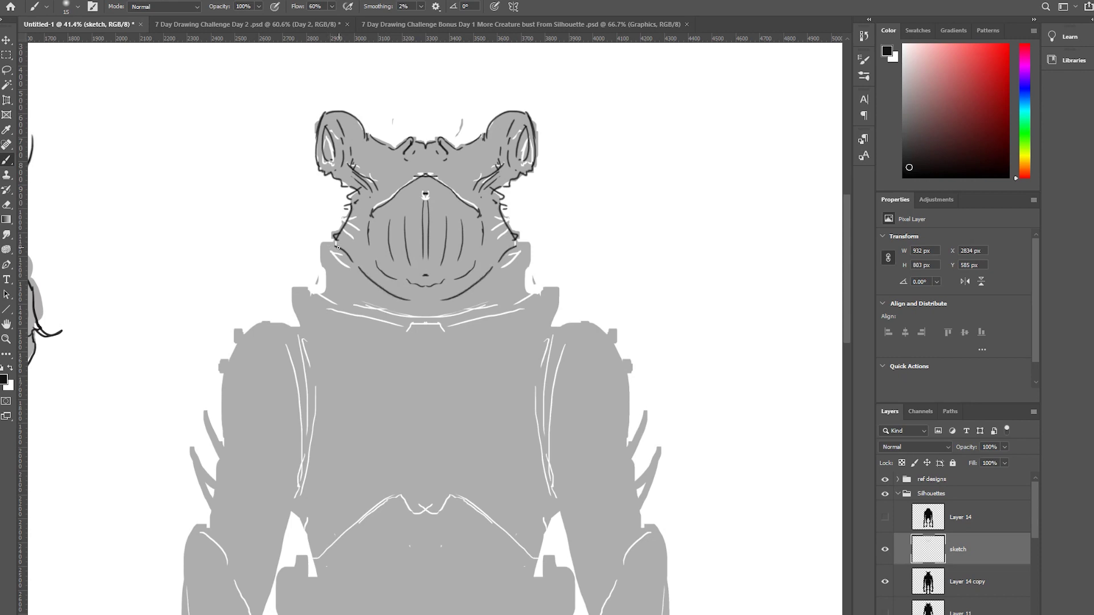
Draw the neck collar around the jaw with small clasps at the sides and a narrow connector at the centre.
mouse_move(338, 247)
mouse_down()
mouse_move(322, 245)
mouse_move(341, 302)
mouse_up()
mouse_move(348, 304)
mouse_down()
mouse_move(466, 310)
mouse_move(436, 302)
mouse_move(418, 312)
mouse_up()
drag(347, 266, 364, 285)
key(ctrl+z)
key(ctrl+z)
mouse_move(368, 281)
mouse_down()
mouse_move(353, 276)
mouse_move(361, 282)
mouse_up()
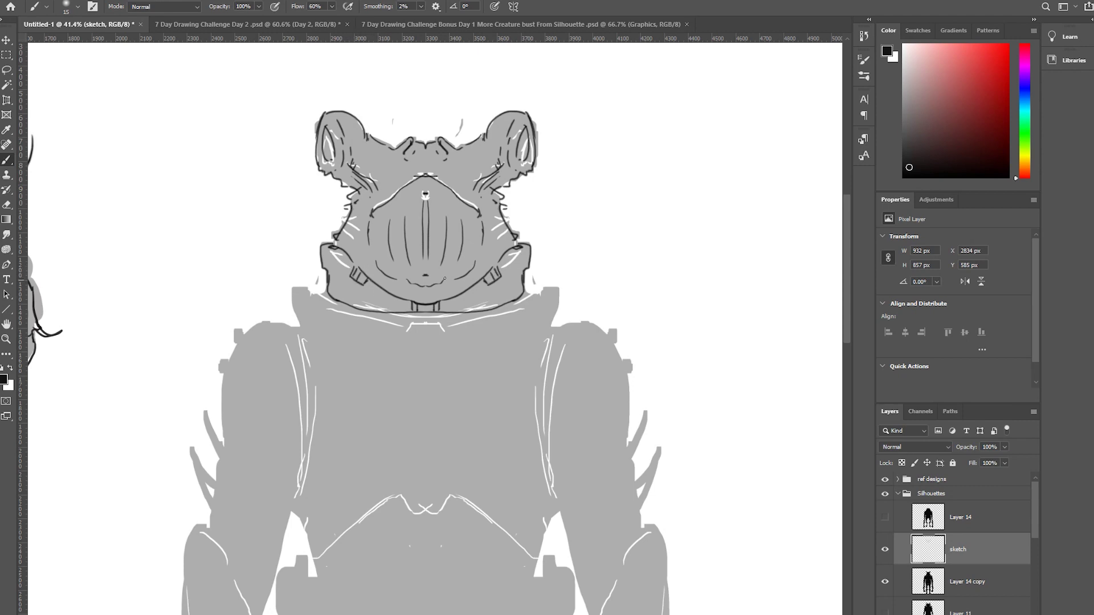
drag(523, 271, 524, 286)
Outline the torso vest with a flared collar, T-shaped emblem, curved sides, arched lower edge and central buckle.
mouse_move(324, 285)
mouse_down()
mouse_move(304, 327)
mouse_move(338, 323)
mouse_move(327, 303)
mouse_move(303, 297)
mouse_move(418, 332)
mouse_move(406, 330)
mouse_move(435, 325)
mouse_move(426, 355)
mouse_up()
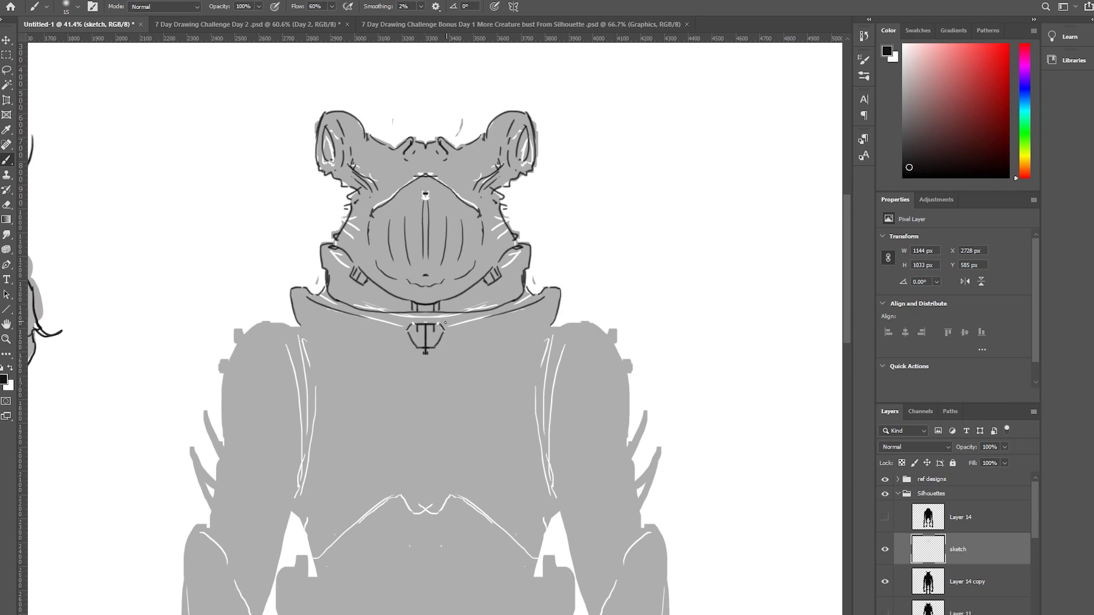
mouse_move(296, 315)
mouse_down()
mouse_move(314, 369)
mouse_move(295, 493)
mouse_move(312, 550)
mouse_move(387, 499)
mouse_move(425, 511)
mouse_move(432, 497)
mouse_move(415, 511)
mouse_up()
drag(422, 499, 424, 509)
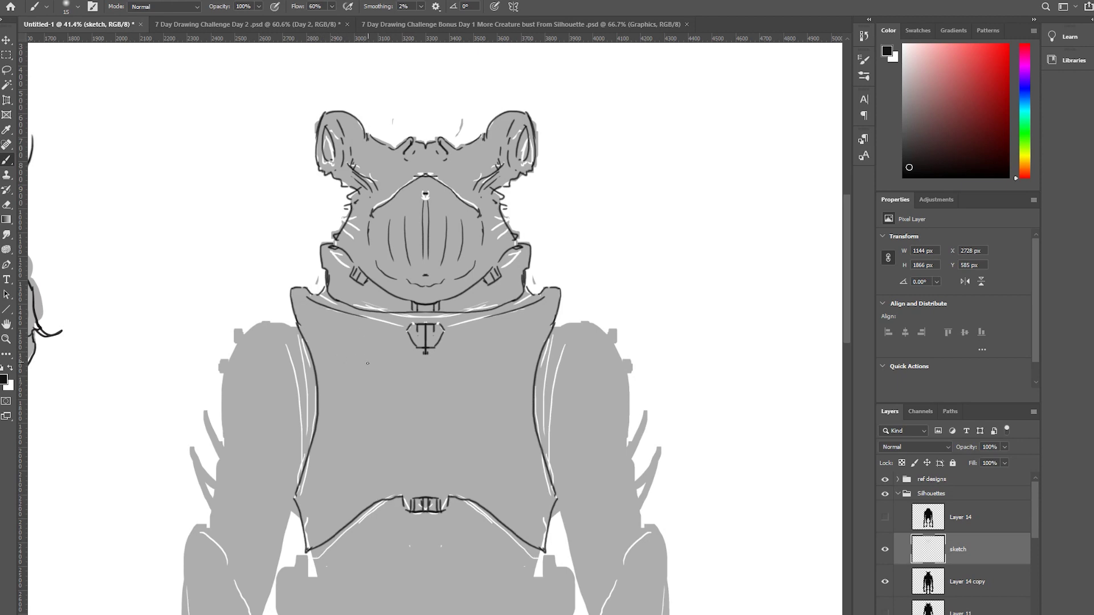
Draw a chest panel with small rectangular windows and a slot, and hatch its side edges.
mouse_move(386, 385)
mouse_down()
mouse_move(431, 374)
mouse_move(388, 414)
mouse_move(383, 438)
mouse_move(426, 436)
mouse_move(388, 450)
mouse_move(410, 451)
mouse_move(398, 450)
mouse_up()
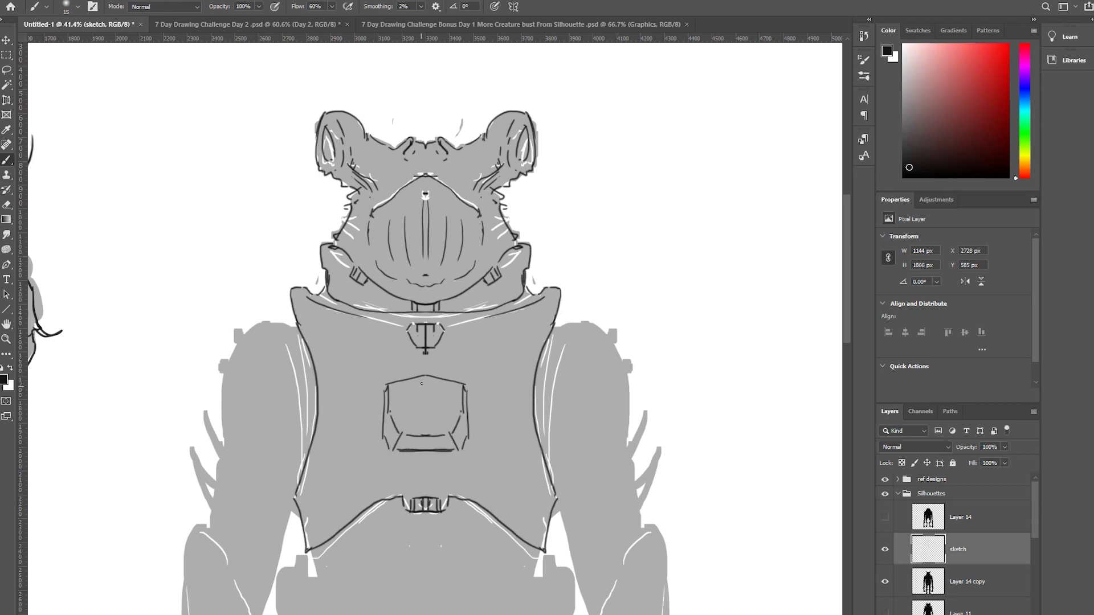
drag(398, 390, 406, 401)
drag(412, 391, 412, 405)
drag(421, 391, 423, 426)
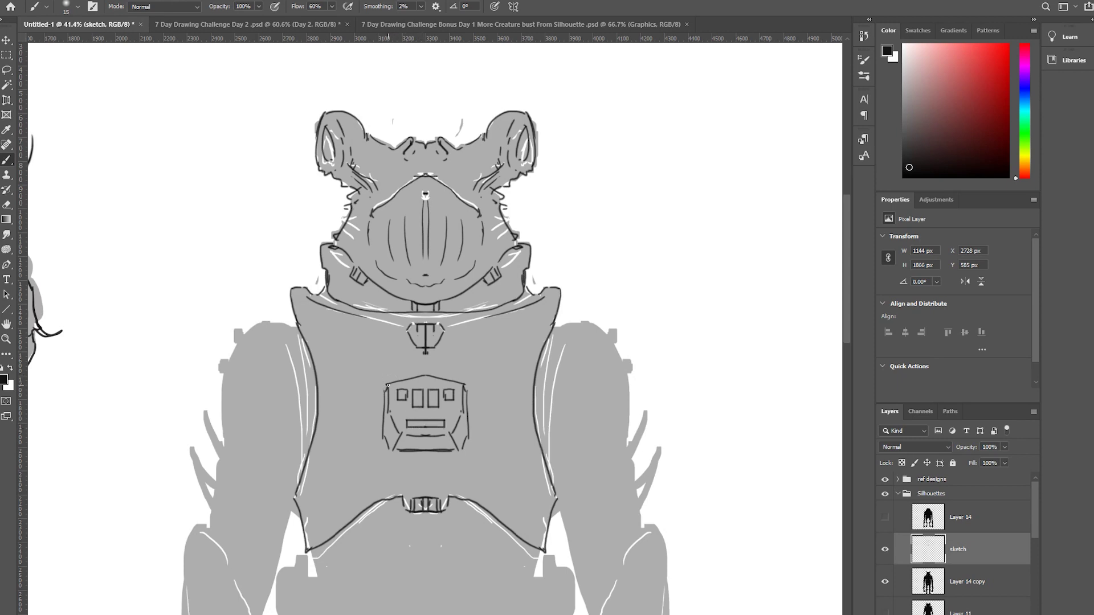
mouse_move(387, 393)
mouse_down()
mouse_move(383, 436)
mouse_move(397, 440)
mouse_up()
mouse_move(394, 425)
mouse_down()
mouse_move(402, 442)
mouse_move(390, 449)
mouse_up()
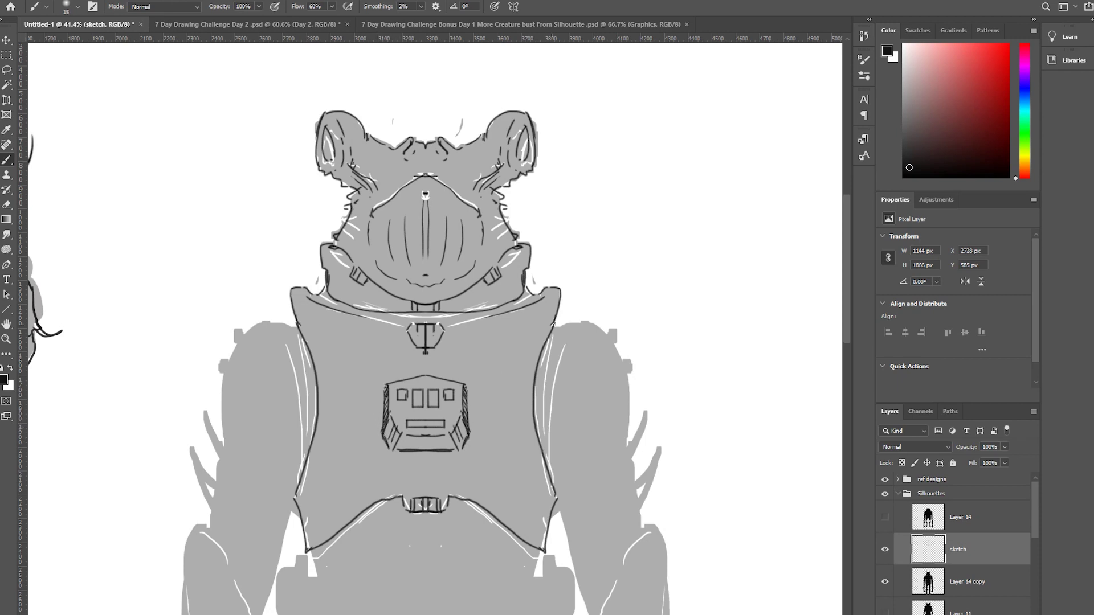
Add round and rectangular fittings at the vest's lower corners, inner side contours and creases below the collar.
drag(556, 298, 535, 348)
mouse_move(329, 412)
mouse_down()
mouse_move(311, 510)
mouse_move(314, 501)
mouse_move(320, 527)
mouse_move(342, 503)
mouse_move(335, 512)
mouse_up()
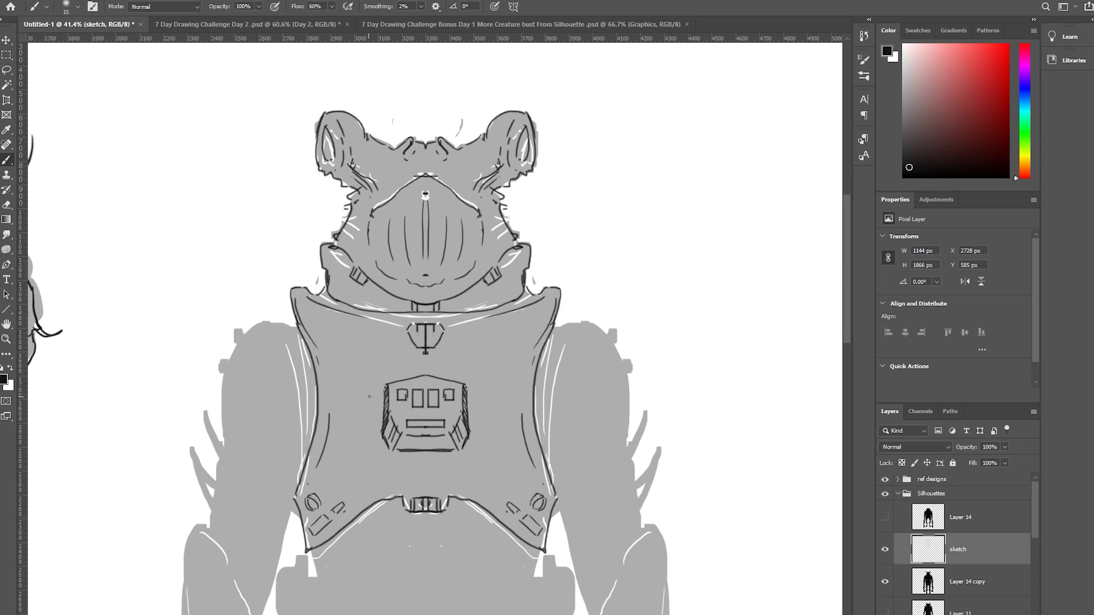
mouse_move(323, 332)
mouse_down()
mouse_move(355, 362)
mouse_move(334, 363)
mouse_move(357, 379)
mouse_up()
key(ctrl+z)
drag(326, 359, 444, 359)
drag(331, 359, 344, 364)
mouse_move(539, 356)
mouse_down()
mouse_move(526, 345)
mouse_move(462, 369)
mouse_up()
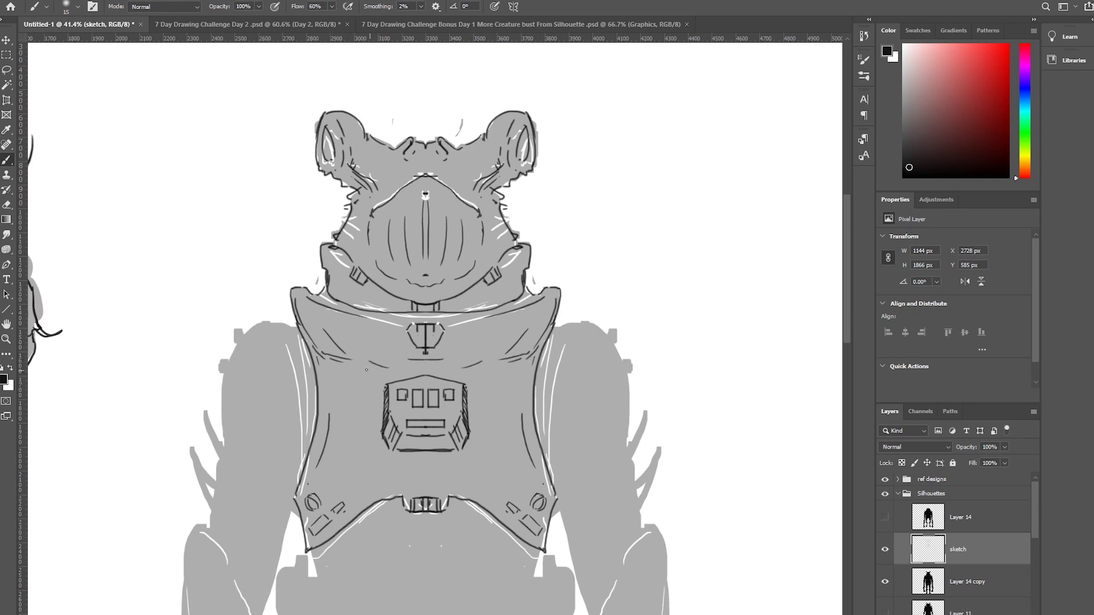
Add short folds near the vest's sides and diagonal crease lines running from the chest panel toward the lower corners.
key(ctrl+z)
mouse_move(356, 362)
mouse_down()
mouse_move(433, 363)
mouse_move(402, 355)
mouse_move(331, 392)
mouse_move(351, 375)
mouse_move(332, 364)
mouse_move(327, 391)
mouse_up()
drag(379, 438, 336, 480)
drag(391, 452, 382, 465)
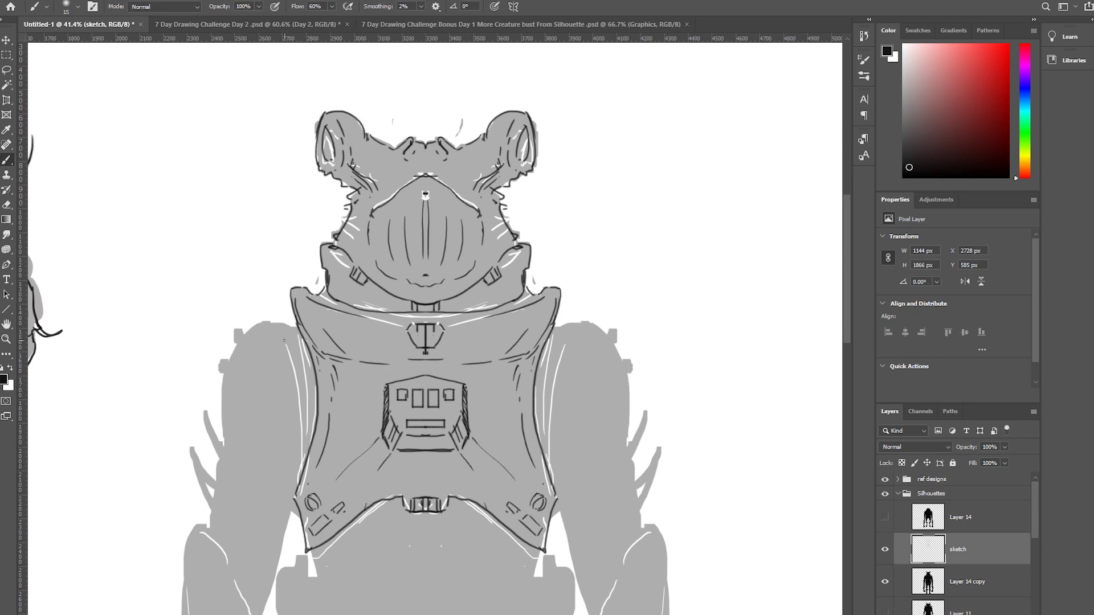
Add brow lines to the head and, with a smaller brush, draw pupils in the eye stalks and fine marks above the face plate.
drag(284, 340, 287, 359)
drag(392, 167, 366, 213)
key(bracketleft)
key(bracketleft)
key(bracketright)
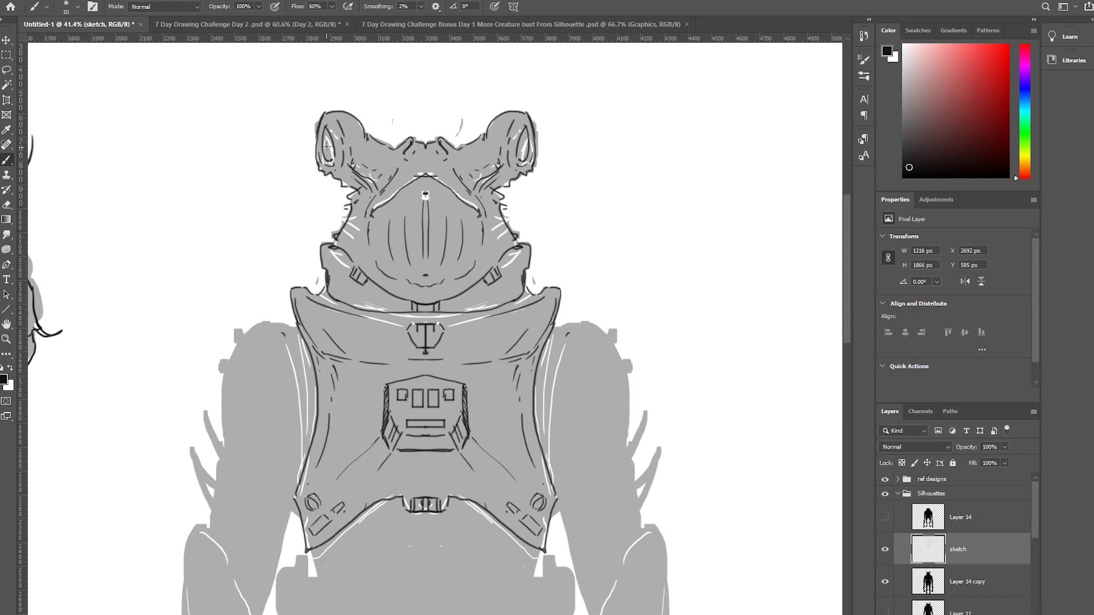
key(bracketleft)
drag(325, 143, 328, 152)
key(bracketright)
key(bracketleft)
mouse_move(405, 179)
mouse_down()
mouse_move(393, 188)
mouse_move(421, 187)
mouse_up()
Outline the tops of both shoulders and draw the inner contours of the upper arms beside the vest with a size 10 brush.
scroll(545, 310, down, 2)
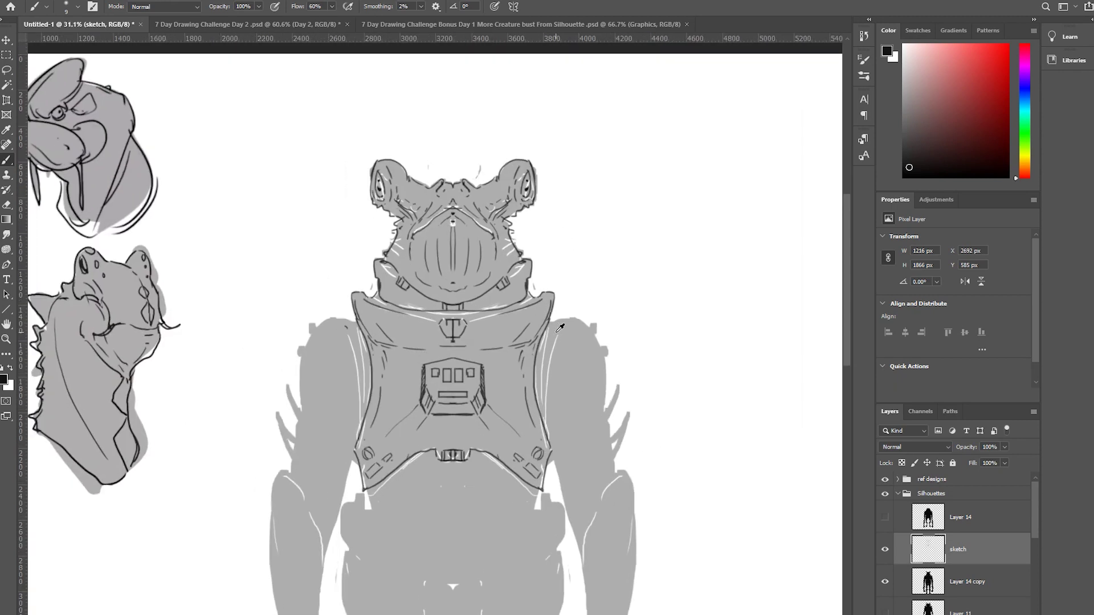
scroll(560, 328, down, 1)
scroll(623, 362, up, 3)
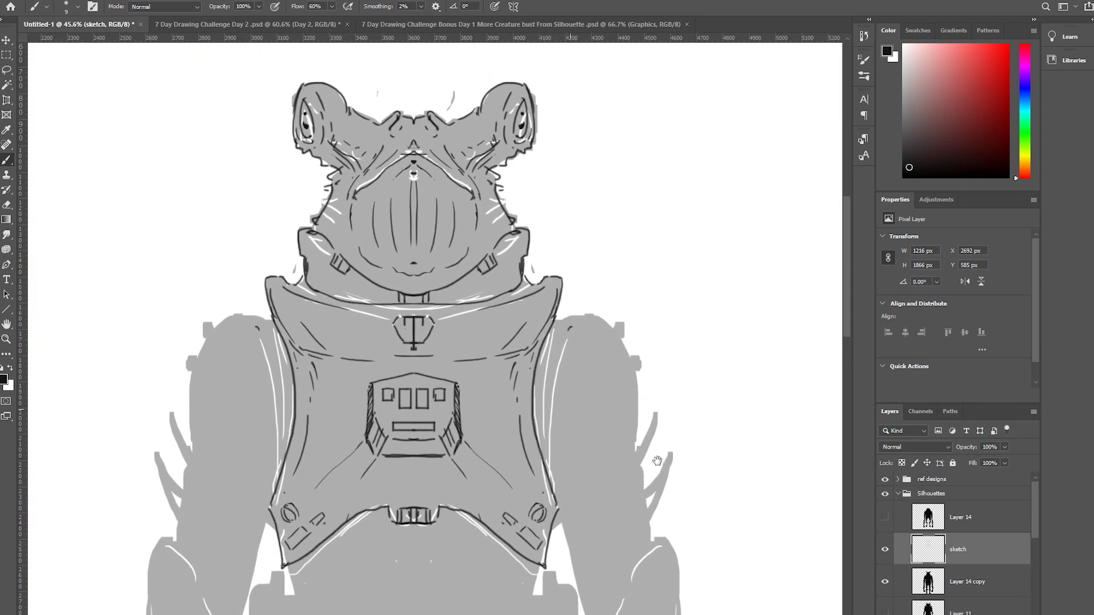
scroll(640, 421, down, 2)
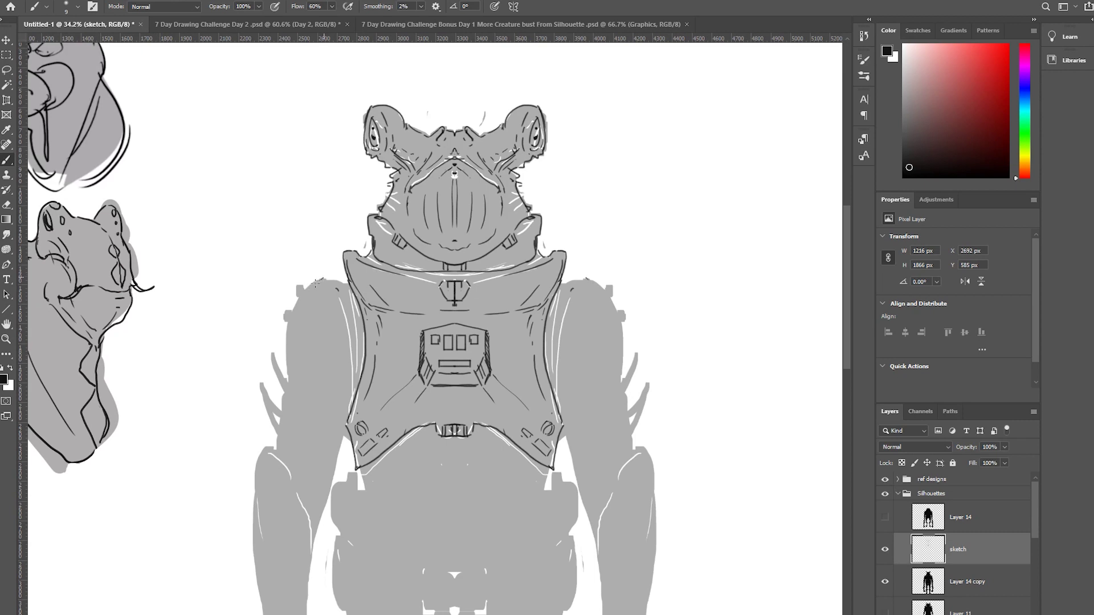
drag(321, 279, 294, 299)
key(bracketright)
key(bracketright)
key(bracketright)
key(bracketright)
drag(330, 282, 341, 396)
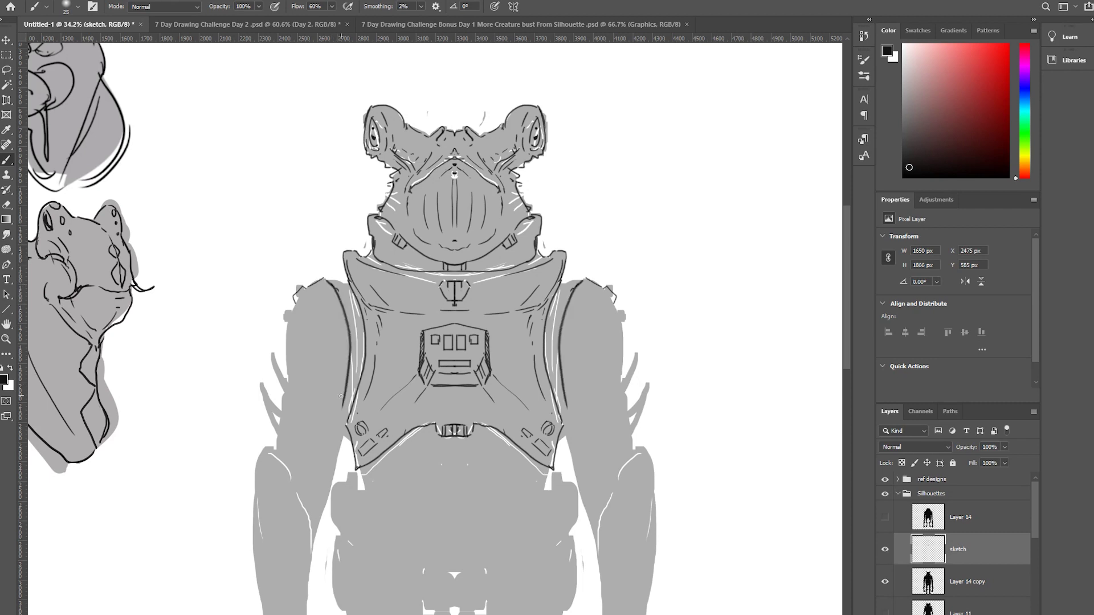
key(bracketleft)
key(bracketleft)
key(bracketleft)
key(ctrl+z)
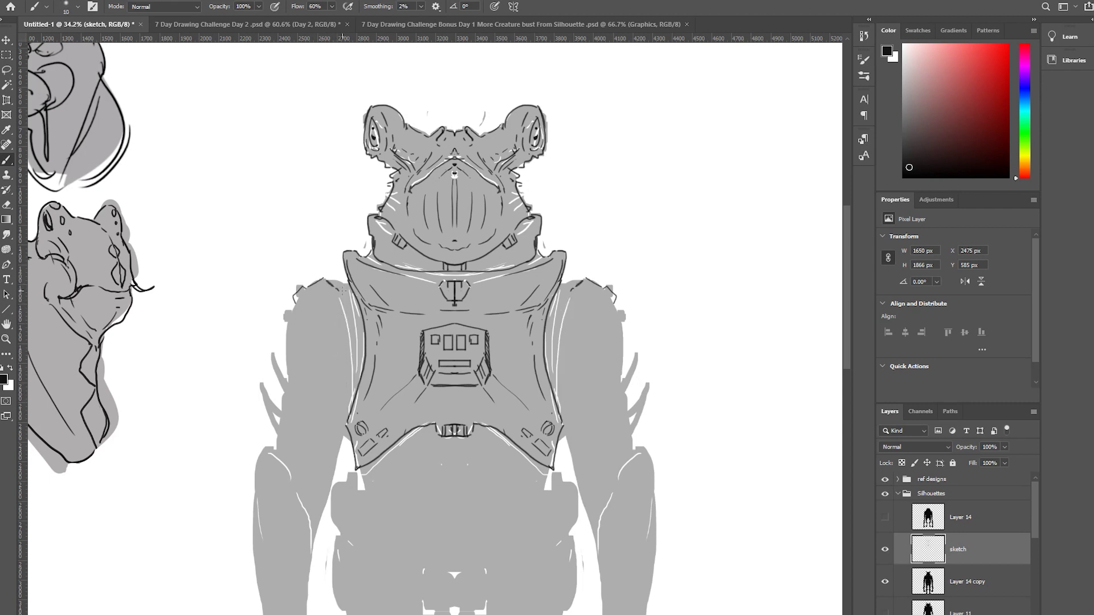
drag(335, 291, 347, 409)
Draw the bumps on the outer shoulder contours and try a diagonal line across the upper arms.
key(bracketright)
key(bracketright)
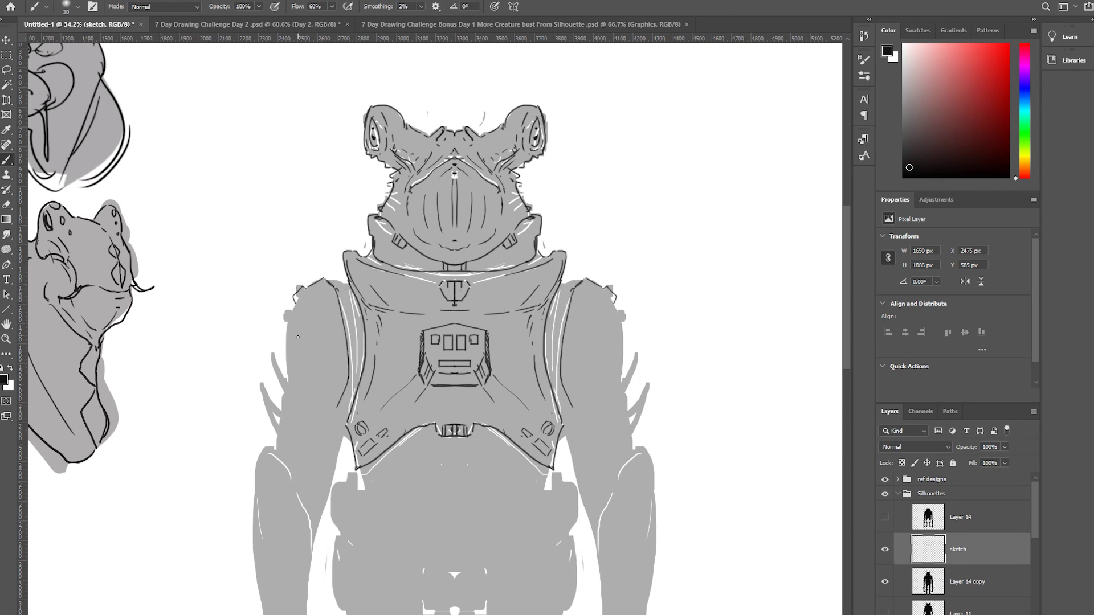
drag(287, 322, 292, 430)
key(bracketleft)
key(bracketleft)
key(bracketleft)
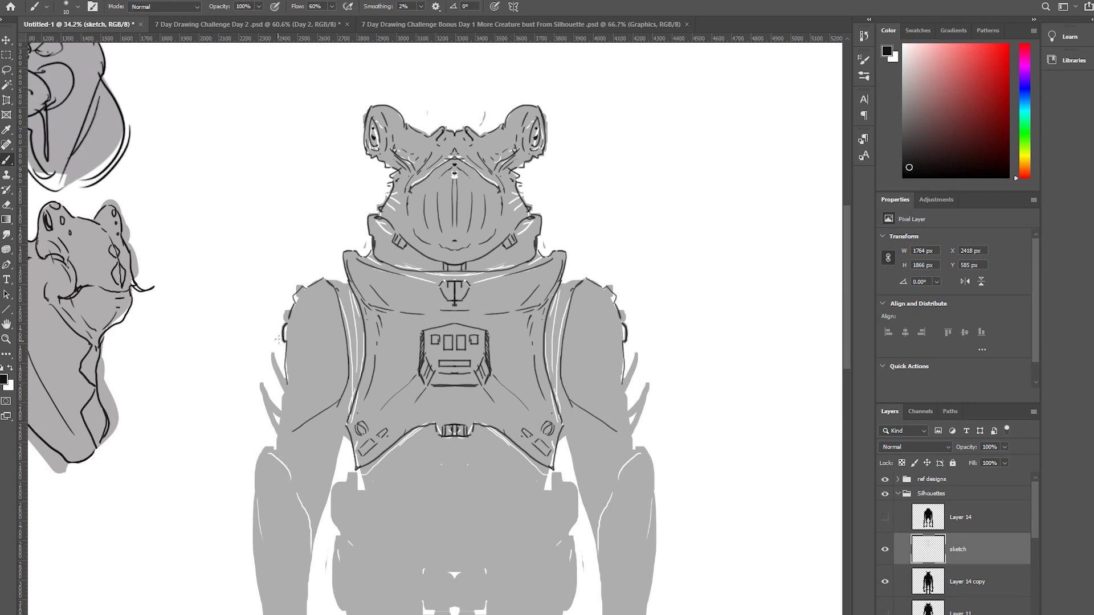
key(bracketright)
key(ctrl+z)
Outline the shoulder plates with angled lower edges using a size 15 brush, and add narrow strips between them and the vest.
mouse_move(338, 296)
mouse_down()
mouse_move(344, 347)
mouse_move(297, 406)
mouse_up()
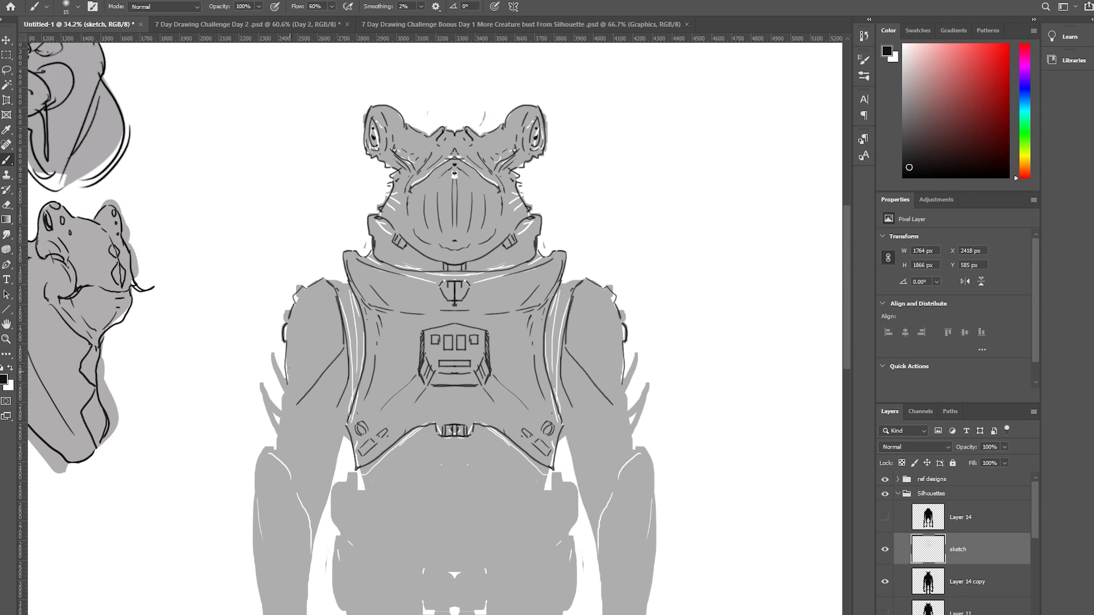
drag(289, 348, 286, 402)
key(ctrl+z)
drag(285, 342, 290, 403)
mouse_move(346, 352)
mouse_down()
mouse_move(299, 394)
mouse_move(348, 375)
mouse_up()
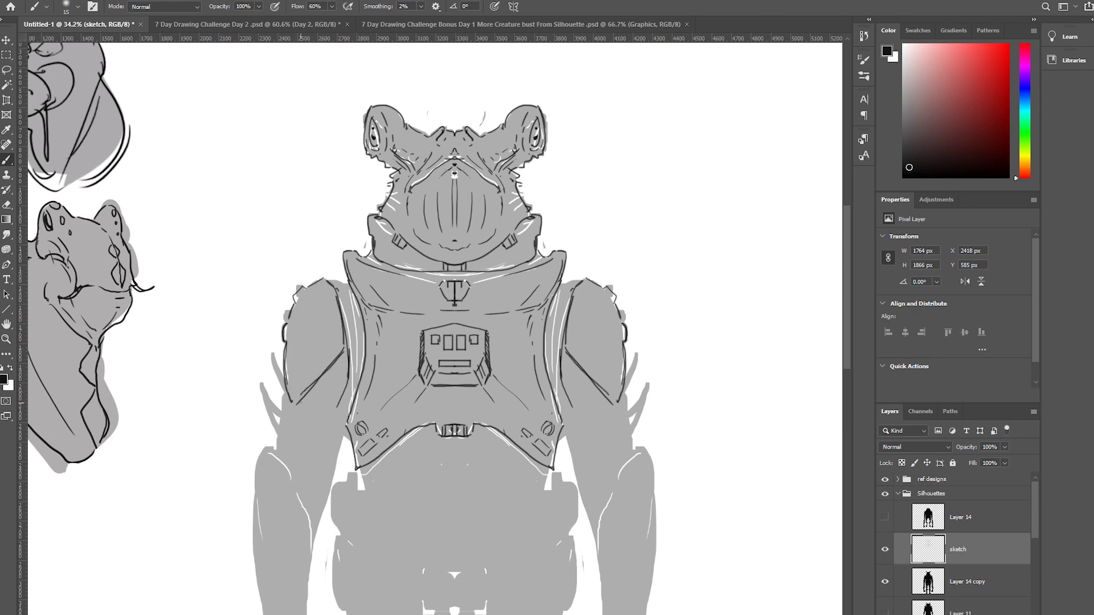
drag(301, 403, 345, 369)
drag(327, 290, 338, 344)
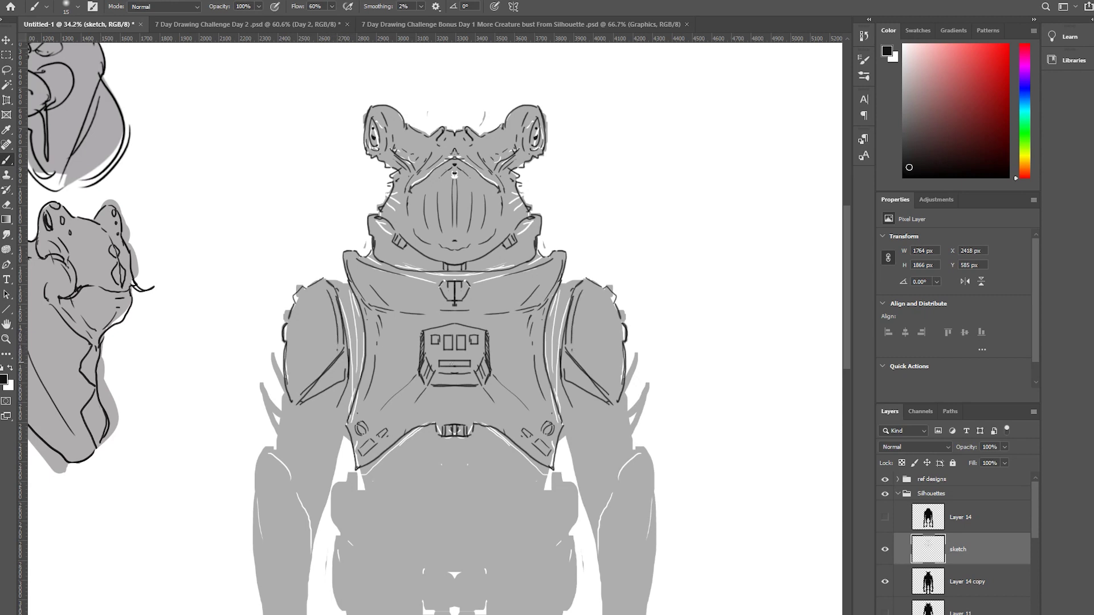
drag(336, 283, 355, 385)
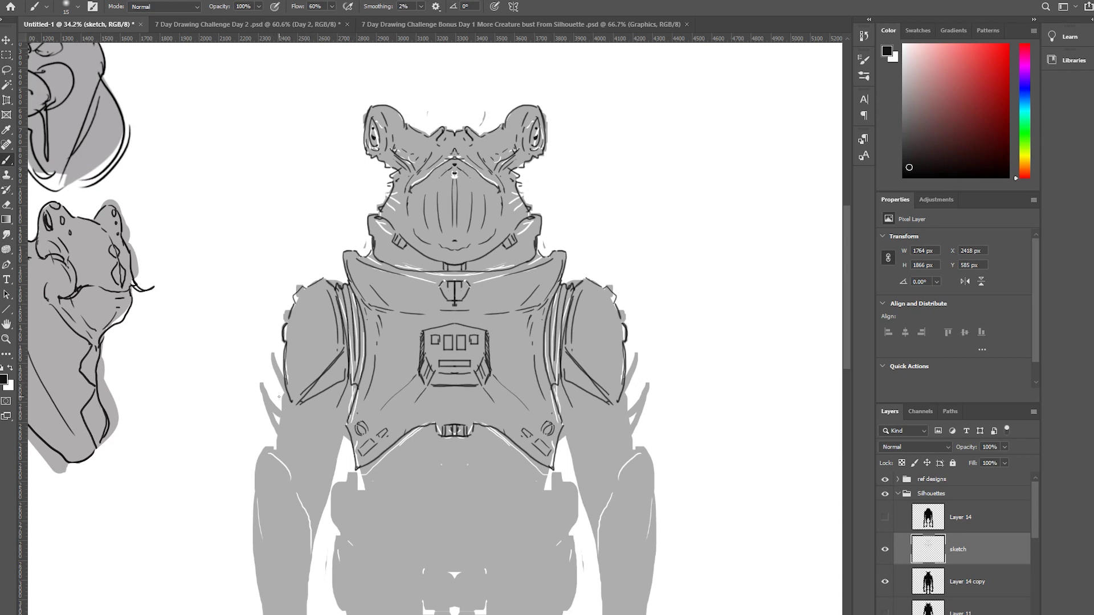
Draw the upper arm contours down to the elbows and outline wide, tapering guards over both forearms.
drag(285, 382, 271, 449)
mouse_move(349, 389)
mouse_down()
mouse_move(322, 511)
mouse_move(338, 376)
mouse_up()
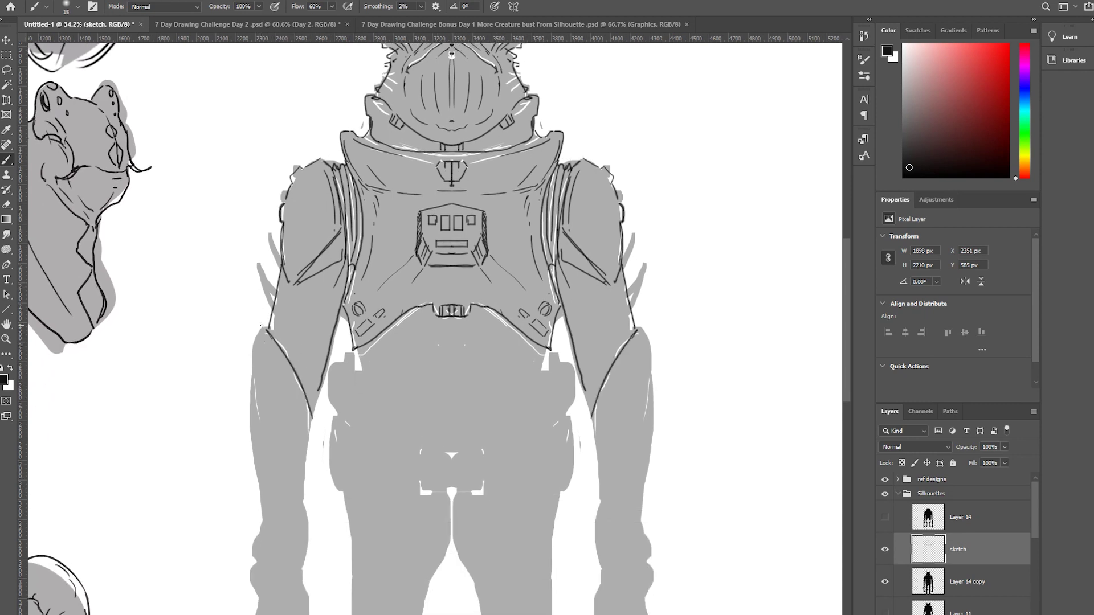
mouse_move(262, 325)
mouse_down()
mouse_move(244, 419)
mouse_move(275, 511)
mouse_up()
drag(311, 410, 288, 511)
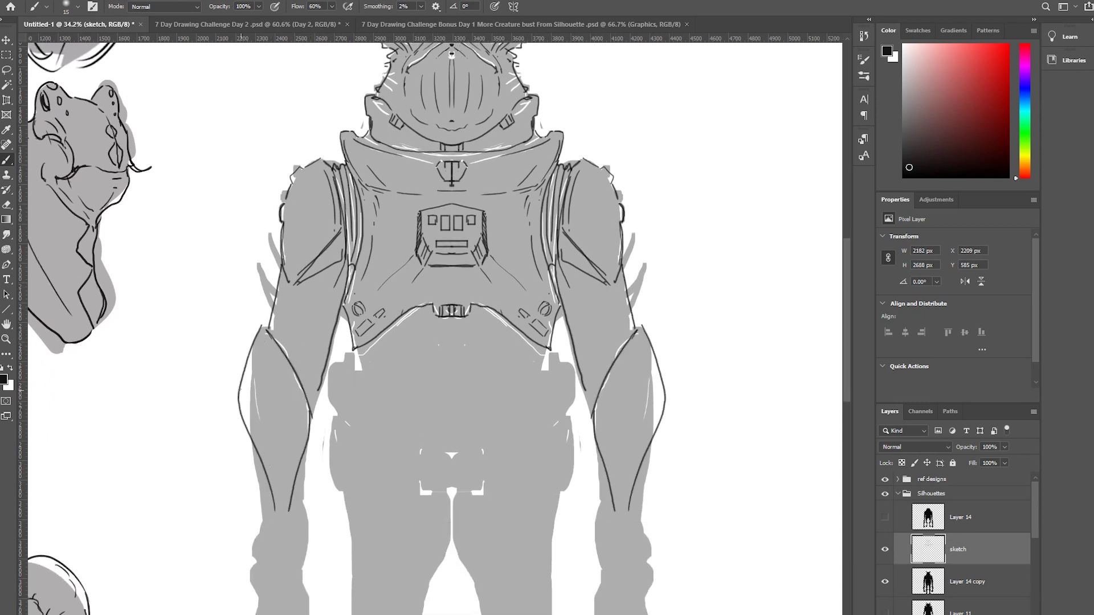
Add outer edges and pointed tips to the forearm guards, and draw the inner forearm and upper wrist contours.
drag(241, 420, 267, 535)
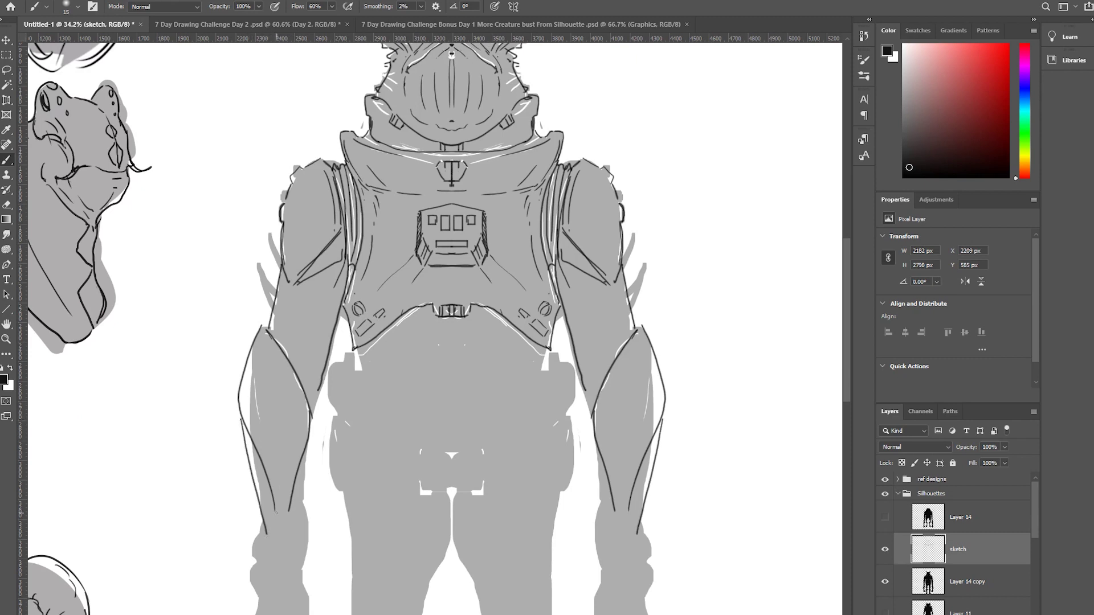
mouse_move(269, 494)
mouse_down()
mouse_move(272, 506)
mouse_move(290, 502)
mouse_up()
drag(306, 449, 305, 525)
drag(380, 512, 374, 448)
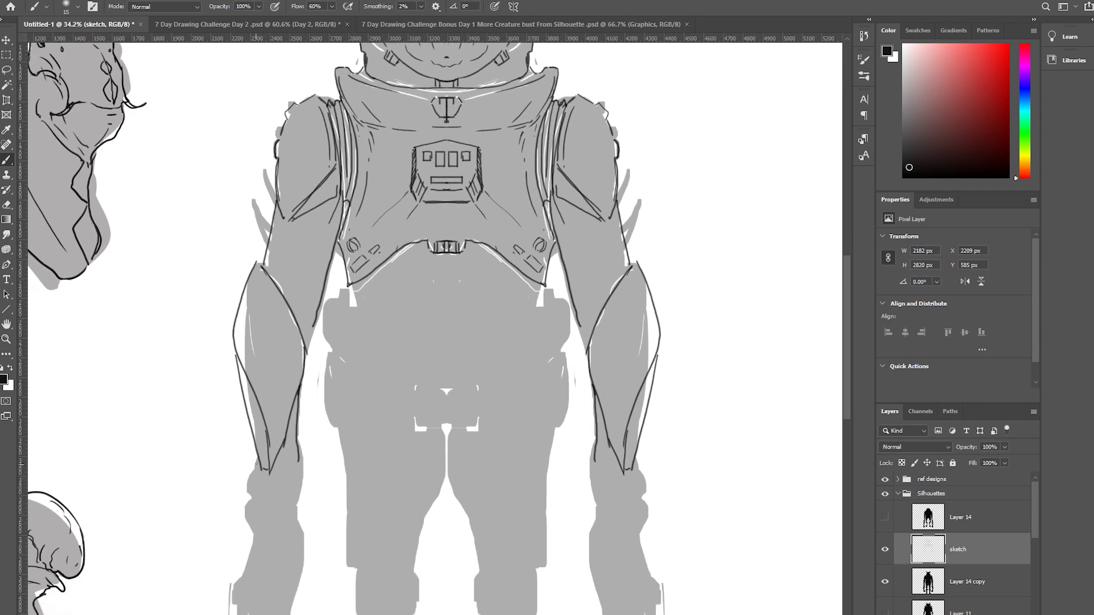
drag(256, 463, 249, 489)
Add diagonal creases and fold lines to both upper arms between the shoulder plates and the elbows.
mouse_move(285, 226)
mouse_down()
mouse_move(276, 260)
mouse_move(304, 311)
mouse_move(305, 344)
mouse_up()
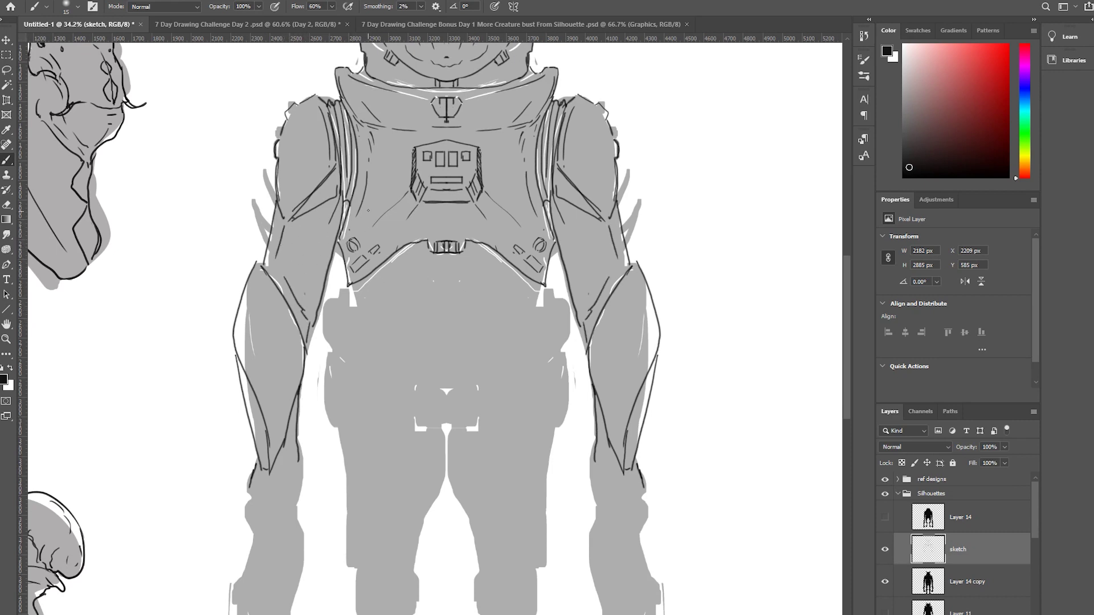
mouse_move(572, 211)
mouse_down()
mouse_move(554, 238)
mouse_move(563, 253)
mouse_up()
drag(274, 219, 266, 260)
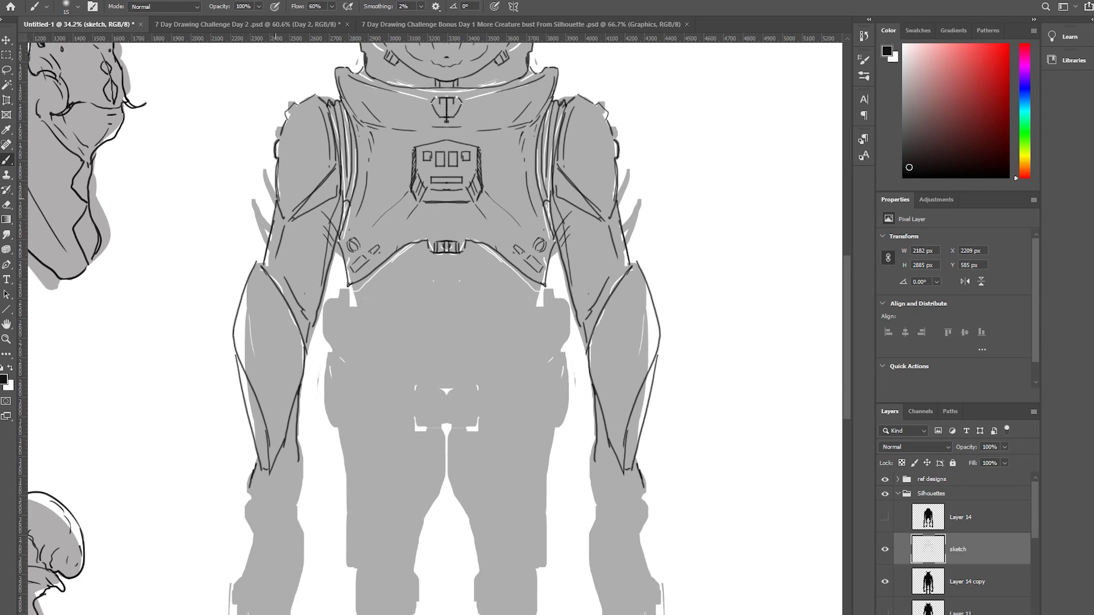
drag(276, 192, 260, 265)
key(x)
drag(276, 209, 266, 259)
drag(272, 235, 265, 251)
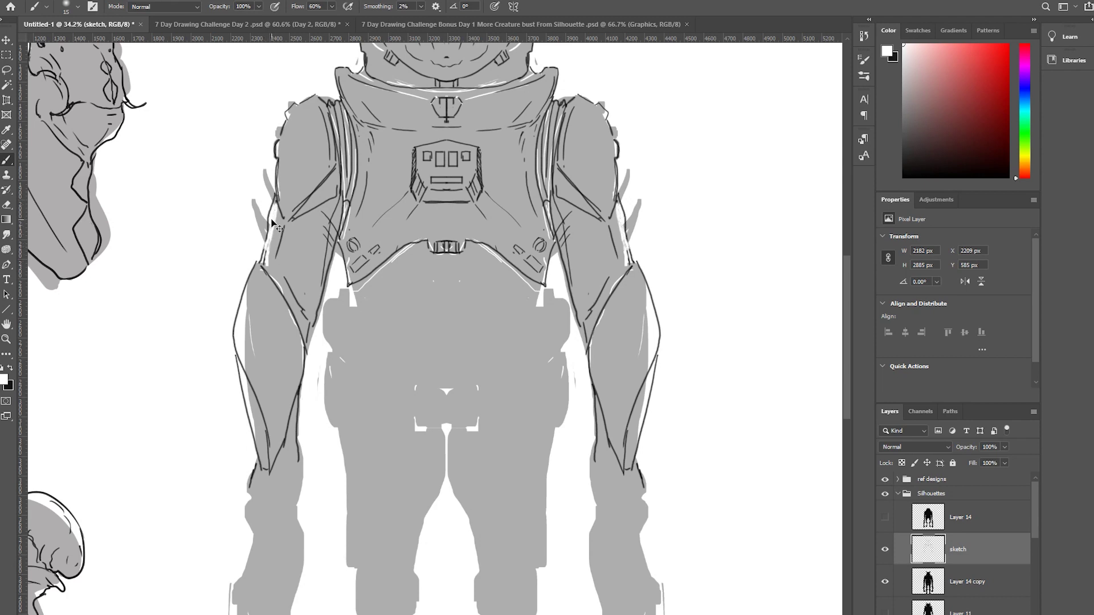
key(ctrl+z)
key(ctrl+z)
Erase the outer contours of both upper arms and redraw them in black down to the forearm guards.
key(e)
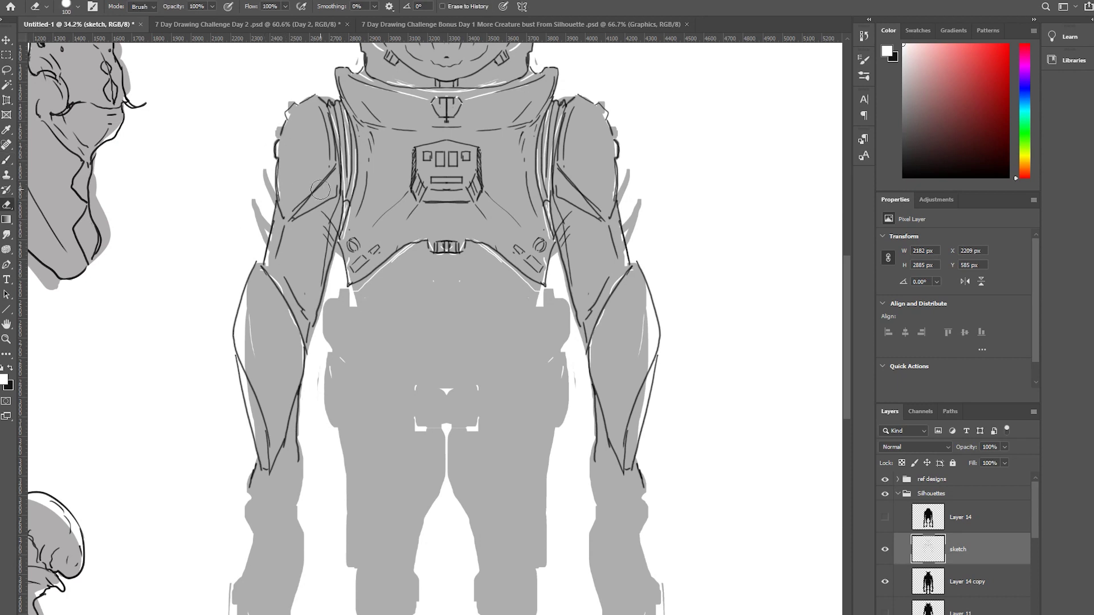
mouse_move(274, 208)
mouse_down()
mouse_move(259, 228)
mouse_move(265, 250)
mouse_move(264, 230)
mouse_up()
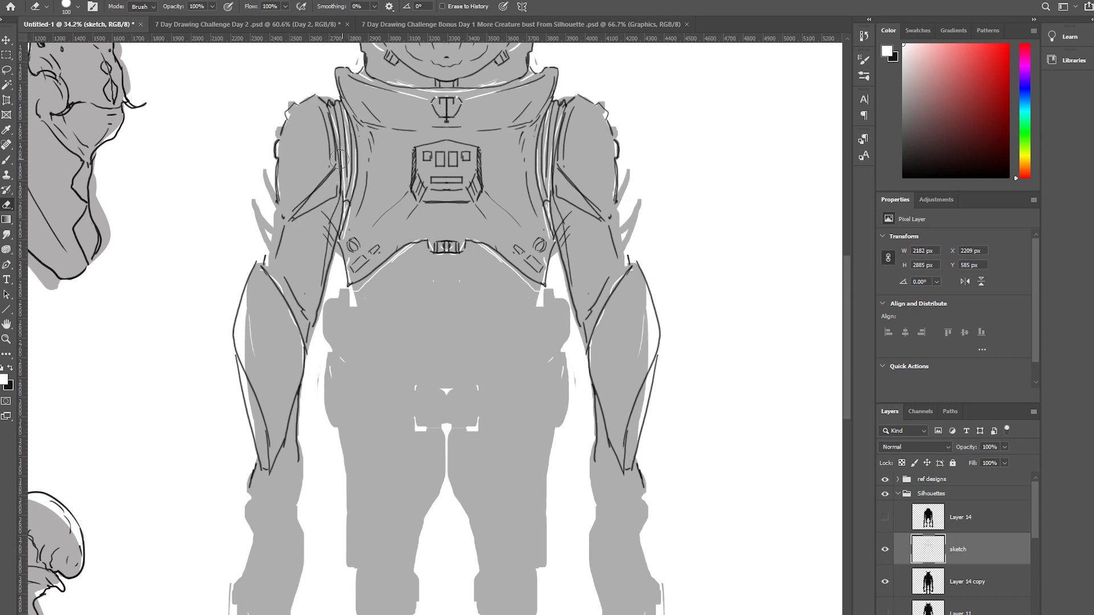
key(b)
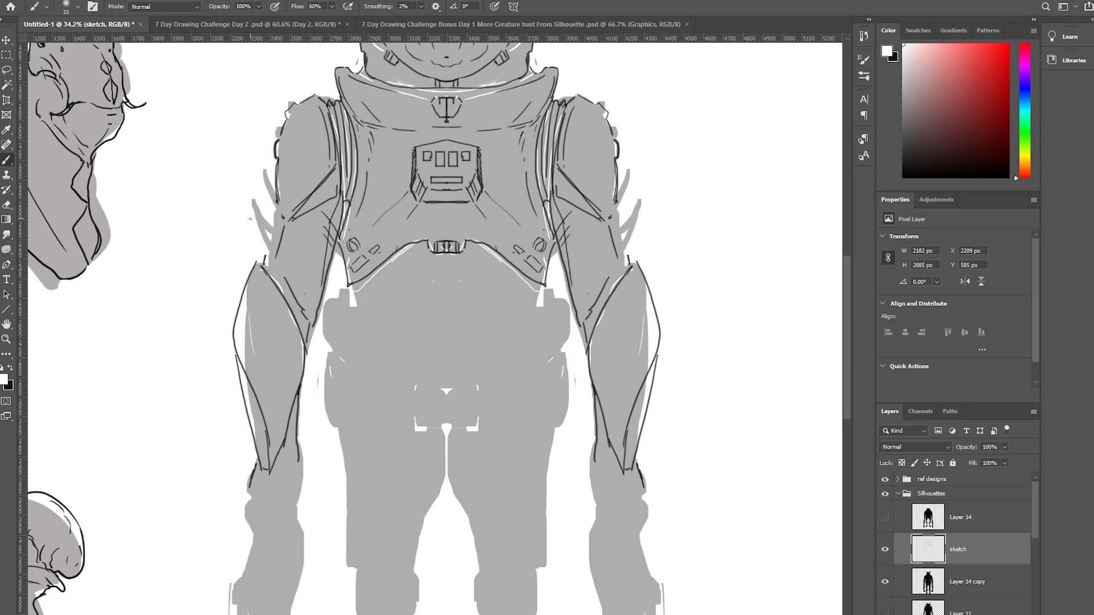
key(x)
drag(275, 185, 262, 260)
Draw curved, layered waist bands across the abdomen between the vest's lower edge and the hips.
scroll(634, 265, up, 3)
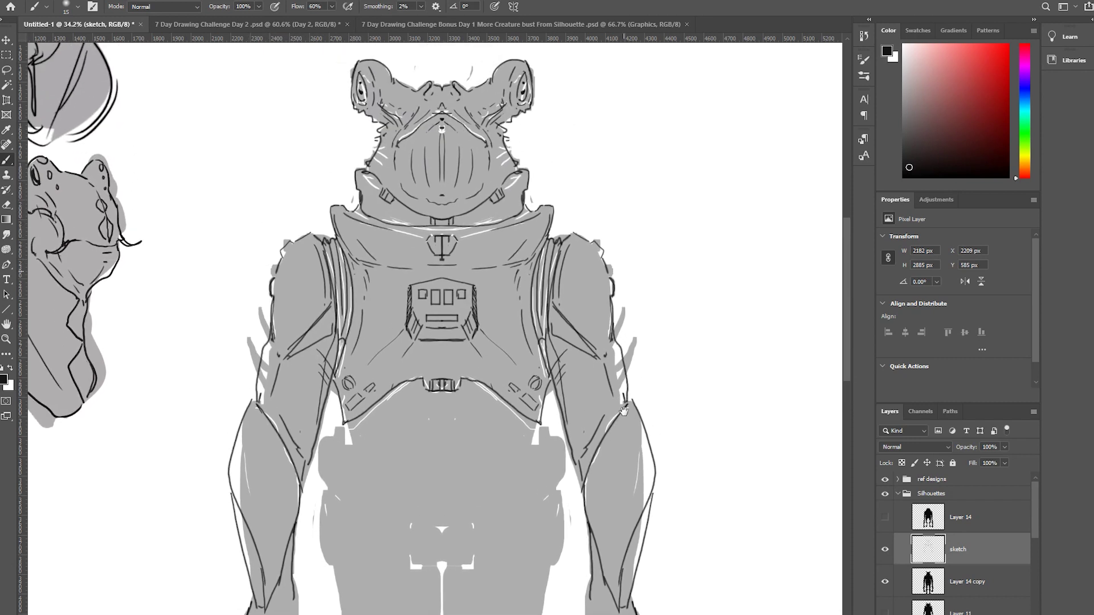
scroll(615, 387, down, 2)
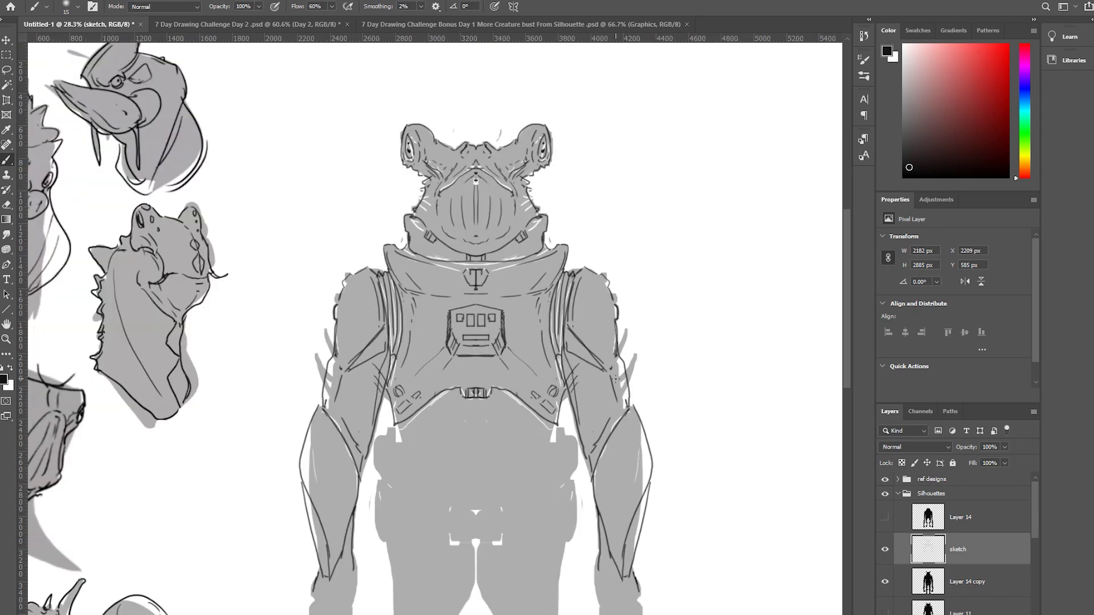
scroll(537, 335, down, 2)
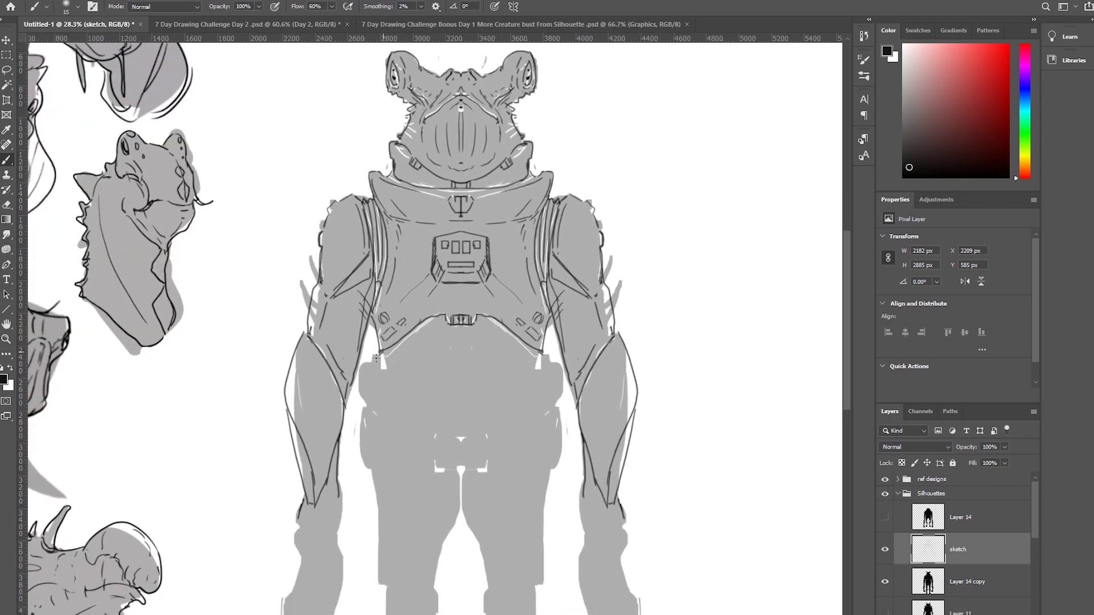
mouse_move(376, 358)
mouse_down()
mouse_move(462, 337)
mouse_move(387, 363)
mouse_move(455, 353)
mouse_move(384, 370)
mouse_move(460, 360)
mouse_up()
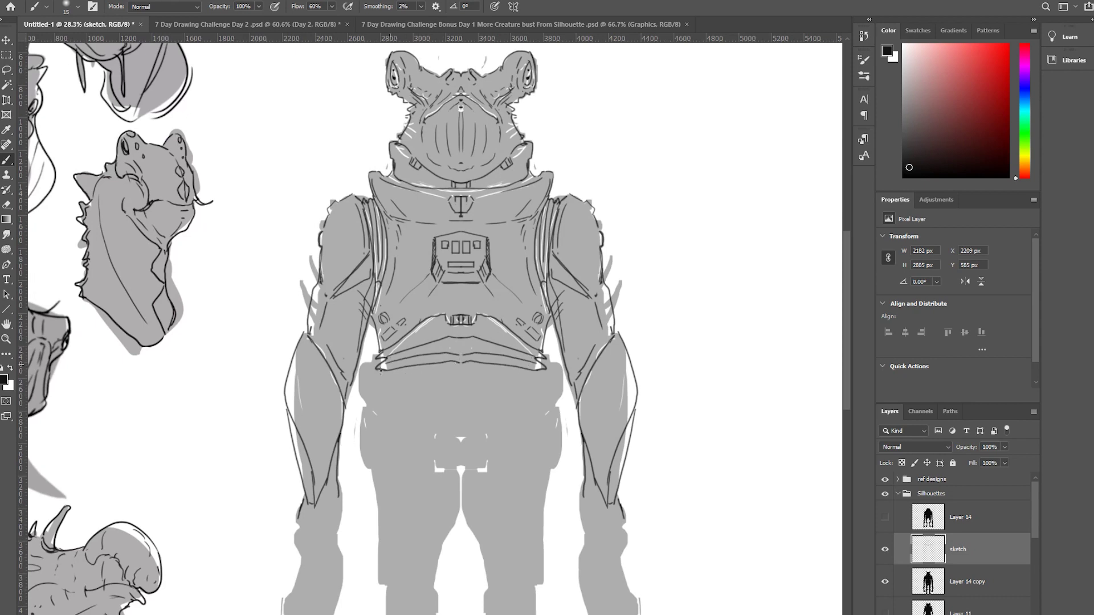
Draw a wide utility belt with side and front pouches, a central buckle and a closed lower edge.
mouse_move(381, 370)
mouse_down()
mouse_move(361, 404)
mouse_move(374, 376)
mouse_move(375, 404)
mouse_move(378, 383)
mouse_move(376, 400)
mouse_move(420, 383)
mouse_move(416, 400)
mouse_move(385, 405)
mouse_move(403, 371)
mouse_move(398, 406)
mouse_up()
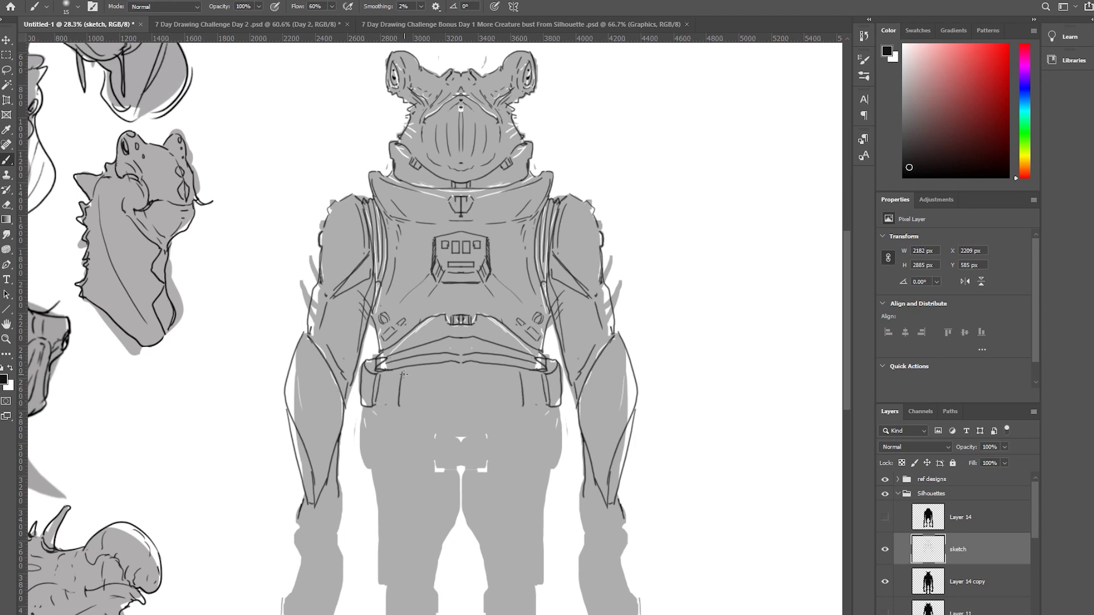
mouse_move(431, 369)
mouse_down()
mouse_move(433, 405)
mouse_move(403, 406)
mouse_move(427, 407)
mouse_move(403, 400)
mouse_move(411, 377)
mouse_move(422, 399)
mouse_move(424, 381)
mouse_move(422, 400)
mouse_move(424, 378)
mouse_move(420, 400)
mouse_move(468, 402)
mouse_move(461, 373)
mouse_move(446, 372)
mouse_move(460, 394)
mouse_up()
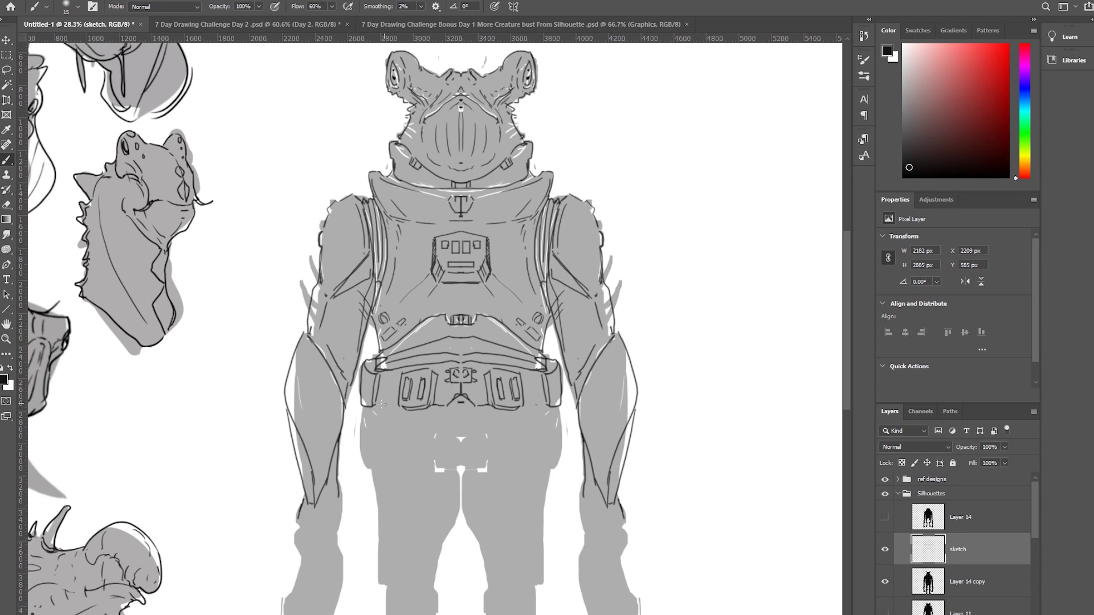
drag(374, 406, 398, 409)
drag(471, 407, 481, 398)
Add diagonal ridge lines inside both forearm guards and small contour marks along the outer shoulders.
drag(604, 350, 575, 427)
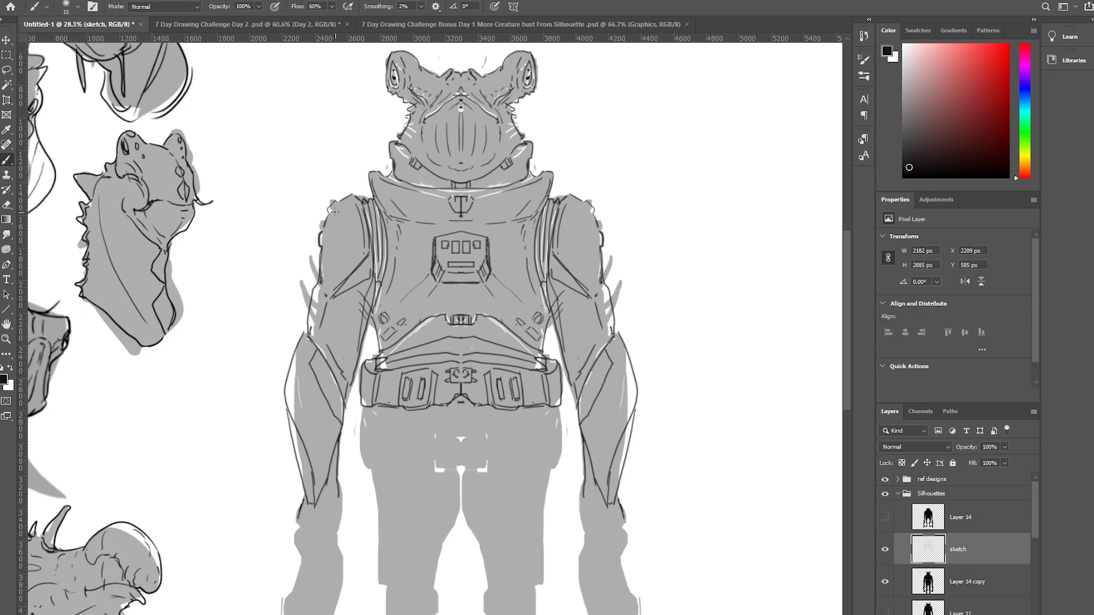
drag(339, 201, 320, 273)
Outline both wrists and hands just below the forearm guards, including the thumbs and pointed outer edges.
scroll(705, 225, down, 3)
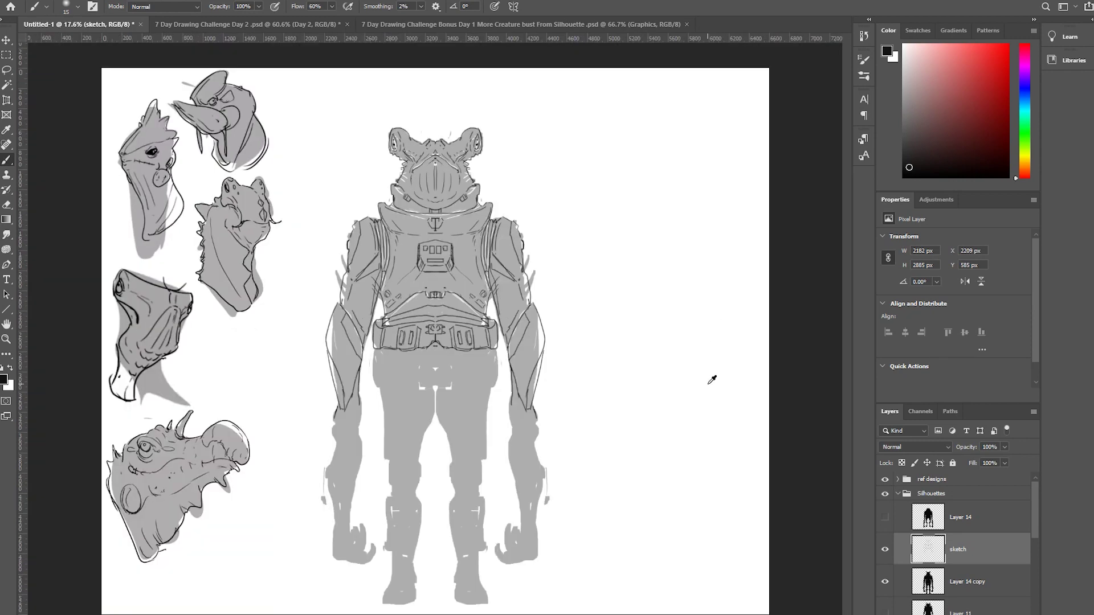
scroll(674, 396, up, 1)
drag(682, 430, 705, 397)
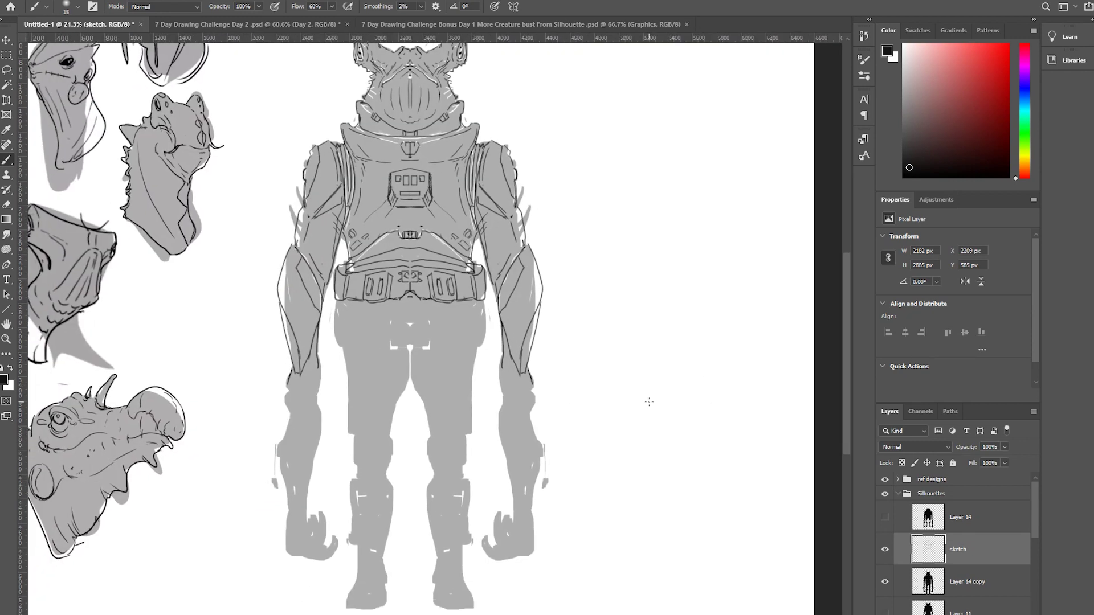
scroll(654, 393, down, 2)
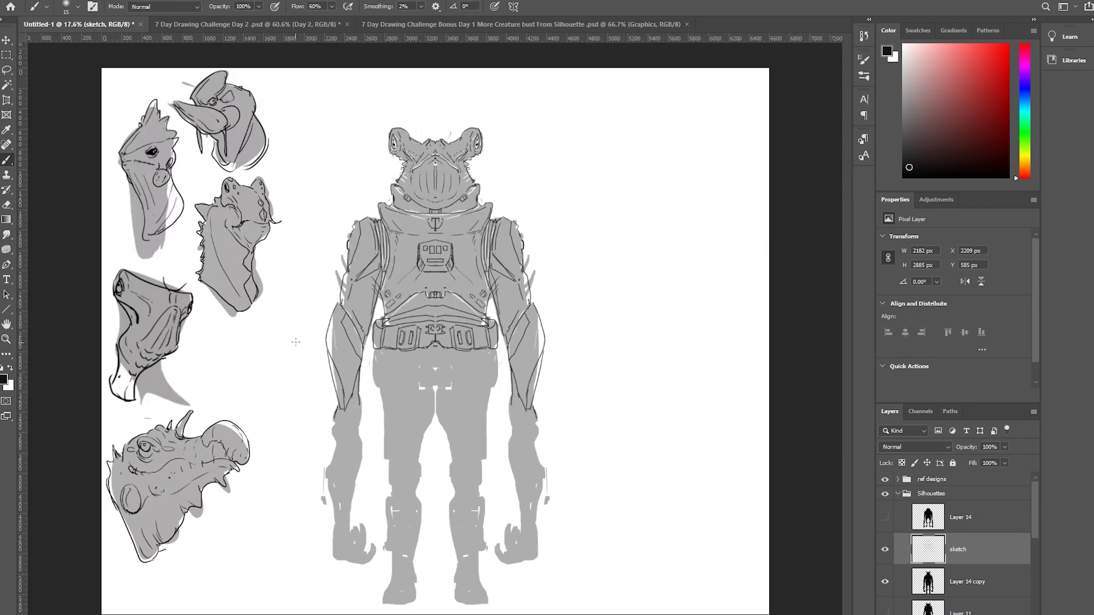
mouse_move(340, 403)
mouse_down()
mouse_move(335, 424)
mouse_move(356, 424)
mouse_up()
mouse_move(335, 414)
mouse_down()
mouse_move(328, 473)
mouse_move(345, 440)
mouse_move(320, 448)
mouse_move(328, 483)
mouse_up()
mouse_move(358, 418)
mouse_down()
mouse_move(365, 470)
mouse_move(354, 461)
mouse_up()
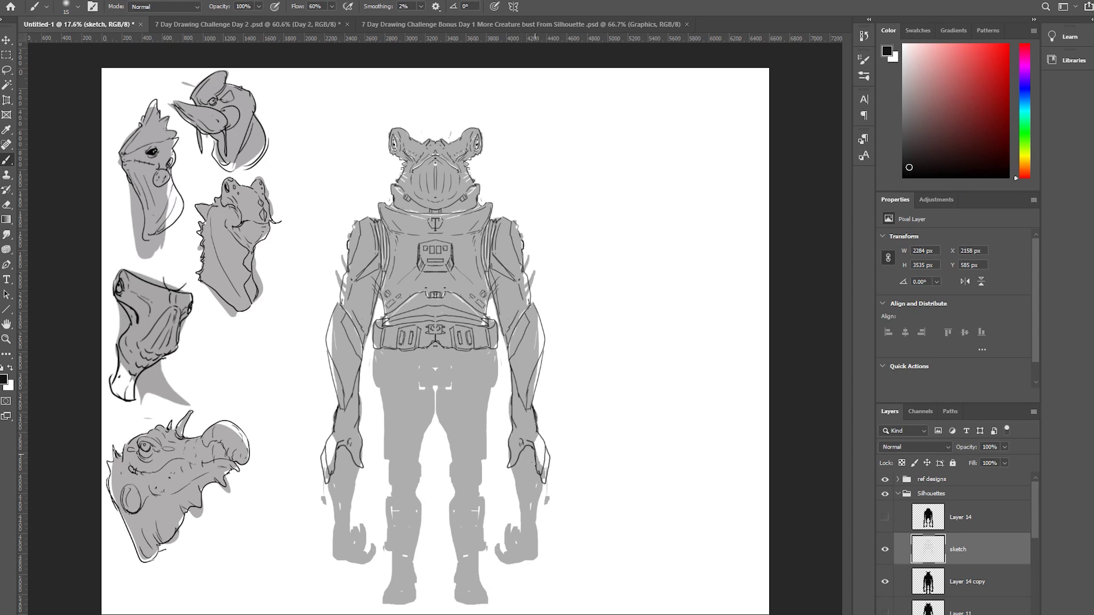
Wrap layered cuffs around both wrists and sketch in the knuckles and individual fingers of the hands.
drag(528, 472, 541, 475)
drag(511, 422, 536, 428)
mouse_move(340, 419)
mouse_down()
mouse_move(360, 405)
mouse_move(329, 429)
mouse_up()
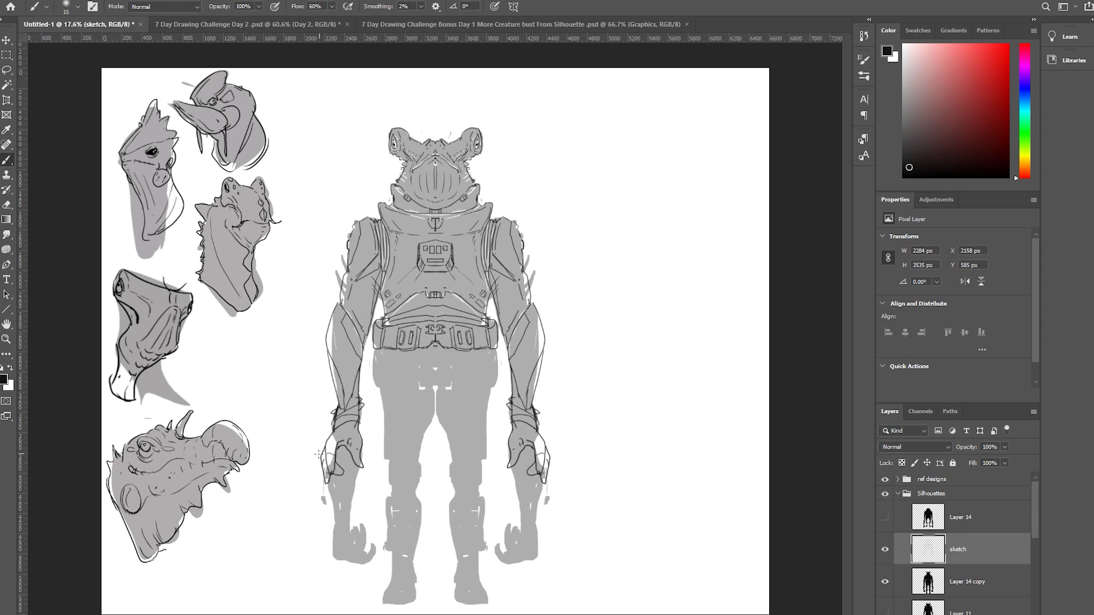
mouse_move(318, 454)
mouse_down()
mouse_move(317, 463)
mouse_move(323, 435)
mouse_move(334, 449)
mouse_up()
drag(336, 453, 338, 435)
mouse_move(350, 456)
mouse_down()
mouse_move(321, 445)
mouse_move(331, 438)
mouse_move(322, 472)
mouse_up()
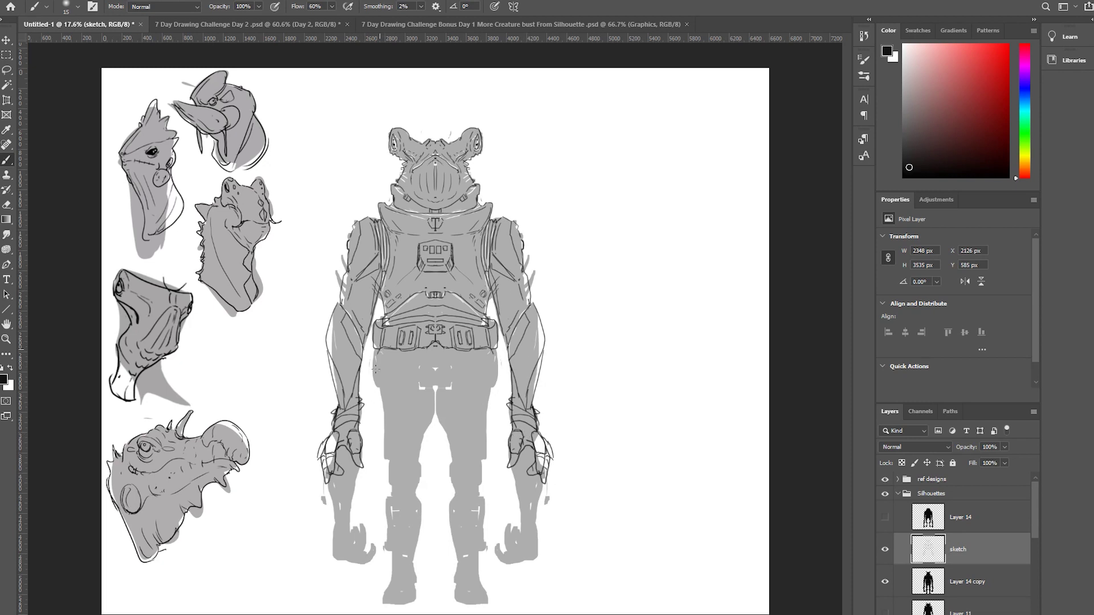
Outline the outer sides of the hips and a tapering crotch panel below the belt.
drag(376, 370, 382, 435)
mouse_move(378, 351)
mouse_down()
mouse_move(442, 402)
mouse_move(419, 369)
mouse_move(422, 386)
mouse_up()
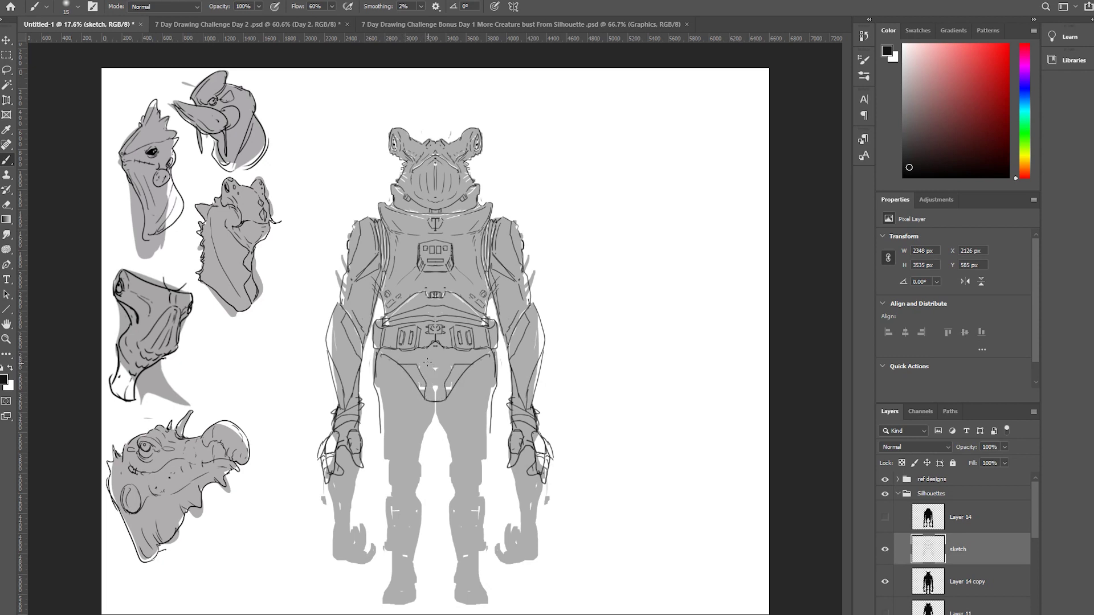
drag(427, 388, 430, 402)
Complete both thighs with diagonal hip bands and side contours, and outline knee pads beneath them.
mouse_move(380, 357)
mouse_down()
mouse_move(425, 405)
mouse_move(383, 386)
mouse_move(434, 417)
mouse_move(422, 468)
mouse_up()
mouse_move(373, 399)
mouse_down()
mouse_move(384, 454)
mouse_move(409, 452)
mouse_move(423, 464)
mouse_move(449, 431)
mouse_move(413, 416)
mouse_move(383, 447)
mouse_up()
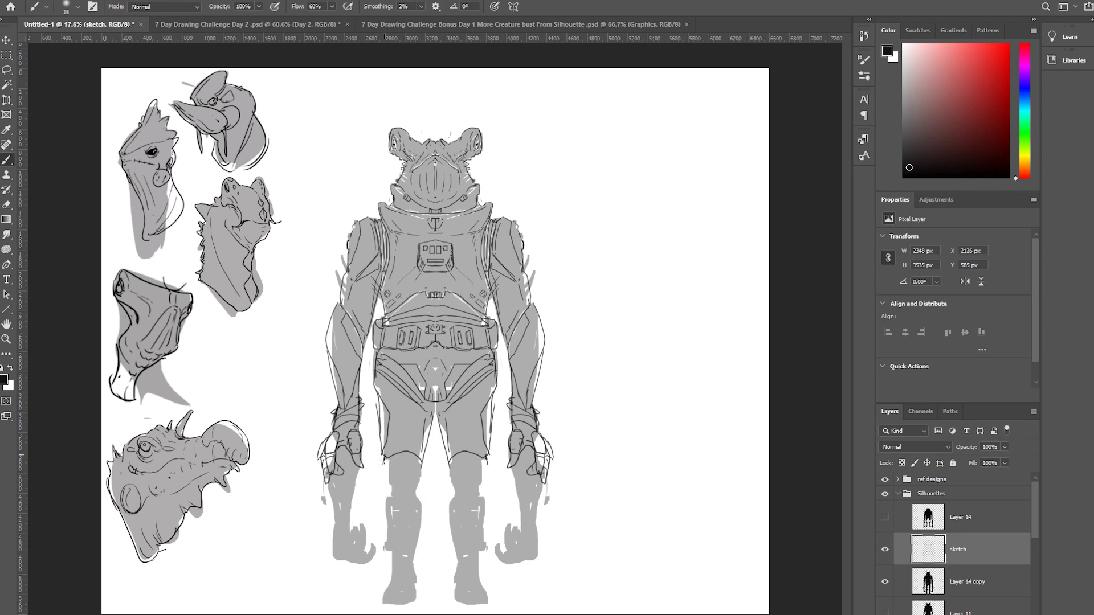
mouse_move(385, 461)
mouse_down()
mouse_move(398, 448)
mouse_move(416, 458)
mouse_up()
mouse_move(385, 454)
mouse_down()
mouse_move(384, 485)
mouse_move(402, 493)
mouse_move(415, 477)
mouse_move(386, 485)
mouse_move(419, 470)
mouse_up()
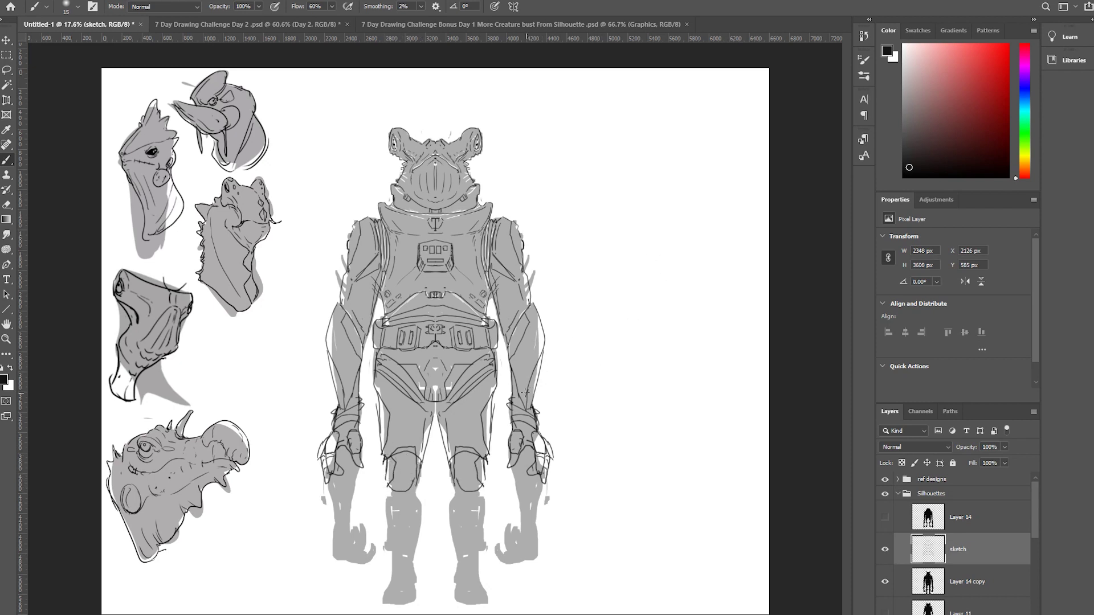
Outline both lower legs from the knee pads to the ankles, with diagonal overlapping edges below the knees.
key(ctrl+minus)
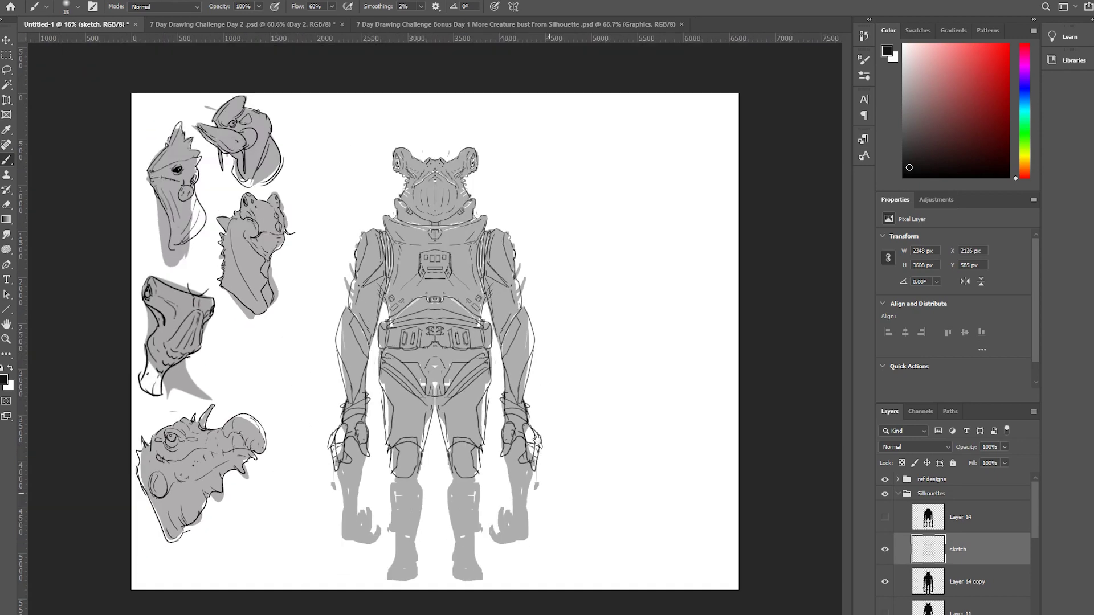
scroll(550, 424, up, 3)
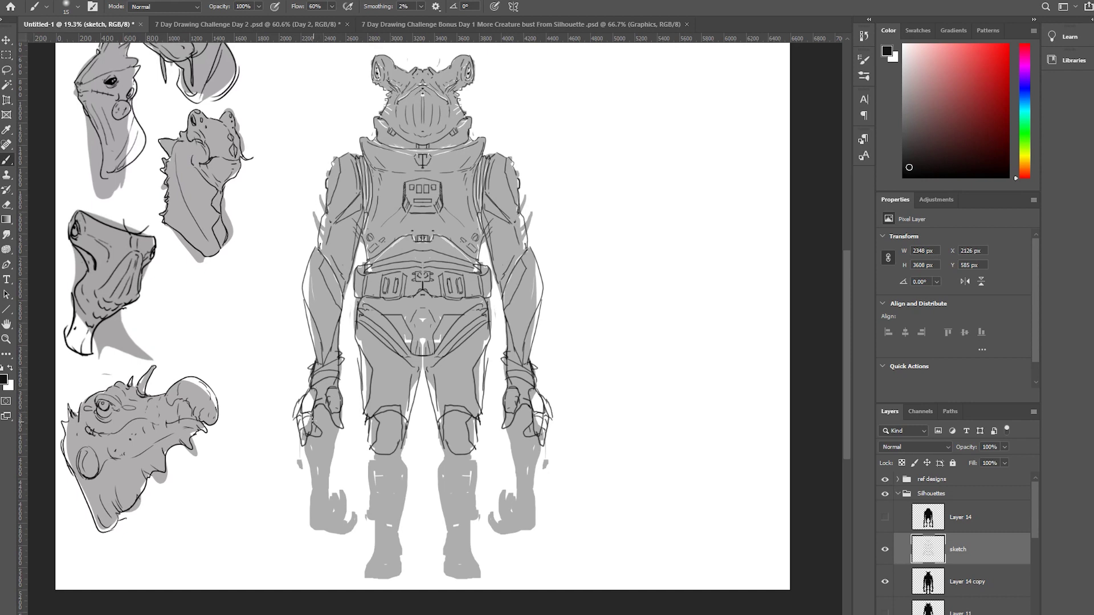
drag(368, 452, 398, 481)
drag(368, 449, 374, 527)
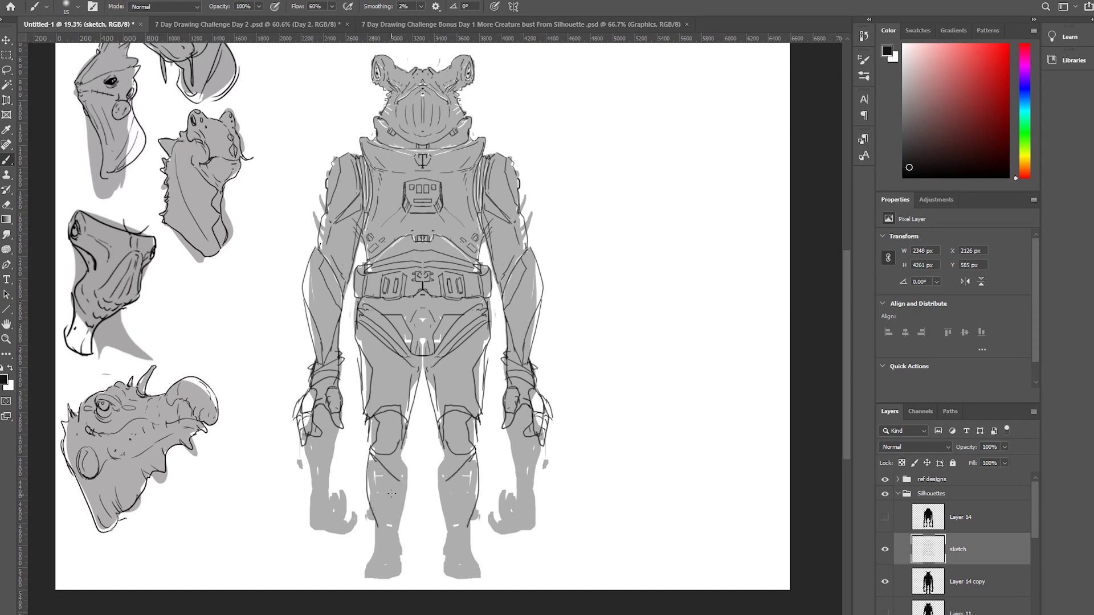
drag(402, 480, 393, 538)
drag(376, 456, 403, 484)
Draw boots on both feet with ankle creases, rounded toe caps and segmented soles.
mouse_move(376, 538)
mouse_down()
mouse_move(397, 529)
mouse_move(397, 546)
mouse_move(371, 559)
mouse_move(395, 552)
mouse_move(360, 574)
mouse_move(403, 588)
mouse_up()
key(ctrl+z)
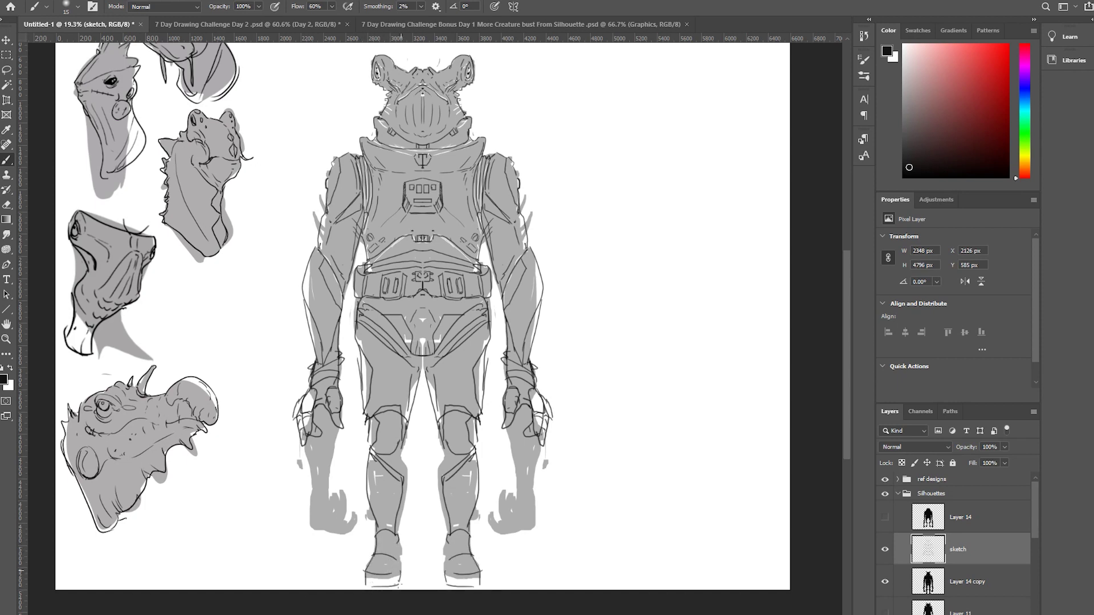
drag(406, 538, 403, 563)
mouse_move(381, 548)
mouse_down()
mouse_move(381, 571)
mouse_move(396, 554)
mouse_move(373, 563)
mouse_move(394, 573)
mouse_move(368, 580)
mouse_move(396, 587)
mouse_move(367, 585)
mouse_up()
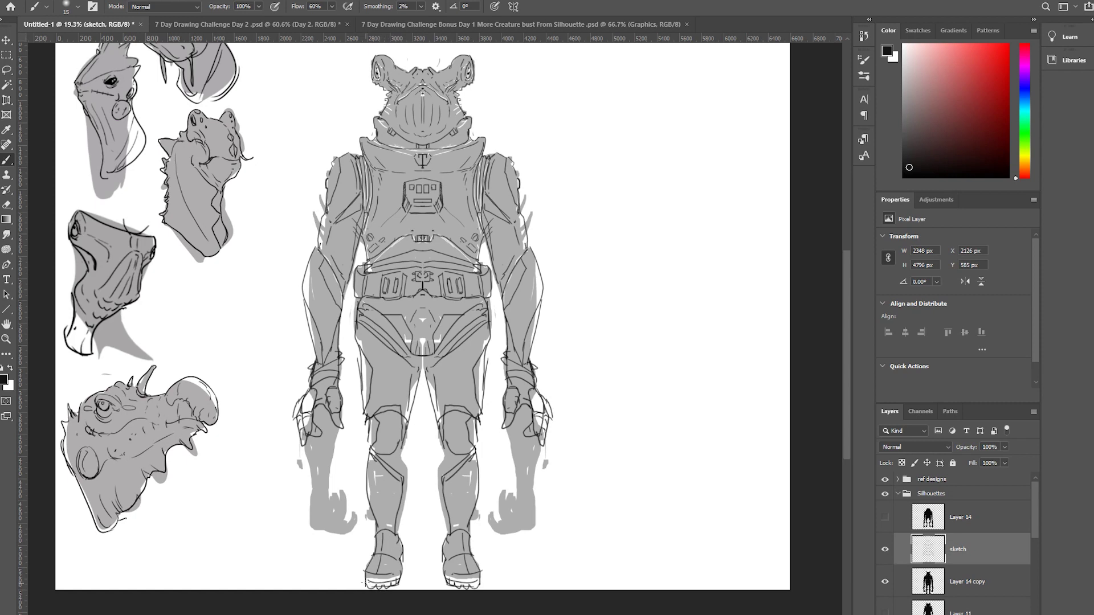
Reinforce the side contours of both lower legs between the knees and the boots.
drag(442, 485, 442, 543)
drag(445, 455, 446, 506)
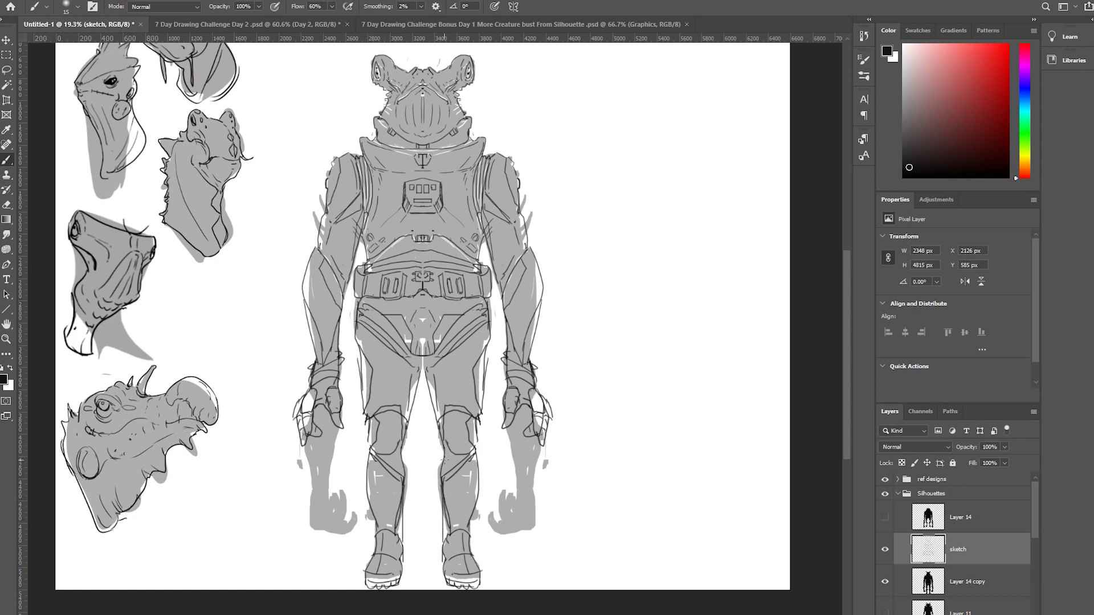
drag(447, 459, 447, 462)
Hide the sketch and Layer 14 copy layers, and show the horned silhouette on Layer 11.
scroll(558, 310, down, 2)
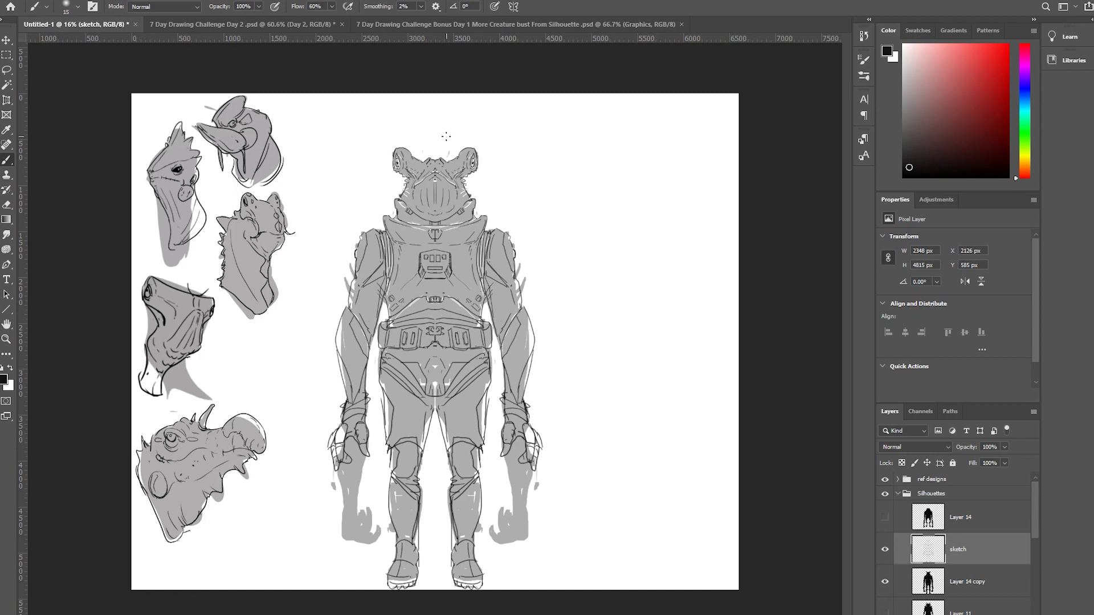
click(887, 556)
click(884, 581)
scroll(887, 570, down, 1)
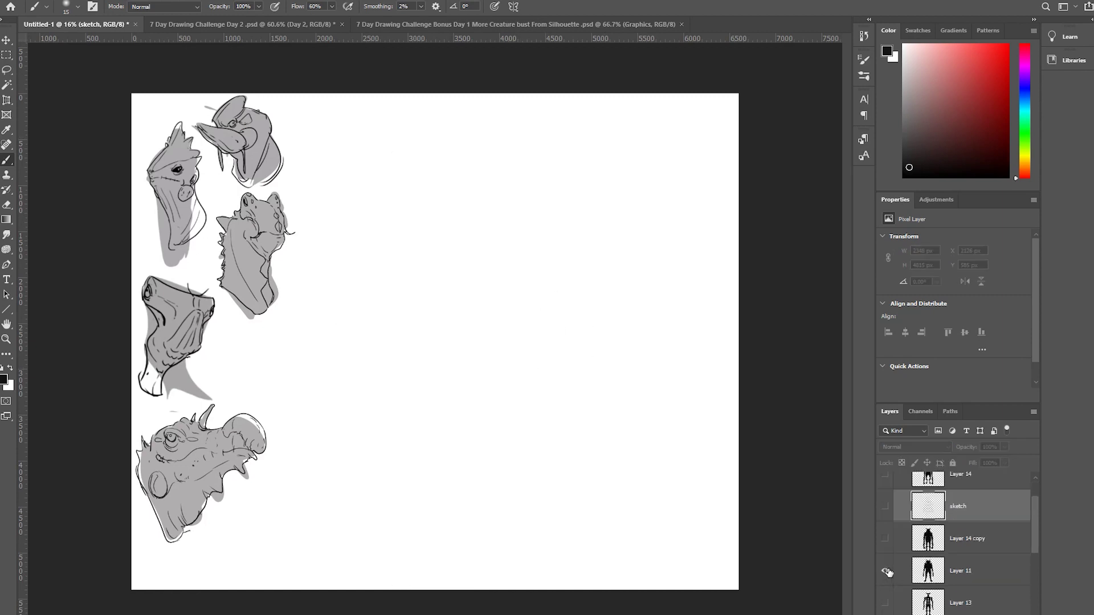
click(886, 570)
click(887, 570)
click(886, 571)
Create a new empty layer directly above the Layer 11 silhouette.
scroll(533, 365, up, 2)
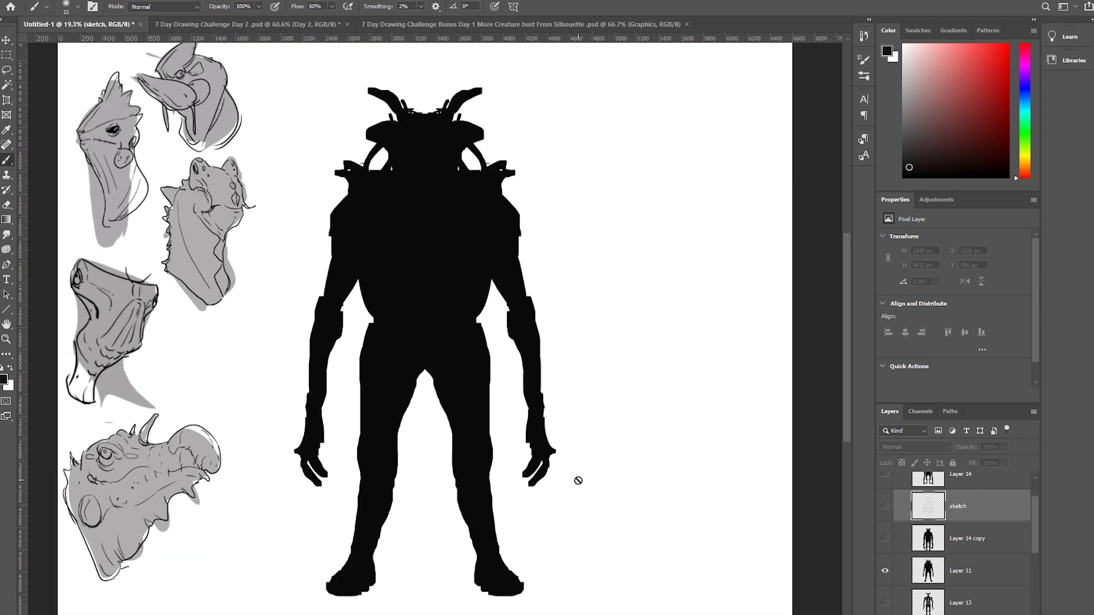
click(964, 574)
key(ctrl+shift+alt+n)
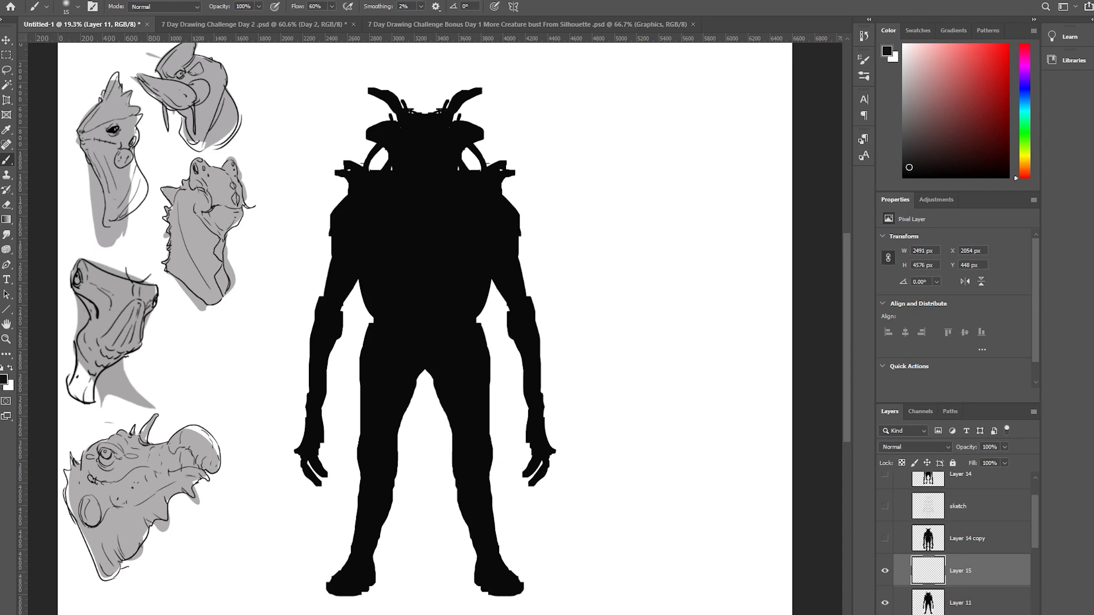
Reduce the opacity of Layer 11 to 32%.
click(979, 608)
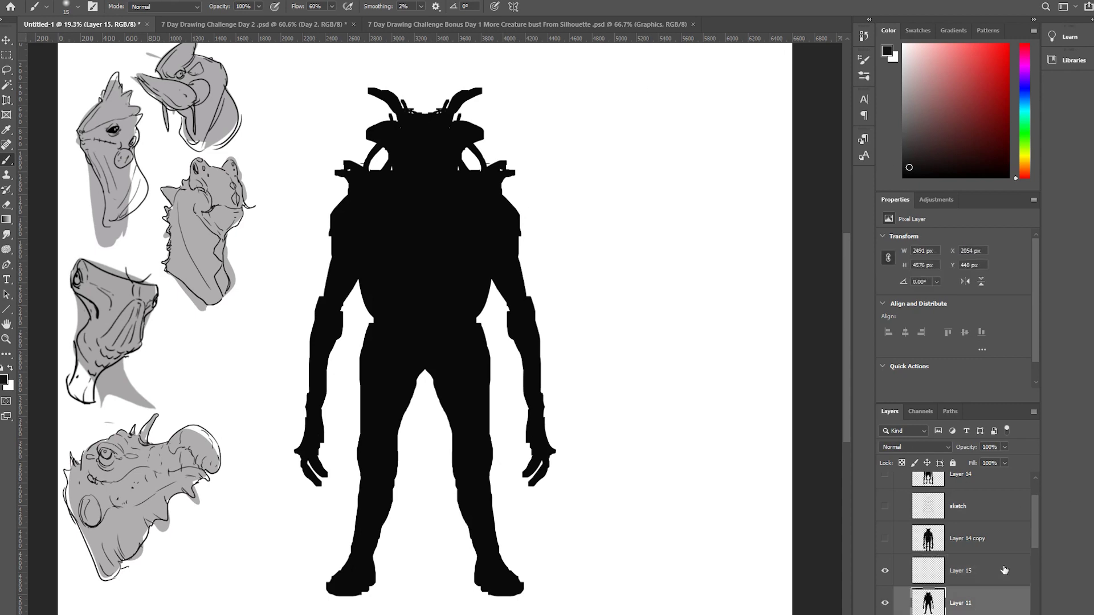
click(1004, 447)
drag(1004, 461, 970, 465)
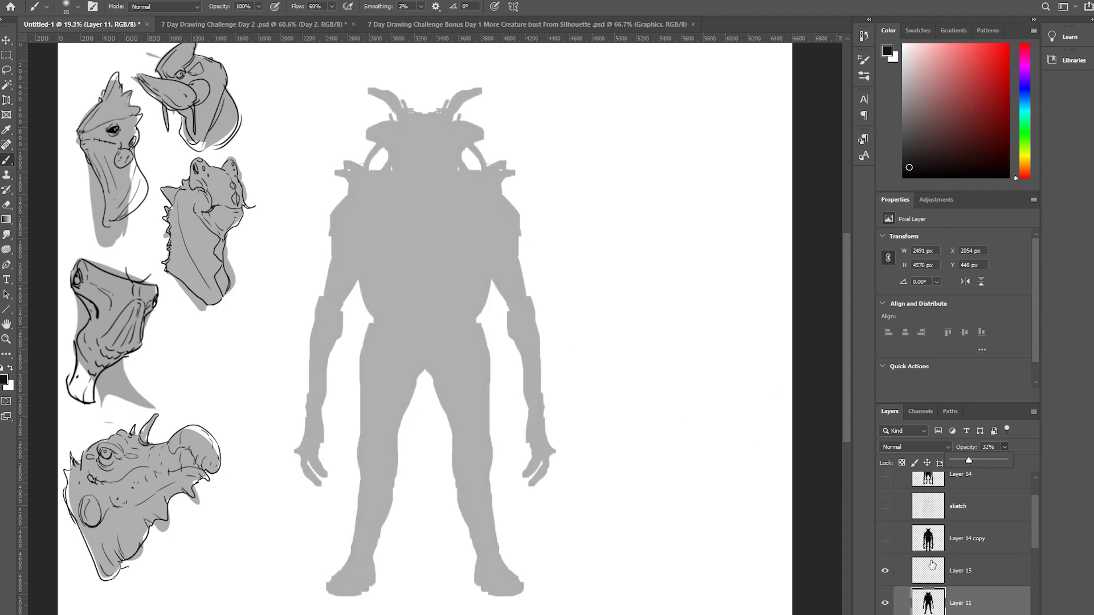
Lock all of Layer 11, make the empty layer above it active, and check the silhouette's visibility.
click(978, 584)
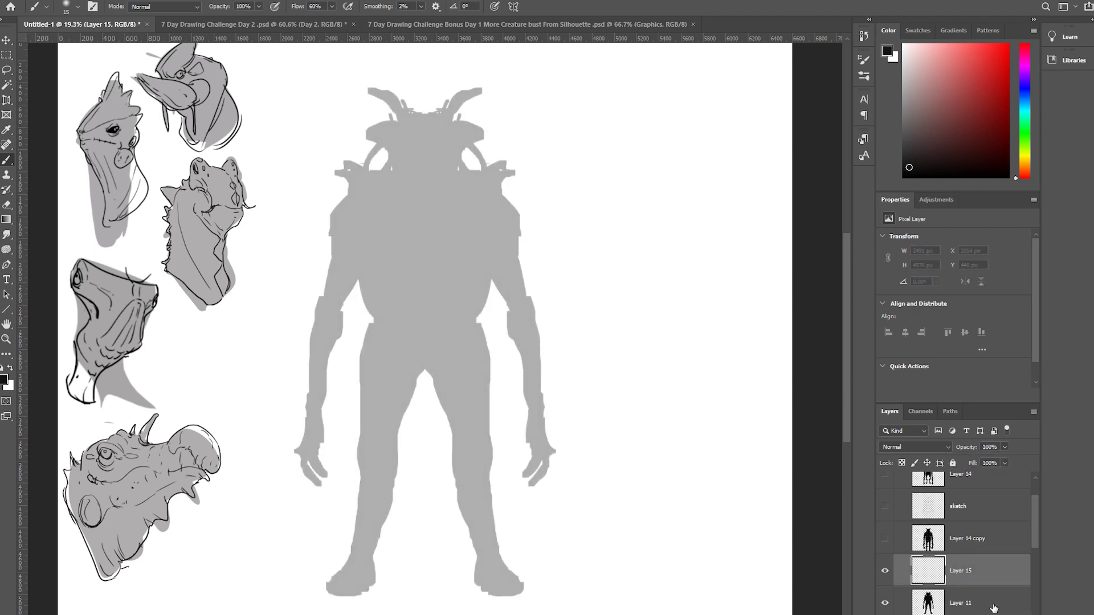
click(994, 609)
click(953, 463)
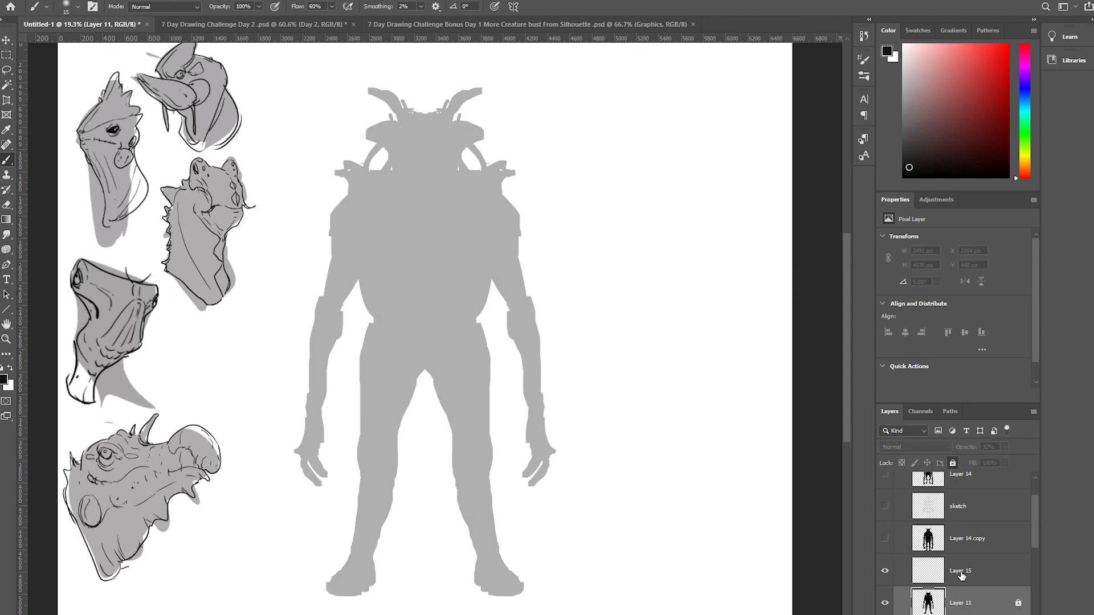
click(961, 578)
click(885, 603)
click(885, 603)
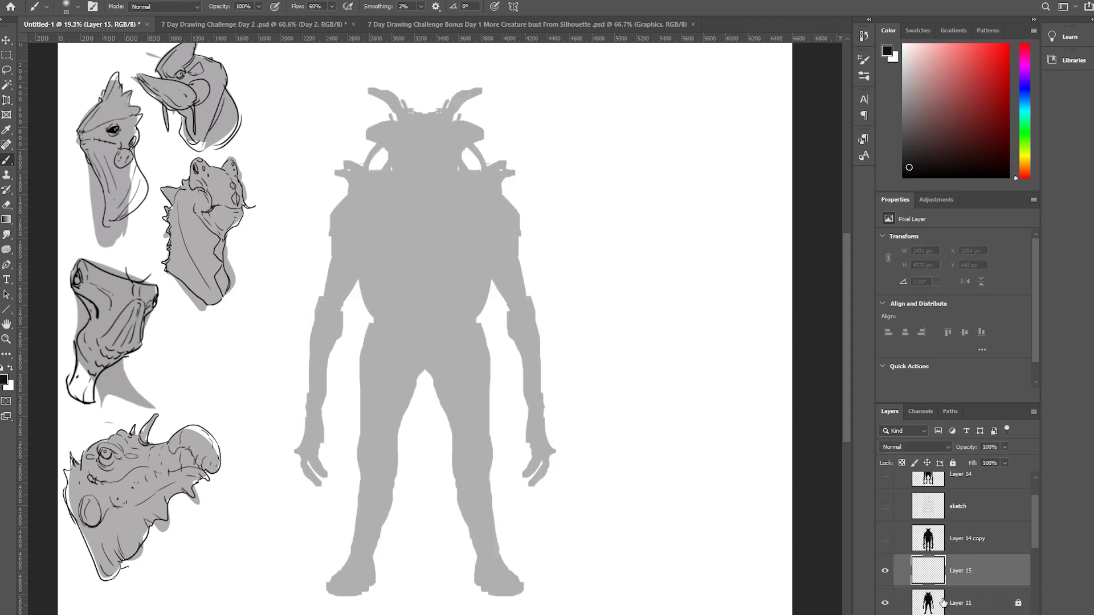
Sketch mirrored stalk eyes, a spiked head outline, ribbed cheek tubes, the mouth and the chin over the silhouette's head.
scroll(493, 291, up, 3)
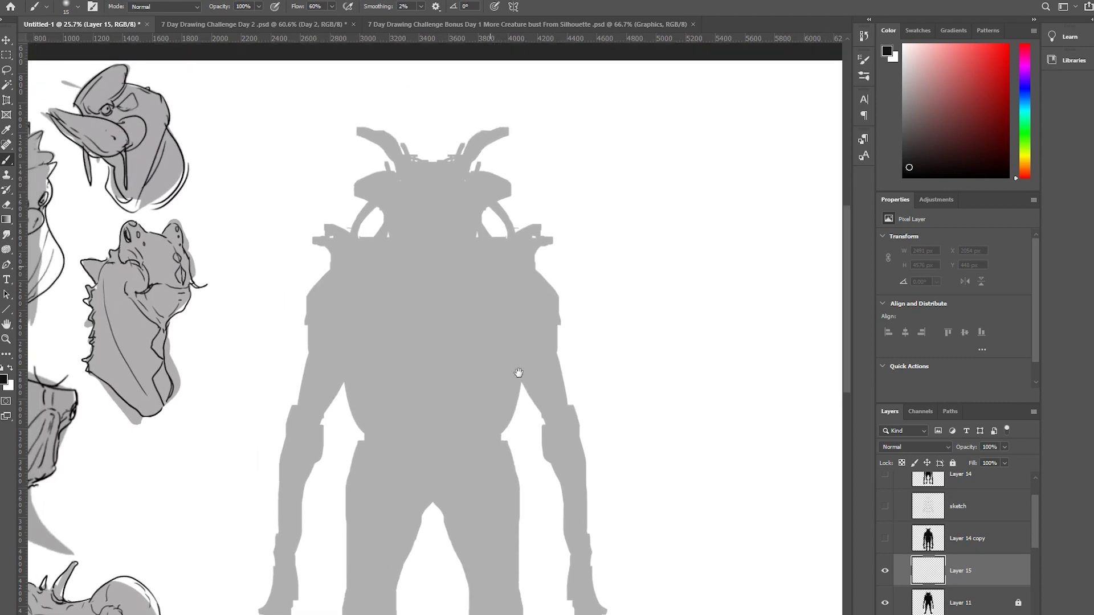
mouse_move(369, 136)
mouse_down()
mouse_move(373, 162)
mouse_move(381, 145)
mouse_move(386, 185)
mouse_move(402, 179)
mouse_up()
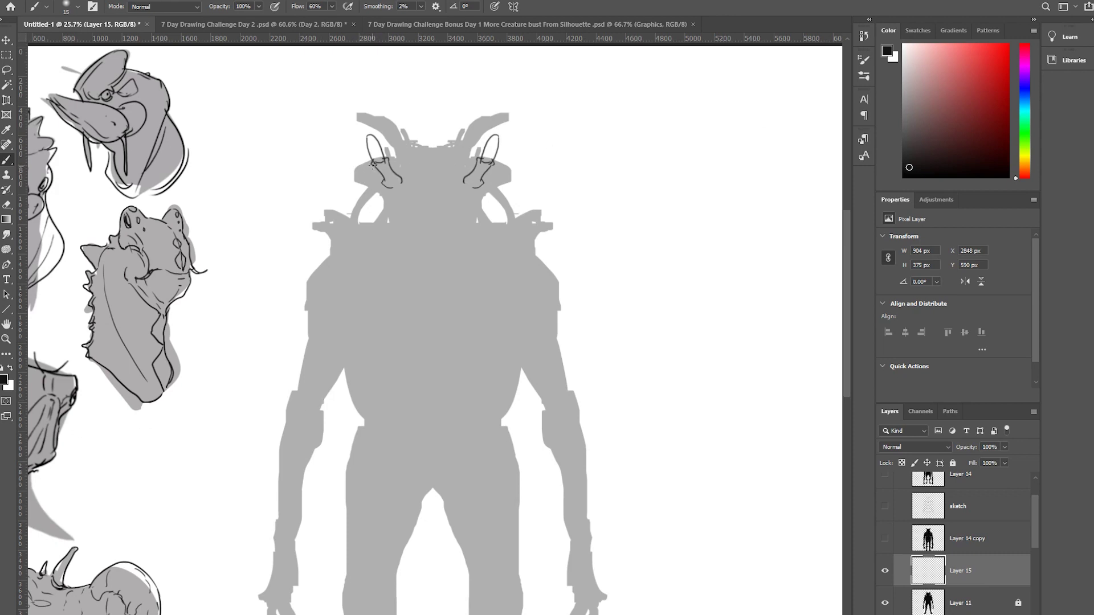
mouse_move(373, 164)
mouse_down()
mouse_move(347, 176)
mouse_move(385, 192)
mouse_move(408, 229)
mouse_move(431, 234)
mouse_up()
mouse_move(386, 197)
mouse_down()
mouse_move(396, 214)
mouse_move(381, 195)
mouse_move(387, 201)
mouse_move(373, 207)
mouse_move(383, 208)
mouse_move(358, 222)
mouse_up()
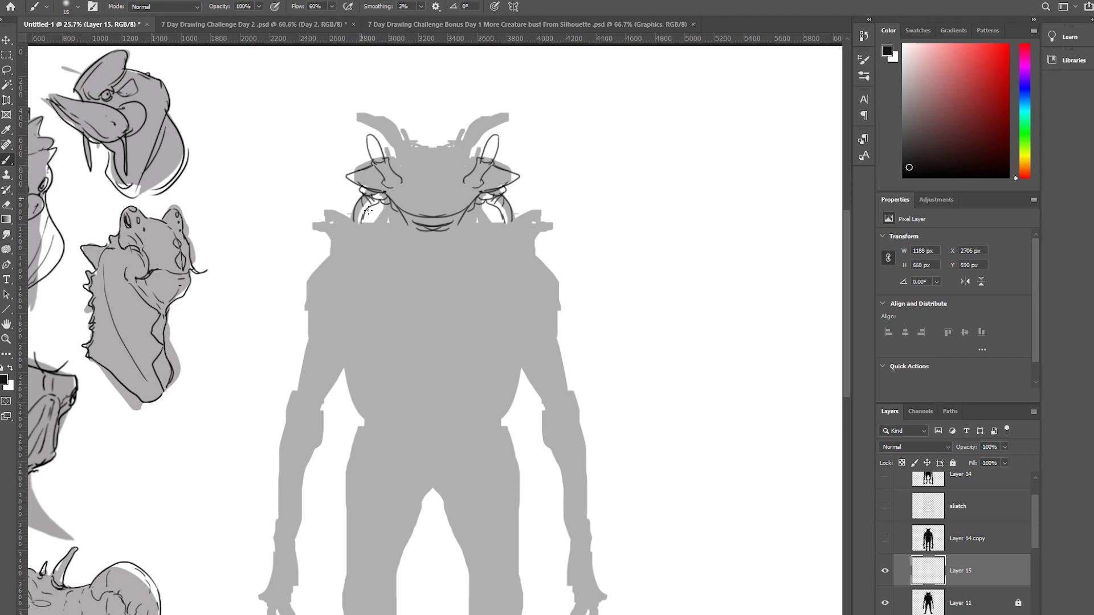
mouse_move(368, 211)
mouse_down()
mouse_move(361, 221)
mouse_move(380, 205)
mouse_move(374, 191)
mouse_up()
drag(373, 141, 376, 155)
drag(387, 158, 408, 147)
drag(399, 211, 432, 248)
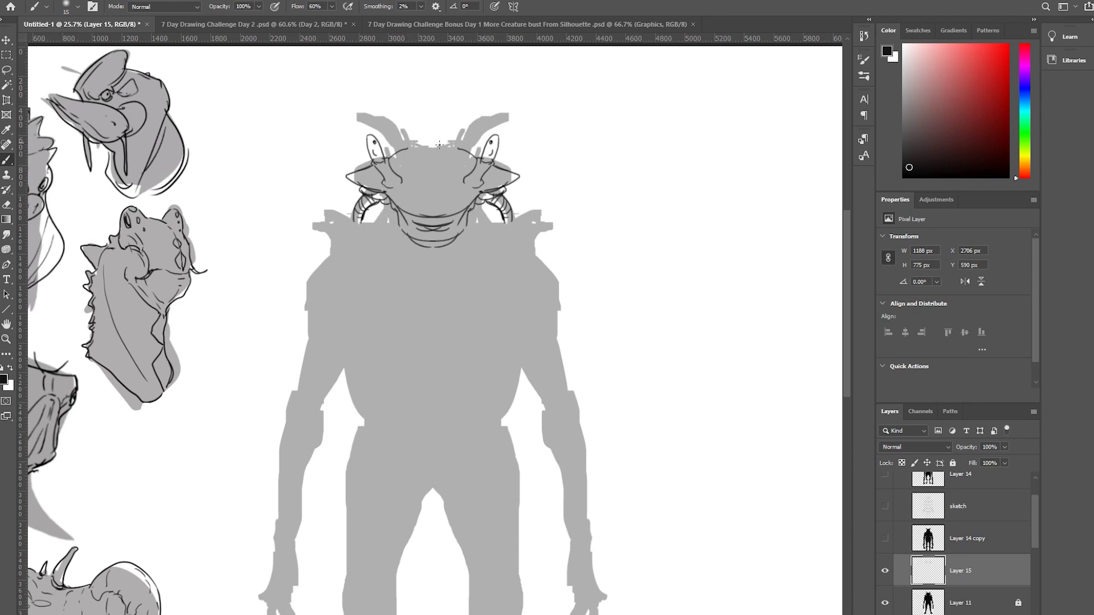
Sketch small mandibles and surrounding plates in the middle of the face, with a centre line up to the crown.
drag(417, 189, 420, 206)
mouse_move(418, 190)
mouse_down()
mouse_move(427, 210)
mouse_move(434, 185)
mouse_up()
mouse_move(430, 147)
mouse_down()
mouse_move(431, 171)
mouse_move(394, 202)
mouse_move(415, 184)
mouse_move(402, 207)
mouse_move(428, 208)
mouse_up()
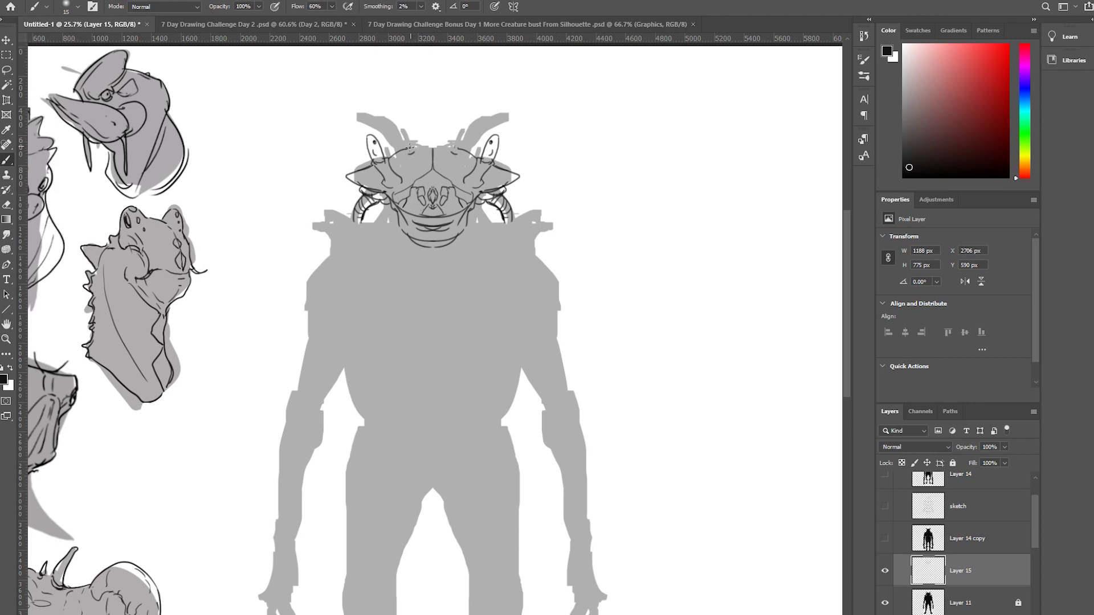
Draw two curved, segmented antennae with short bristles from the top of the head, and add detail to the mouthparts.
drag(343, 90, 409, 142)
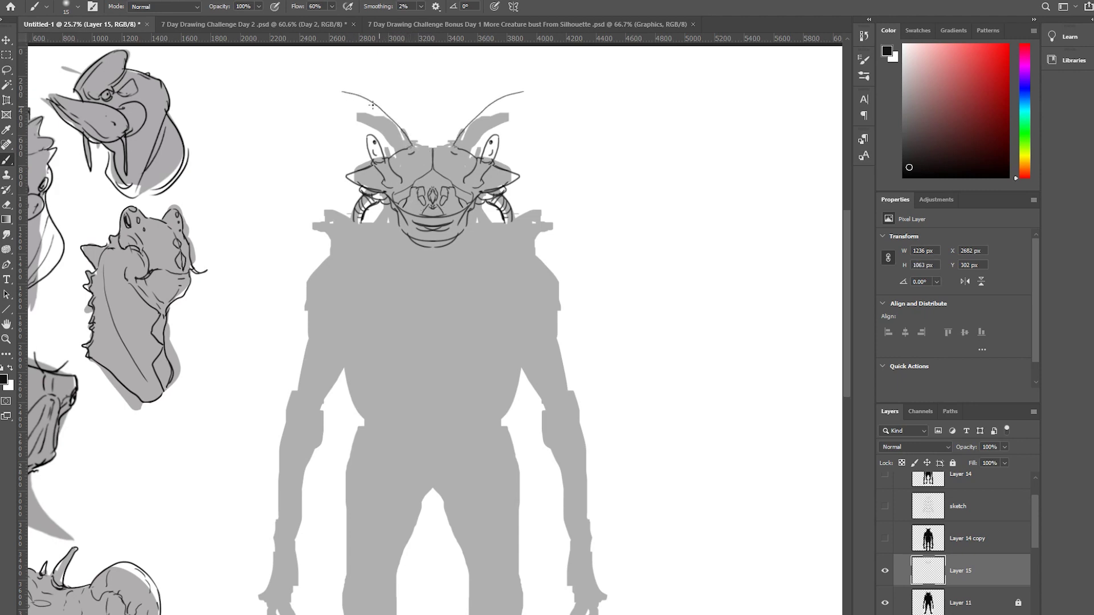
drag(349, 89, 401, 124)
drag(344, 92, 405, 127)
mouse_move(352, 94)
mouse_down()
mouse_move(390, 117)
mouse_move(406, 146)
mouse_move(426, 146)
mouse_move(410, 163)
mouse_move(430, 186)
mouse_move(411, 211)
mouse_move(424, 207)
mouse_up()
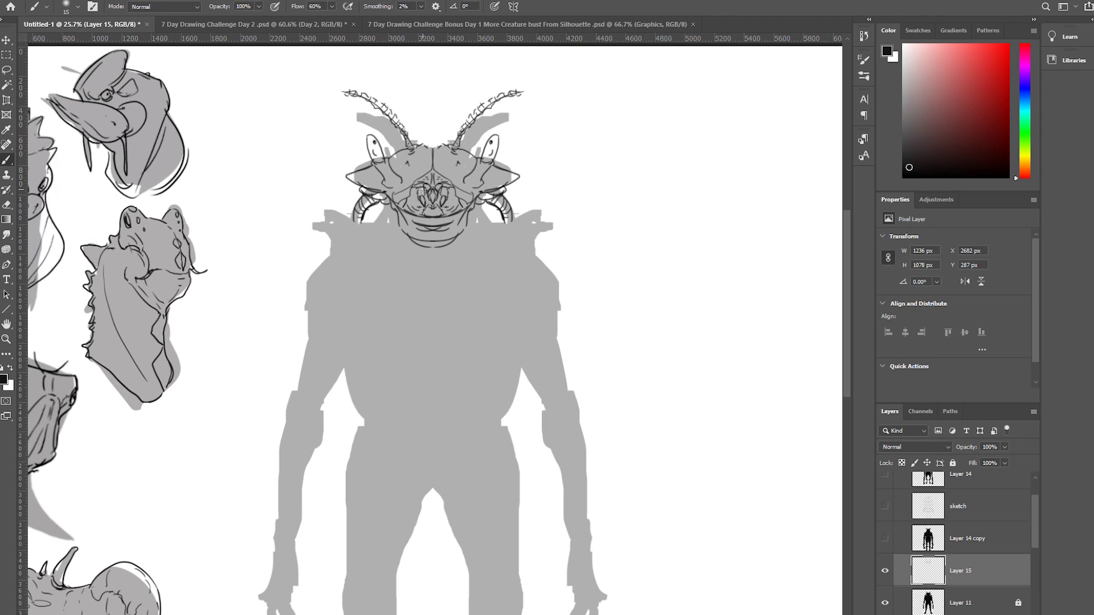
drag(427, 191, 422, 198)
mouse_move(338, 211)
mouse_down()
mouse_move(395, 226)
mouse_move(336, 253)
mouse_move(305, 223)
mouse_move(337, 226)
mouse_move(321, 206)
mouse_move(334, 222)
mouse_up()
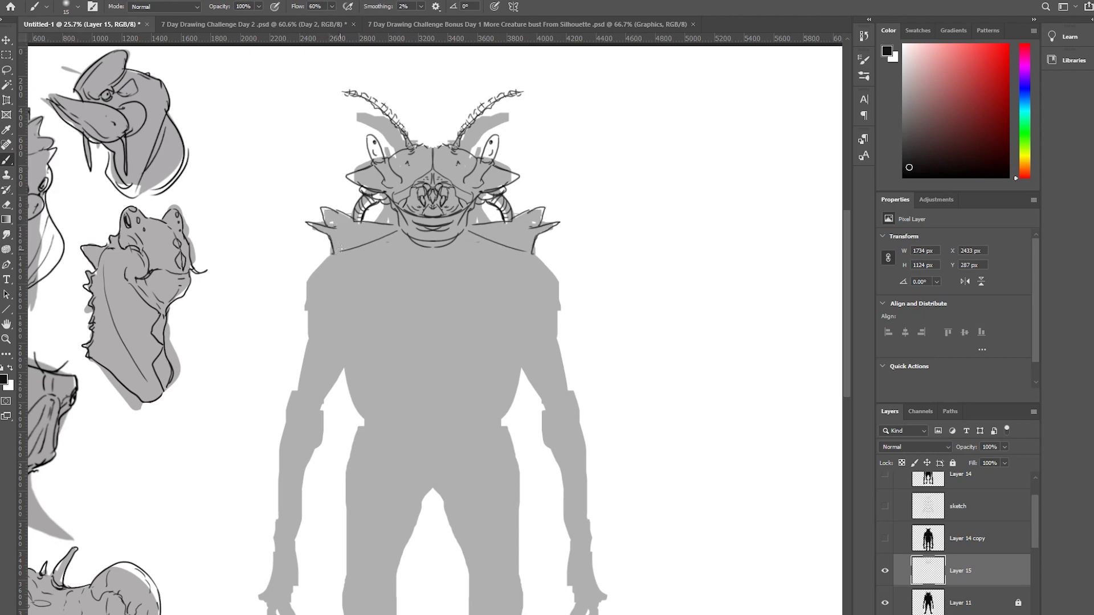
drag(349, 244, 396, 230)
key(ctrl+z)
key(ctrl+z)
key(ctrl+z)
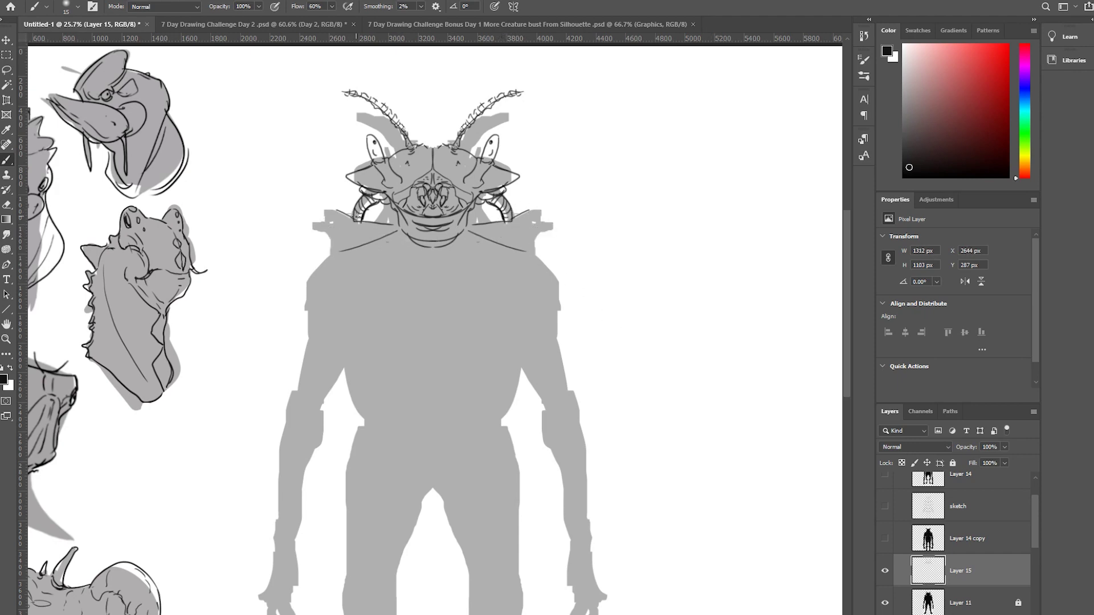
Sketch rounded shoulder plates, the chest shell with a central sternum ridge, and the central belly lines.
mouse_move(348, 226)
mouse_down()
mouse_move(333, 255)
mouse_move(362, 241)
mouse_move(335, 254)
mouse_move(435, 258)
mouse_move(438, 315)
mouse_move(418, 346)
mouse_up()
mouse_move(332, 264)
mouse_down()
mouse_move(348, 280)
mouse_move(346, 319)
mouse_move(364, 342)
mouse_move(408, 372)
mouse_move(433, 360)
mouse_up()
mouse_move(417, 383)
mouse_down()
mouse_move(432, 372)
mouse_move(433, 392)
mouse_up()
drag(416, 415, 431, 400)
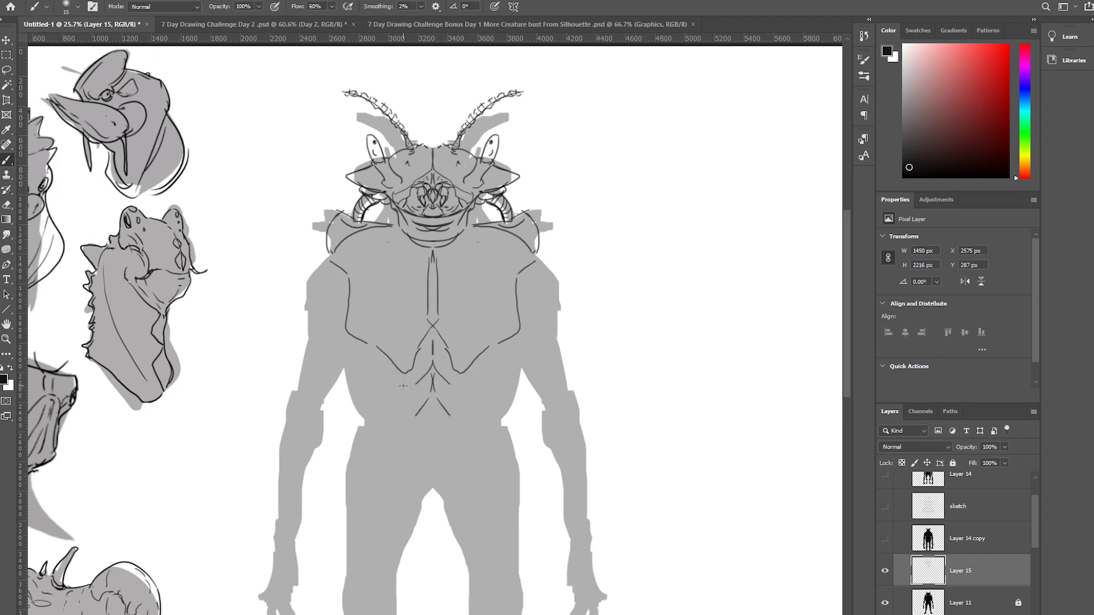
Sketch the abdomen segments and side plates from below the chest shell down to the waist.
drag(390, 369, 401, 388)
drag(397, 394, 415, 413)
mouse_move(348, 340)
mouse_down()
mouse_move(374, 364)
mouse_move(346, 350)
mouse_move(367, 421)
mouse_move(384, 411)
mouse_move(385, 364)
mouse_up()
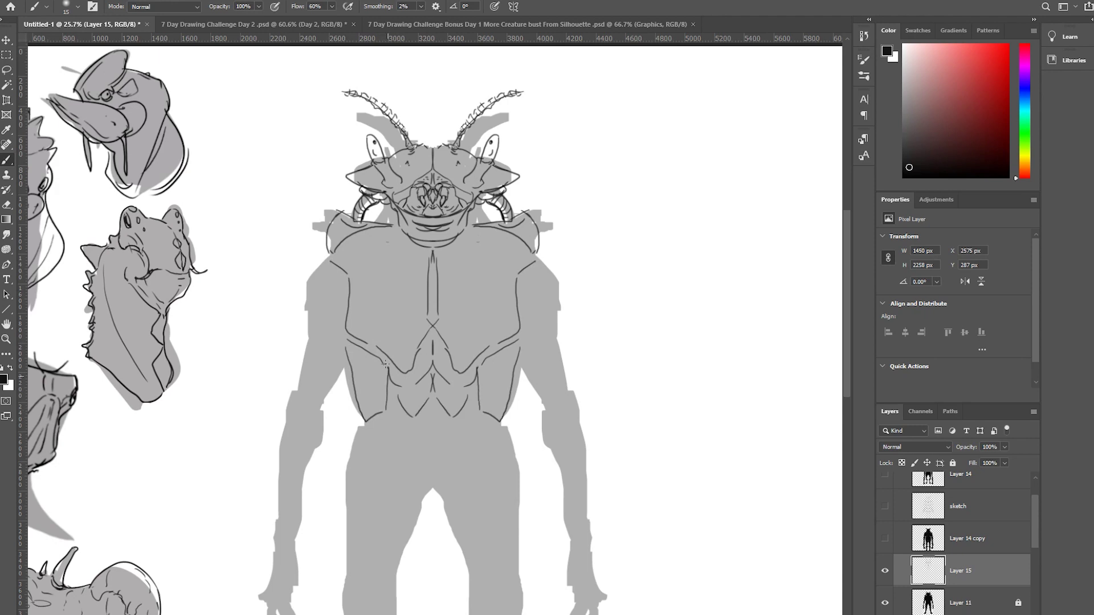
drag(515, 359, 500, 409)
Outline both upper arms with pointed elbow spurs and the forearms down to the wrists.
mouse_move(333, 260)
mouse_down()
mouse_move(310, 272)
mouse_move(308, 339)
mouse_up()
mouse_move(322, 267)
mouse_down()
mouse_move(346, 354)
mouse_move(328, 392)
mouse_up()
mouse_move(311, 329)
mouse_down()
mouse_move(292, 386)
mouse_move(318, 417)
mouse_move(328, 397)
mouse_move(279, 521)
mouse_up()
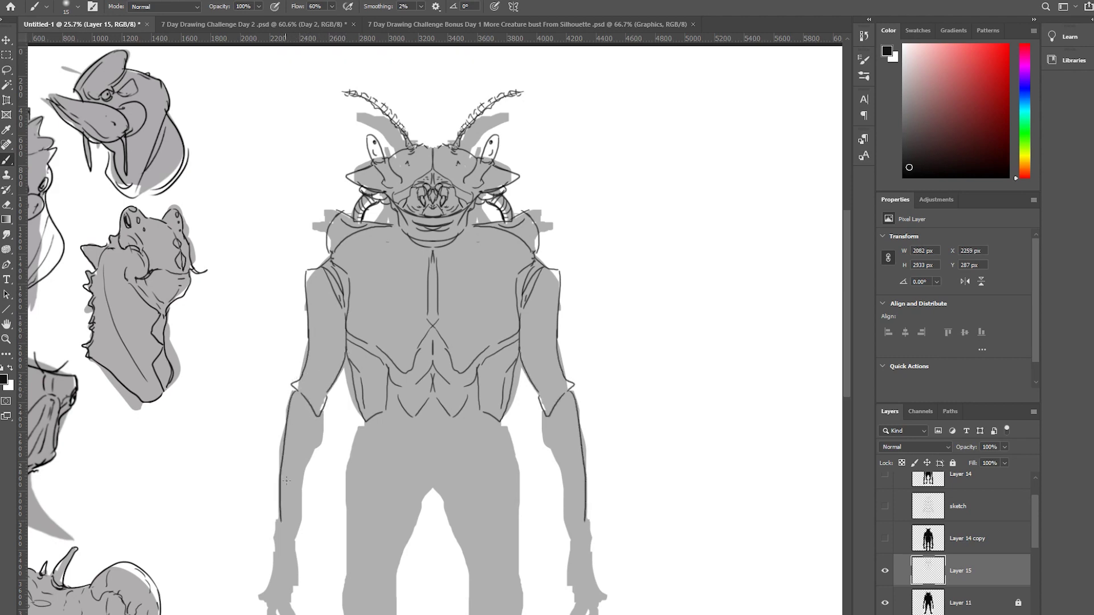
mouse_move(323, 418)
mouse_down()
mouse_move(299, 535)
mouse_move(269, 442)
mouse_move(267, 368)
mouse_move(256, 398)
mouse_move(266, 415)
mouse_up()
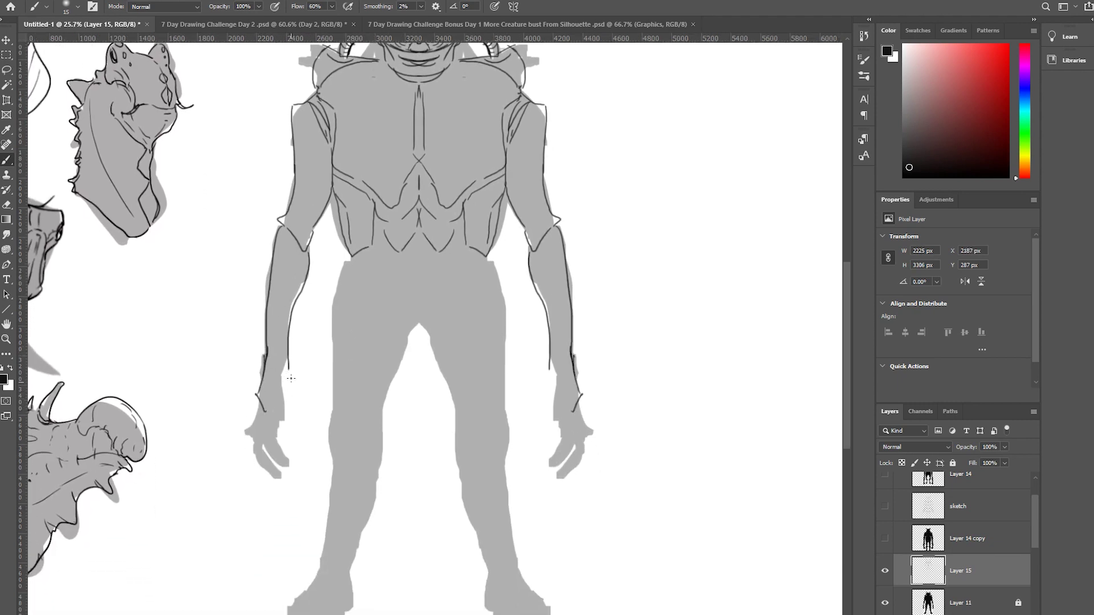
Sketch large crab-like pincers in place of the hands, and add small spikes and spots along the forearms.
mouse_move(290, 378)
mouse_down()
mouse_move(272, 484)
mouse_move(259, 494)
mouse_move(272, 449)
mouse_up()
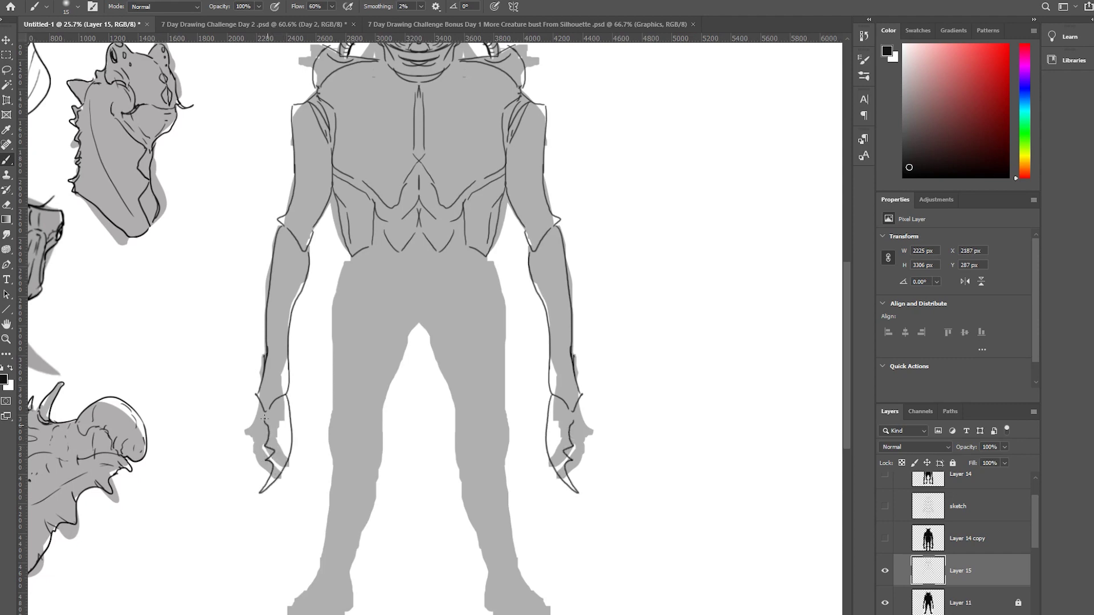
mouse_move(257, 394)
mouse_down()
mouse_move(235, 415)
mouse_move(227, 457)
mouse_move(260, 512)
mouse_move(266, 409)
mouse_move(263, 428)
mouse_move(247, 408)
mouse_move(237, 449)
mouse_up()
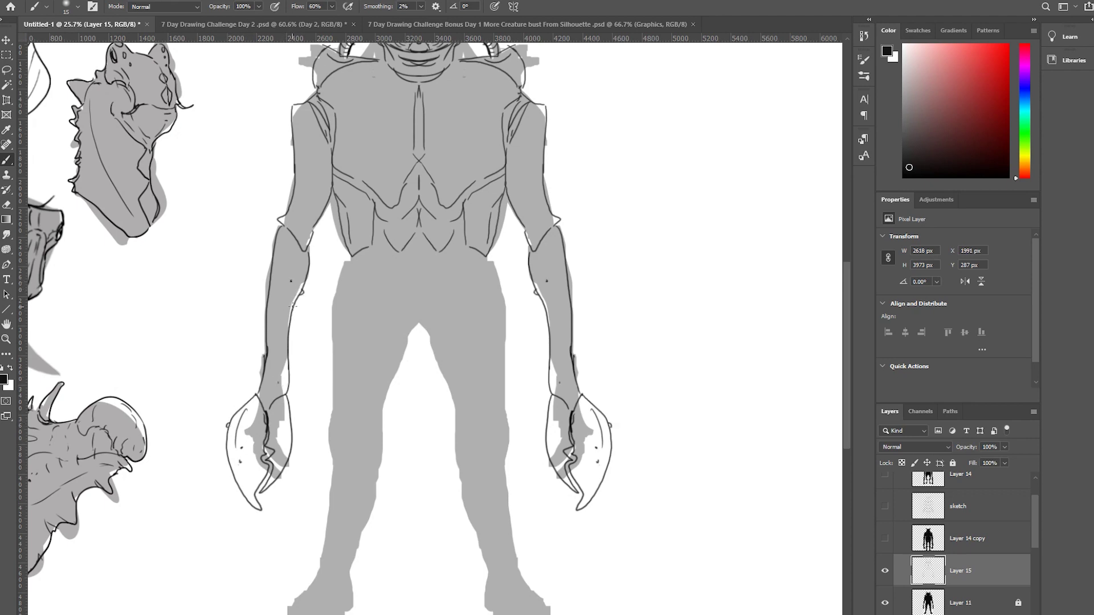
drag(286, 246, 285, 263)
Add short surface lines and spots to the chest shell, upper arms and shoulder joints.
scroll(315, 266, up, 5)
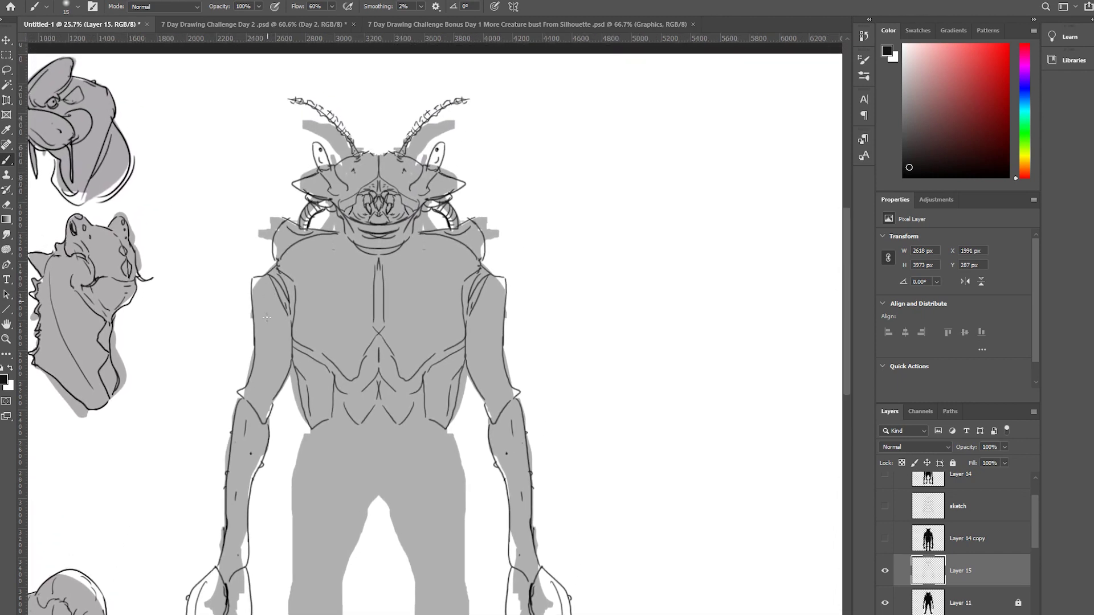
drag(344, 272, 319, 307)
drag(286, 266, 297, 274)
drag(446, 441, 449, 440)
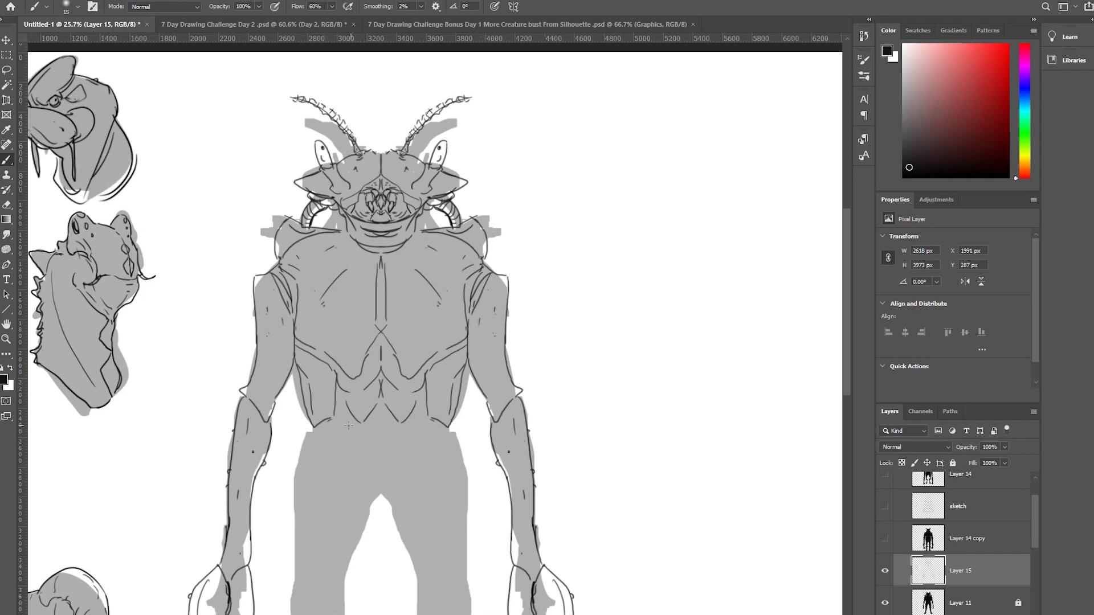
Outline the V-shaped pelvis plate with waist hooks, and add crease lines to the belly and the lower chest edge.
mouse_move(311, 427)
mouse_down()
mouse_move(298, 428)
mouse_move(369, 489)
mouse_up()
drag(354, 449, 359, 484)
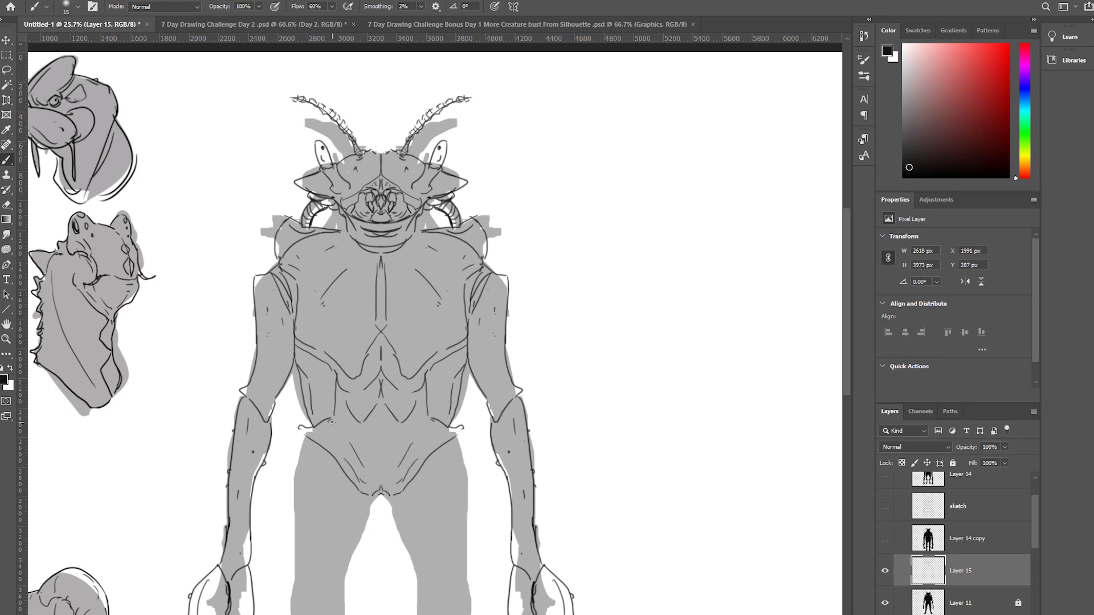
mouse_move(332, 422)
mouse_down()
mouse_move(381, 442)
mouse_move(384, 423)
mouse_move(341, 419)
mouse_up()
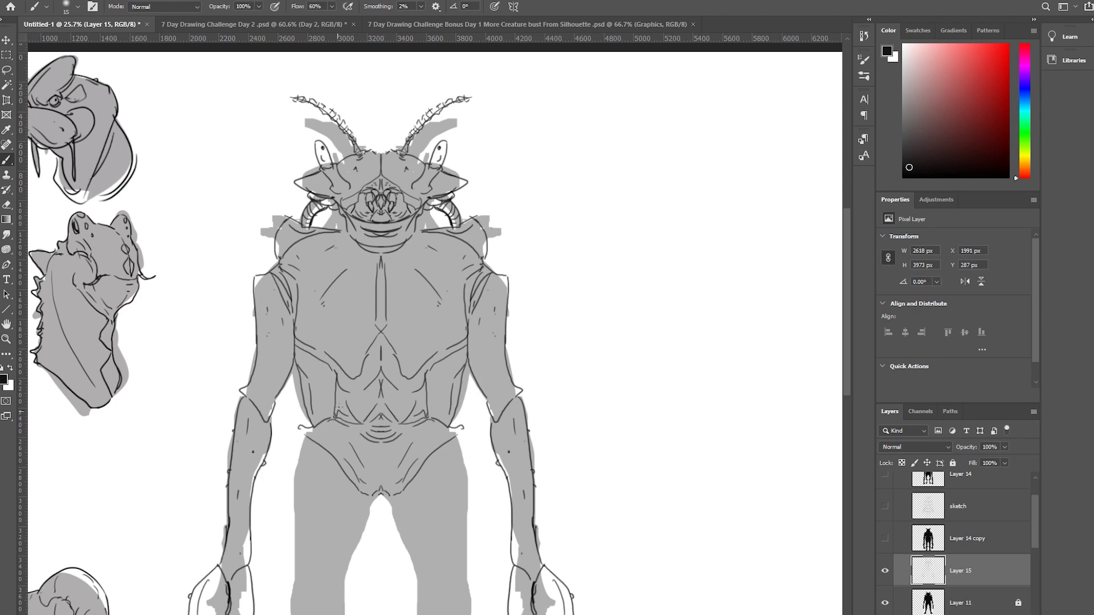
drag(415, 404, 425, 414)
mouse_move(305, 349)
mouse_down()
mouse_move(346, 385)
mouse_move(373, 370)
mouse_move(378, 343)
mouse_move(351, 385)
mouse_up()
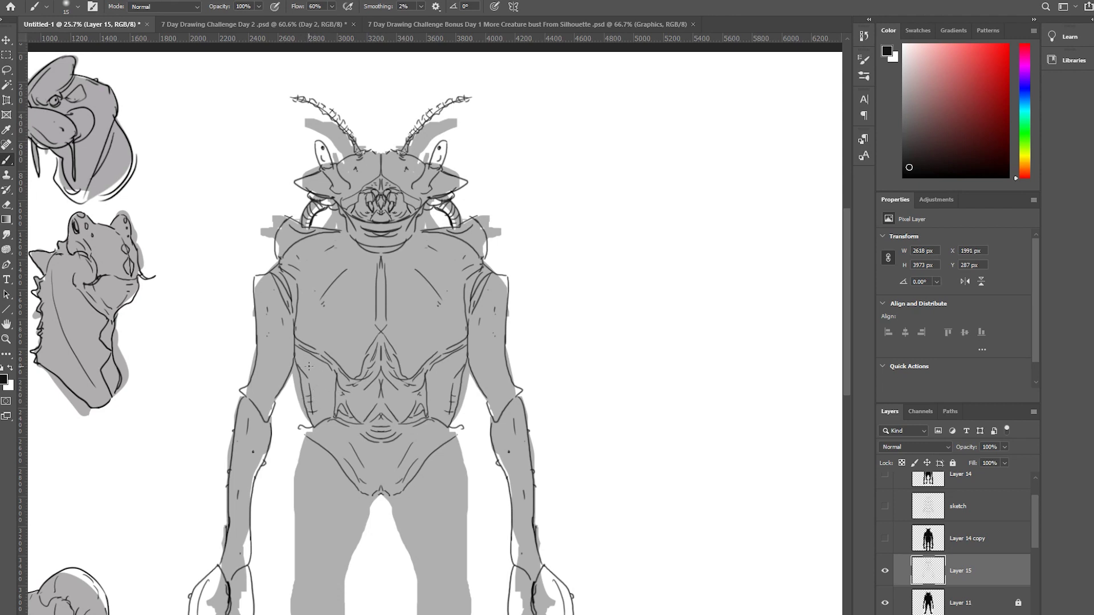
Detail the upper arms and shoulder plates with texture lines and small spurs, undoing one misplaced shoulder stroke.
drag(292, 354, 266, 409)
drag(474, 328, 471, 351)
drag(501, 278, 510, 277)
drag(261, 273, 264, 260)
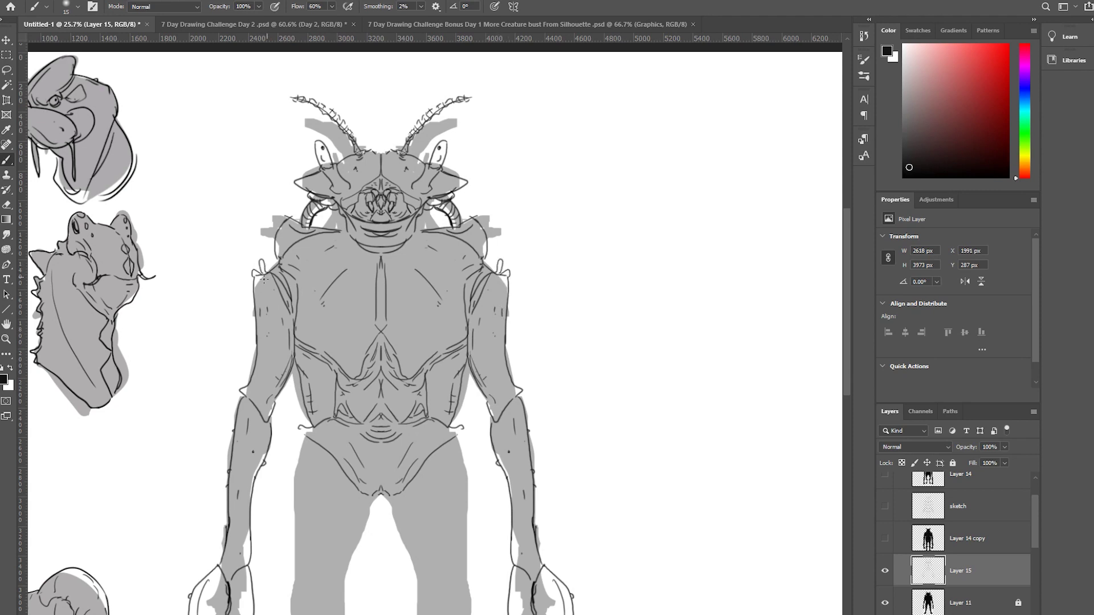
key(ctrl+z)
drag(254, 283, 250, 304)
mouse_move(277, 228)
mouse_down()
mouse_move(308, 223)
mouse_move(294, 225)
mouse_move(301, 233)
mouse_move(294, 212)
mouse_move(293, 228)
mouse_move(279, 226)
mouse_move(281, 254)
mouse_up()
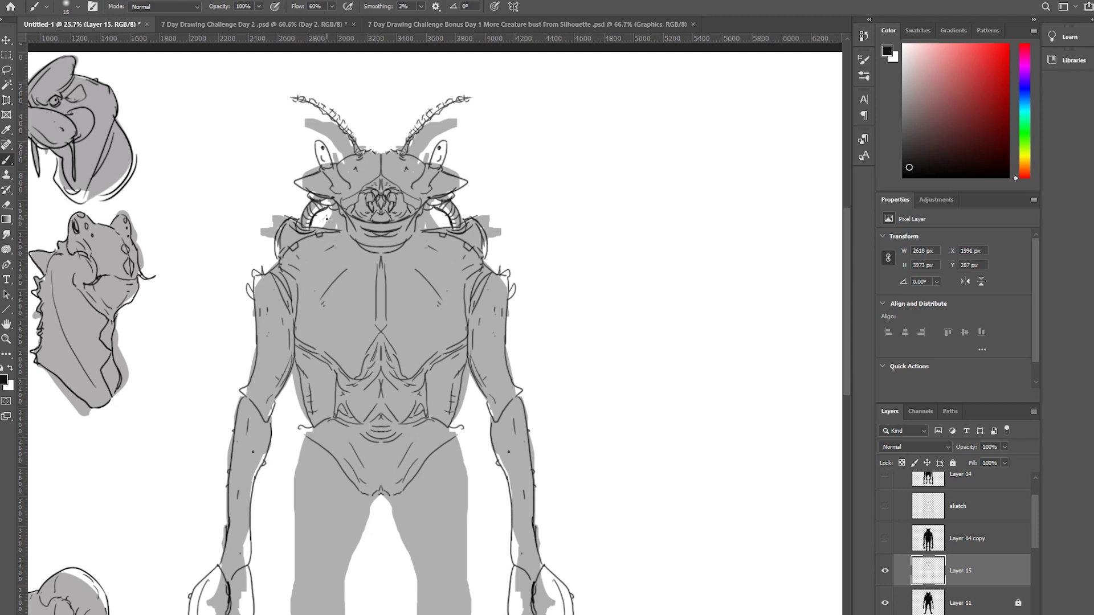
mouse_move(424, 233)
mouse_down()
mouse_move(407, 250)
mouse_move(374, 254)
mouse_move(341, 235)
mouse_up()
Outline both thighs as broad shell plates that bulge outside the silhouette and taper to the knees.
scroll(589, 296, down, 1)
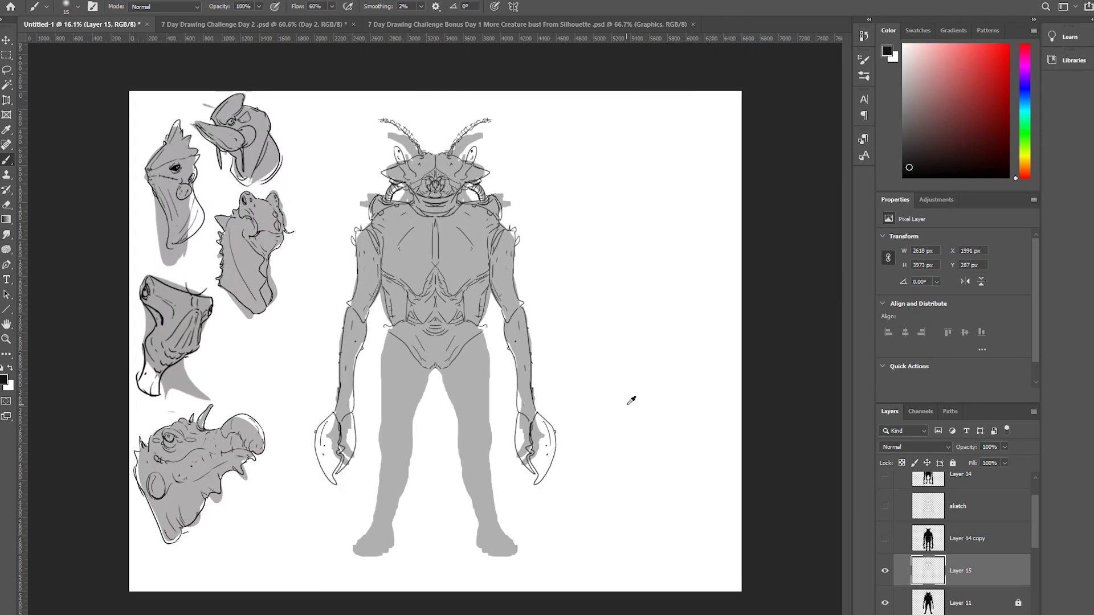
scroll(630, 396, down, 1)
scroll(593, 425, up, 1)
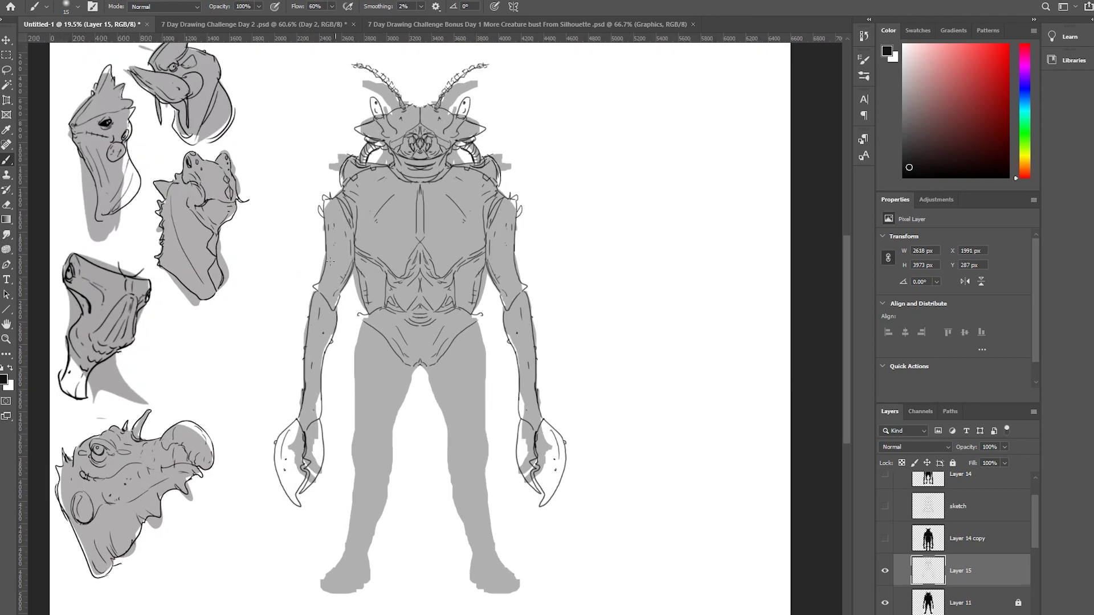
drag(365, 321, 345, 391)
drag(405, 374, 358, 451)
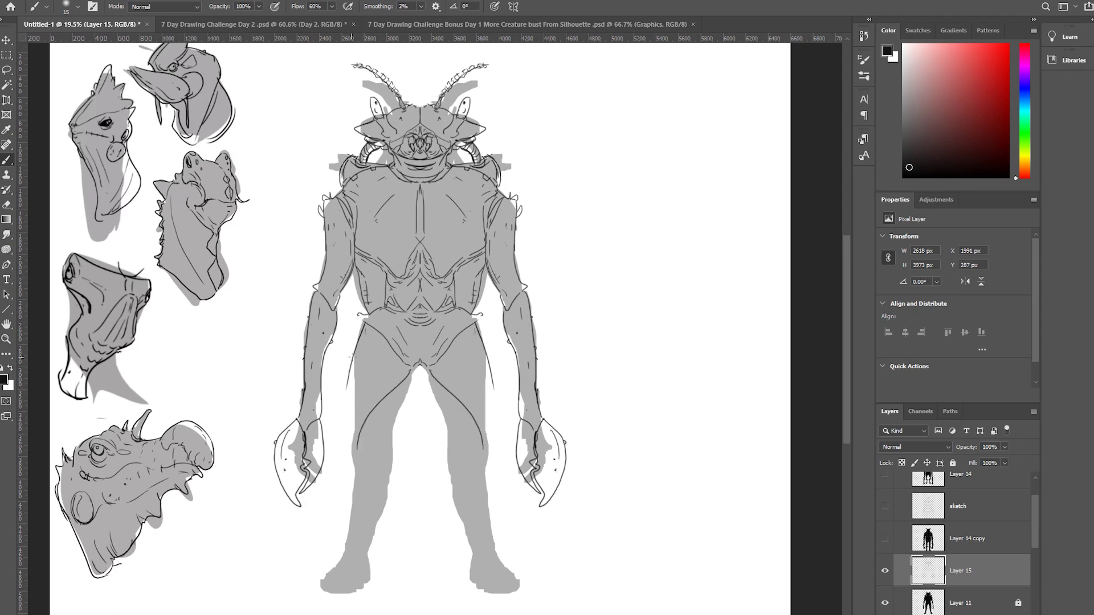
mouse_move(350, 357)
mouse_down()
mouse_move(336, 405)
mouse_move(356, 447)
mouse_move(402, 382)
mouse_up()
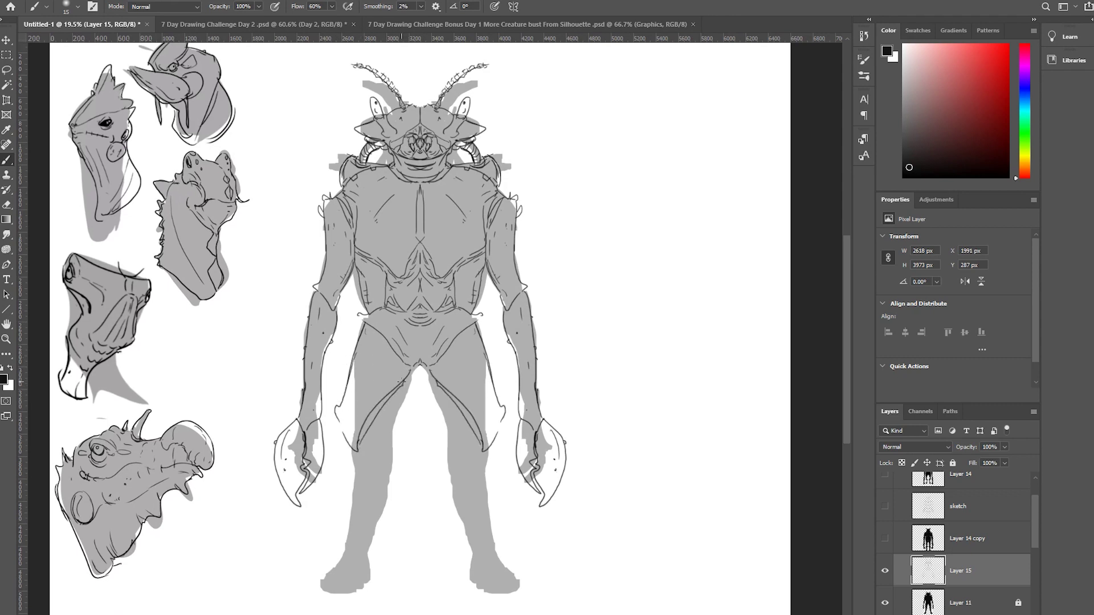
Add muscle lines to the thighs, and sketch plated shins ending in thin segmented ankles with clawed feet.
mouse_move(366, 347)
mouse_down()
mouse_move(383, 375)
mouse_move(386, 365)
mouse_up()
mouse_move(396, 376)
mouse_down()
mouse_move(359, 368)
mouse_move(376, 398)
mouse_move(354, 382)
mouse_move(363, 376)
mouse_move(379, 405)
mouse_move(357, 384)
mouse_move(374, 399)
mouse_move(392, 365)
mouse_move(329, 449)
mouse_move(333, 435)
mouse_move(330, 468)
mouse_move(331, 452)
mouse_move(363, 554)
mouse_move(380, 536)
mouse_up()
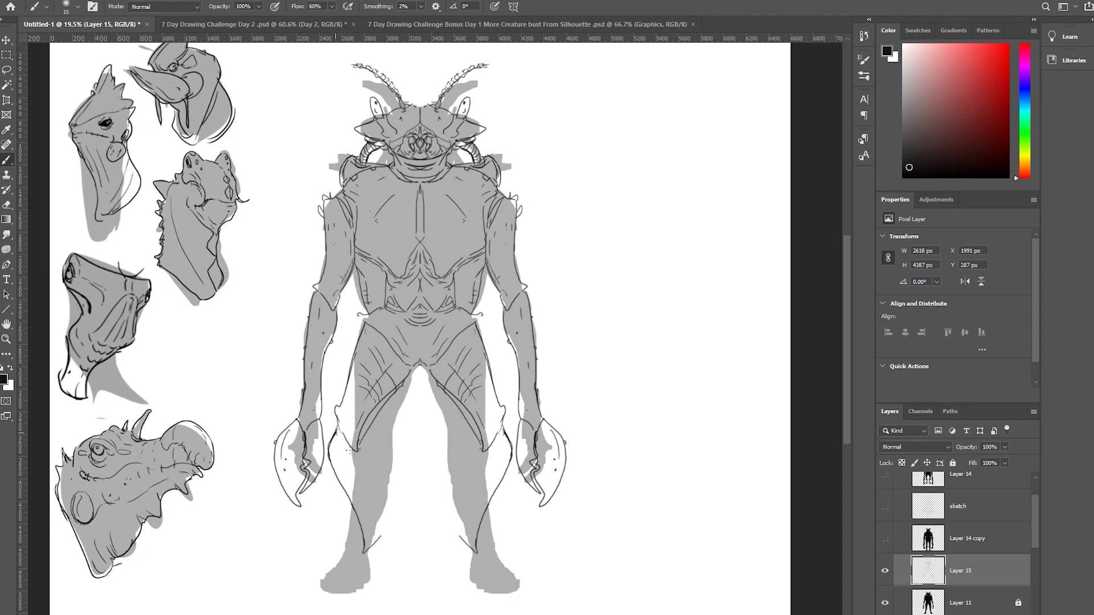
mouse_move(352, 451)
mouse_down()
mouse_move(381, 533)
mouse_move(369, 548)
mouse_move(375, 575)
mouse_move(363, 579)
mouse_move(369, 594)
mouse_move(382, 543)
mouse_move(390, 568)
mouse_move(393, 579)
mouse_move(379, 582)
mouse_move(339, 471)
mouse_up()
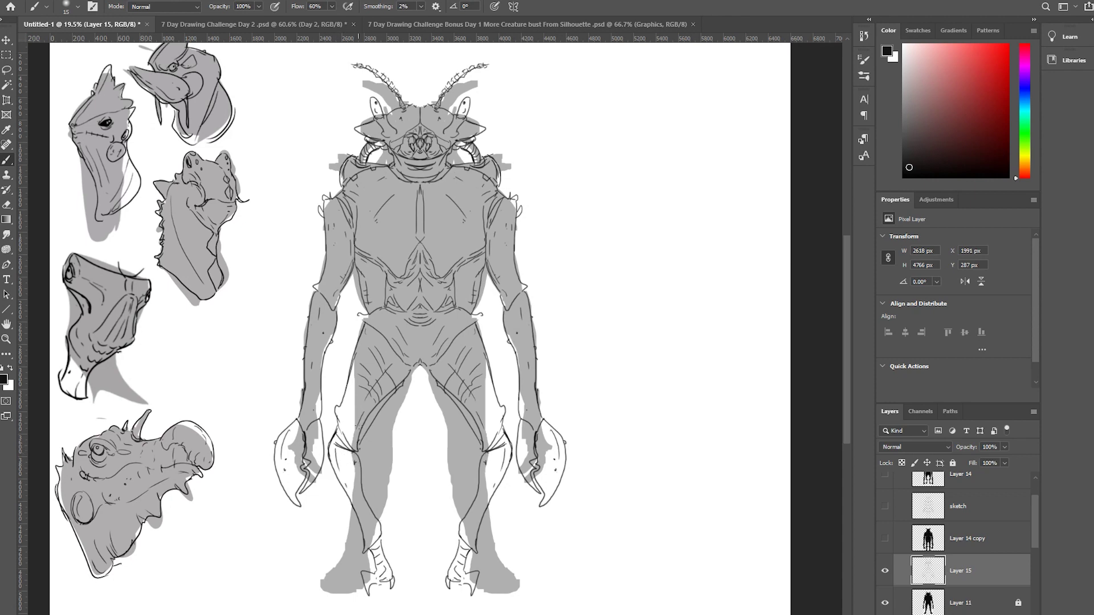
drag(344, 417, 339, 436)
Lasso both sketched legs below the pelvis and copy them to a new layer.
key(l)
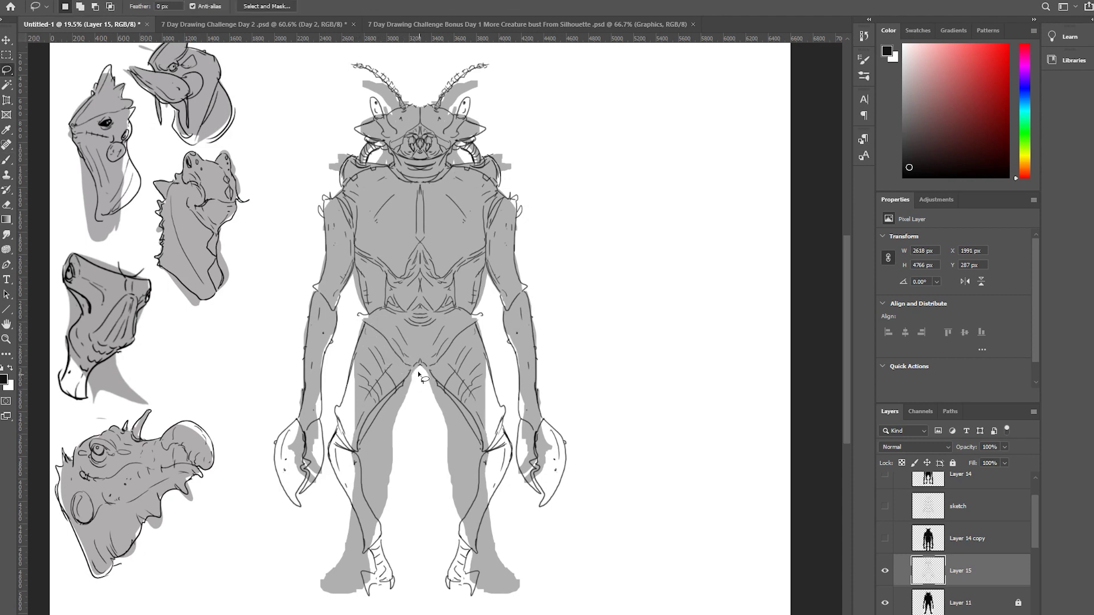
mouse_move(418, 372)
mouse_down()
mouse_move(371, 319)
mouse_move(353, 332)
mouse_move(327, 434)
mouse_move(335, 573)
mouse_move(464, 594)
mouse_move(520, 536)
mouse_move(512, 395)
mouse_move(493, 329)
mouse_move(475, 317)
mouse_move(421, 387)
mouse_up()
key(Delete)
right_click(467, 385)
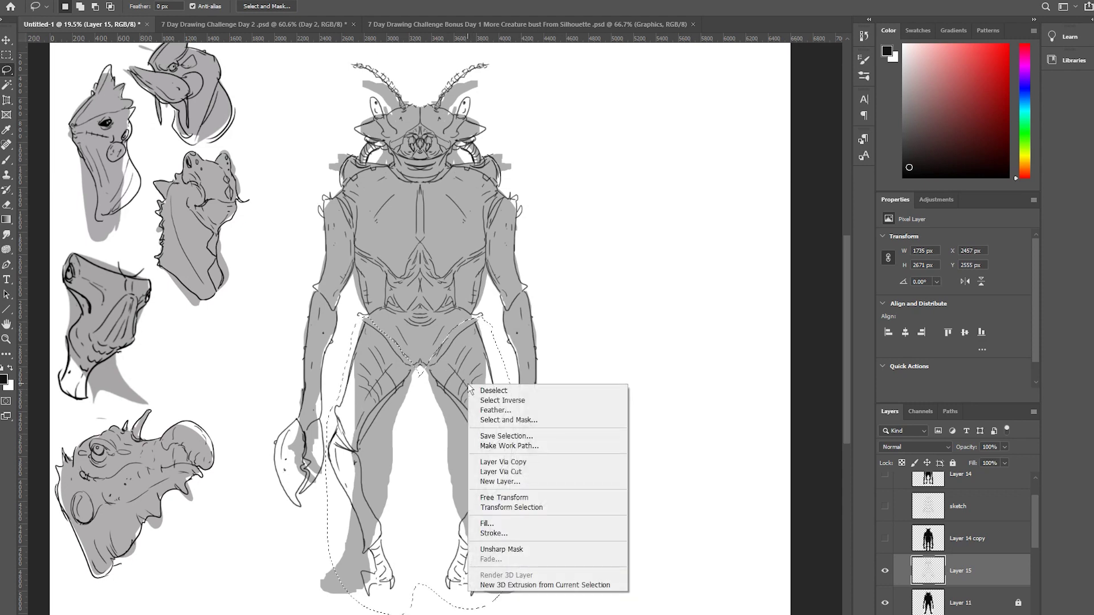
click(526, 463)
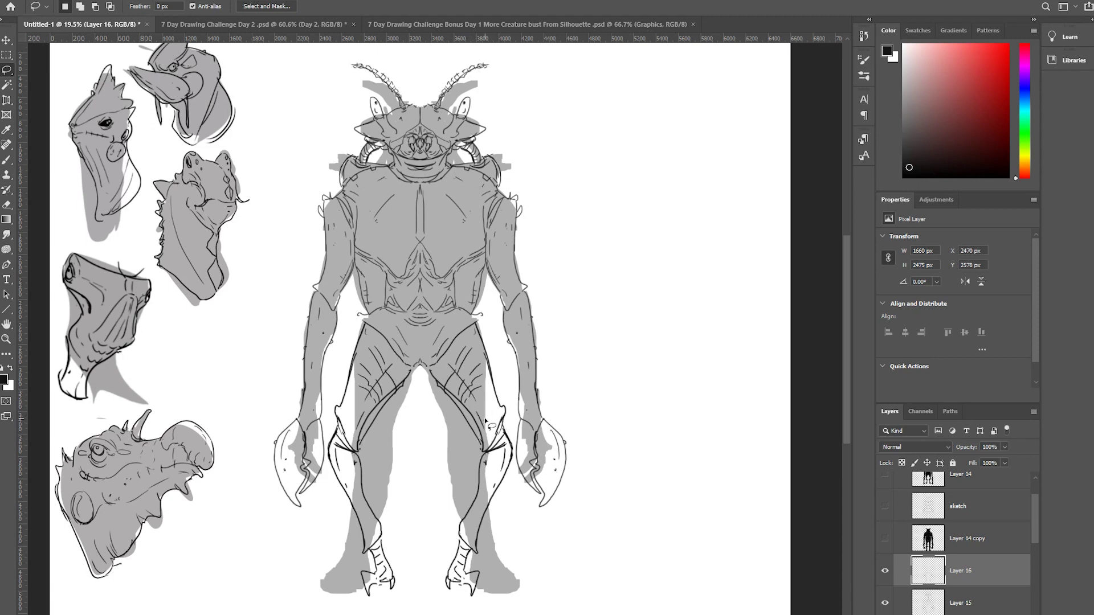
Scale the copied legs to 71.78% width and 81.52% height, placing them between the original legs.
key(v)
key(ctrl+t)
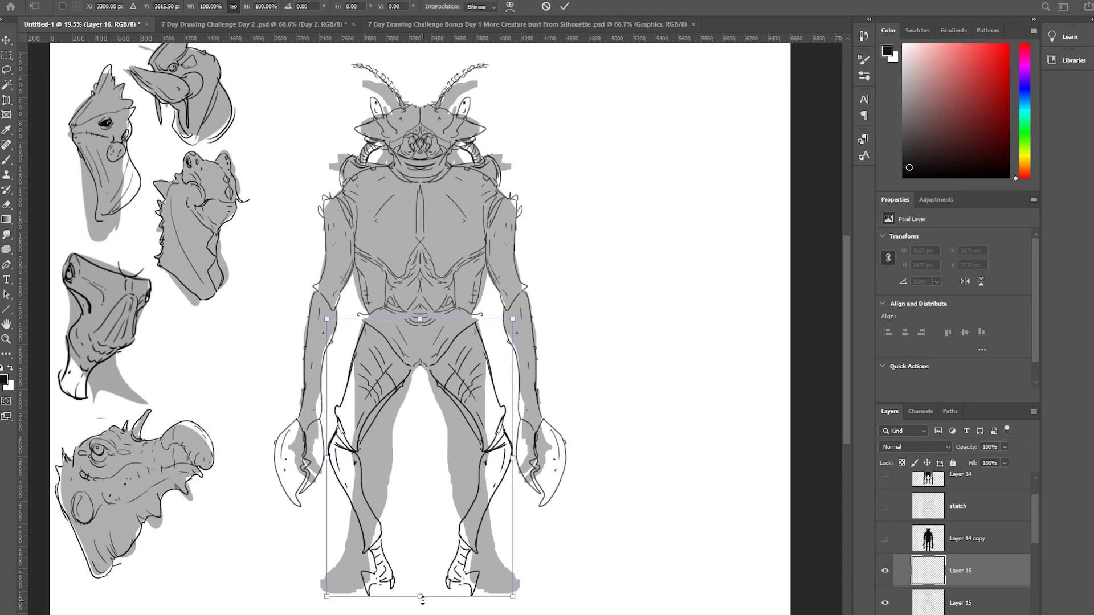
drag(420, 597, 422, 568)
drag(505, 317, 479, 342)
key(ctrl+z)
key(ctrl+z)
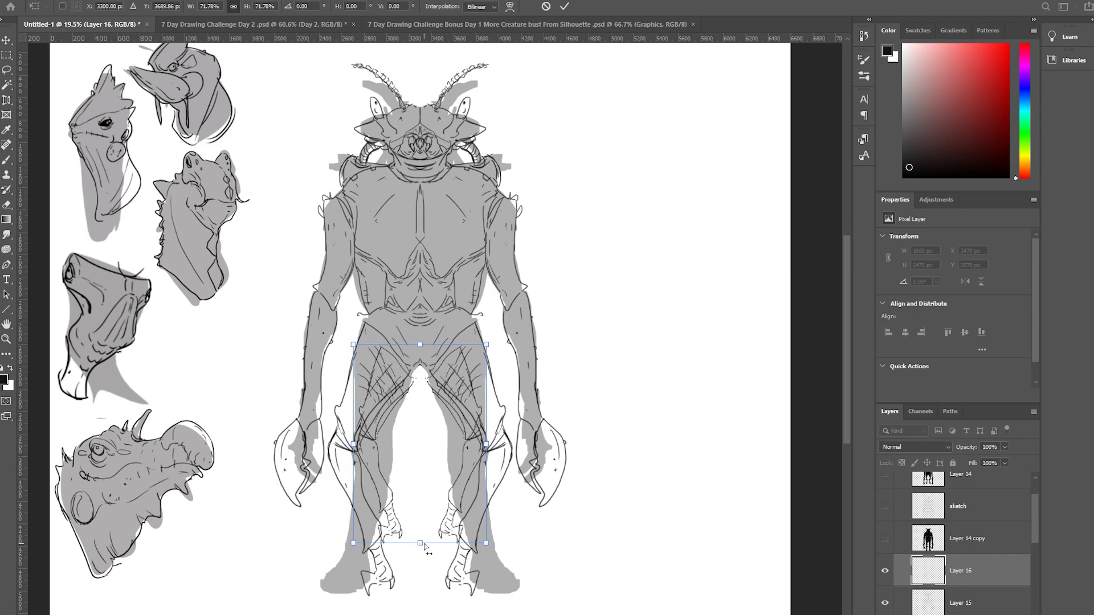
drag(425, 546, 423, 574)
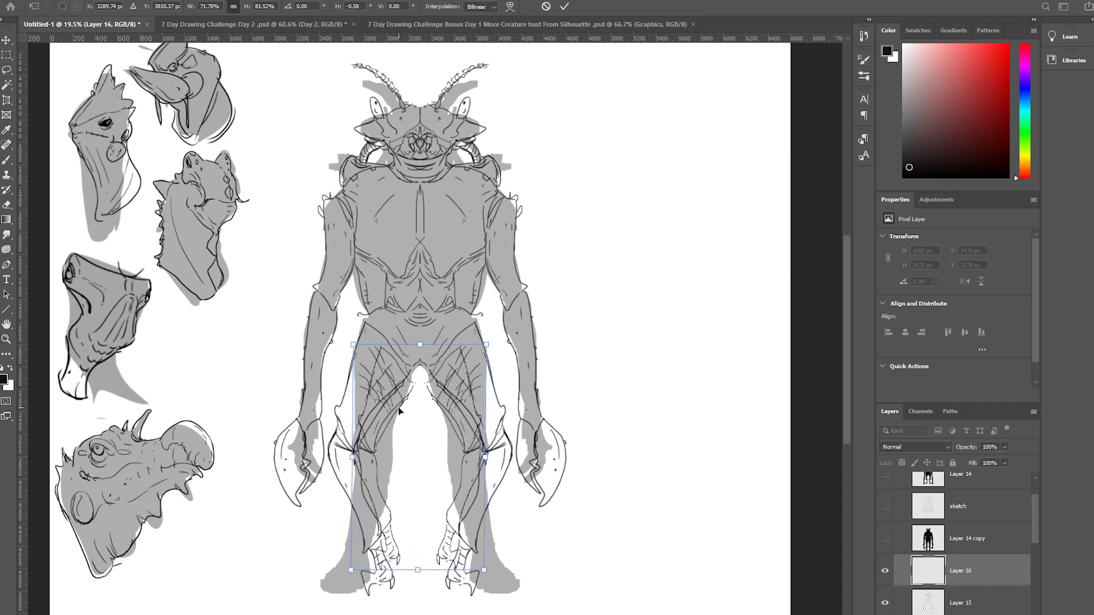
key(Return)
key(l)
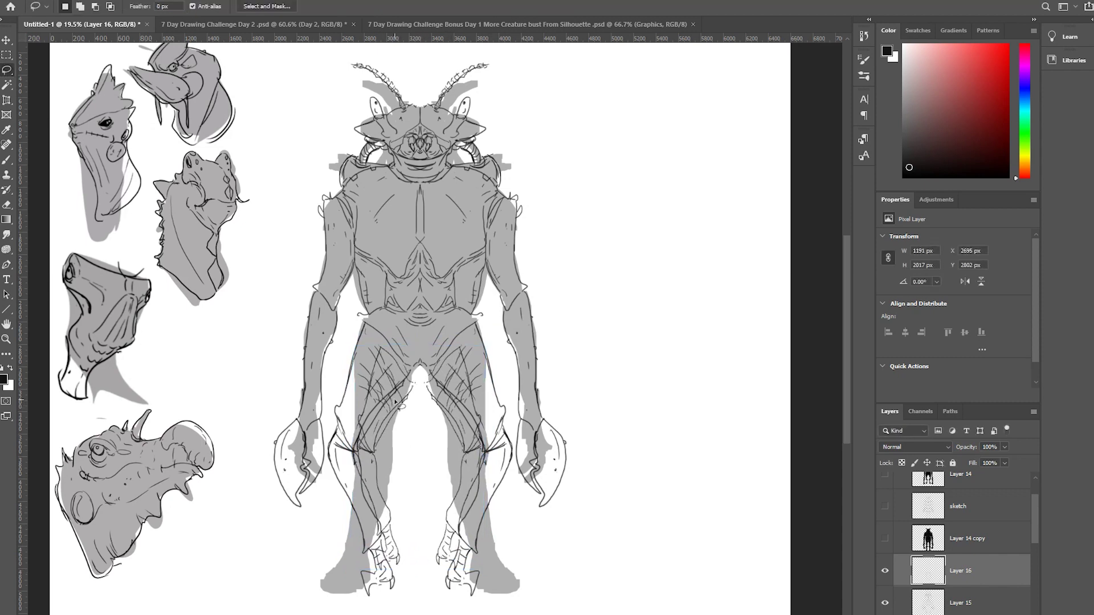
Erase the copied legs' overlapping lines inside the thigh plates and around the knees.
key(e)
mouse_move(397, 360)
mouse_down()
mouse_move(398, 379)
mouse_move(367, 390)
mouse_move(371, 360)
mouse_up()
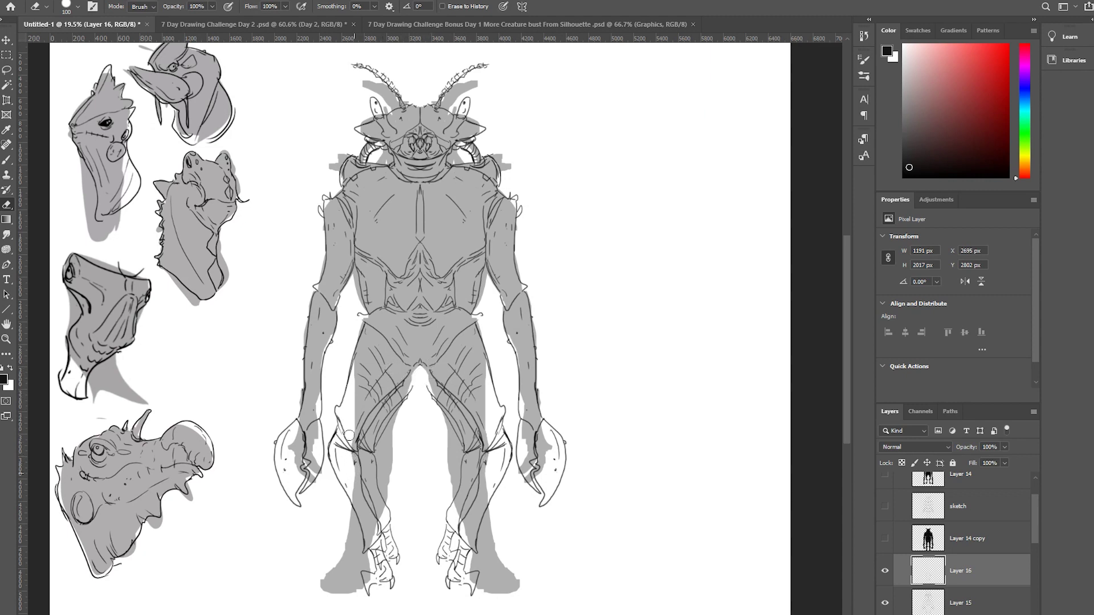
drag(349, 436, 356, 416)
Reinforce the inner thigh contours and shin edges on Layer 15 with darker brush lines.
click(932, 605)
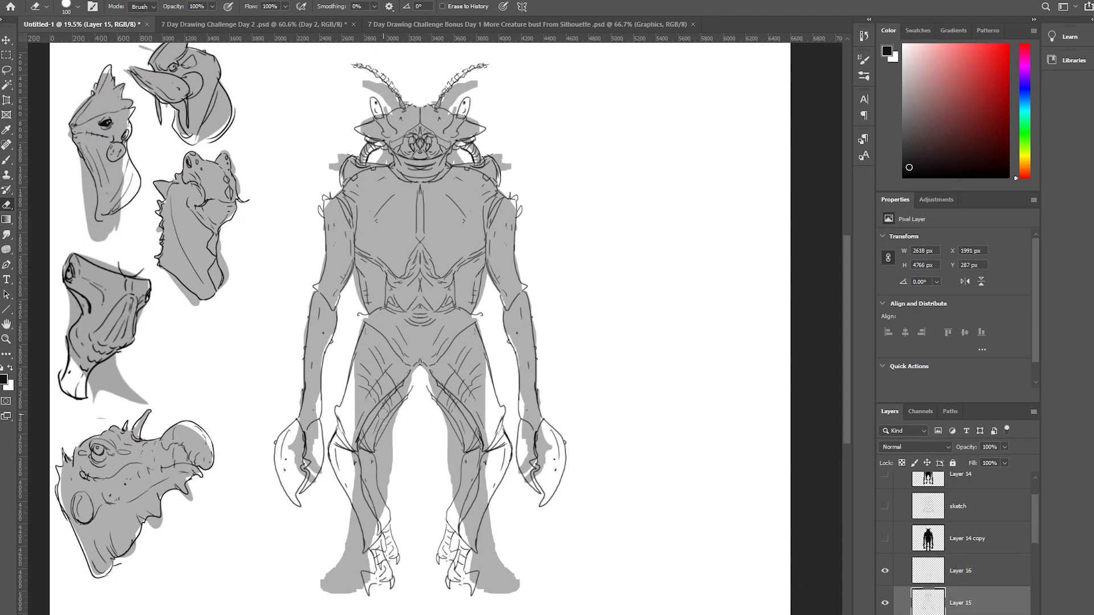
key(b)
drag(407, 373, 403, 385)
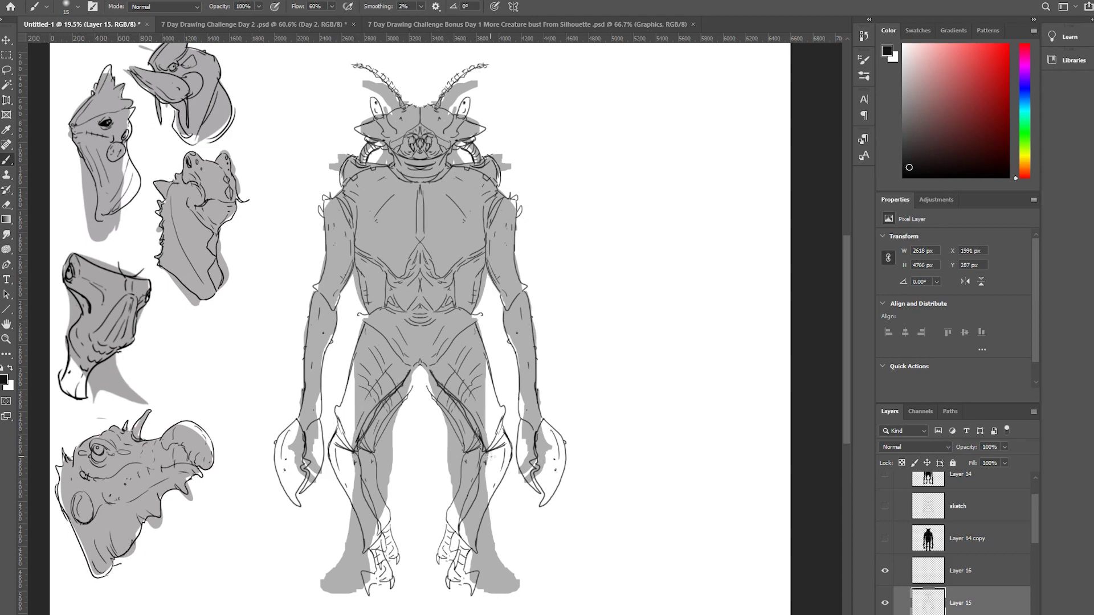
drag(482, 454, 457, 542)
mouse_move(407, 365)
mouse_down()
mouse_move(418, 370)
mouse_move(407, 393)
mouse_up()
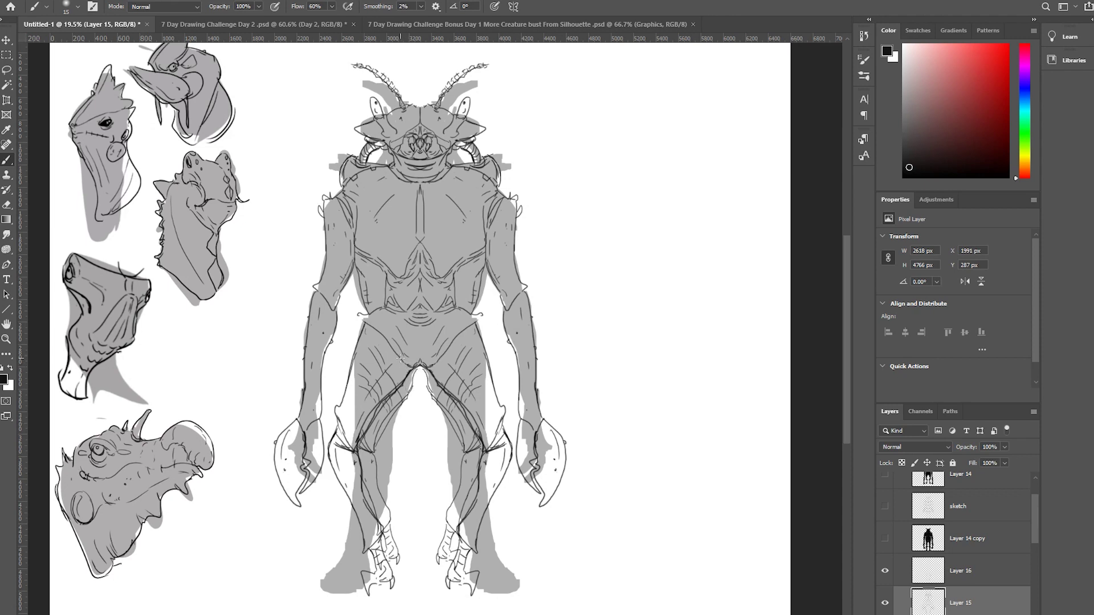
Darken the pelvis plate's edges and hip corners, the elbow joints and the pincer contours.
drag(379, 332, 406, 368)
drag(368, 323, 384, 322)
drag(316, 292, 334, 313)
drag(525, 426, 522, 459)
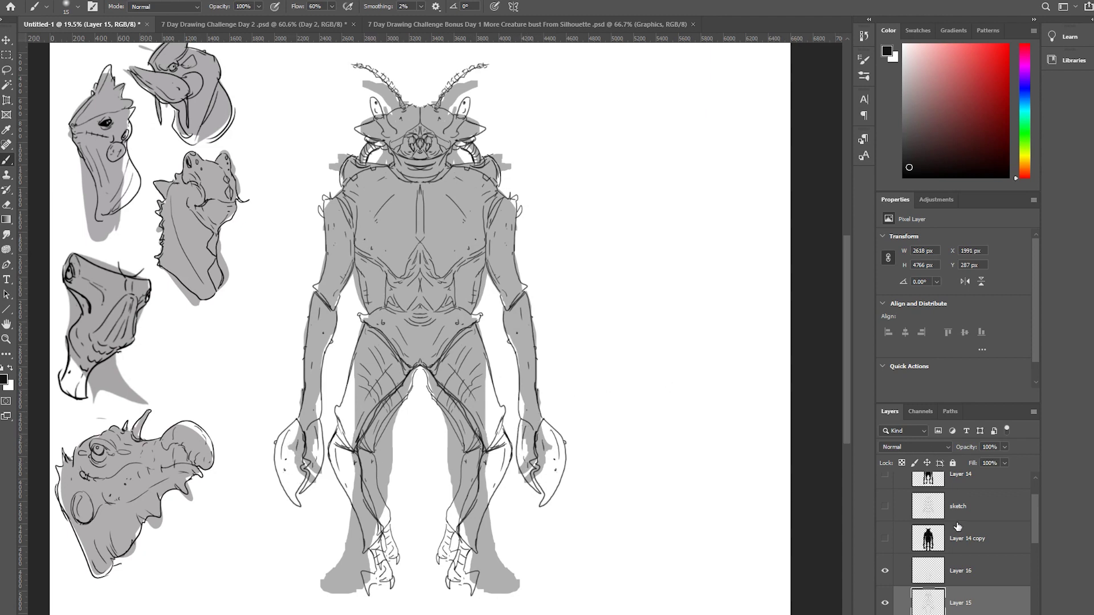
Unlock the creature's silhouette layer, Layer 11, and lower its opacity to 18%.
scroll(950, 607, down, 1)
click(950, 609)
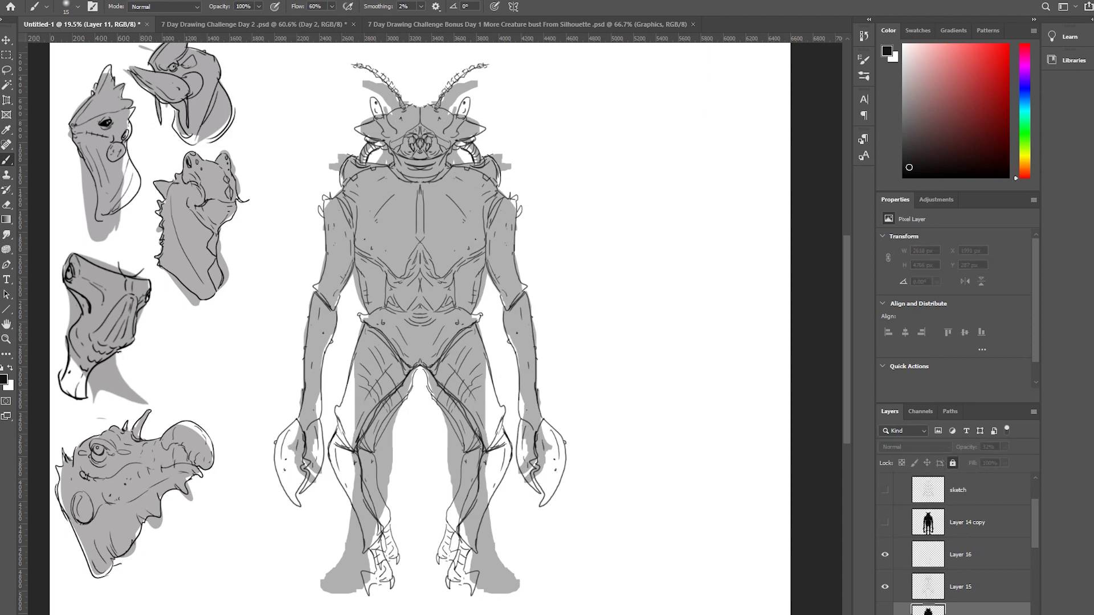
click(953, 463)
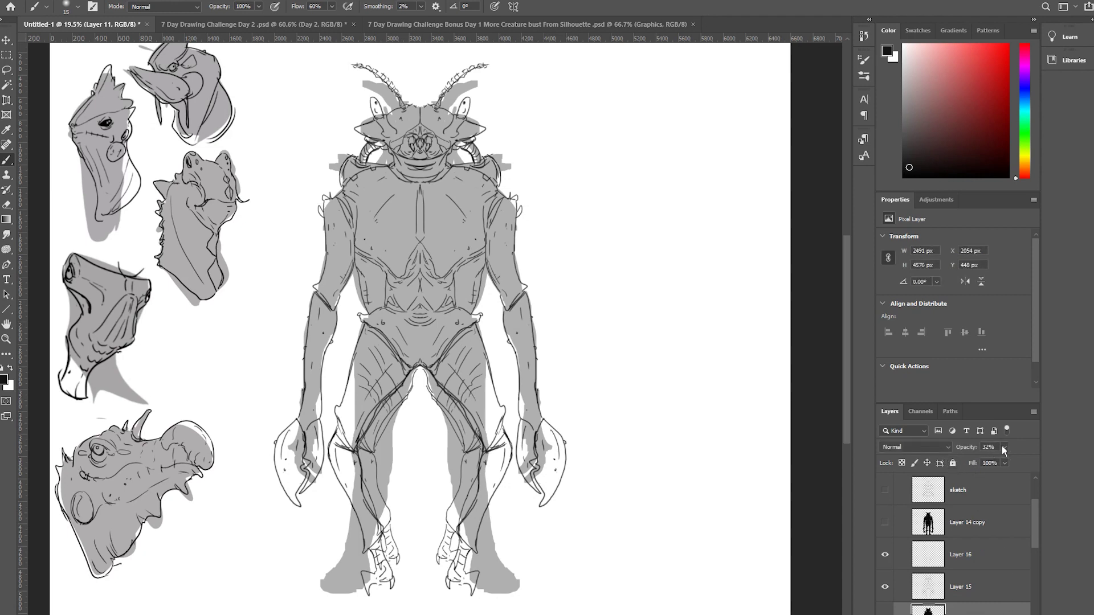
click(1005, 446)
drag(996, 459, 988, 460)
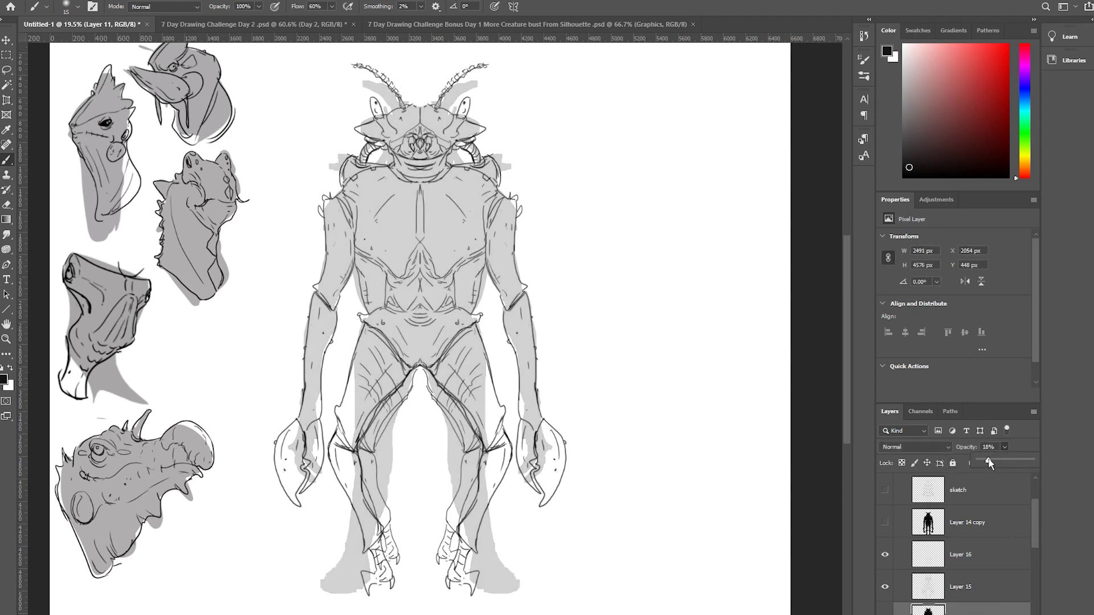
On Layer 15, add toe and ankle details to the feet and segmented bands along the inner thighs.
click(957, 587)
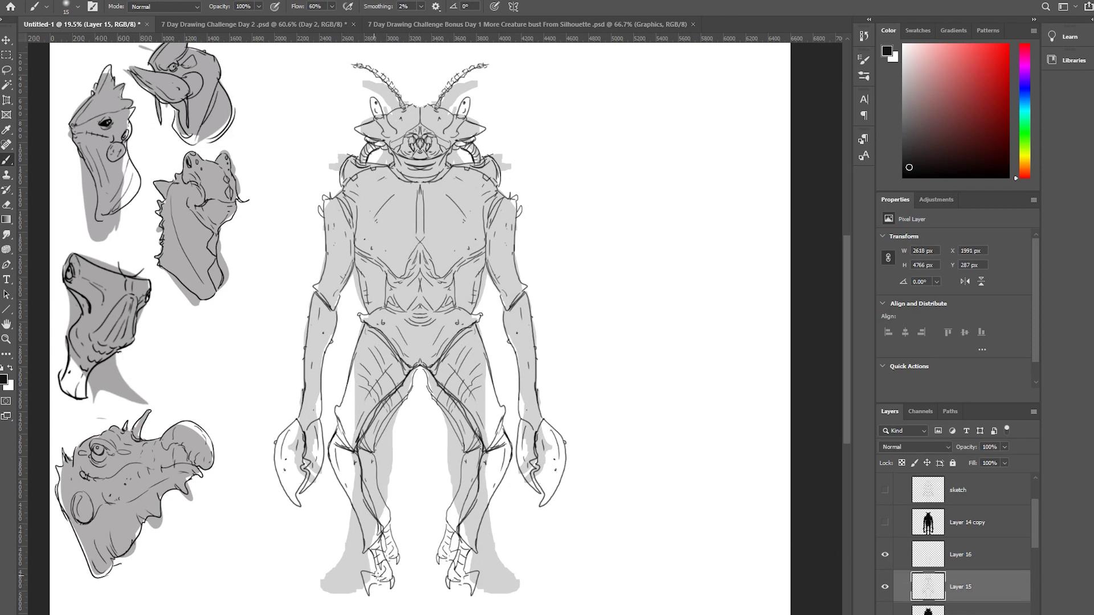
mouse_move(380, 576)
mouse_down()
mouse_move(361, 595)
mouse_move(391, 574)
mouse_move(402, 591)
mouse_move(390, 589)
mouse_up()
mouse_move(437, 557)
mouse_down()
mouse_move(449, 560)
mouse_move(435, 553)
mouse_up()
drag(459, 504, 443, 528)
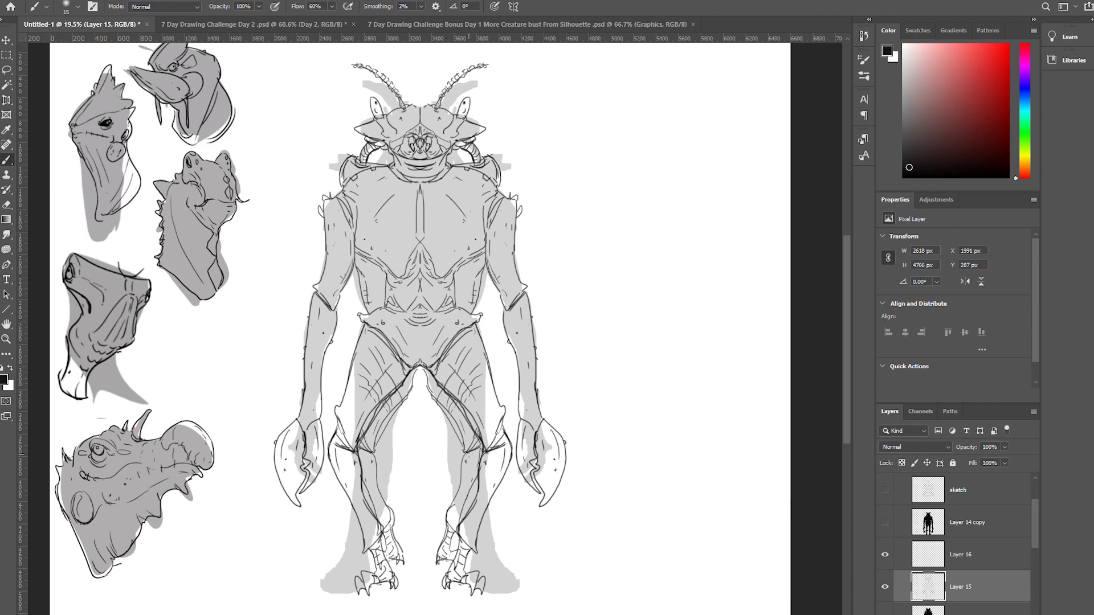
mouse_move(422, 366)
mouse_down()
mouse_move(369, 438)
mouse_move(369, 501)
mouse_up()
drag(365, 336, 357, 357)
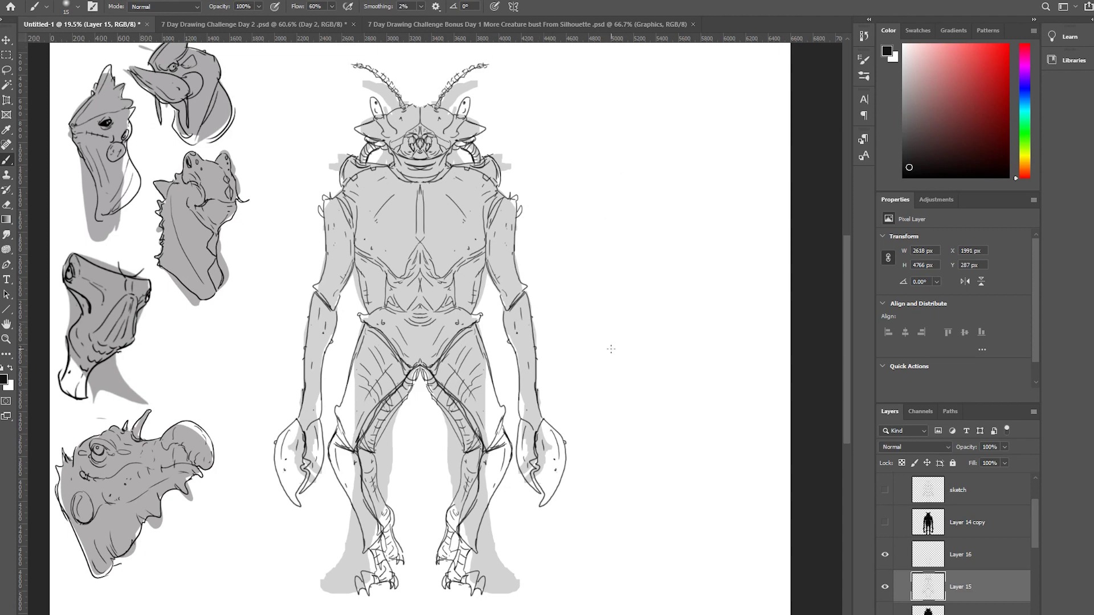
Examine the three finished creature line drawings side by side, from the whole lineup to close details.
scroll(591, 398, down, 1)
scroll(587, 409, up, 1)
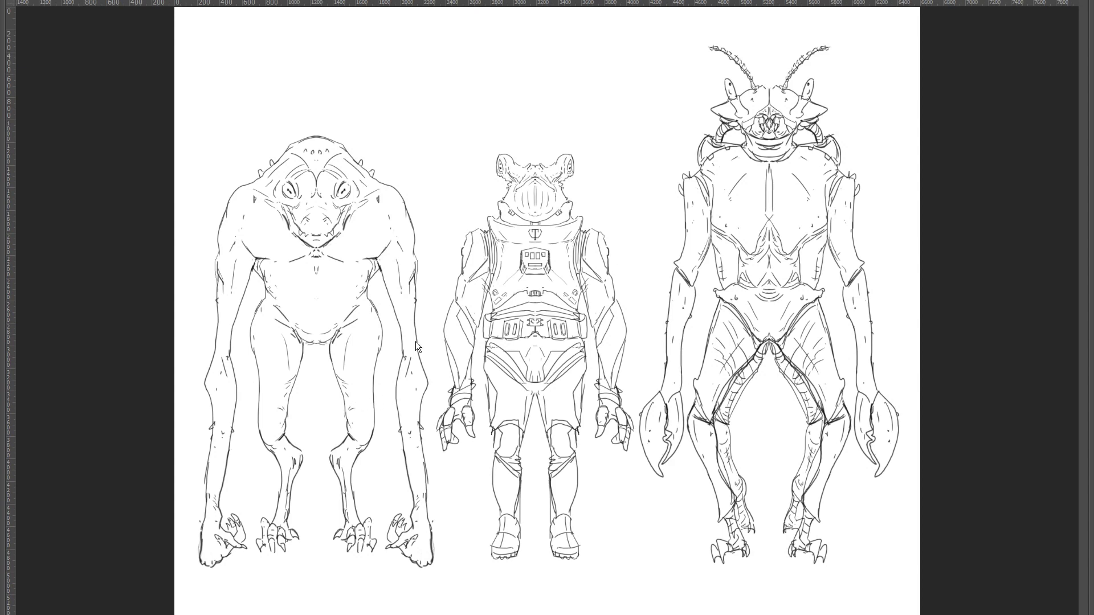
scroll(377, 310, up, 1)
drag(456, 383, 589, 333)
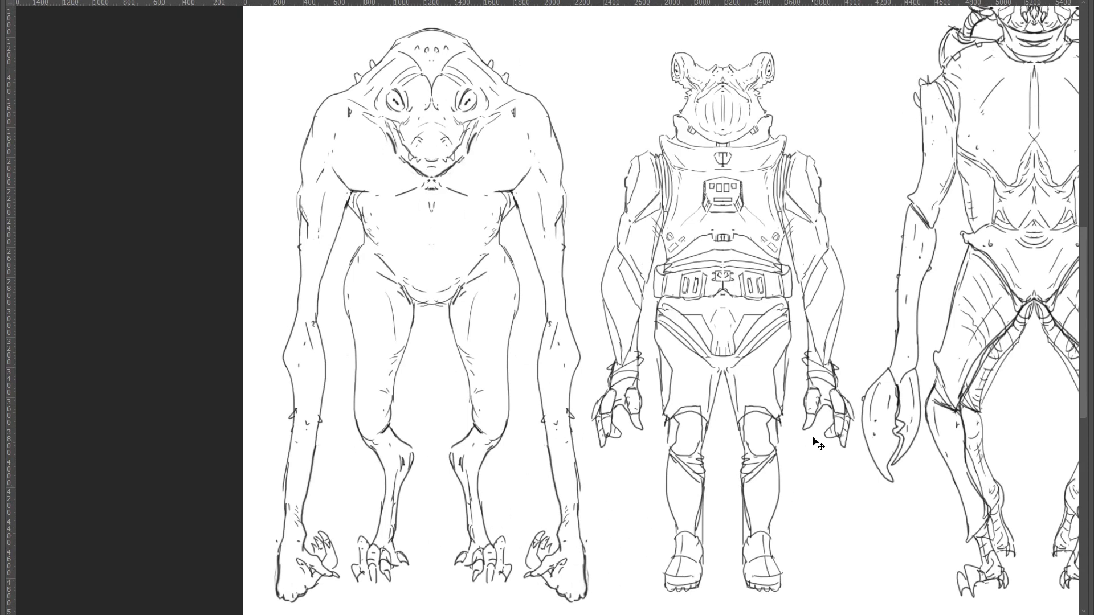
scroll(814, 443, right, 5)
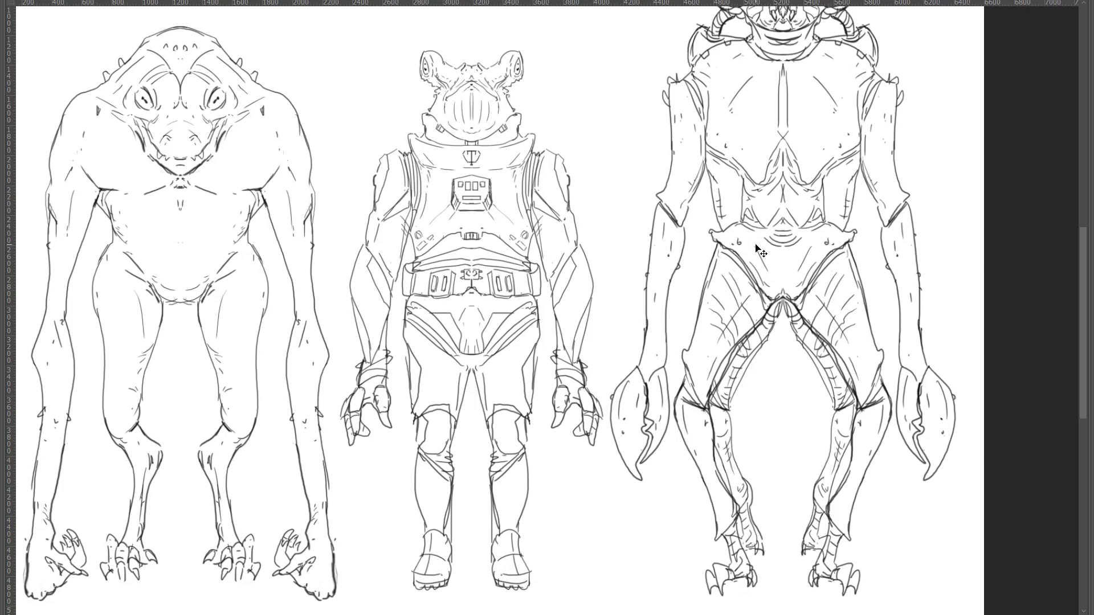
scroll(766, 257, down, 2)
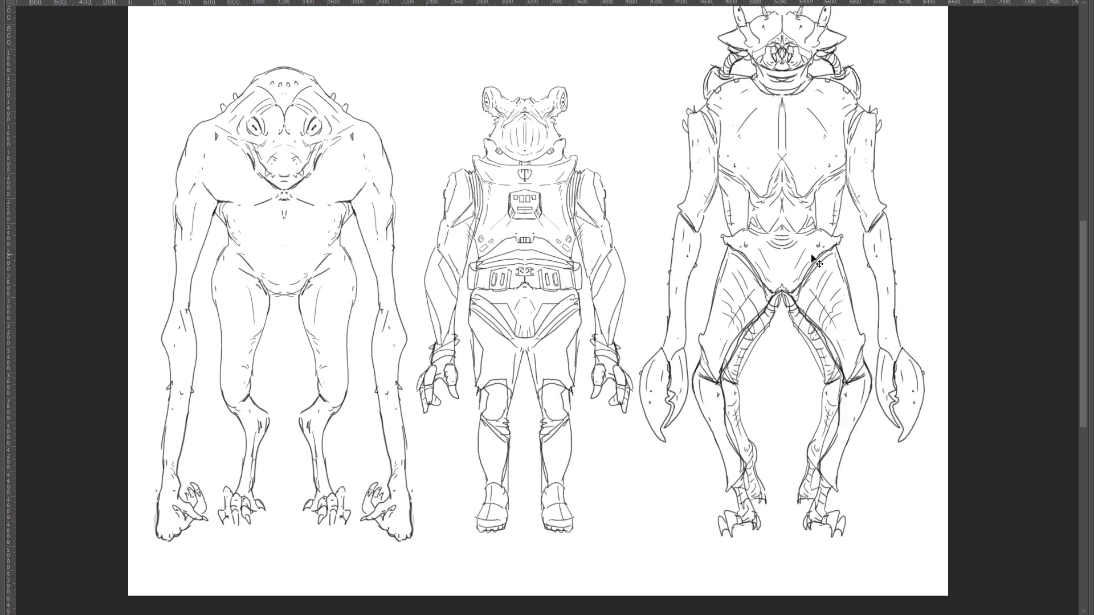
scroll(812, 259, down, 1)
scroll(746, 287, up, 1)
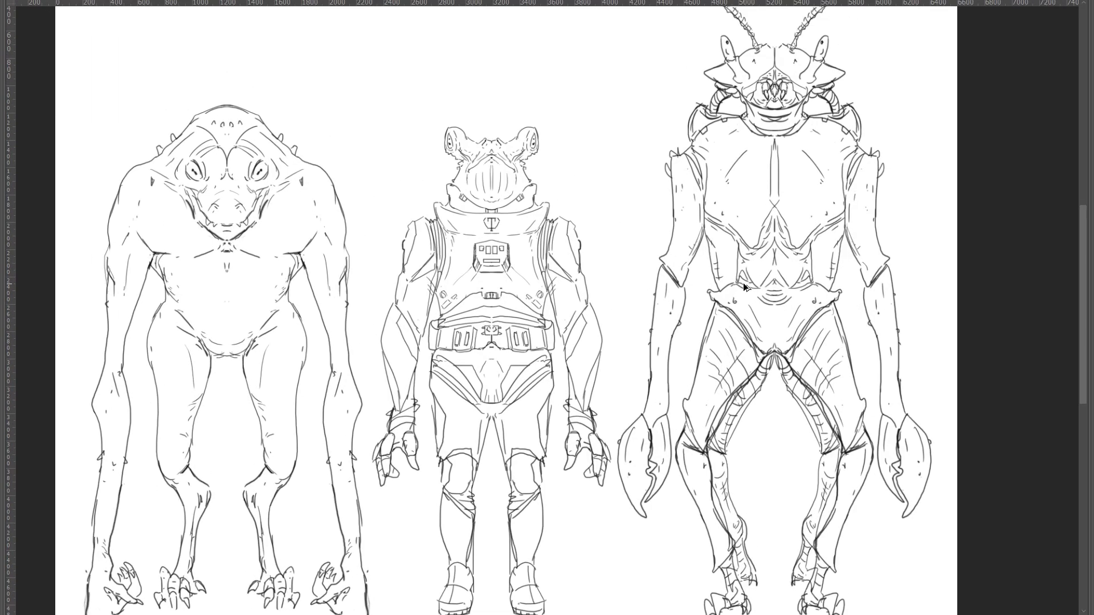
scroll(743, 283, down, 1)
scroll(527, 372, up, 1)
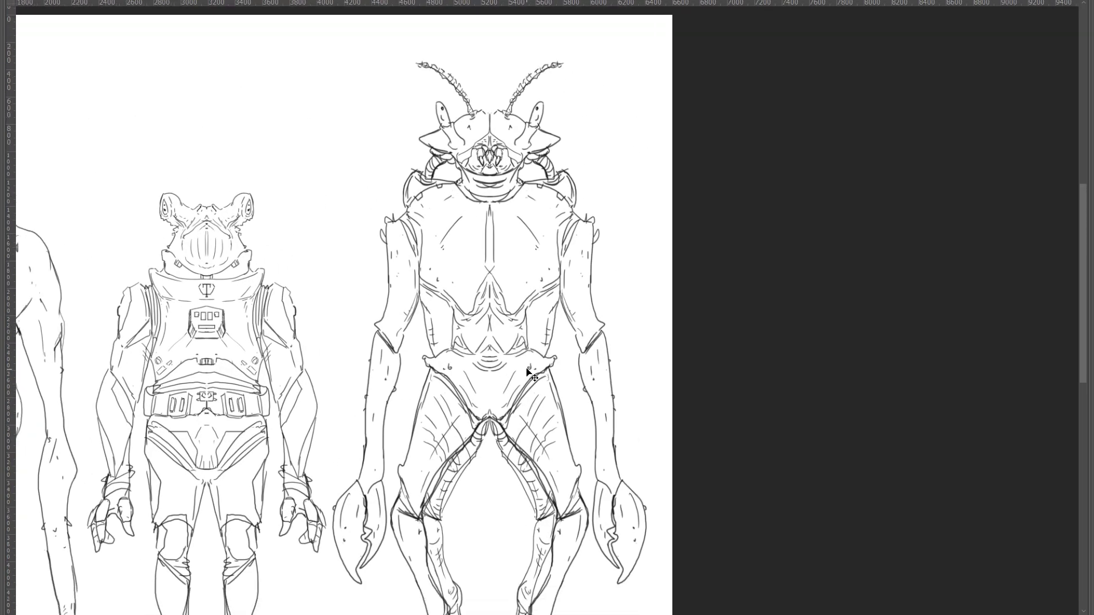
scroll(526, 371, down, 1)
scroll(575, 359, up, 1)
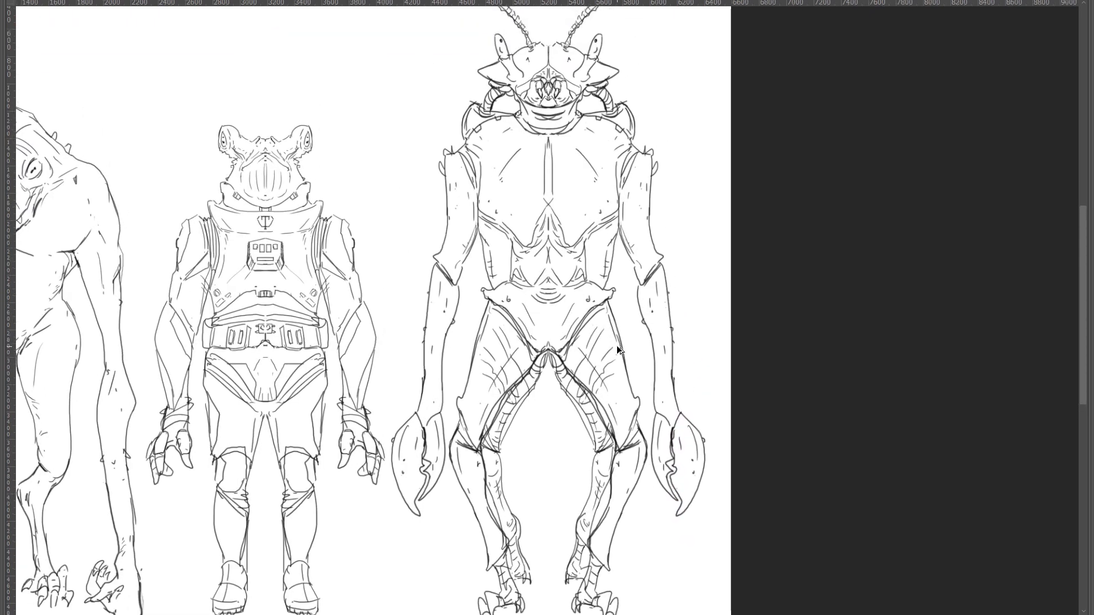
scroll(616, 346, down, 1)
scroll(557, 76, up, 1)
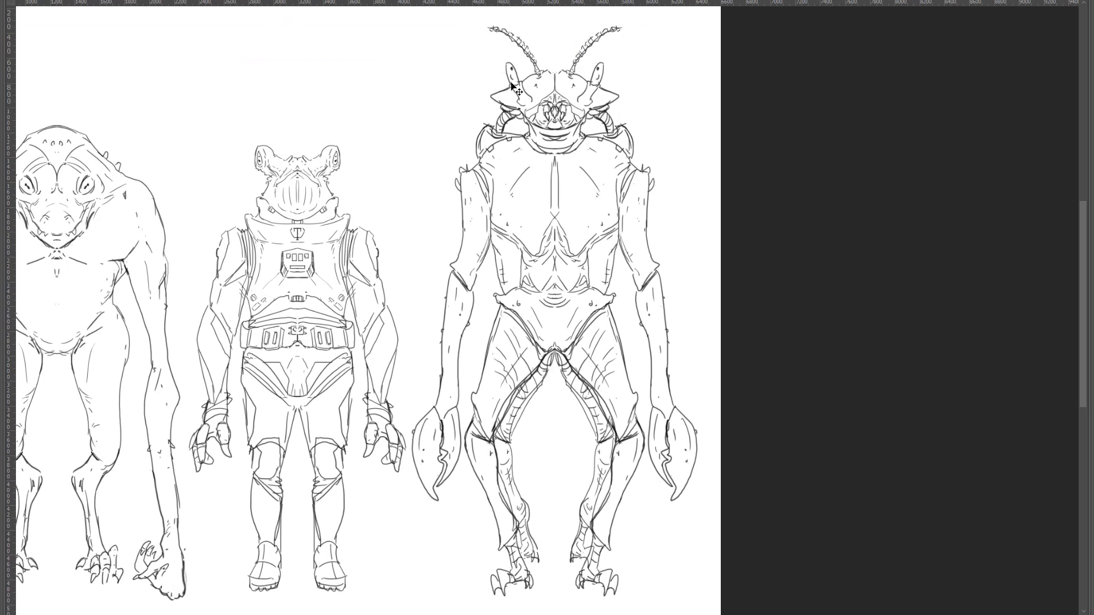
scroll(589, 415, down, 1)
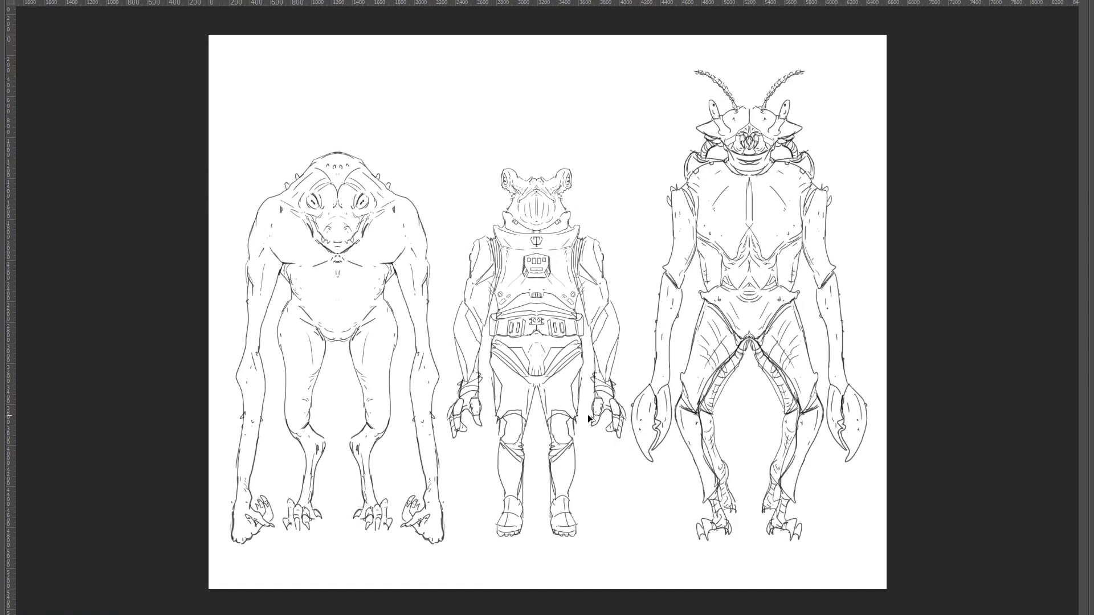
scroll(629, 413, up, 1)
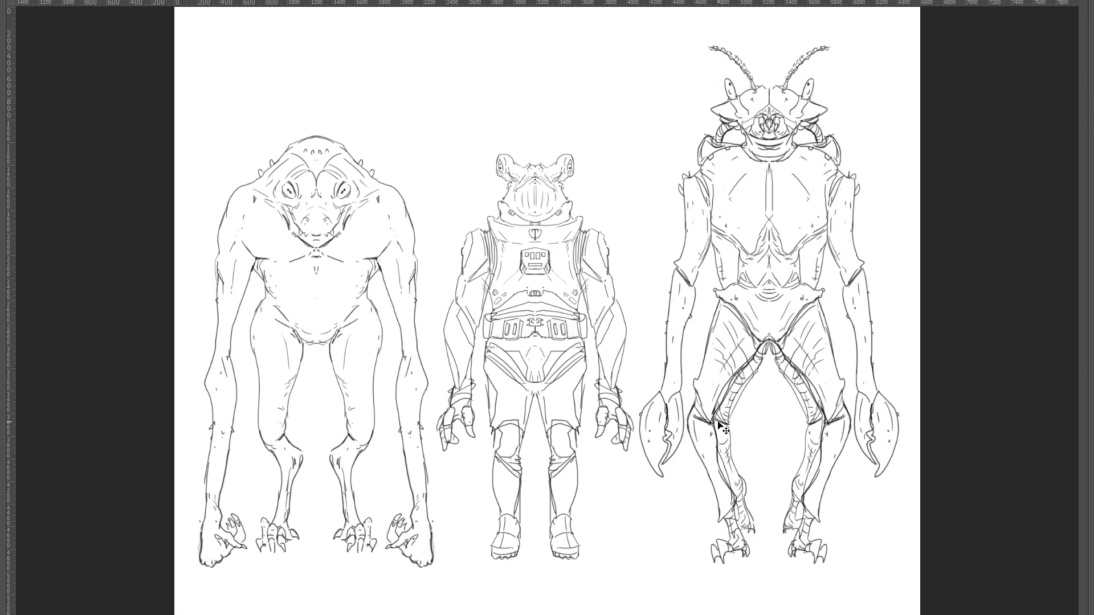